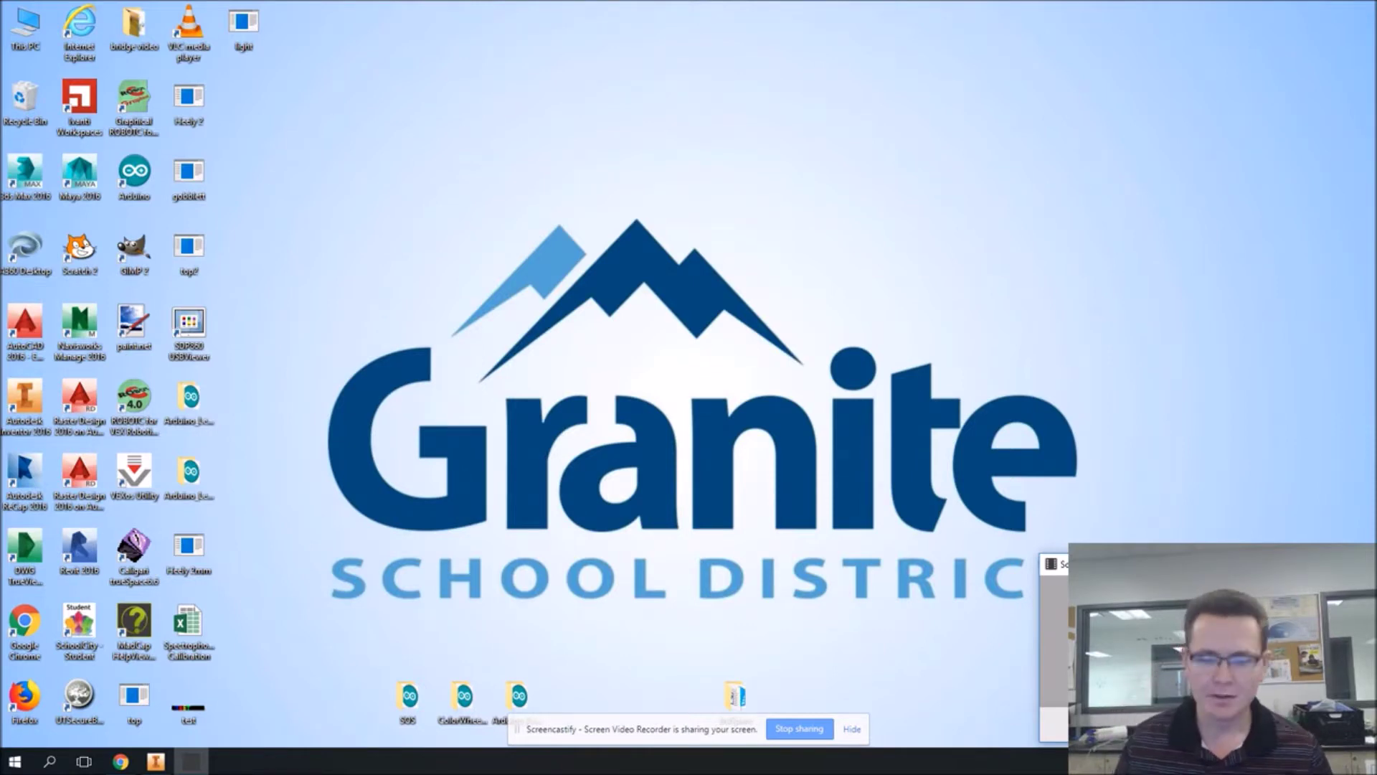
Step: Create a new part in Inventor and start a 2D sketch on the XY plane
left_click(852, 729)
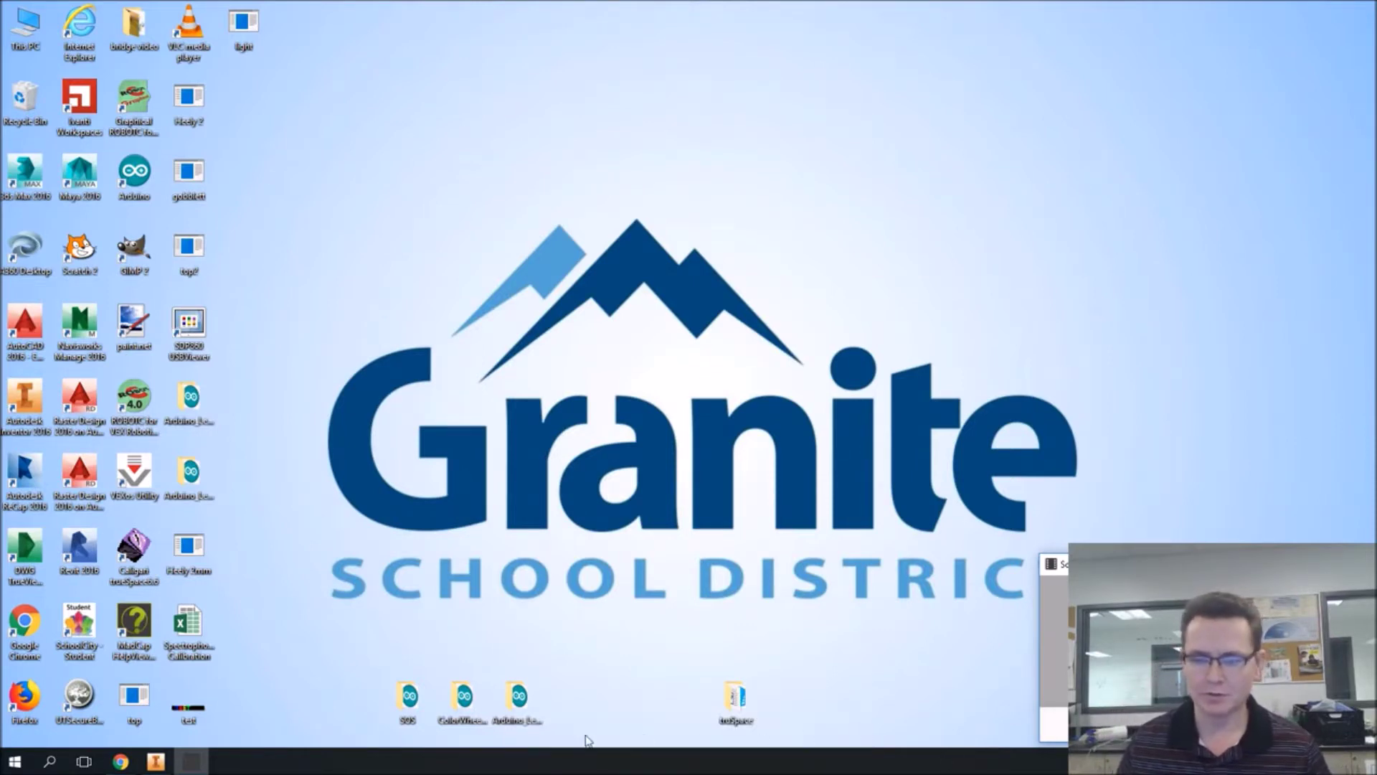
left_click(154, 761)
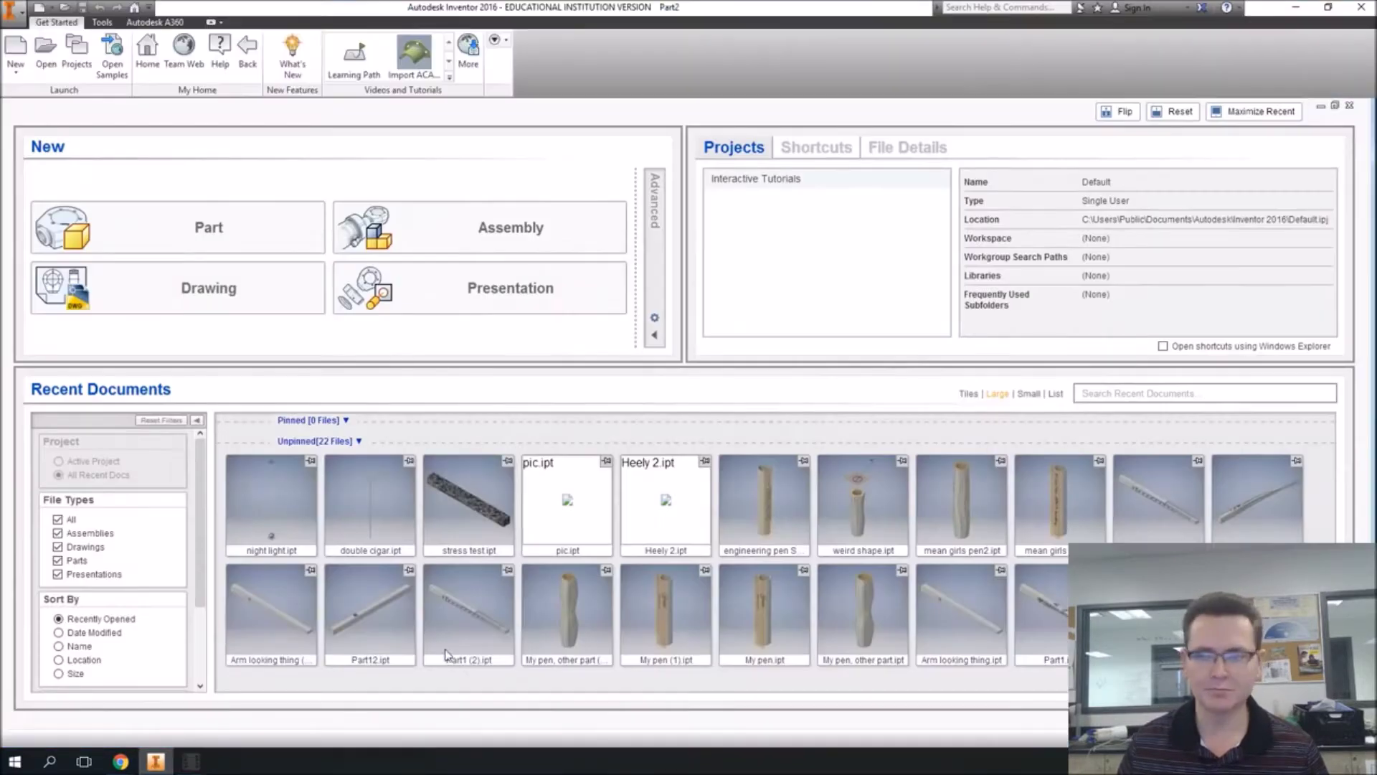
left_click(247, 232)
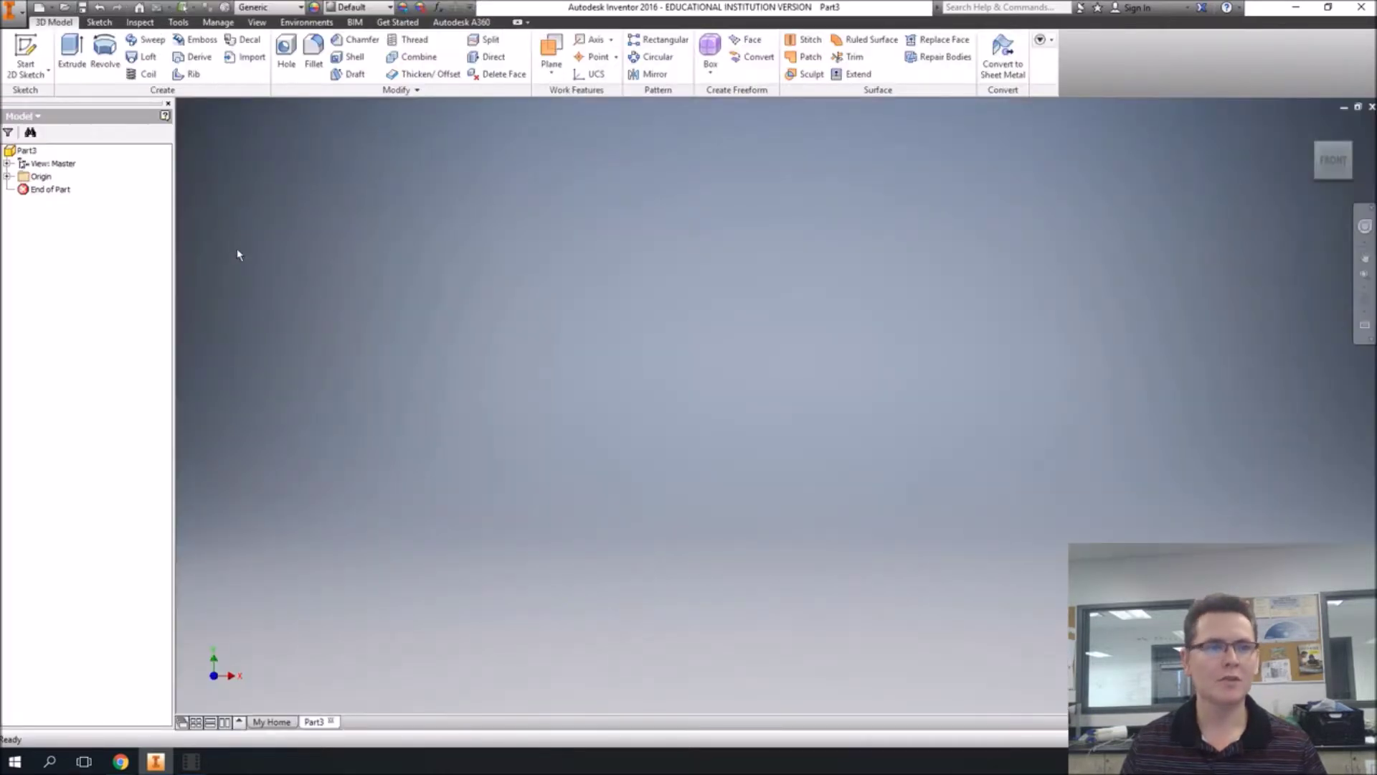
left_click(34, 54)
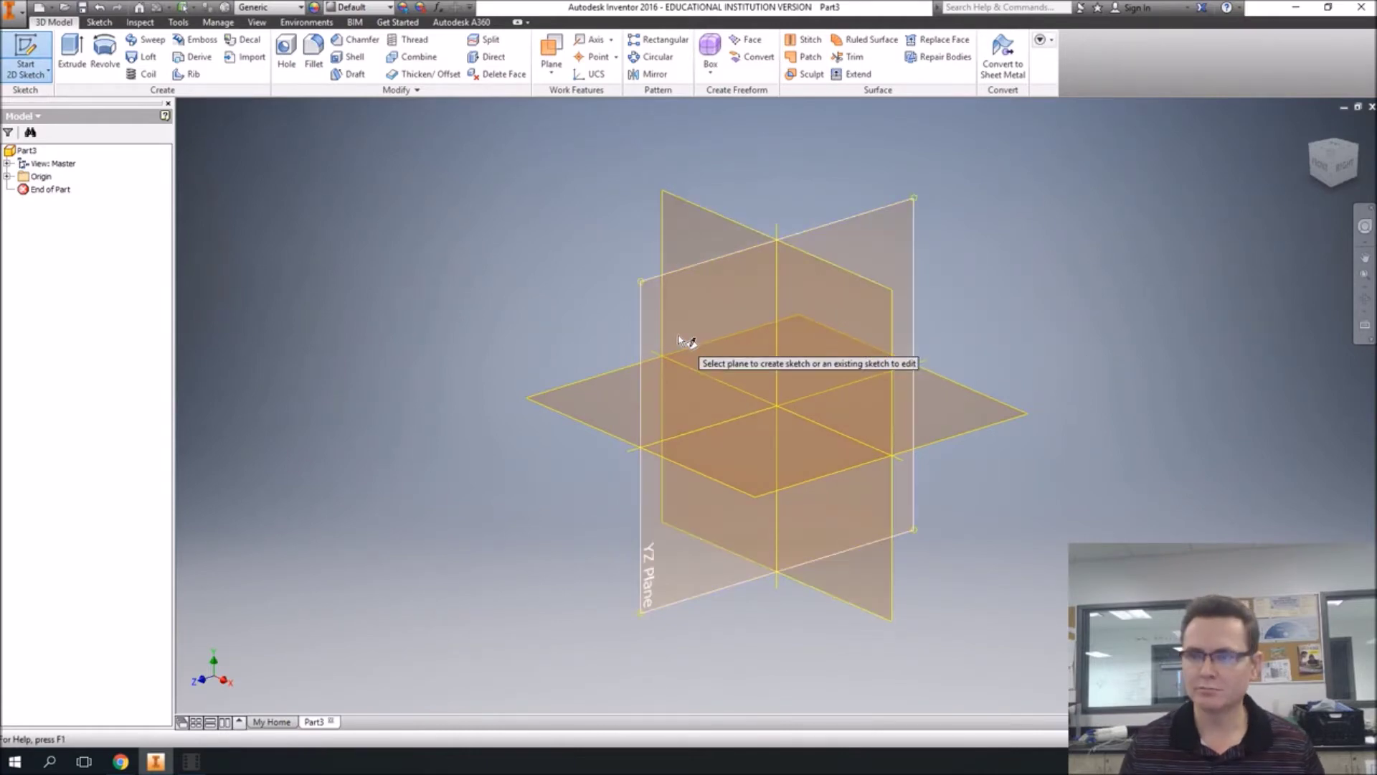
left_click(870, 339)
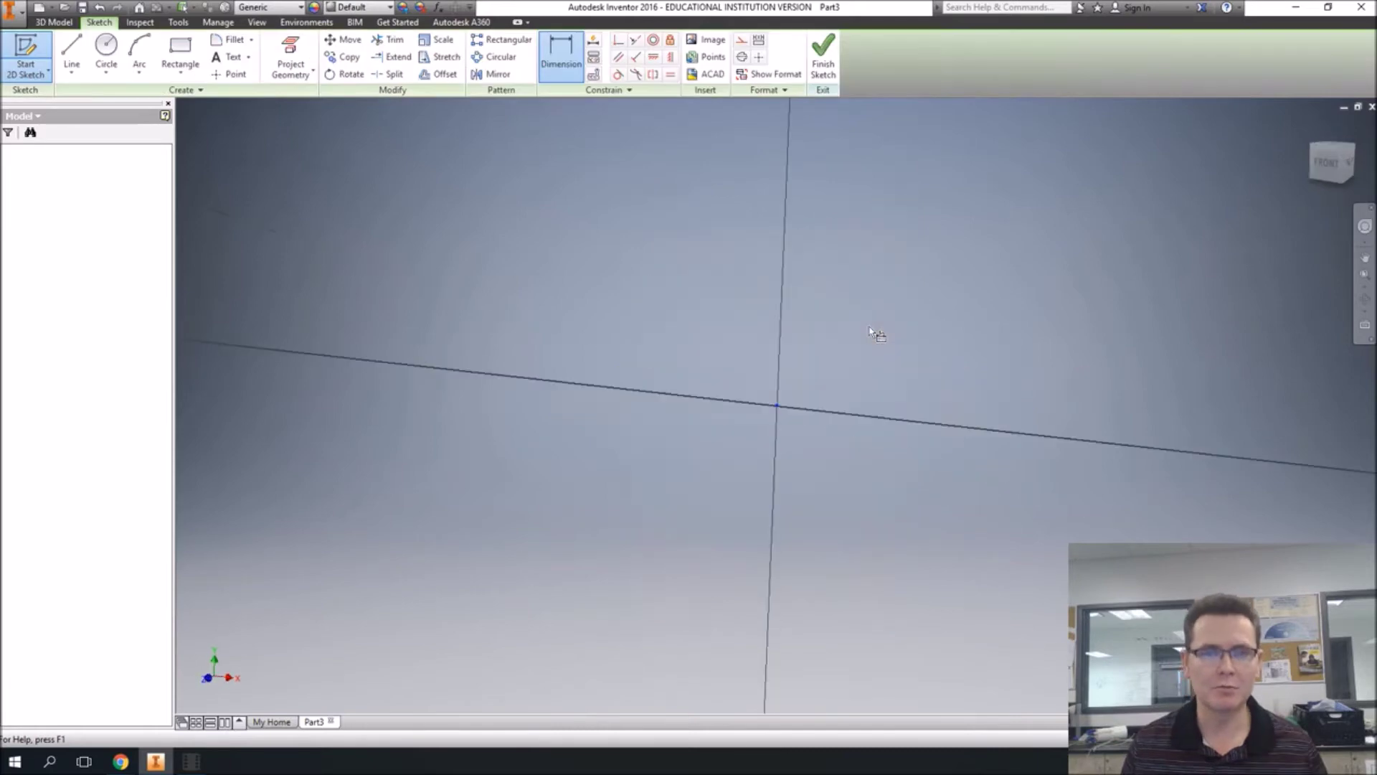
Step: Draw a 3-diameter circle centred on the origin
left_click(106, 52)
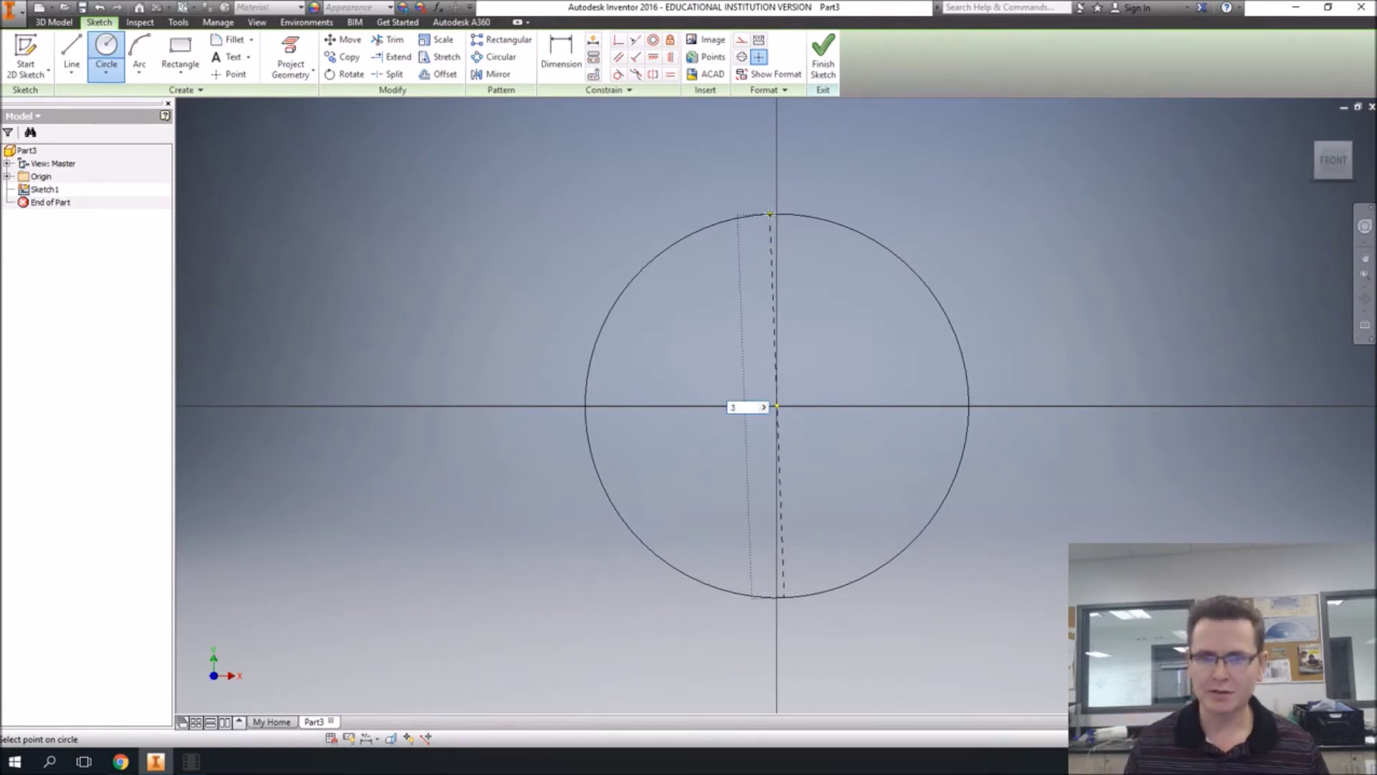
key("Return")
scroll(770, 213, "up", 5)
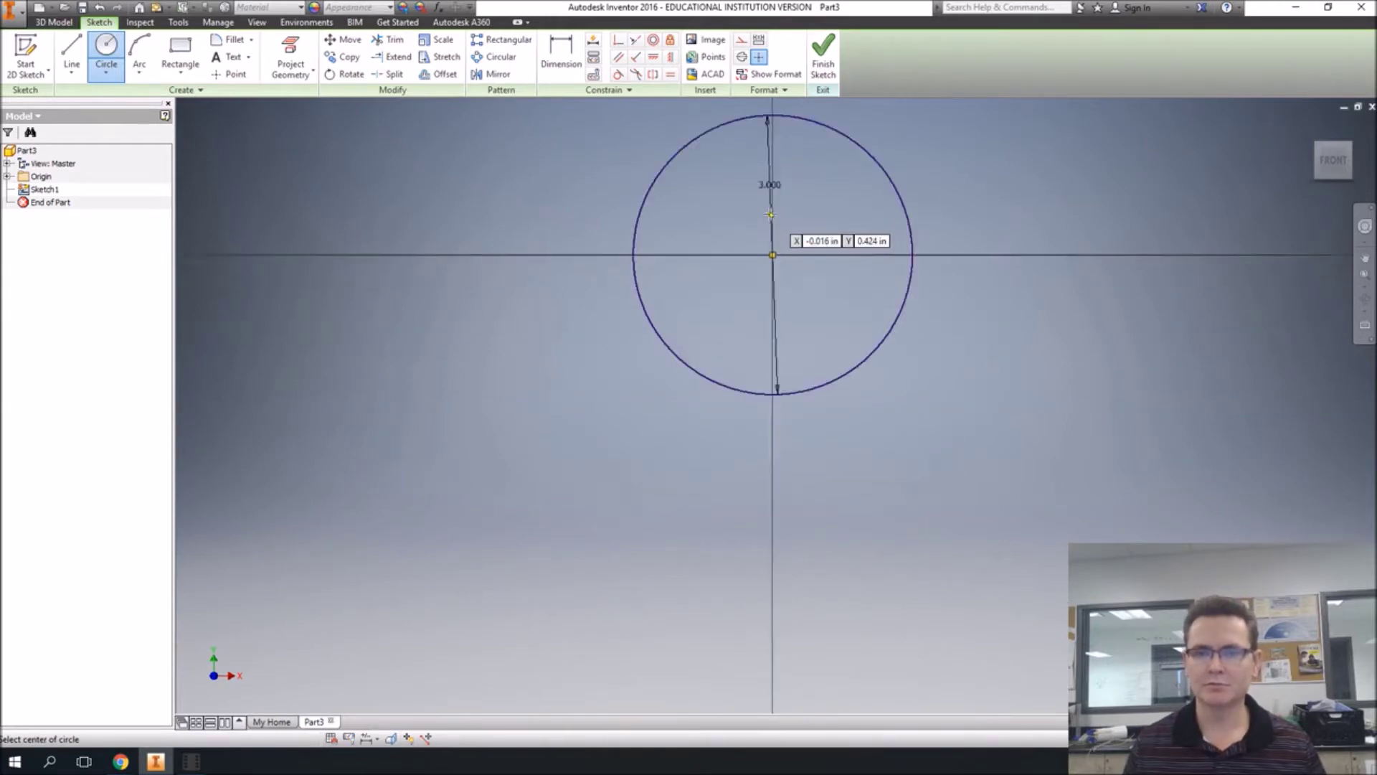
middle_click_drag(770, 213, 769, 235)
scroll(769, 357, "down", 2)
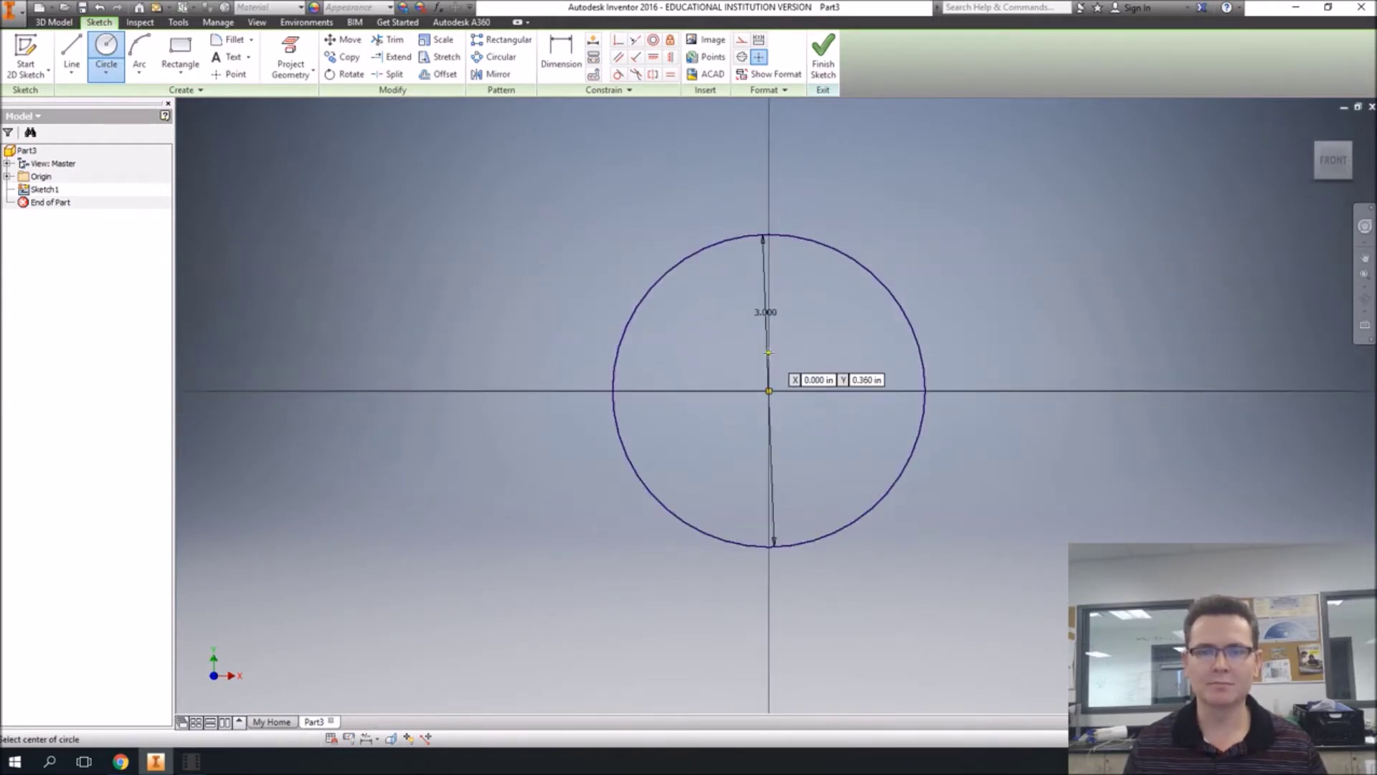
scroll(768, 352, "down", 2)
scroll(768, 352, "up", 2)
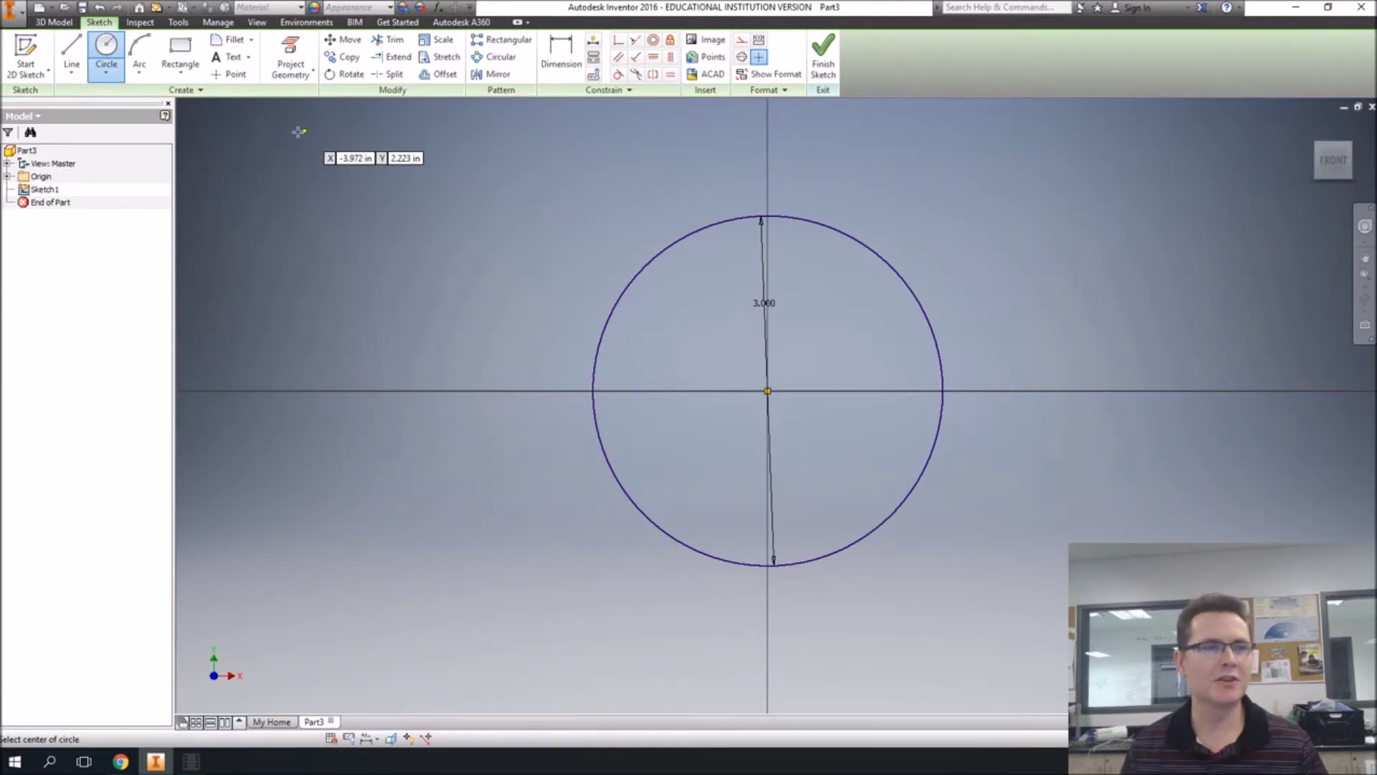
Step: Add a vertical diameter line, trim off the circle's left half, and finish the sketch
left_click(74, 54)
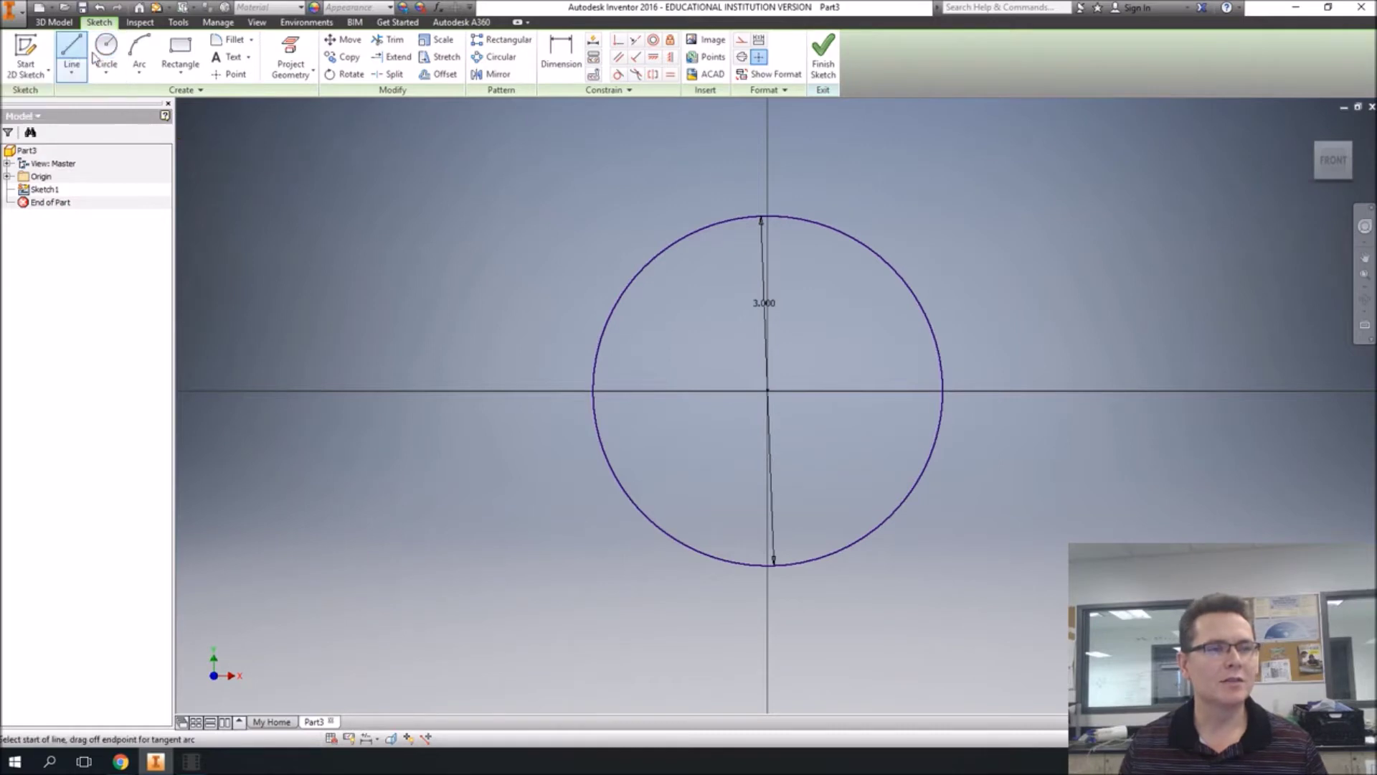
left_click(768, 216)
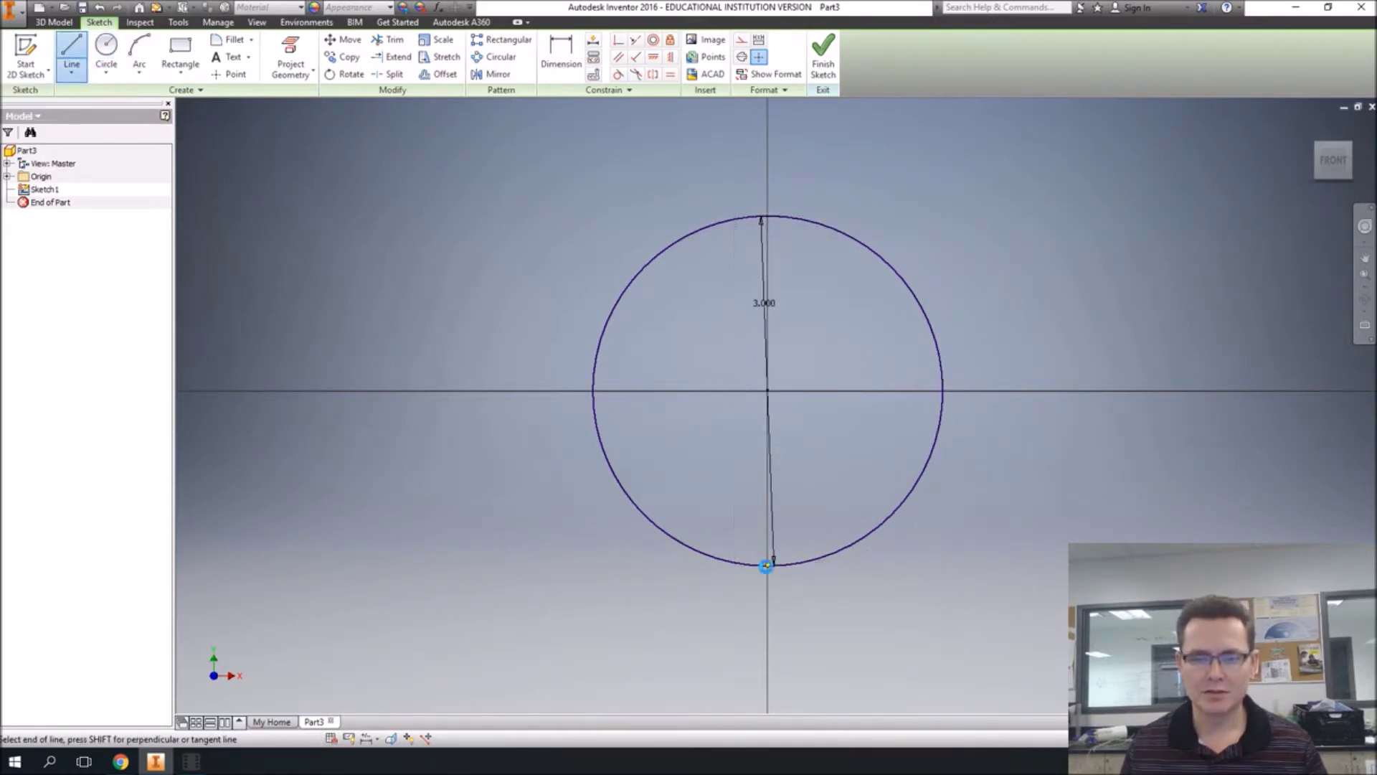
left_click(766, 566)
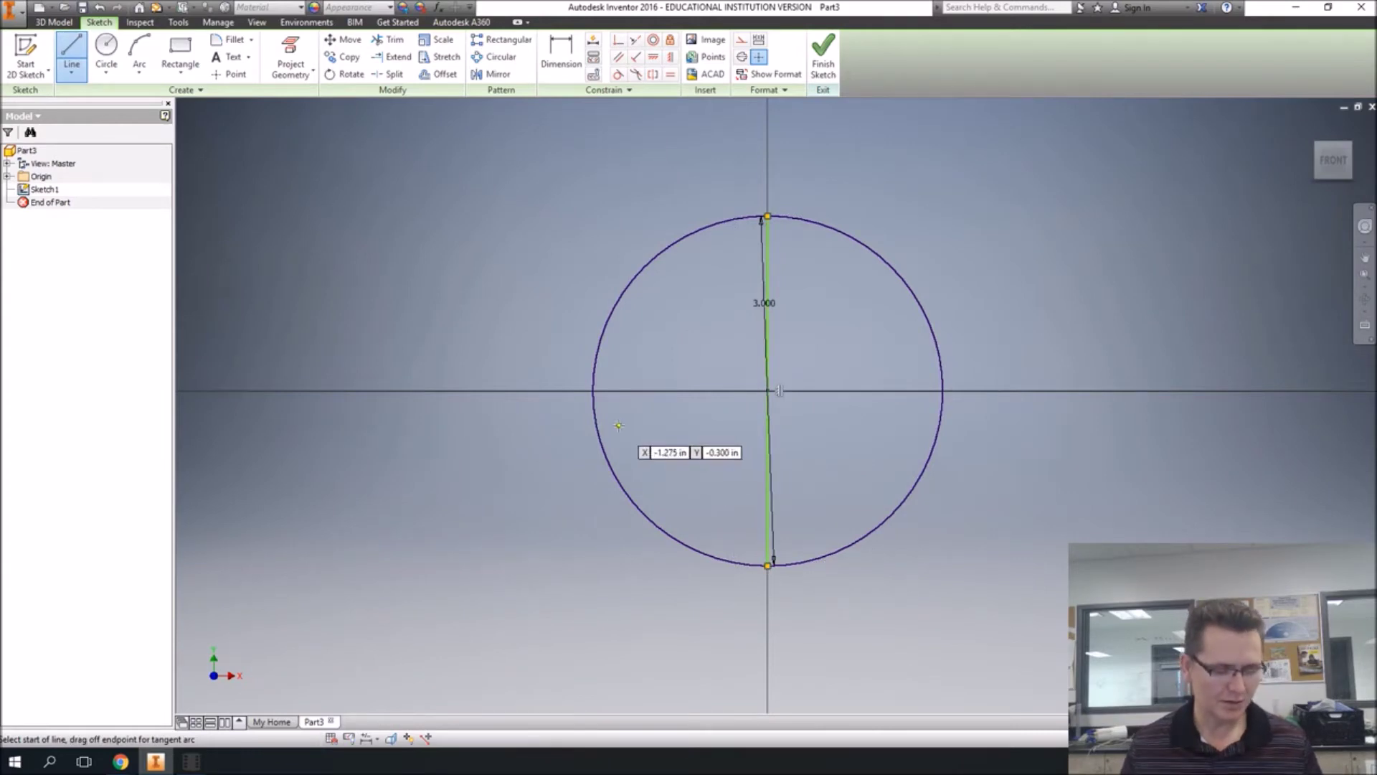
left_click(391, 43)
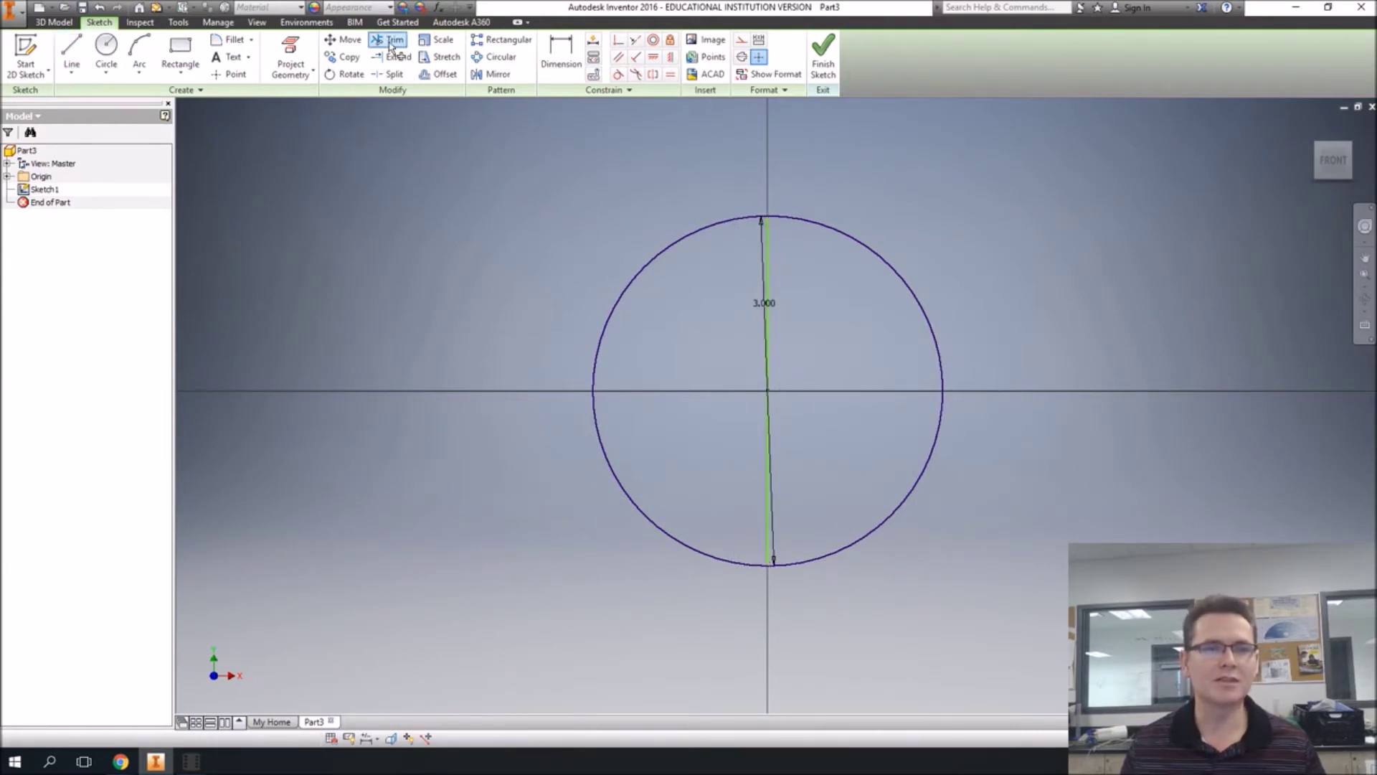
left_click(621, 300)
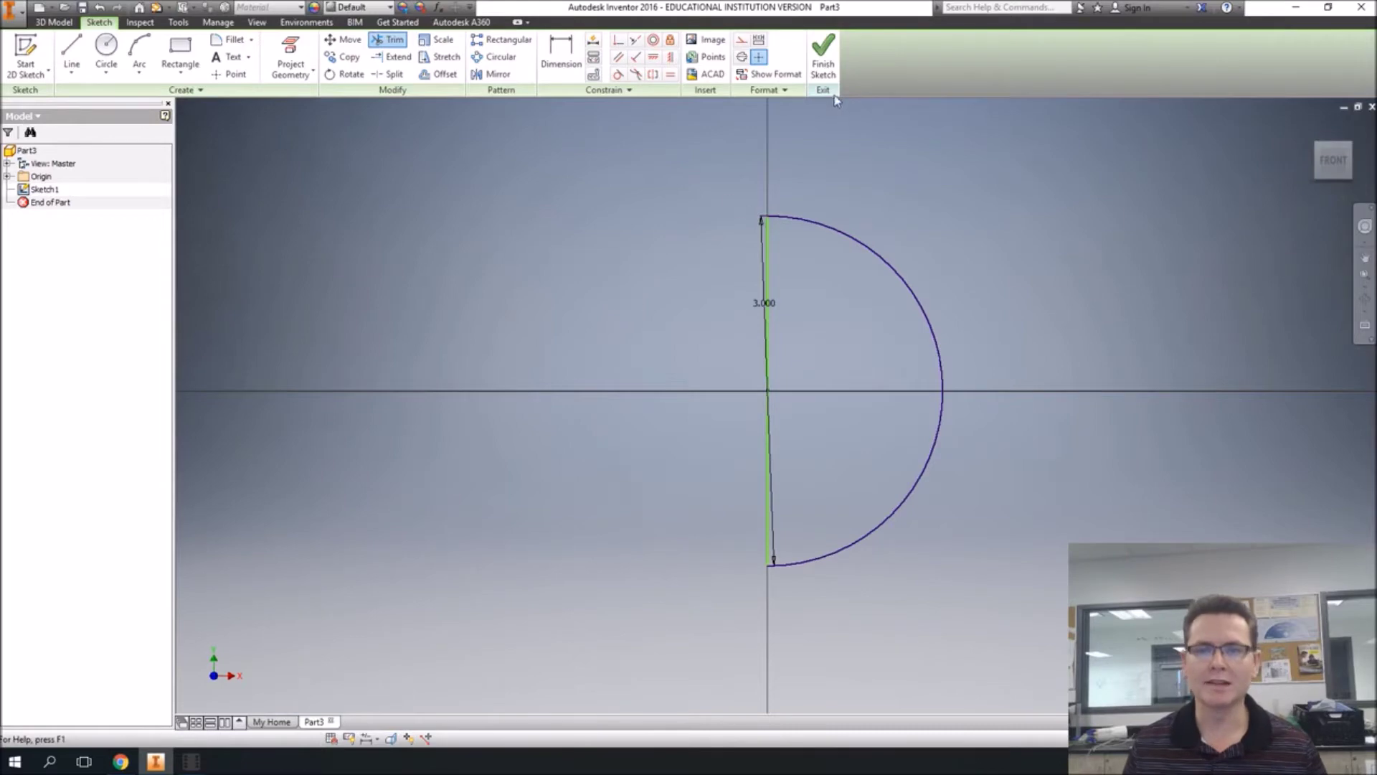
left_click(823, 65)
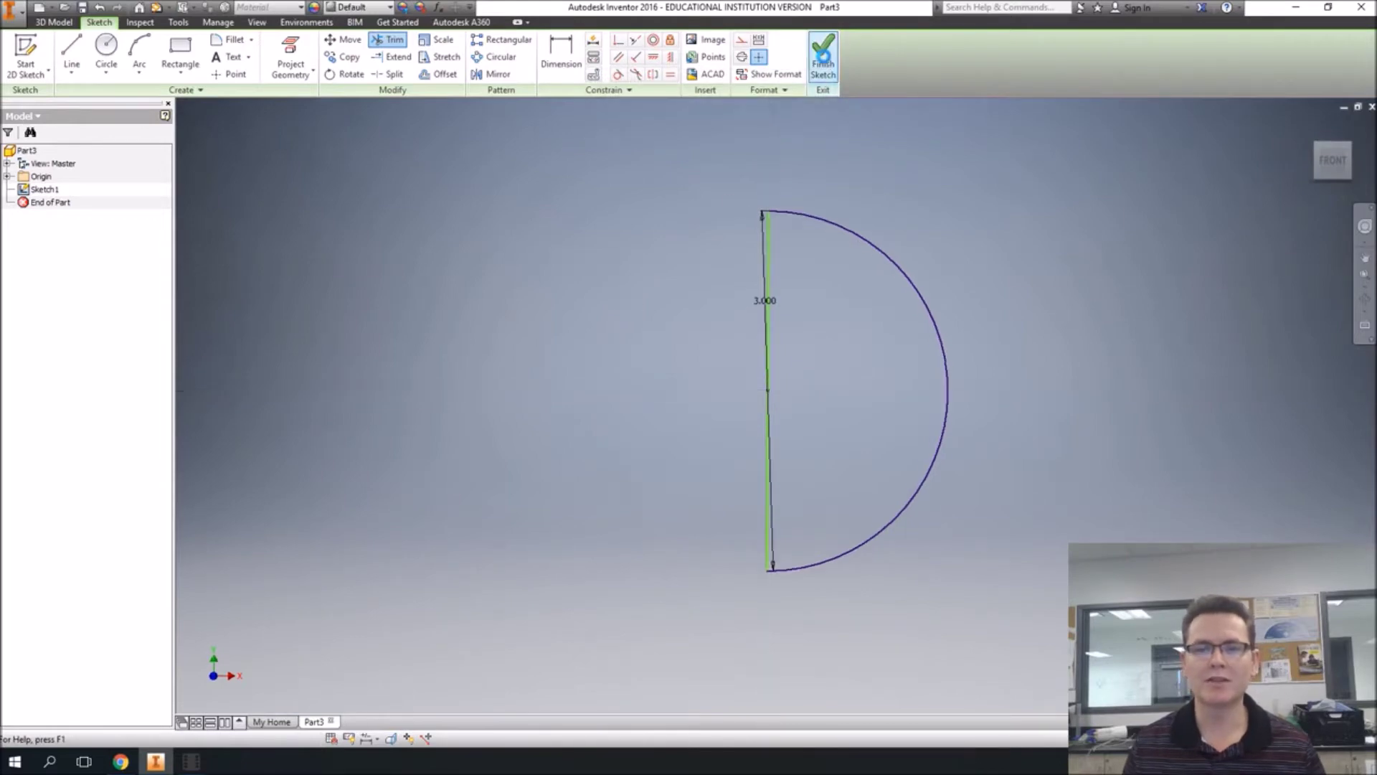
middle_click_drag(875, 347, 728, 359)
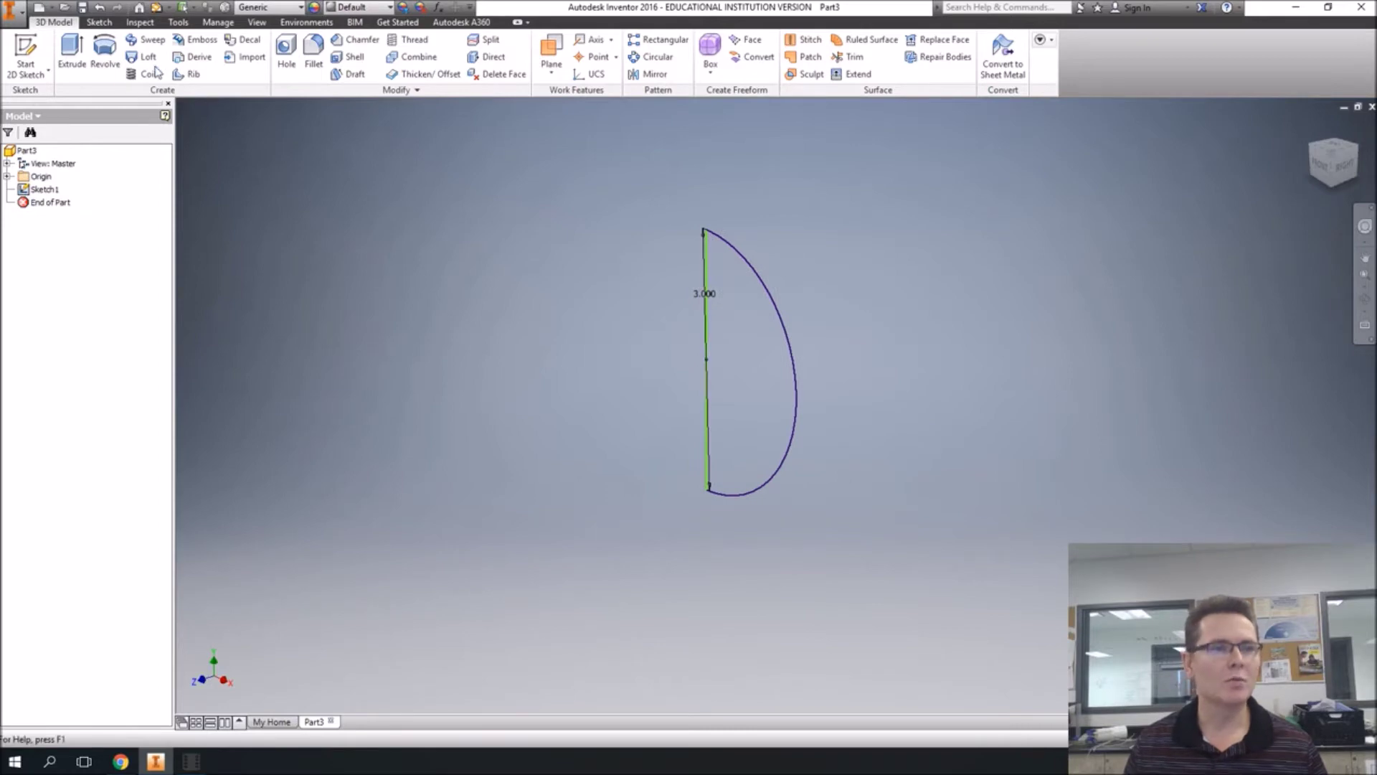
Step: Revolve the semicircle a full 360° about its vertical line into a solid sphere
left_click(104, 53)
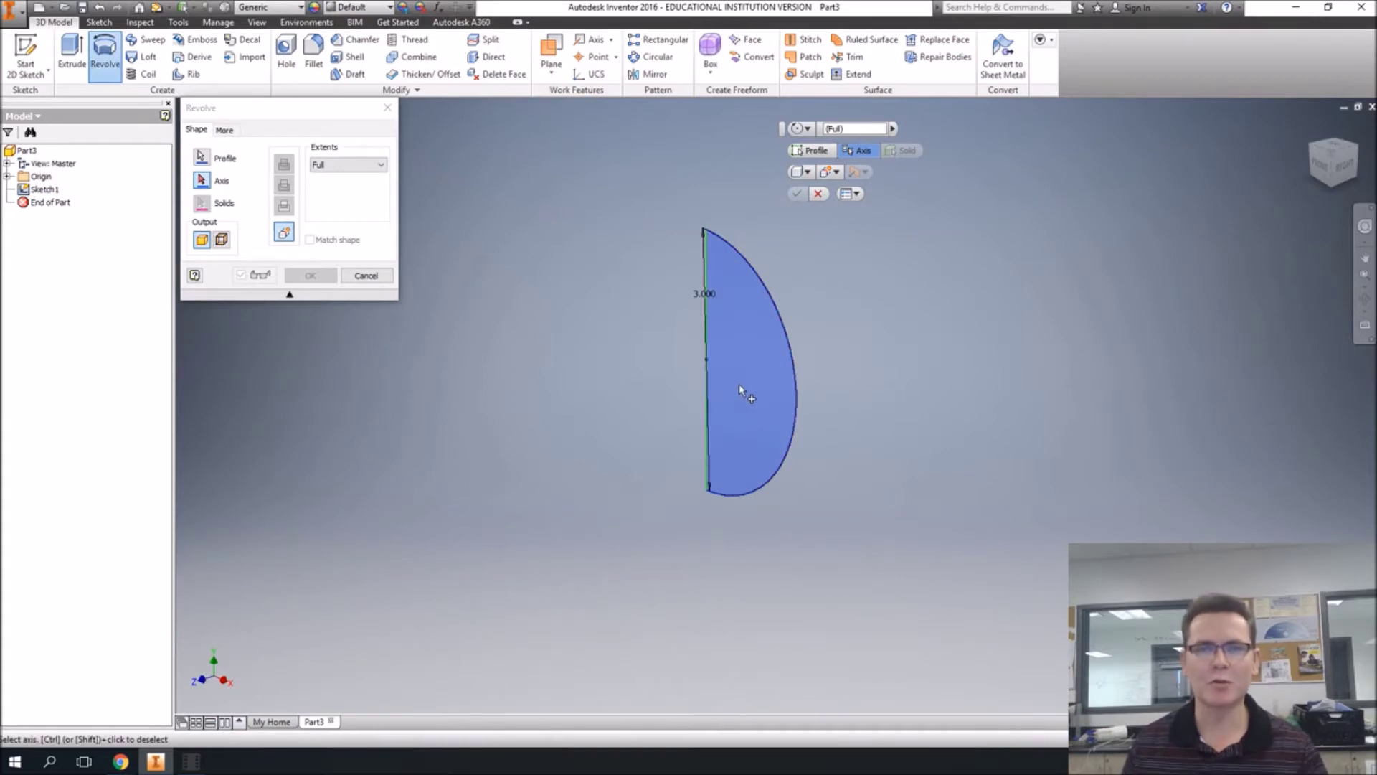
left_click(705, 307)
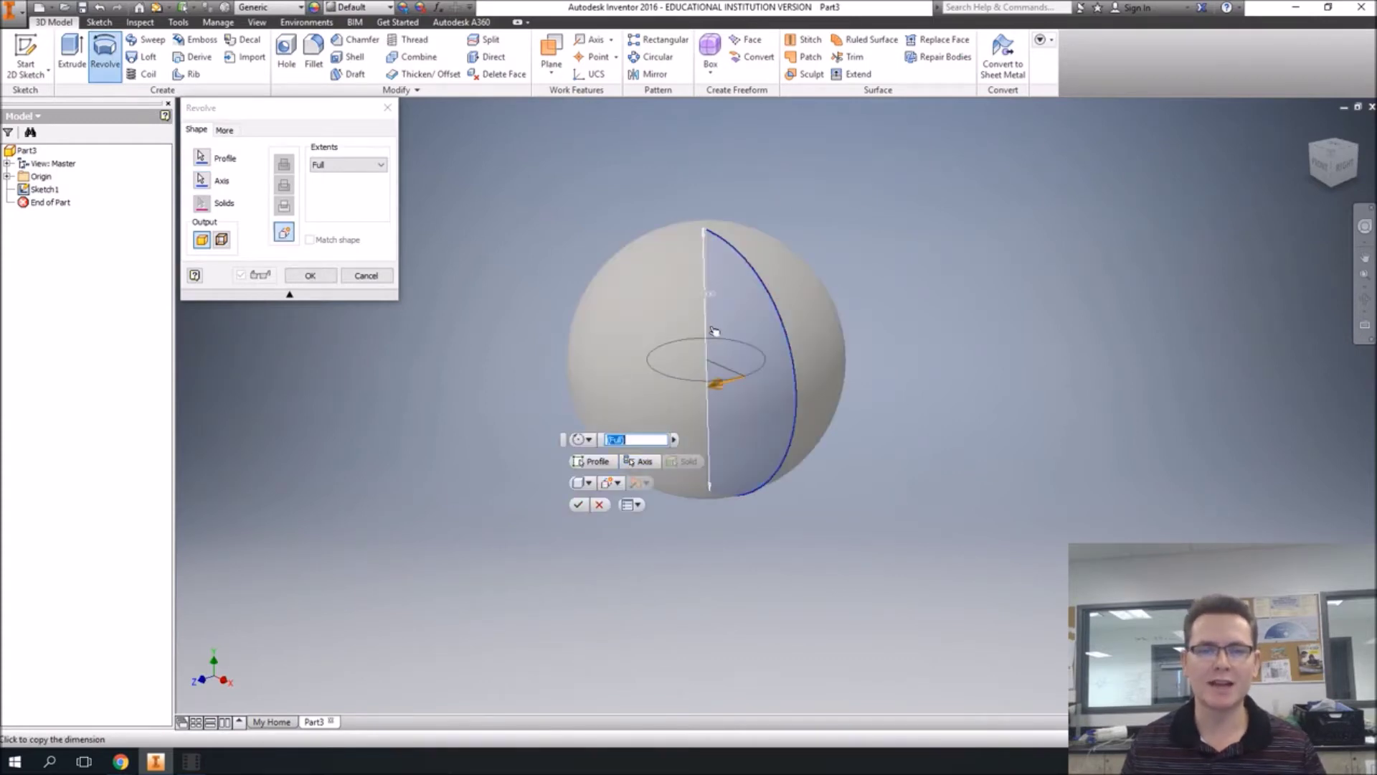
left_click(578, 505)
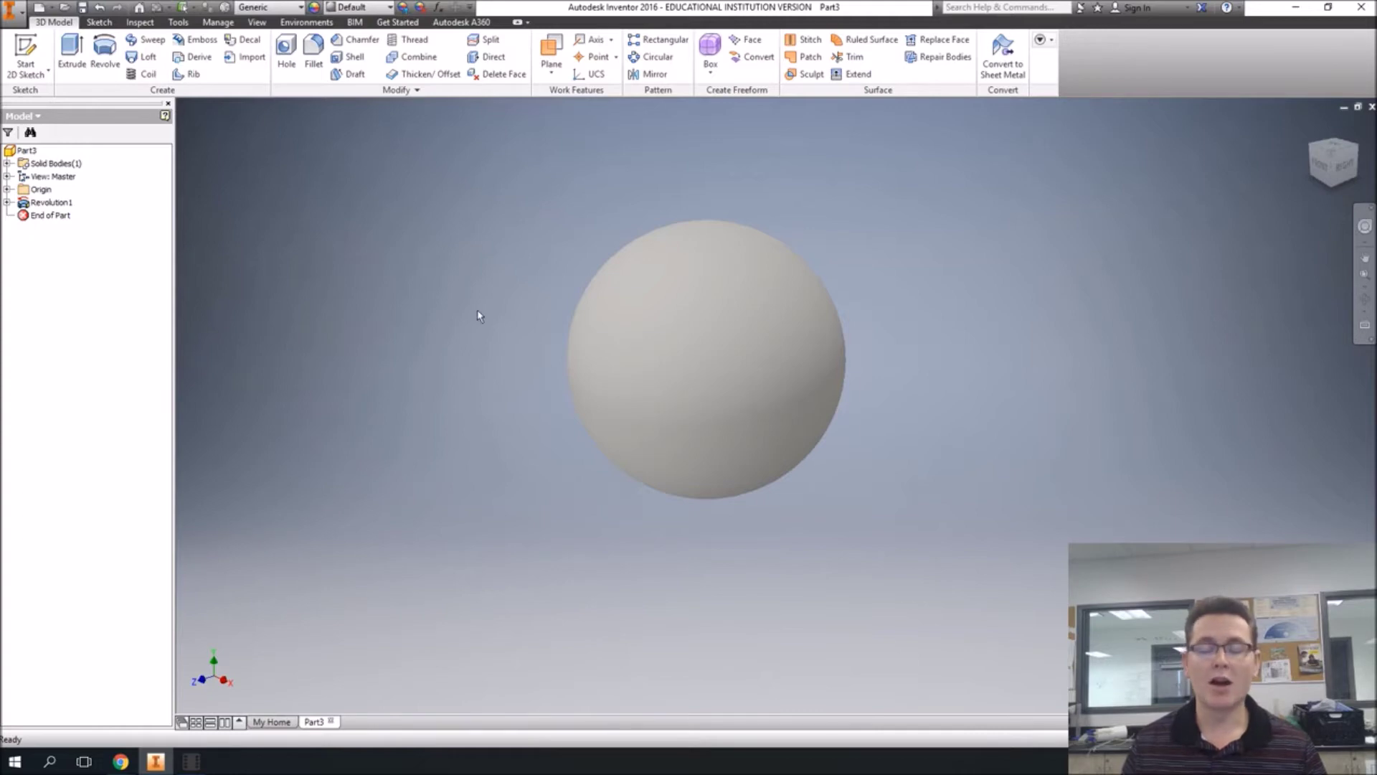
Step: Shell the sphere with a 0.125 in wall thickness
left_click(350, 58)
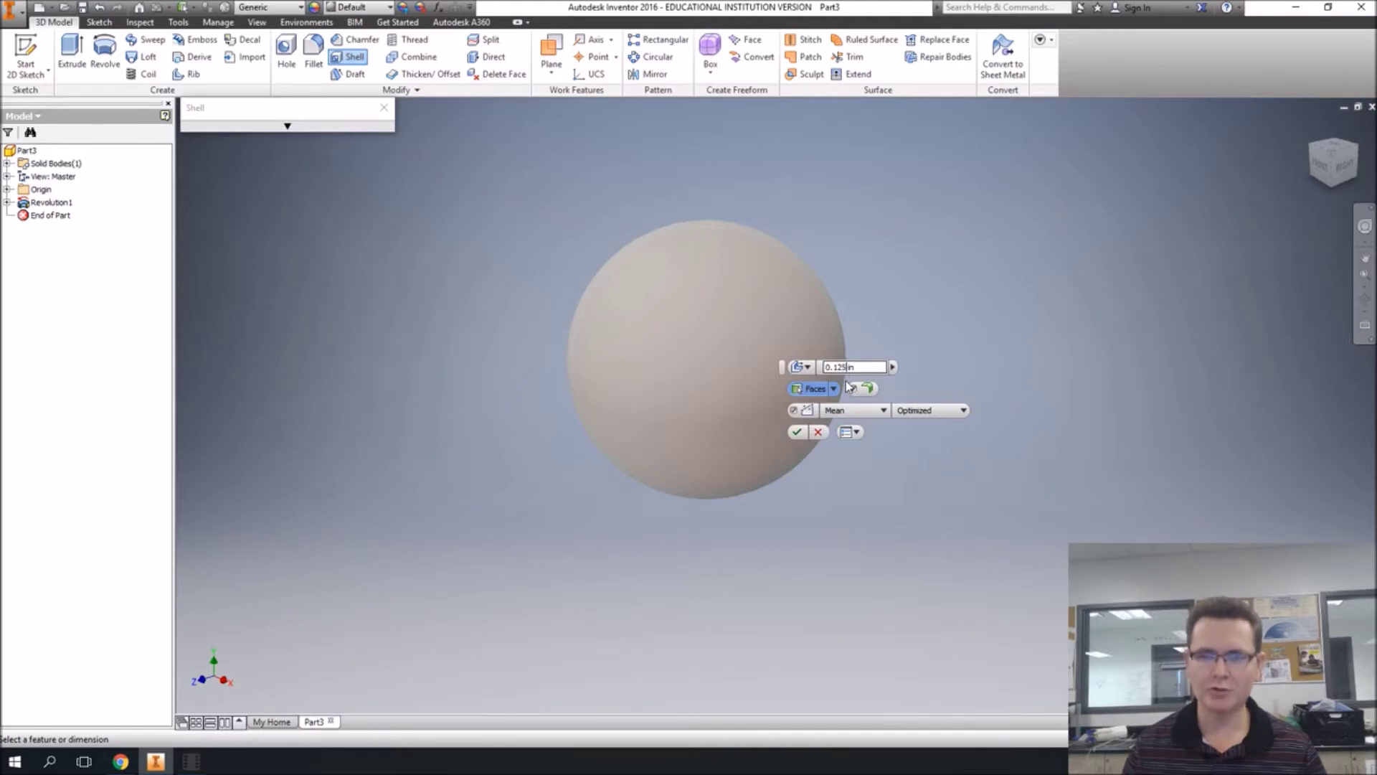
key("Tab")
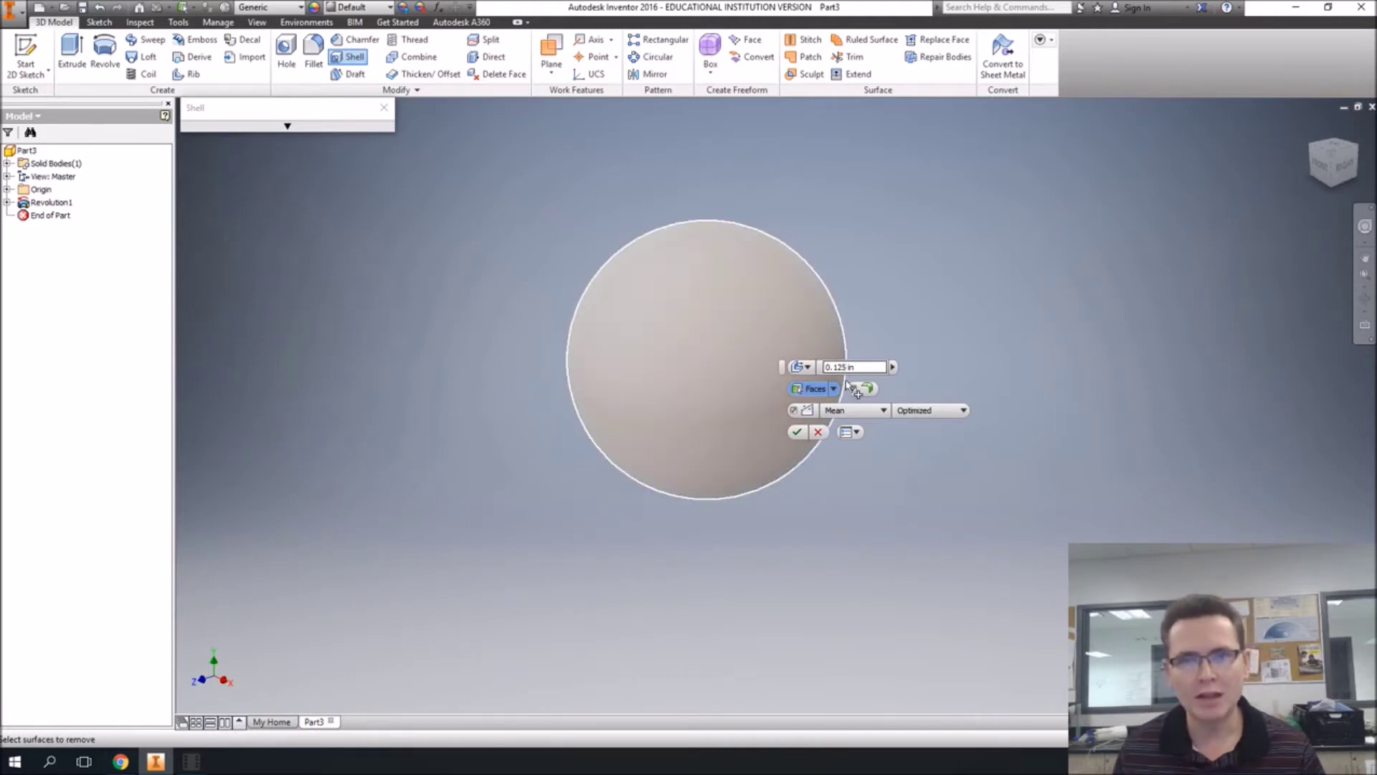
left_click(796, 432)
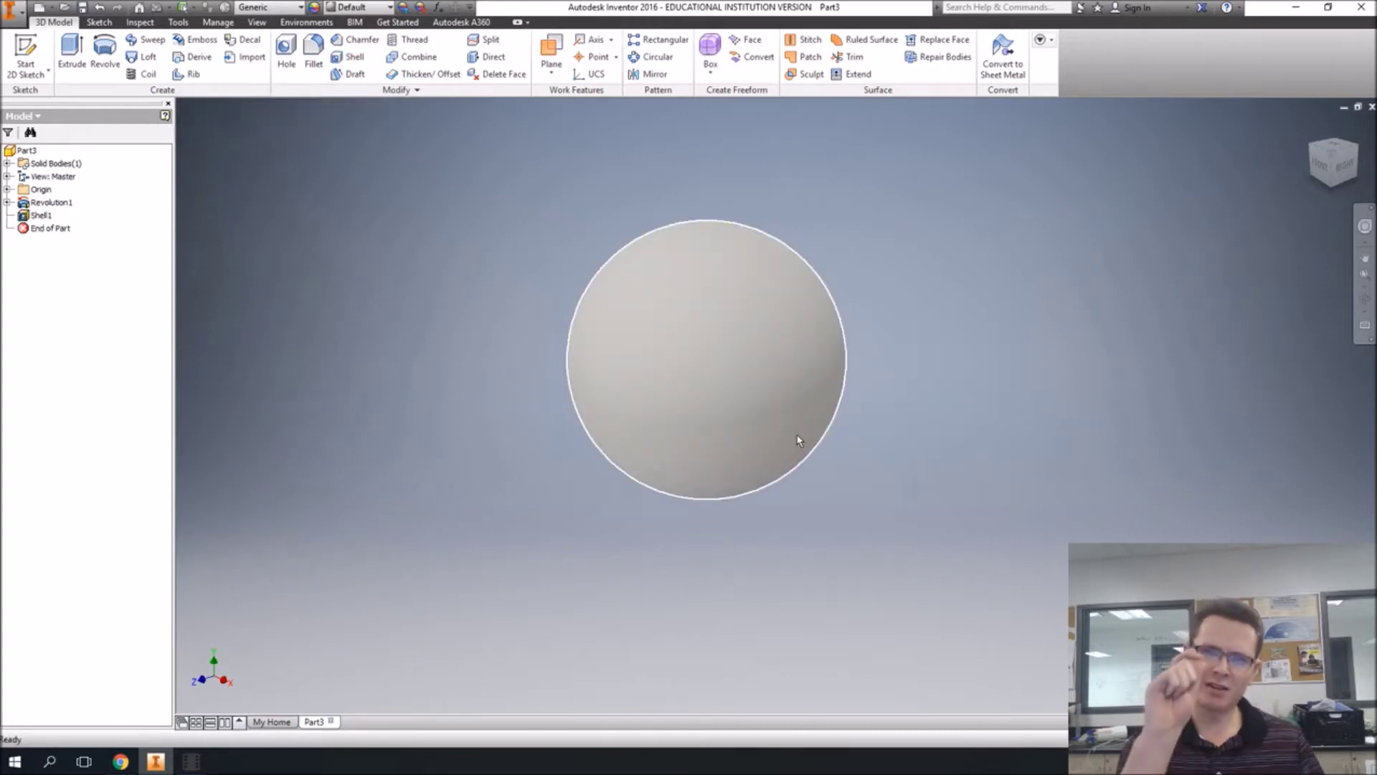
mouse_move(800, 440)
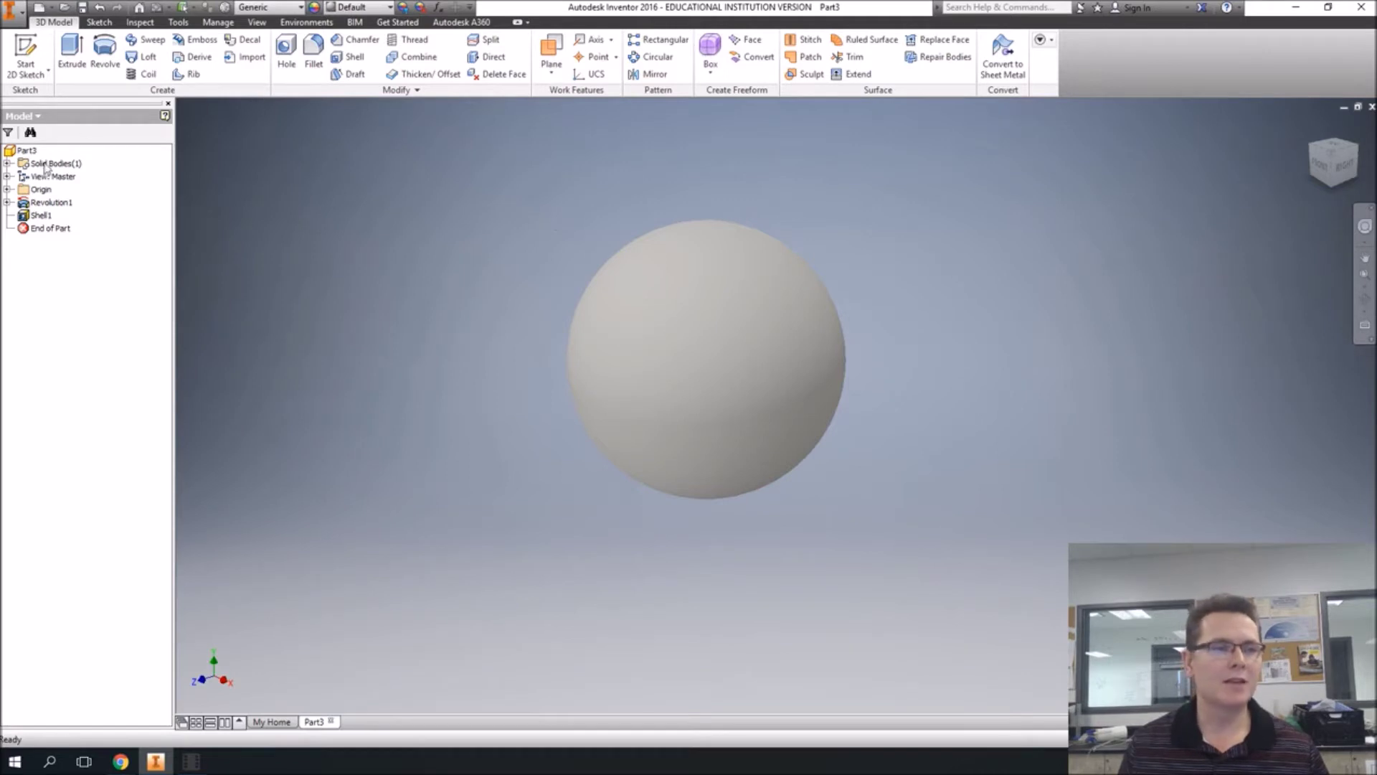
Step: Create Work Plane1 offset -1.5 in from the XZ Plane, beneath the sphere
left_click(548, 51)
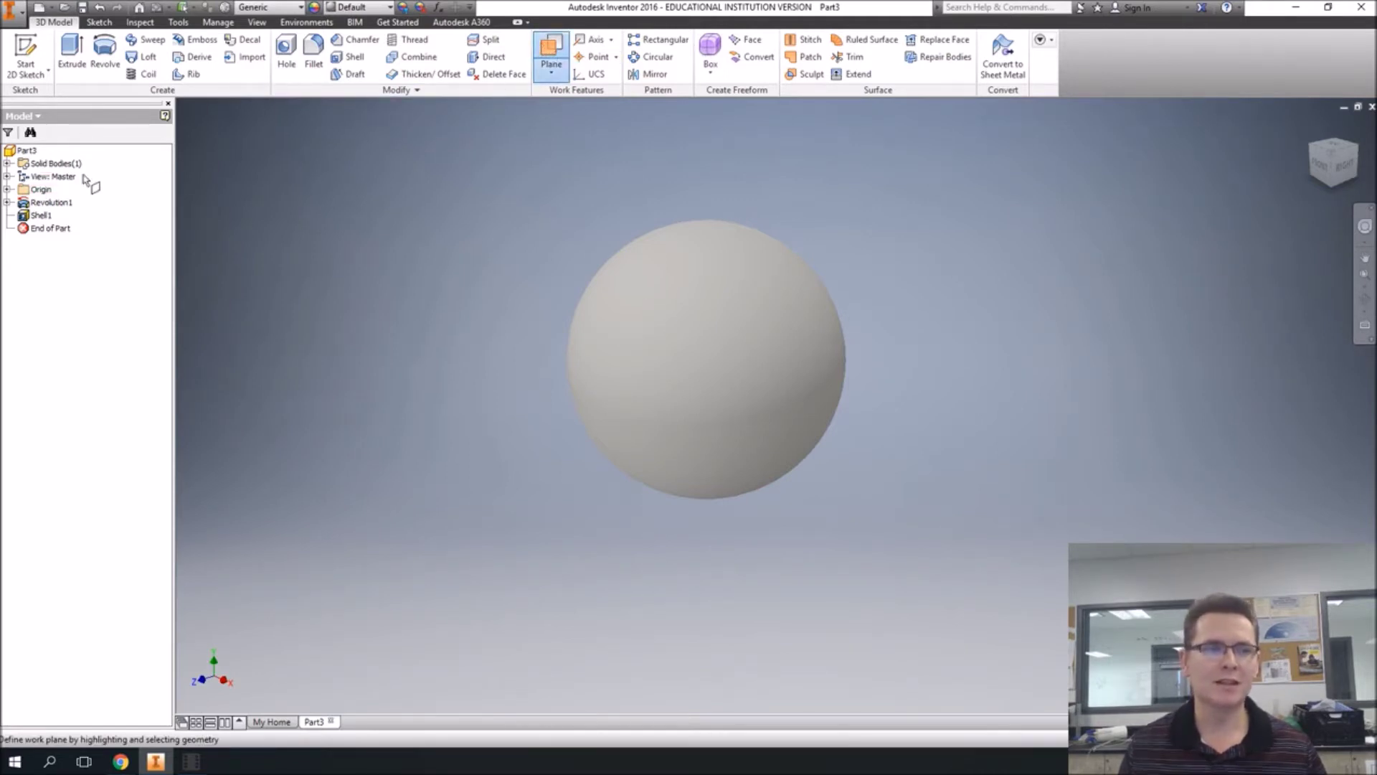
left_click(6, 189)
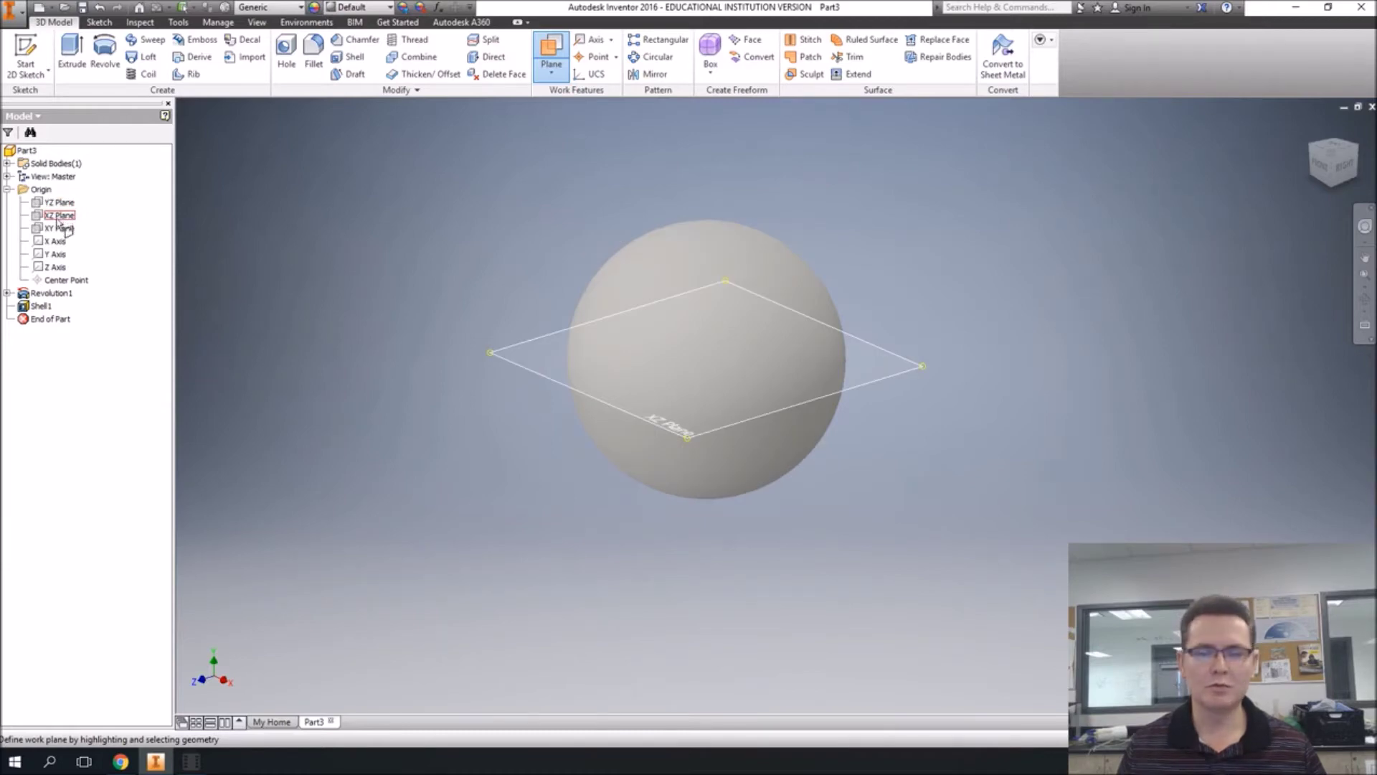
left_click(58, 216)
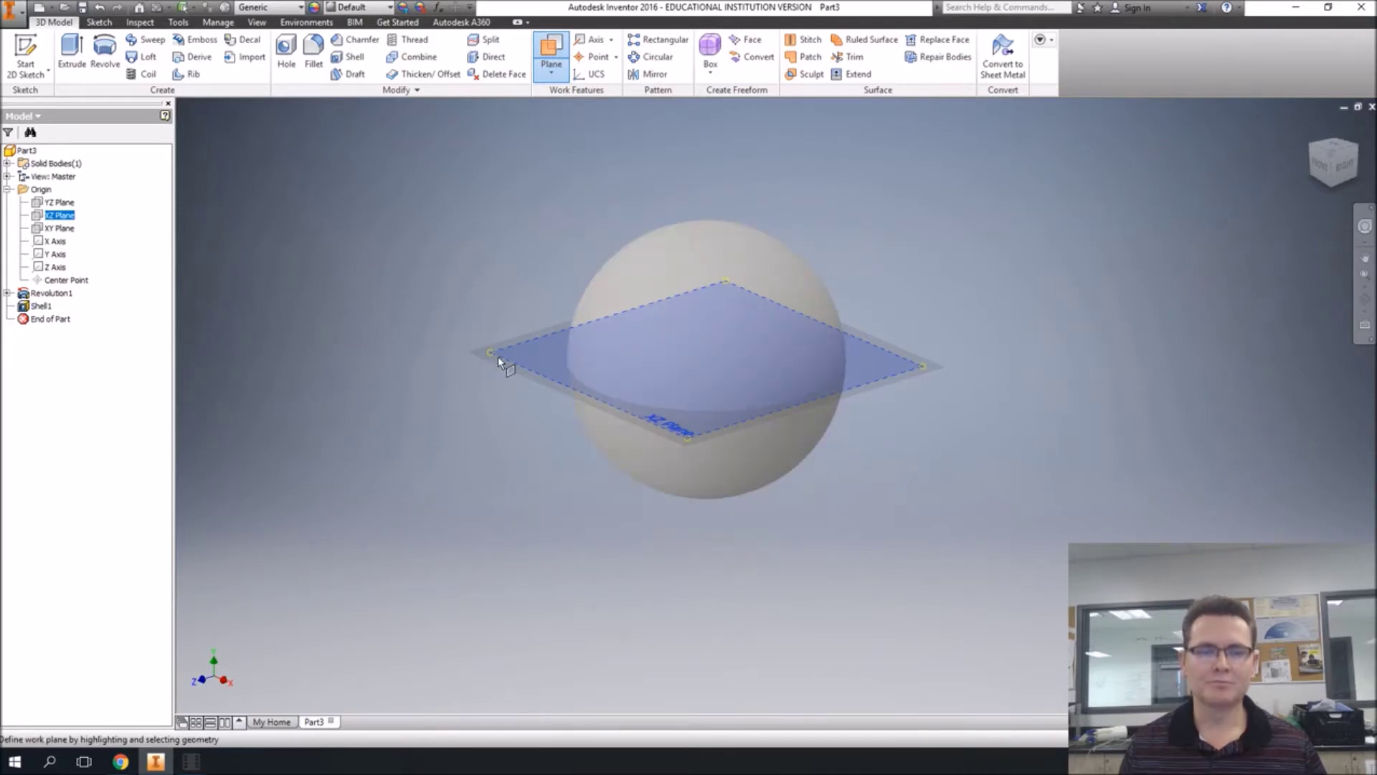
left_click_drag(498, 356, 565, 471)
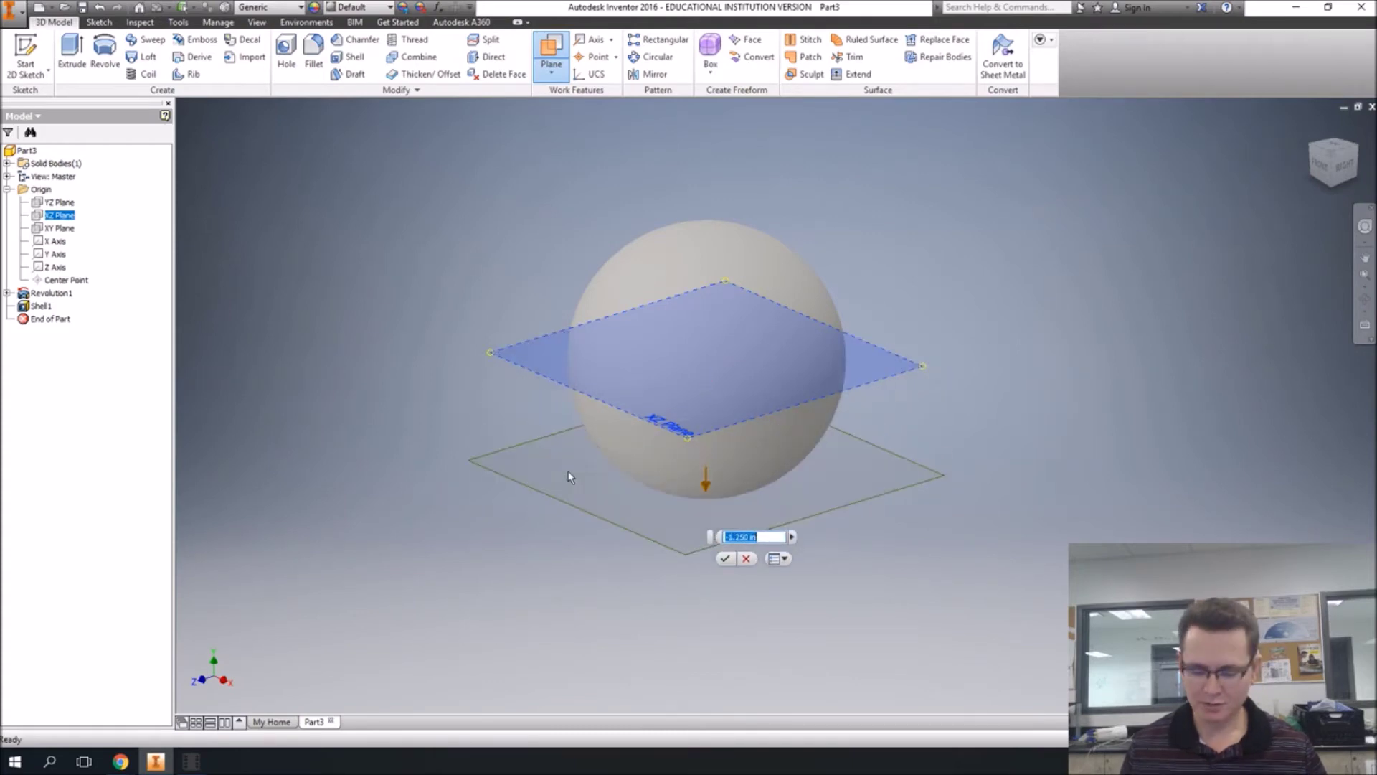
type("-")
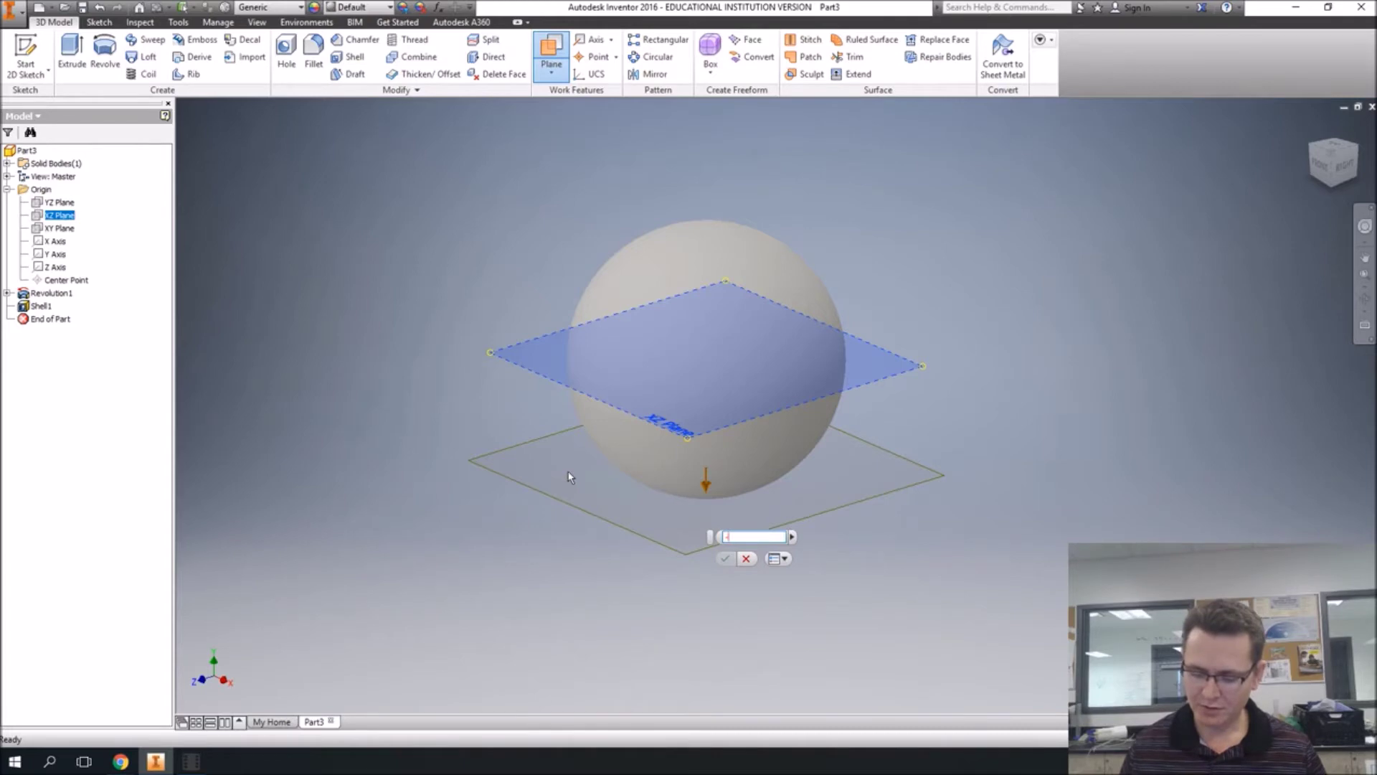
type("1.5")
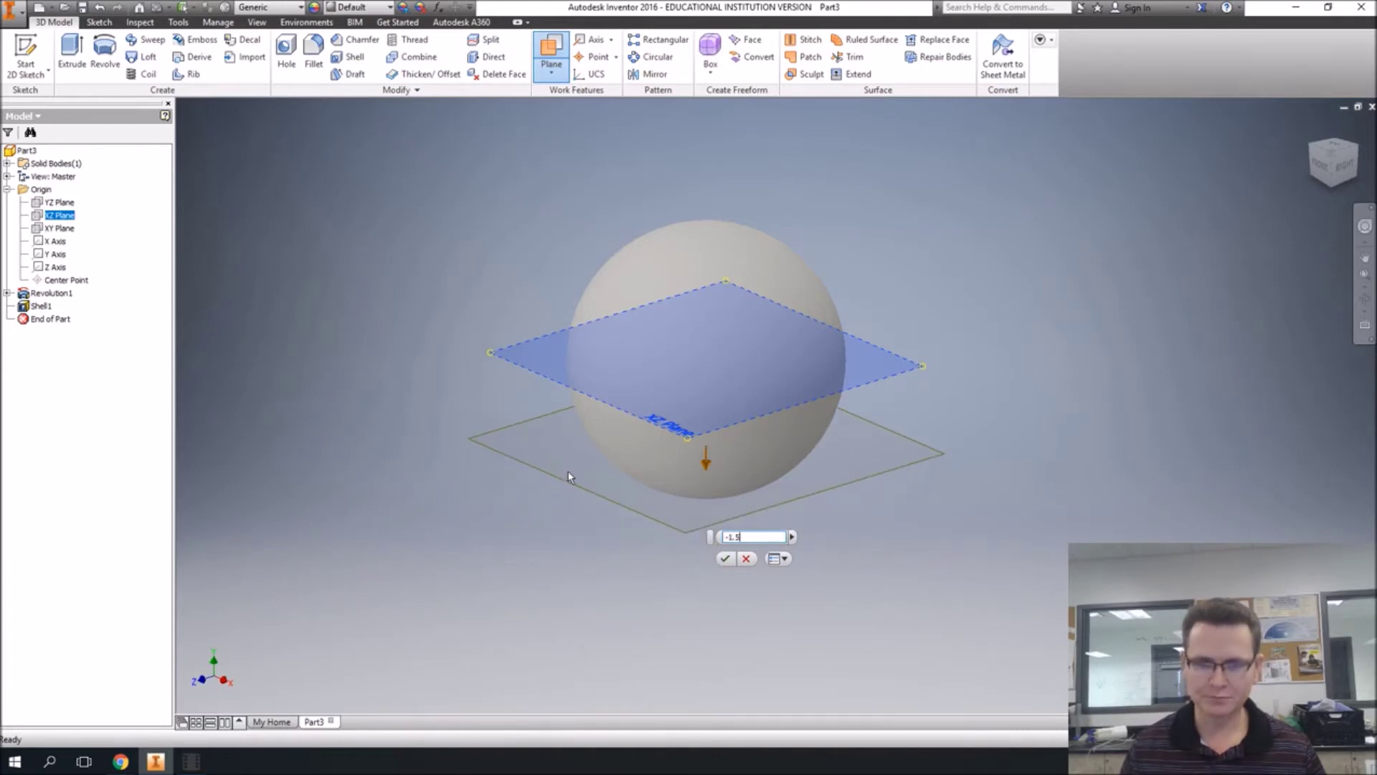
key("Return")
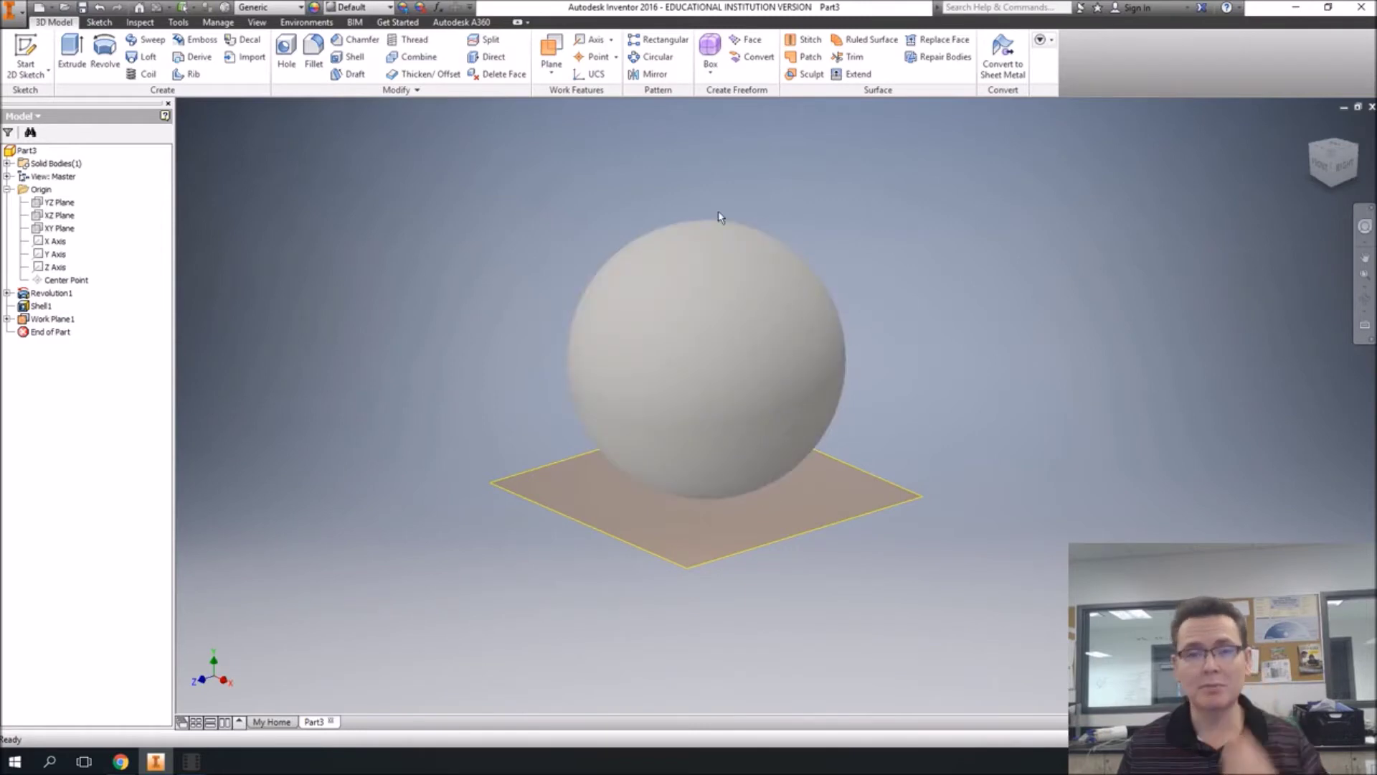
left_click(549, 49)
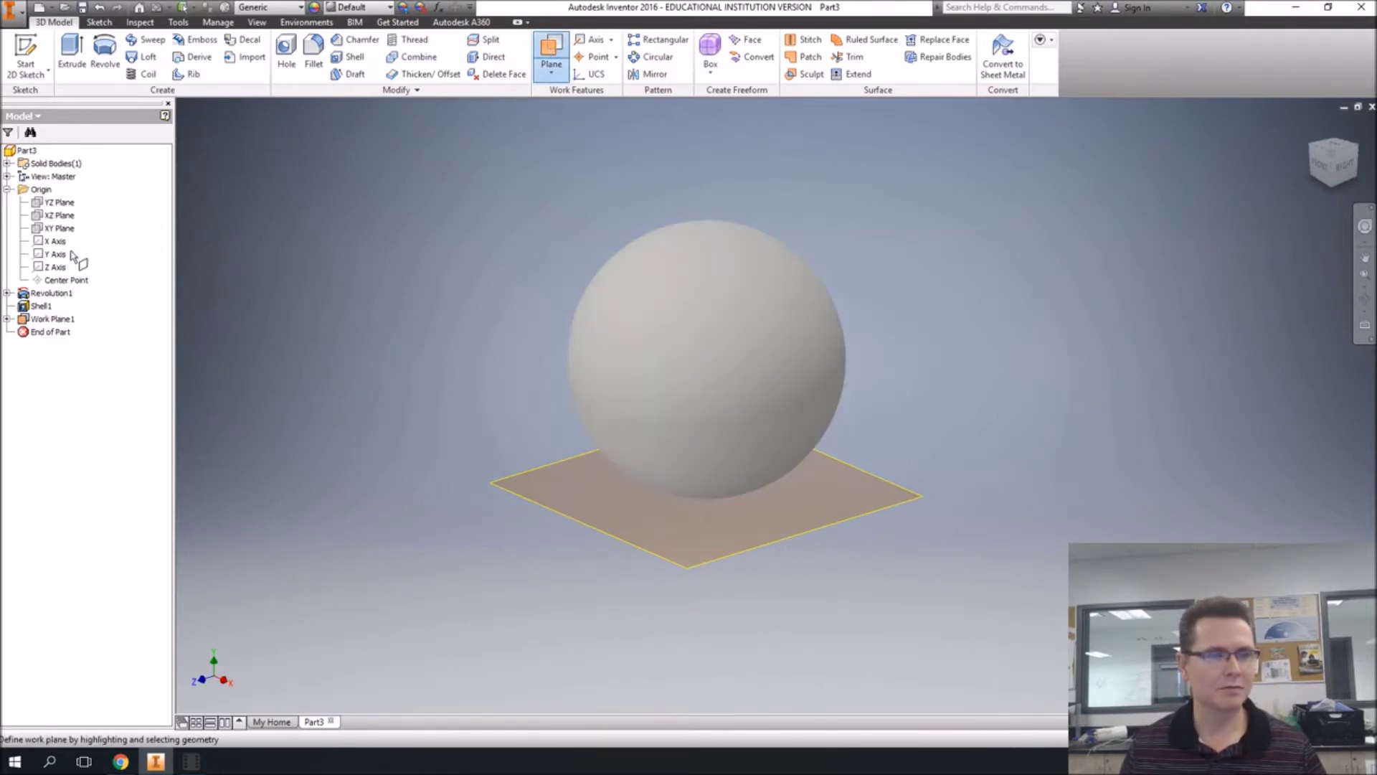
Step: Create Work Plane2 offset 1.5-.125 in above the XZ Plane
left_click(60, 215)
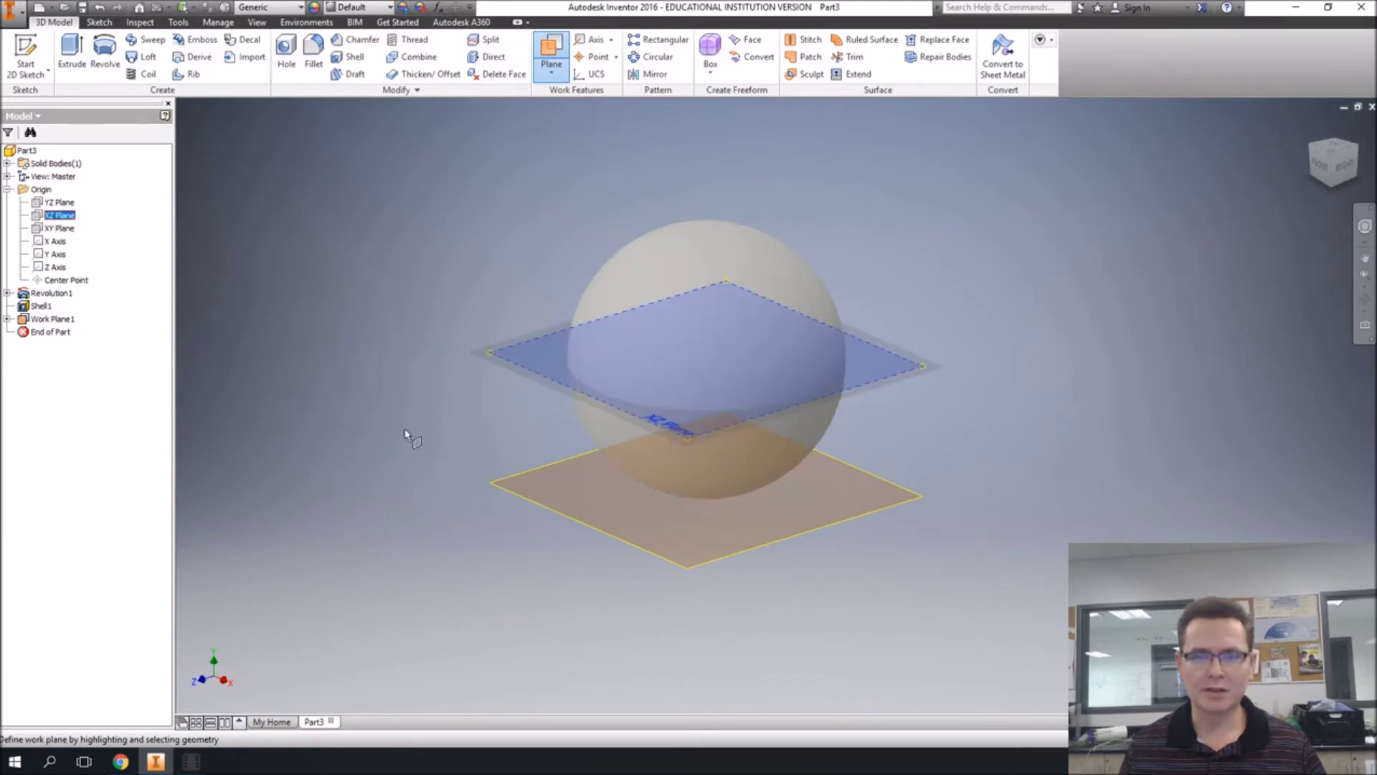
left_click_drag(557, 379, 571, 301)
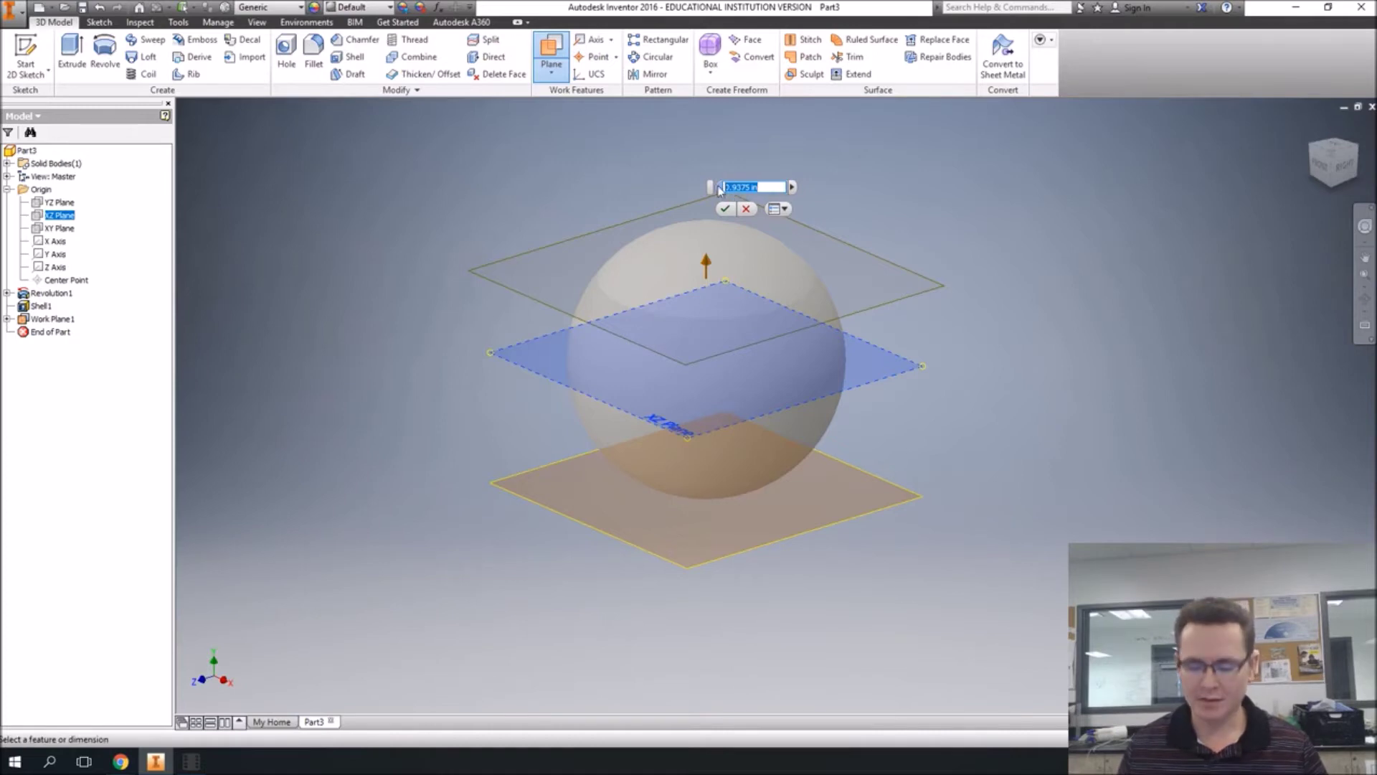
type("1.5-")
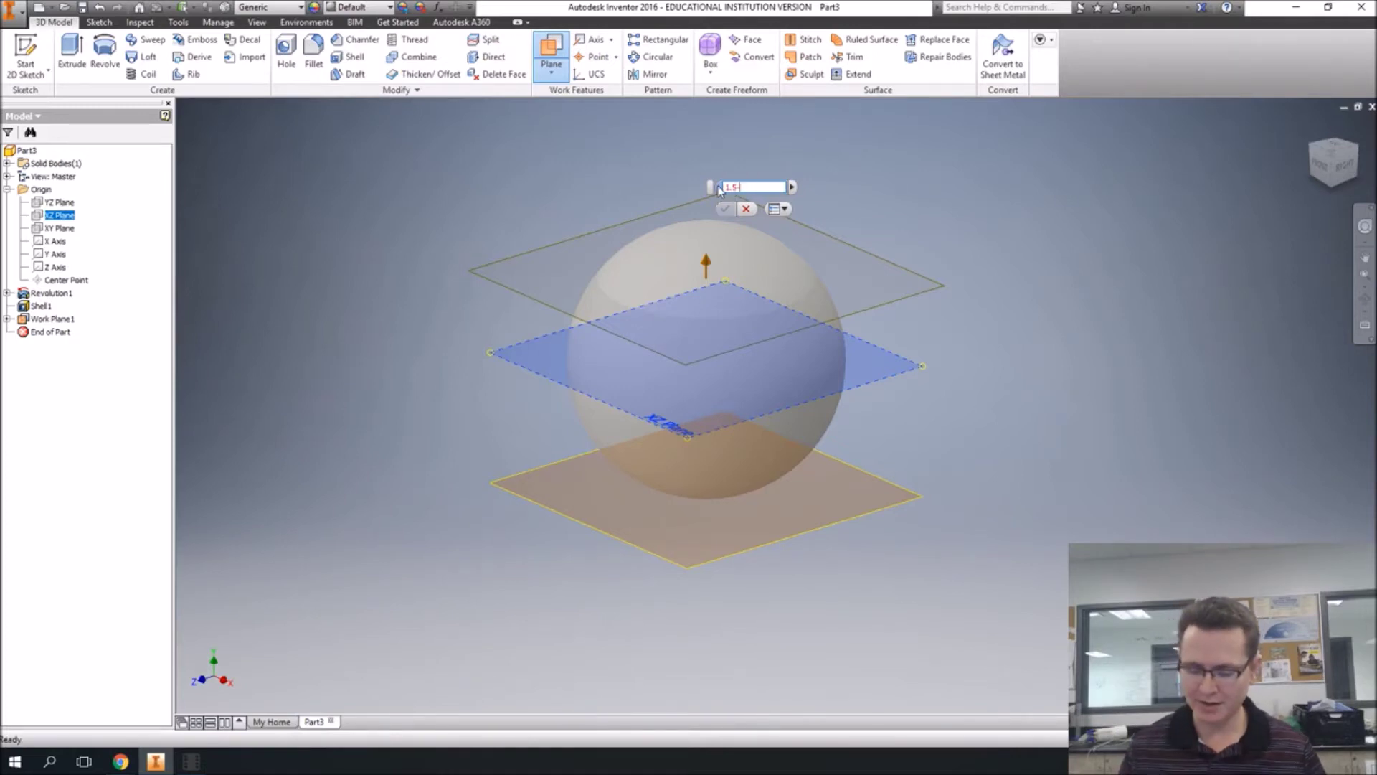
type(".125")
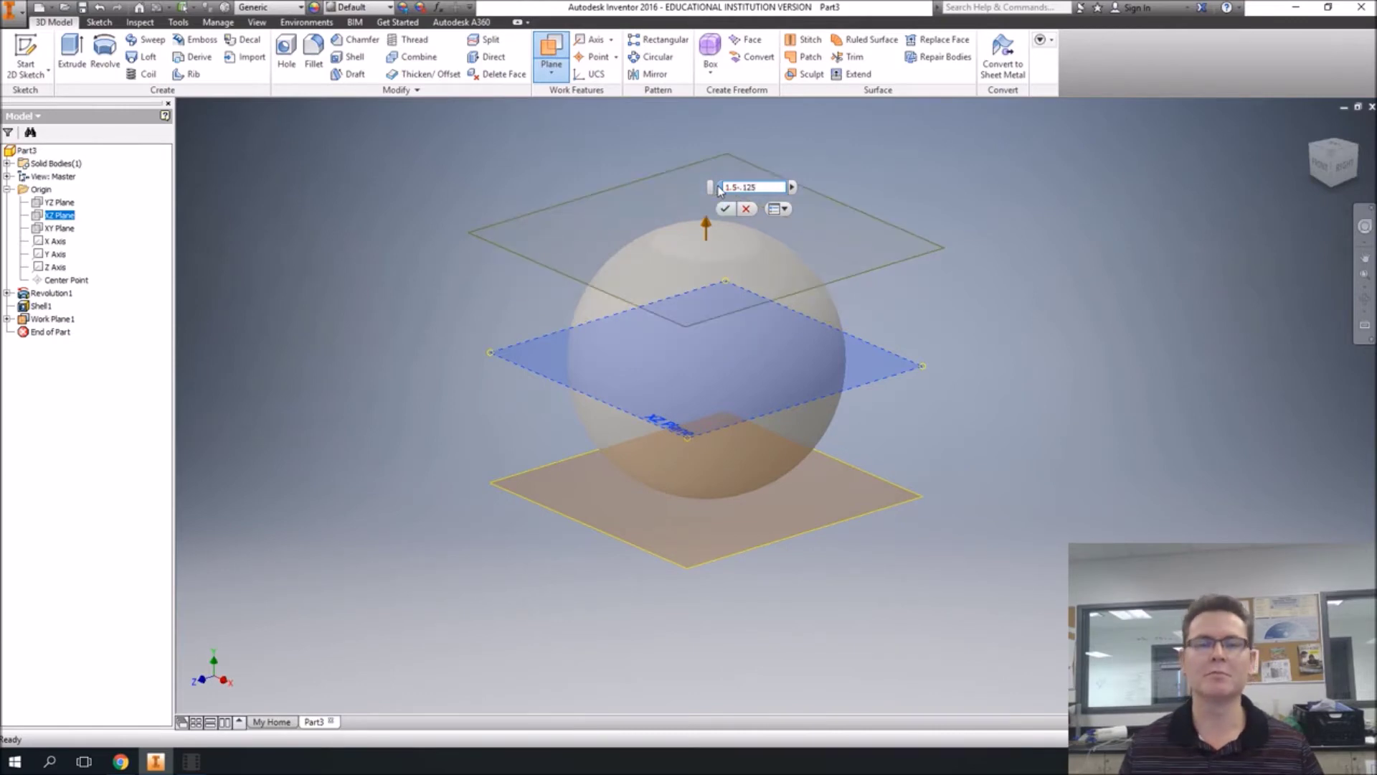
key("Return")
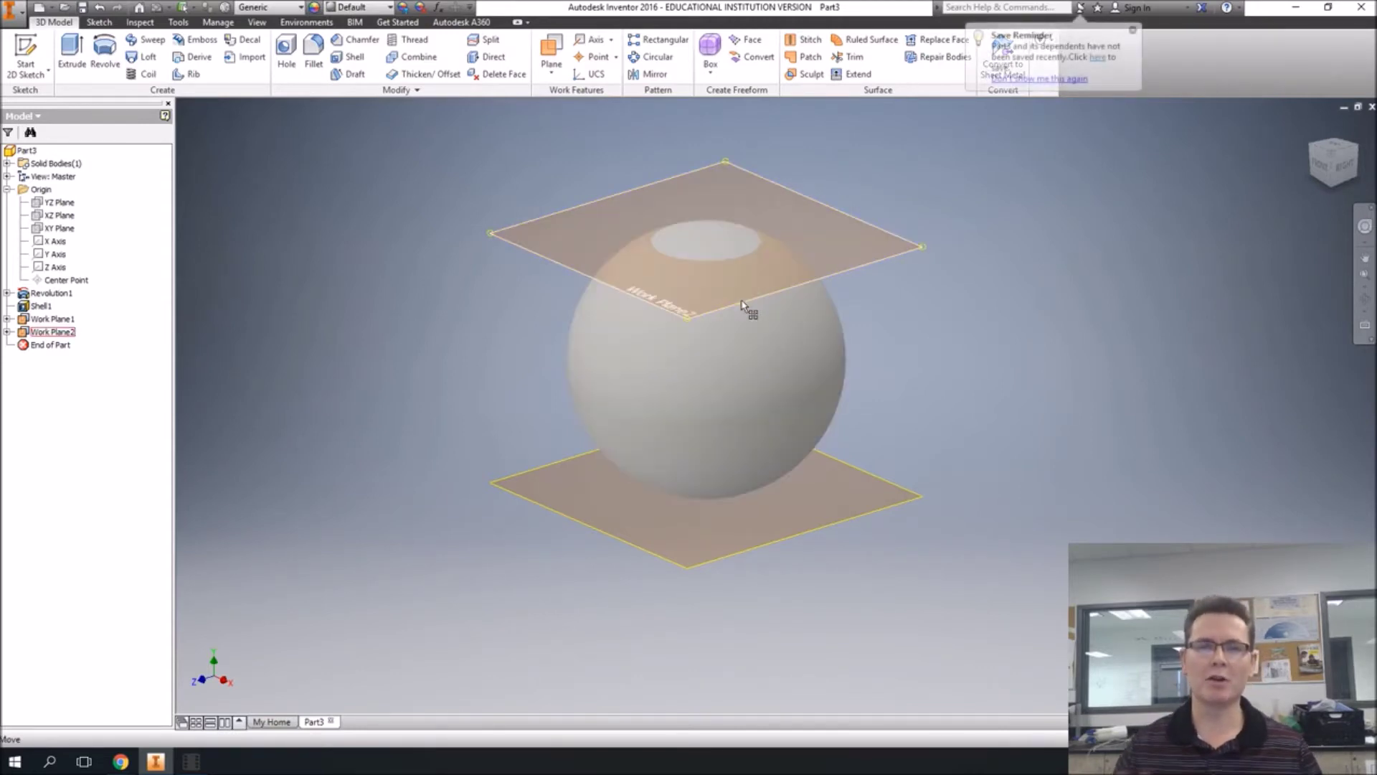
Step: With the sphere between both work planes, begin a new 2D sketch
mouse_move(743, 305)
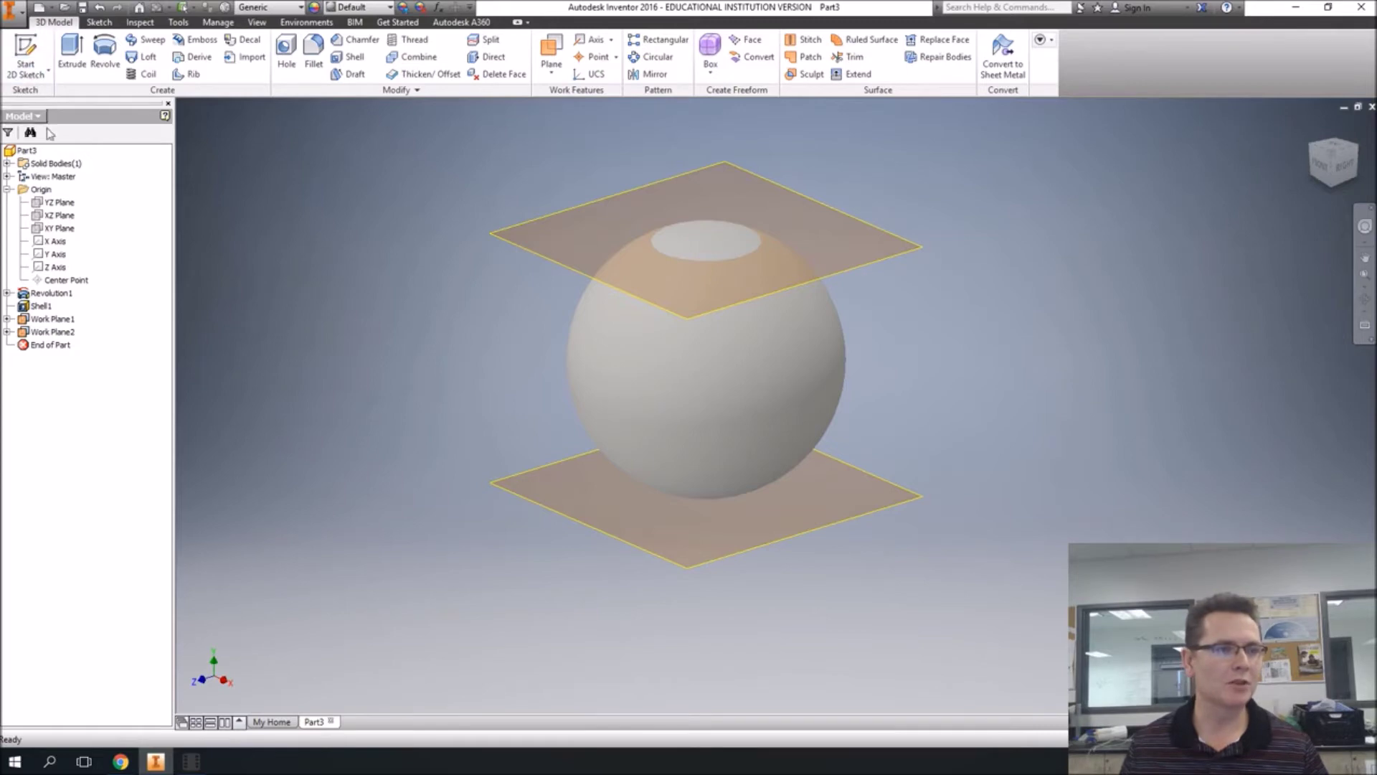
left_click(26, 58)
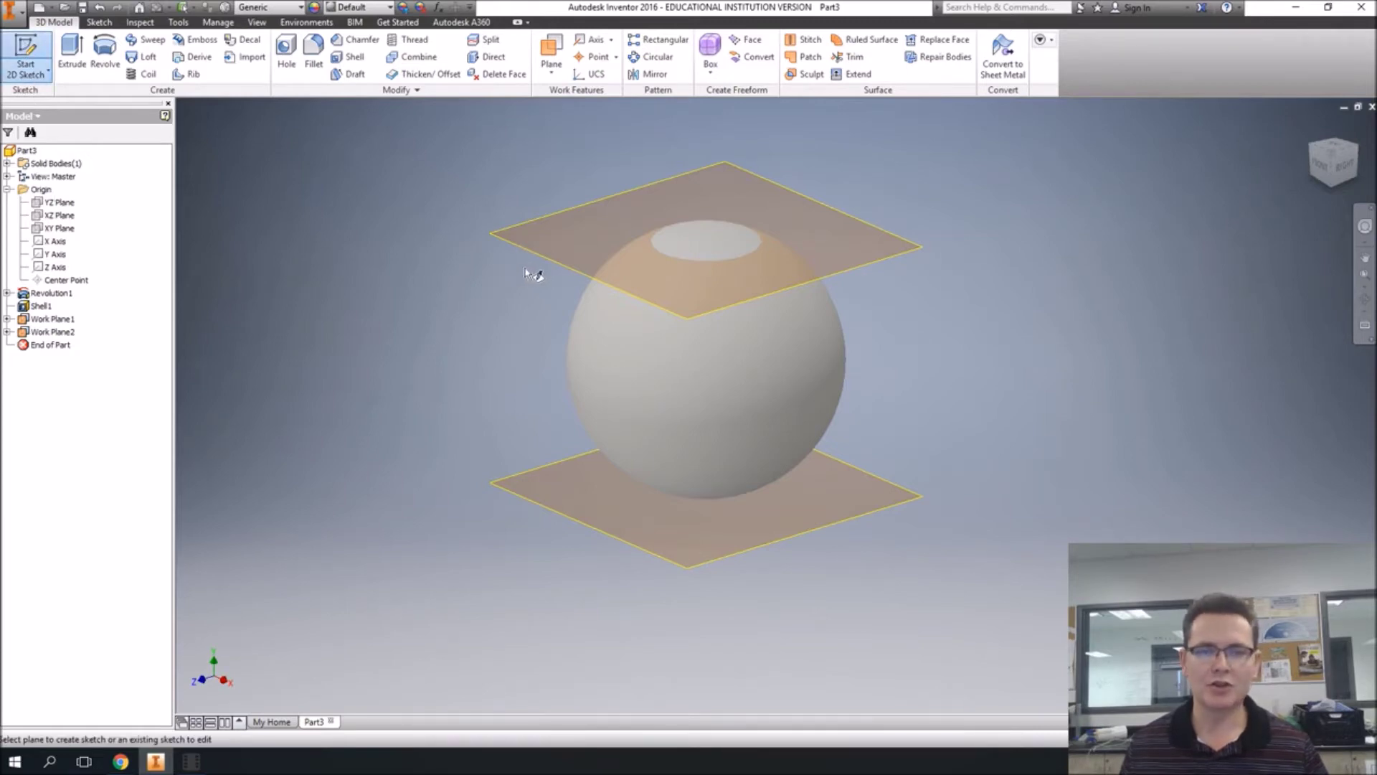
Step: Sketch on the top work plane with Slice Graphics and draw a circle at the origin
left_click(543, 256)
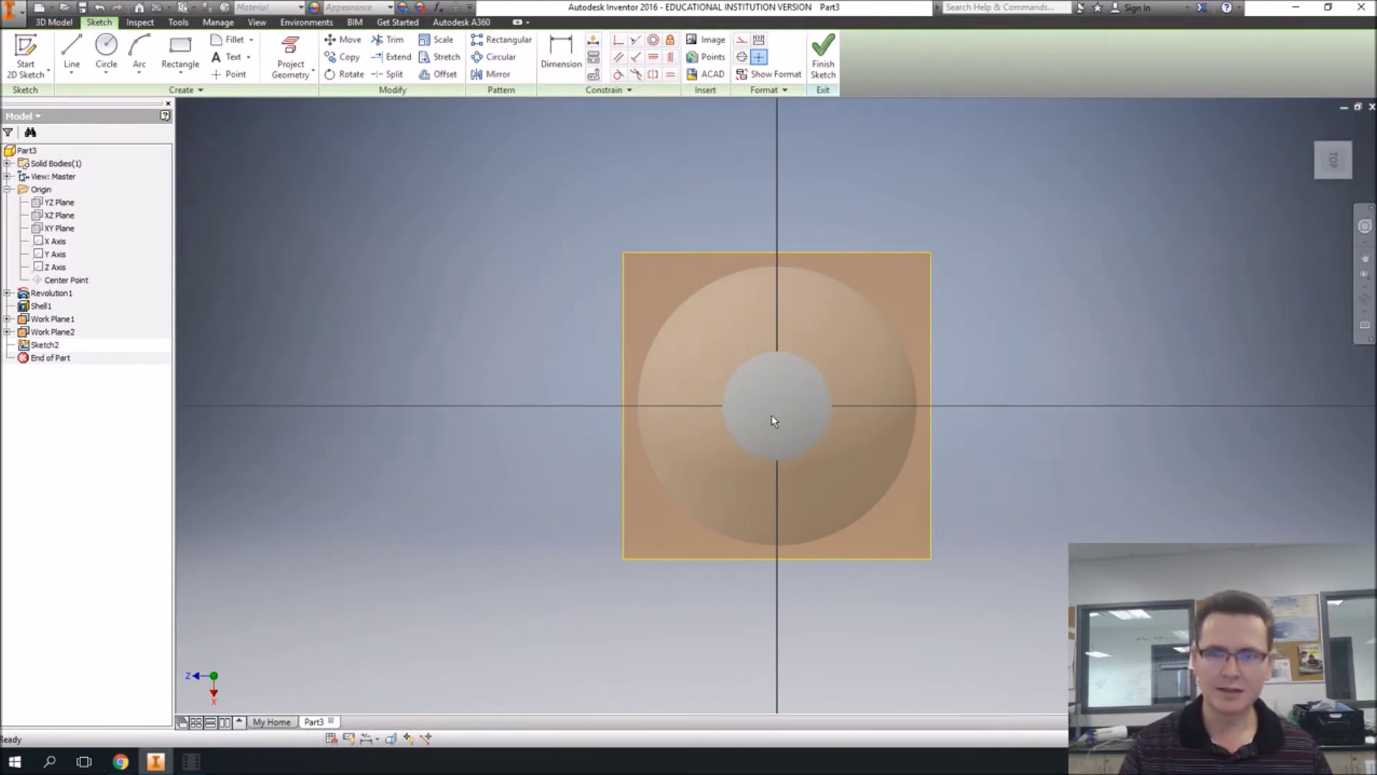
key("F7")
scroll(772, 410, "up", 5)
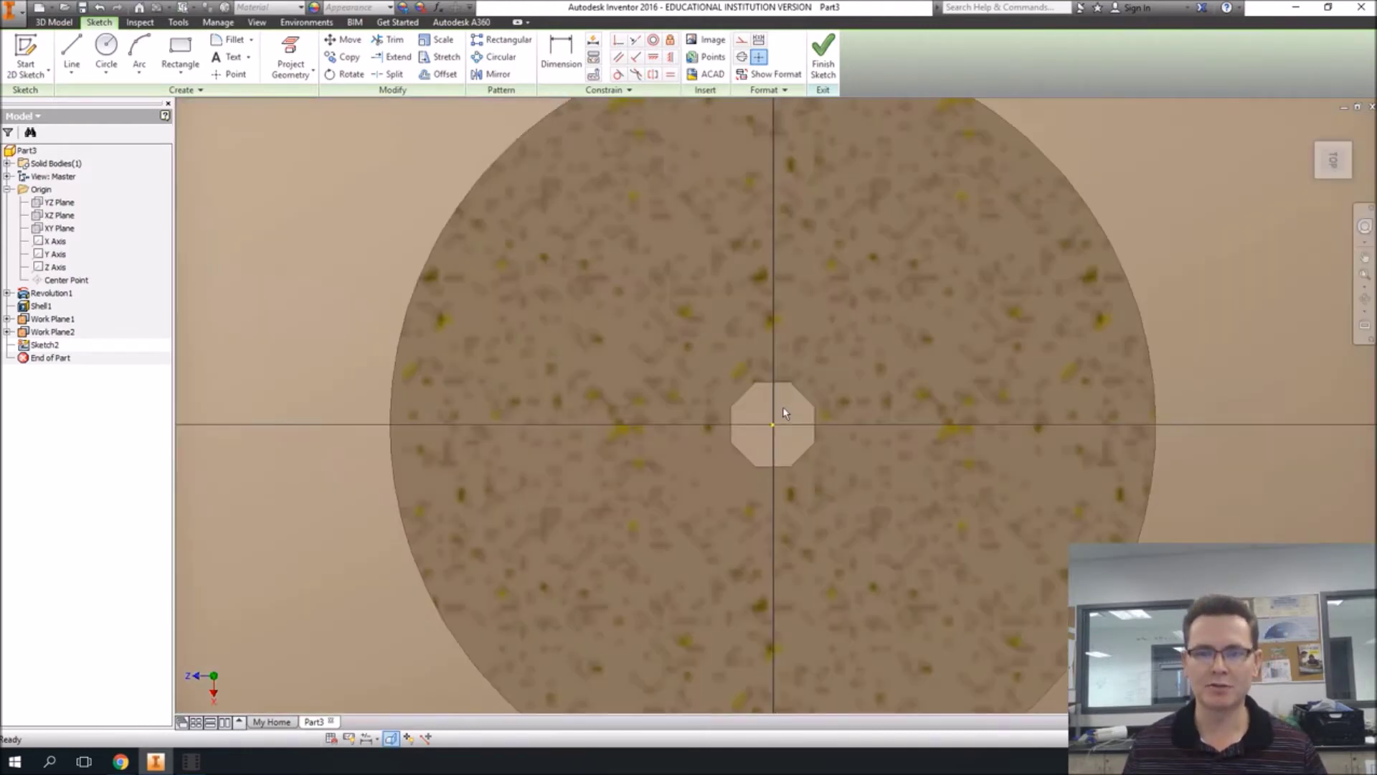
scroll(774, 427, "down", 5)
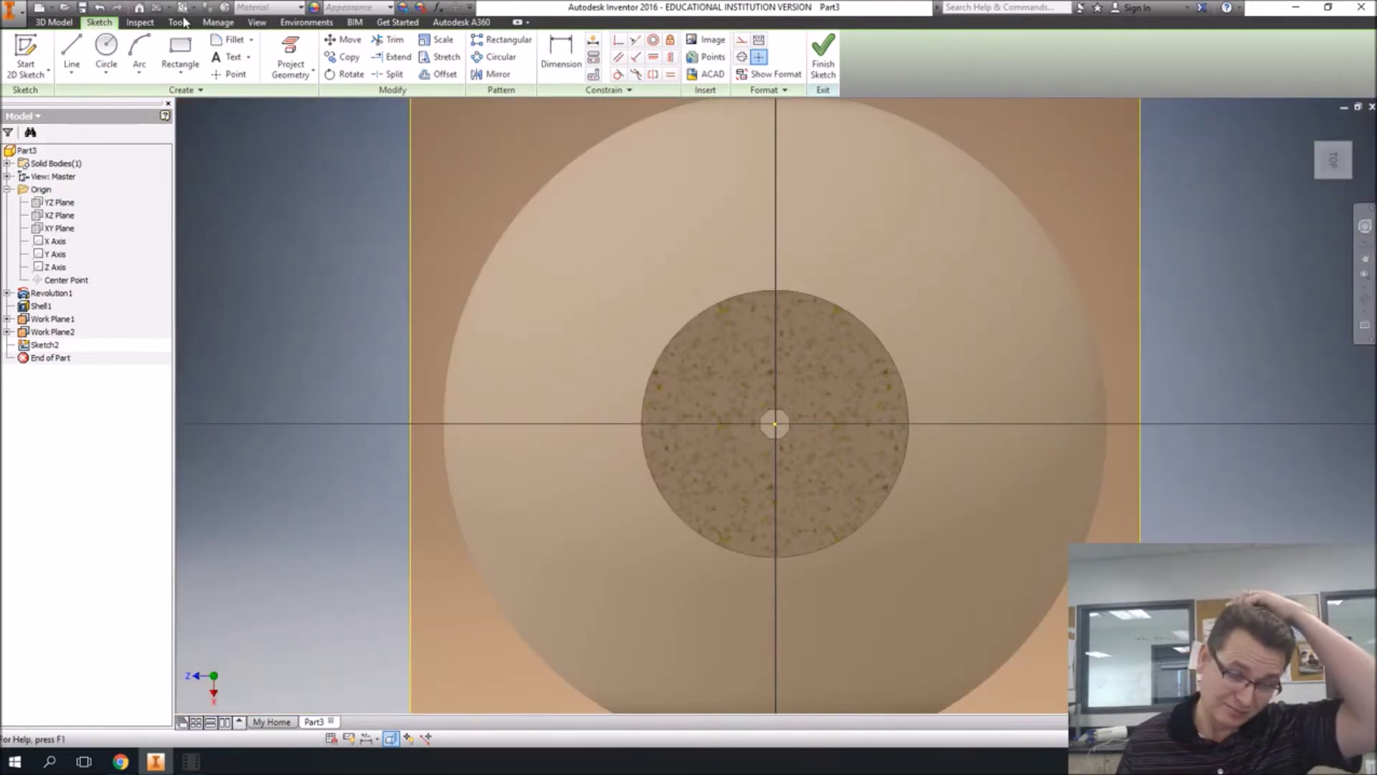
left_click(107, 47)
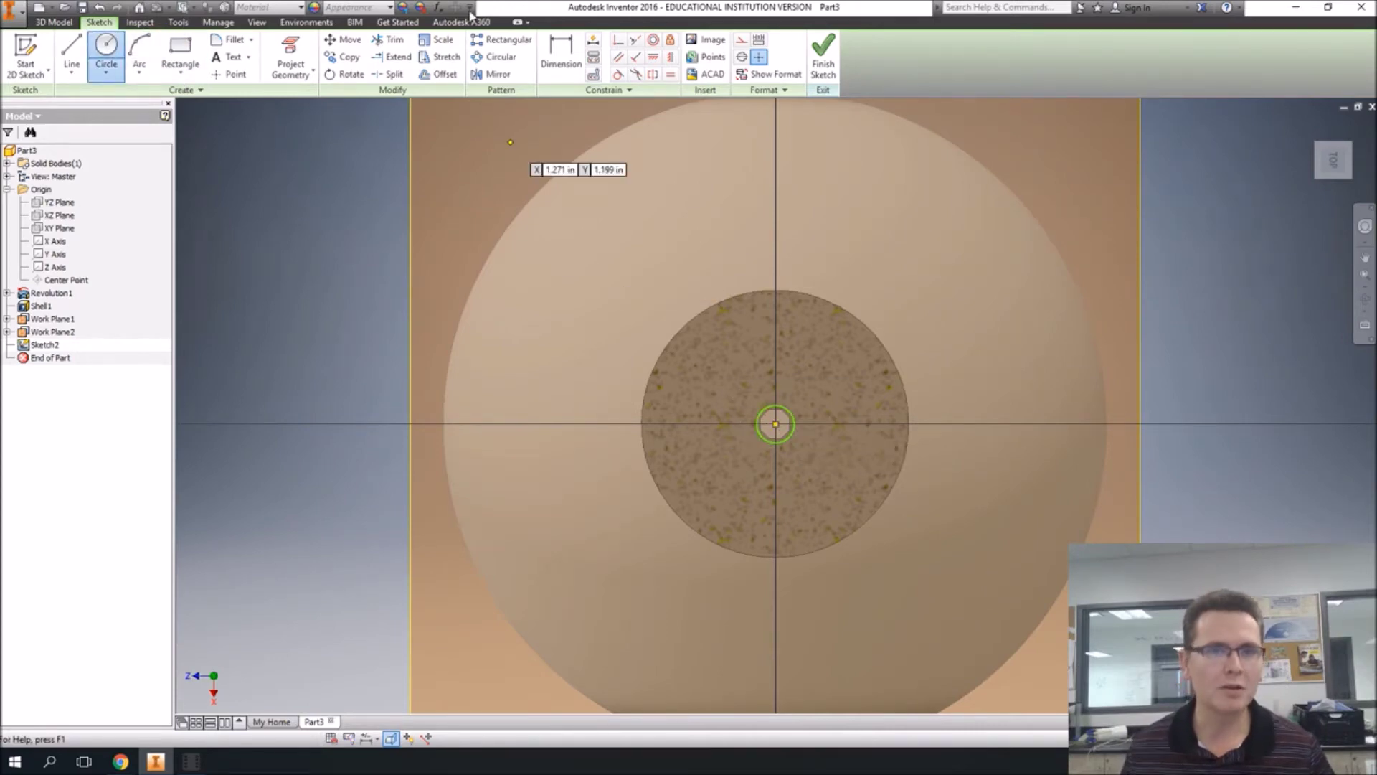
Step: Dimension the circle to .001 diameter and finish Sketch2
left_click(561, 54)
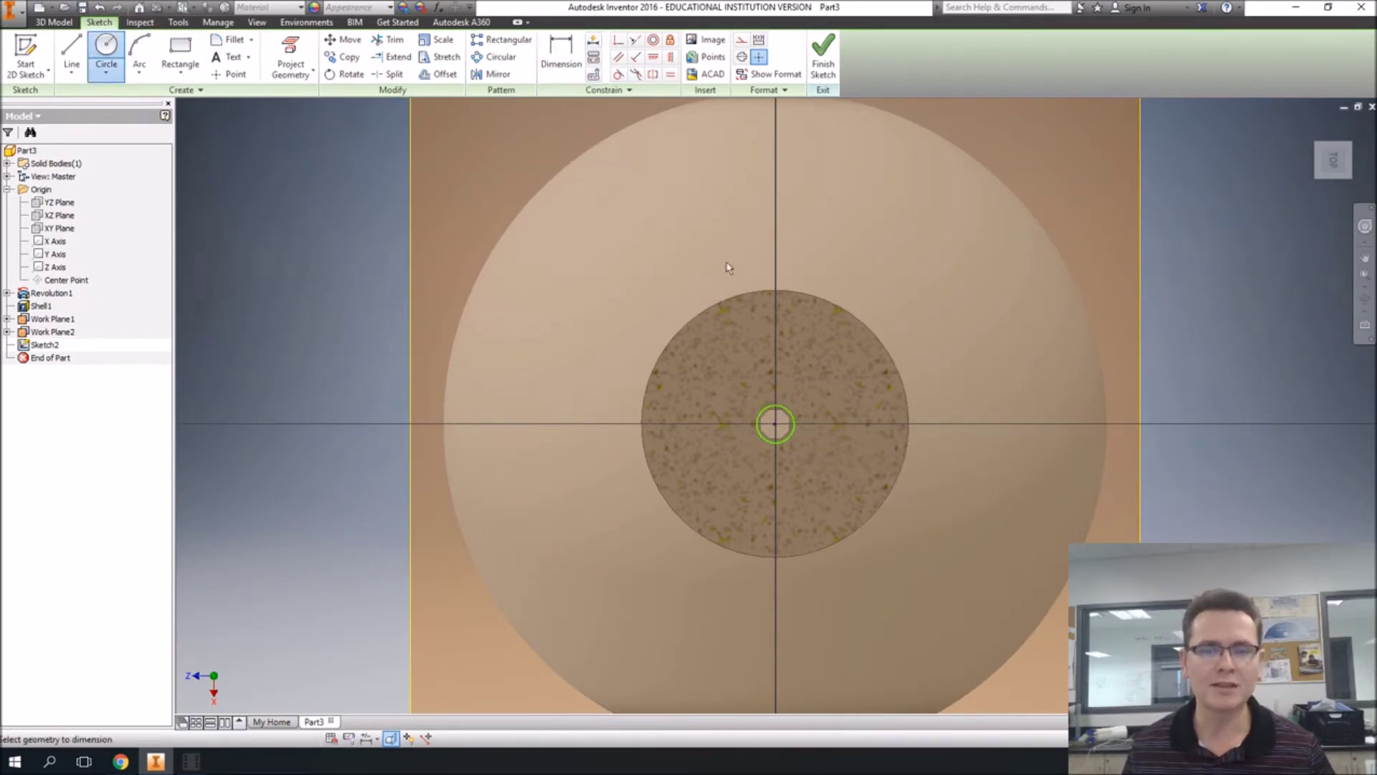
left_click(787, 406)
left_click(801, 338)
type(".001")
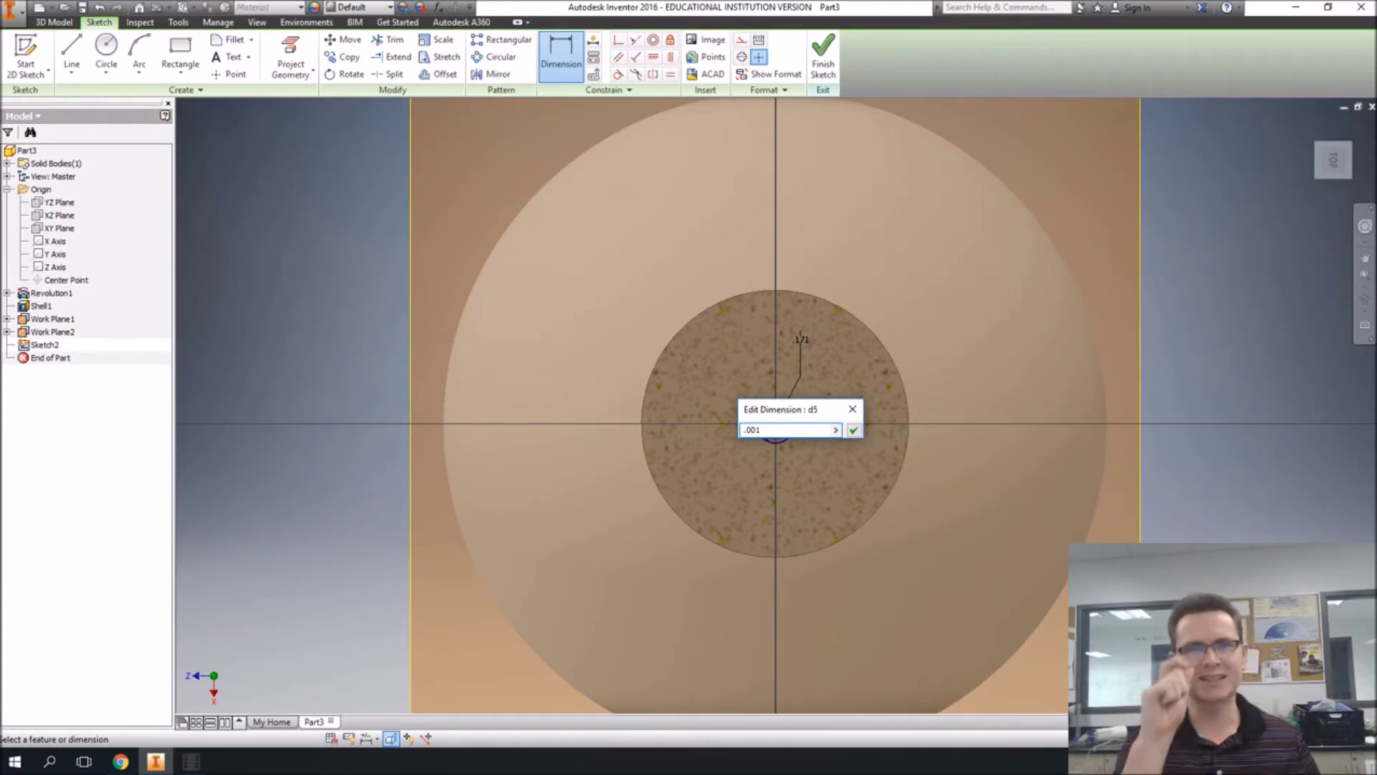
key("Return")
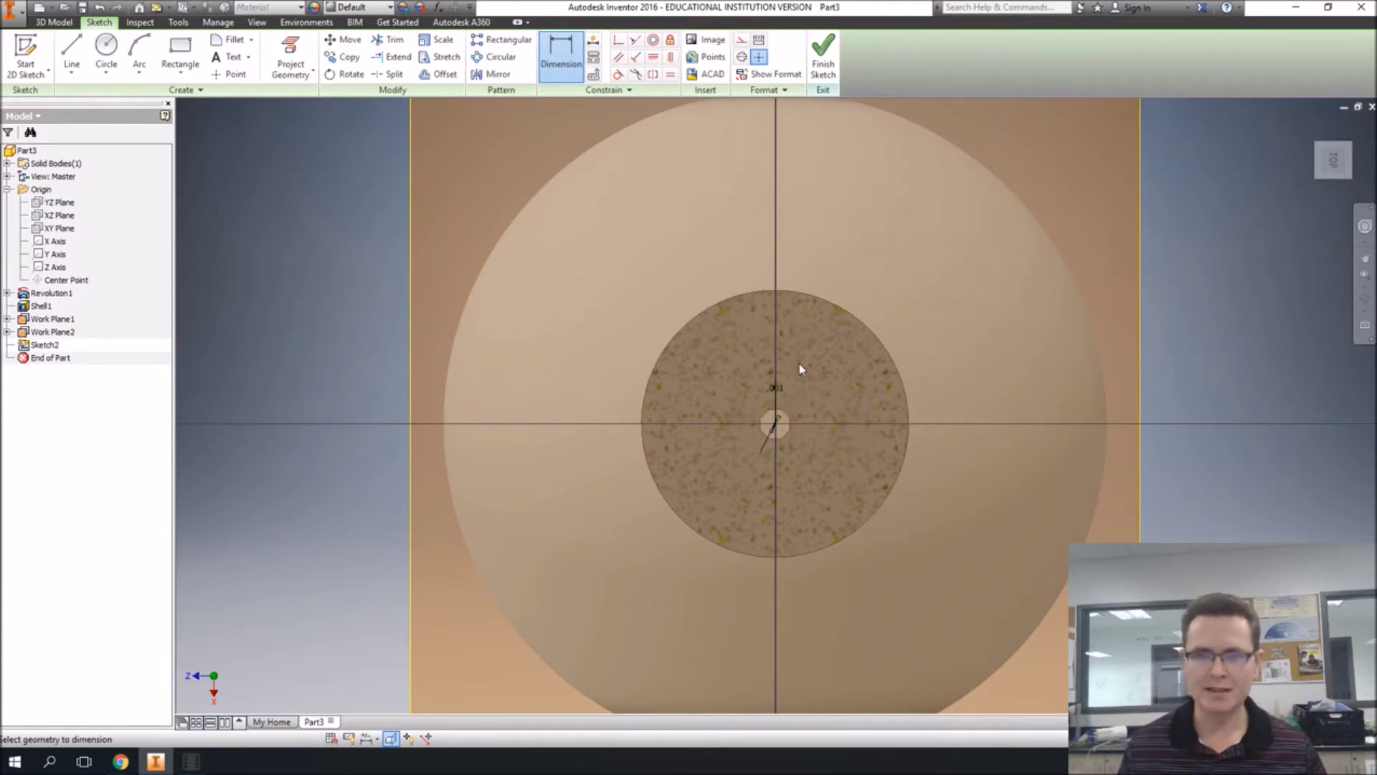
scroll(781, 418, "up", 4)
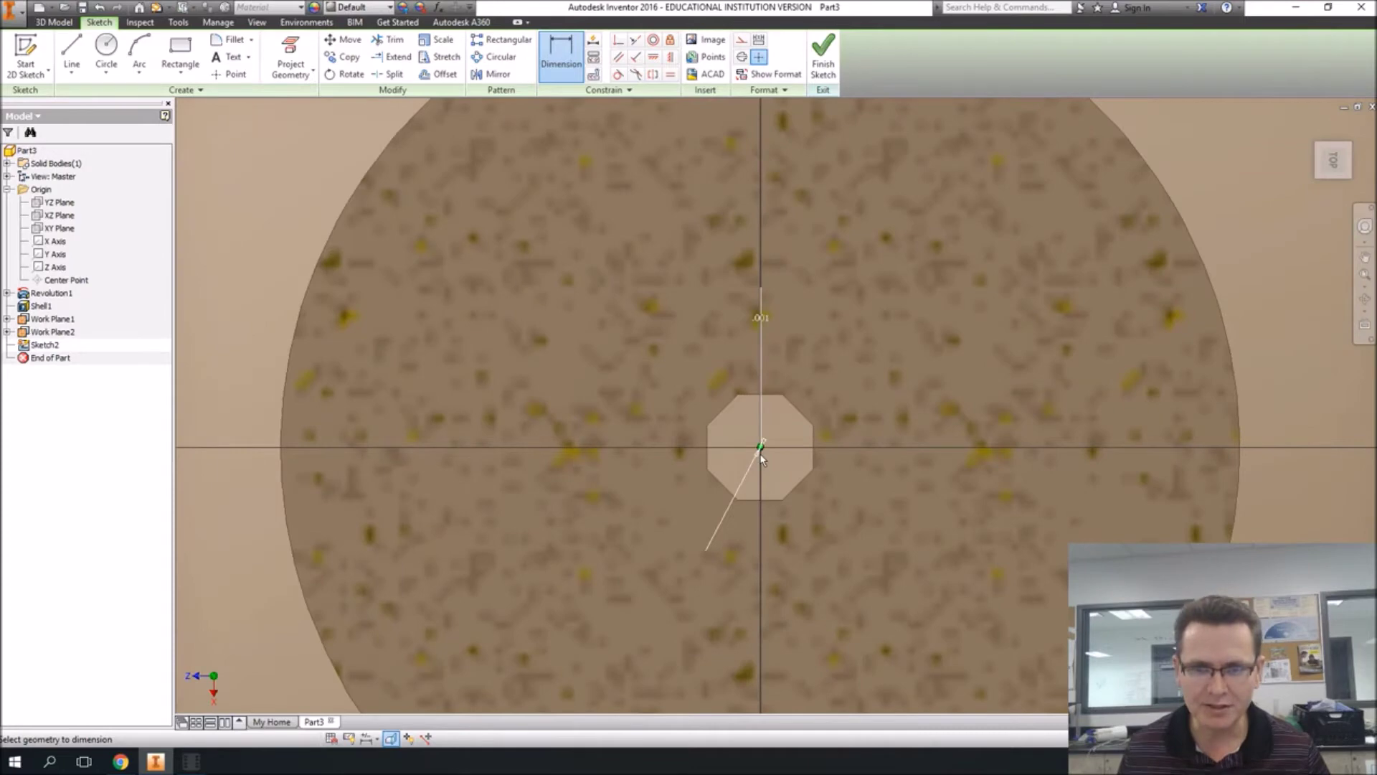
scroll(775, 423, "down", 3)
scroll(775, 423, "up", 3)
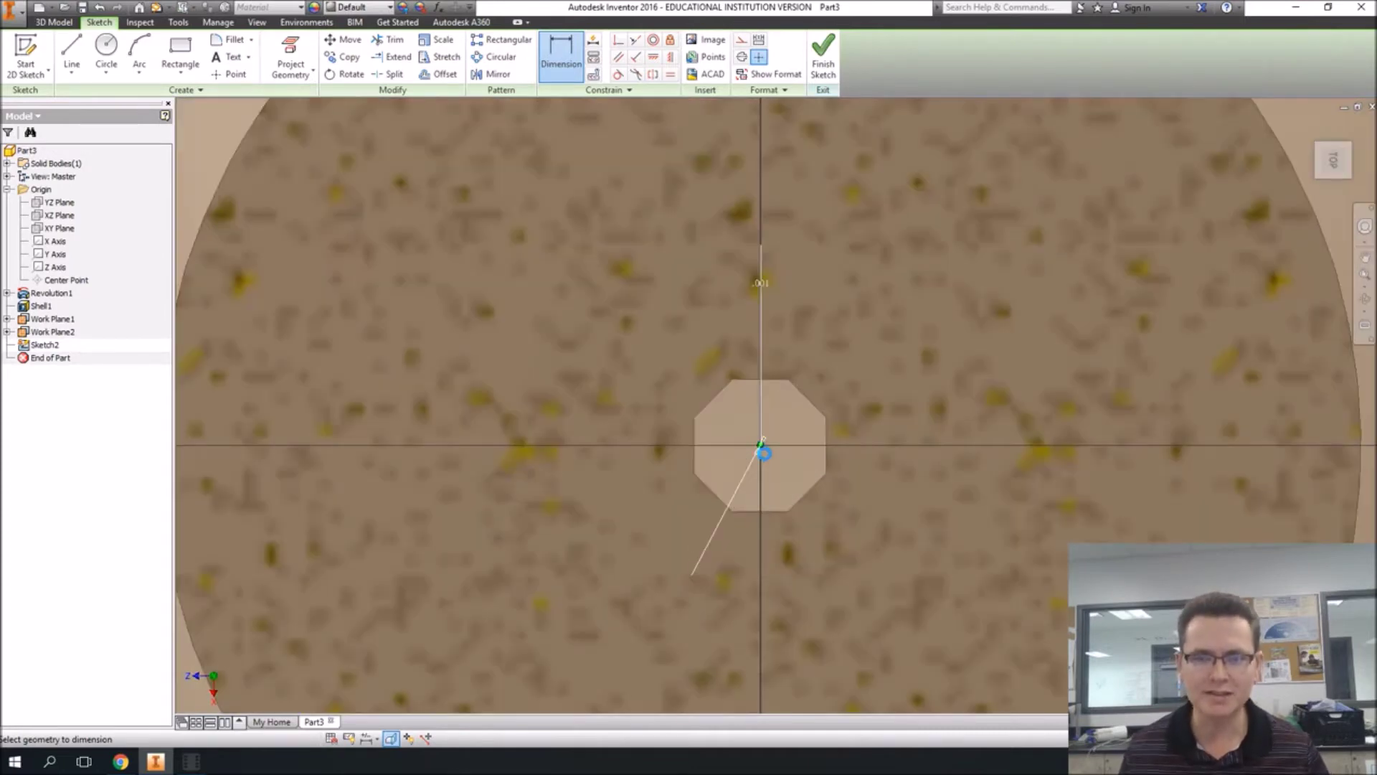
scroll(785, 434, "up", 5)
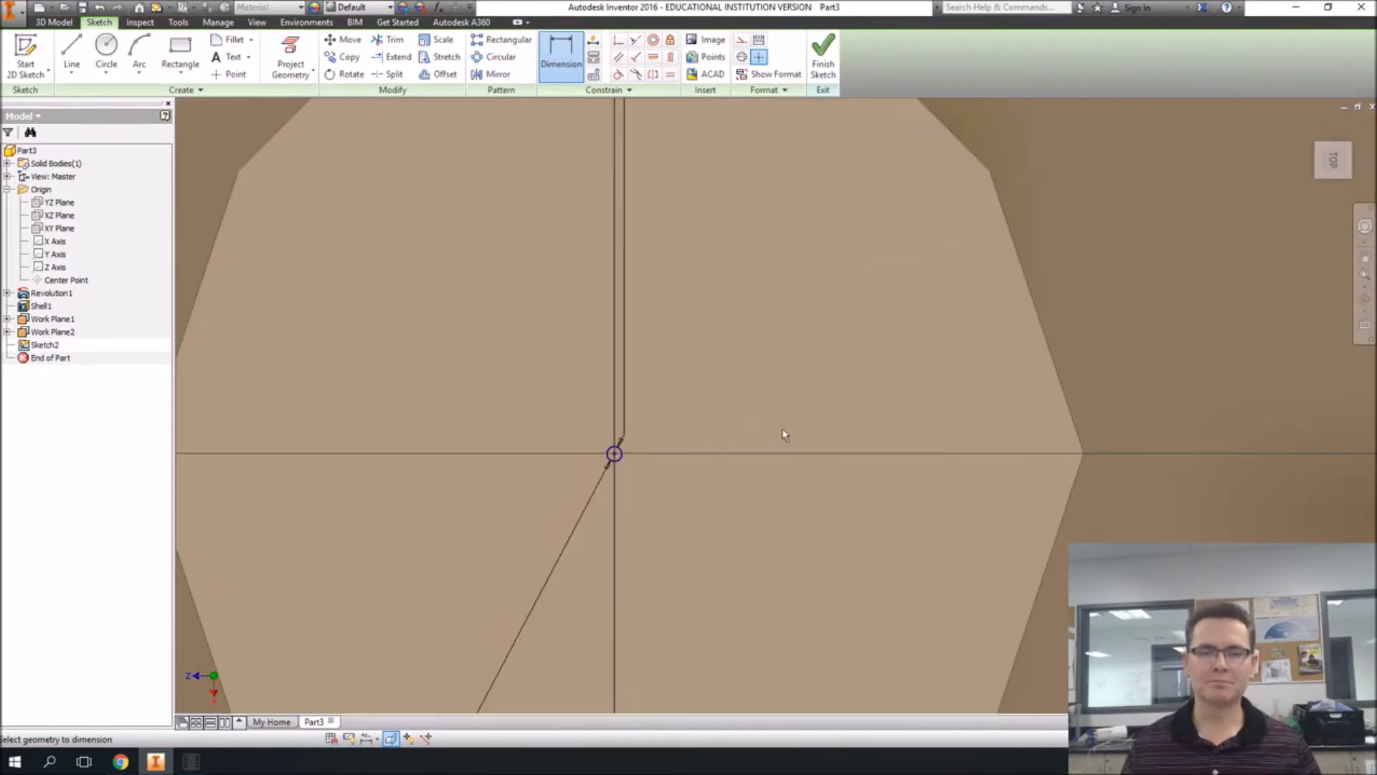
scroll(785, 434, "down", 8)
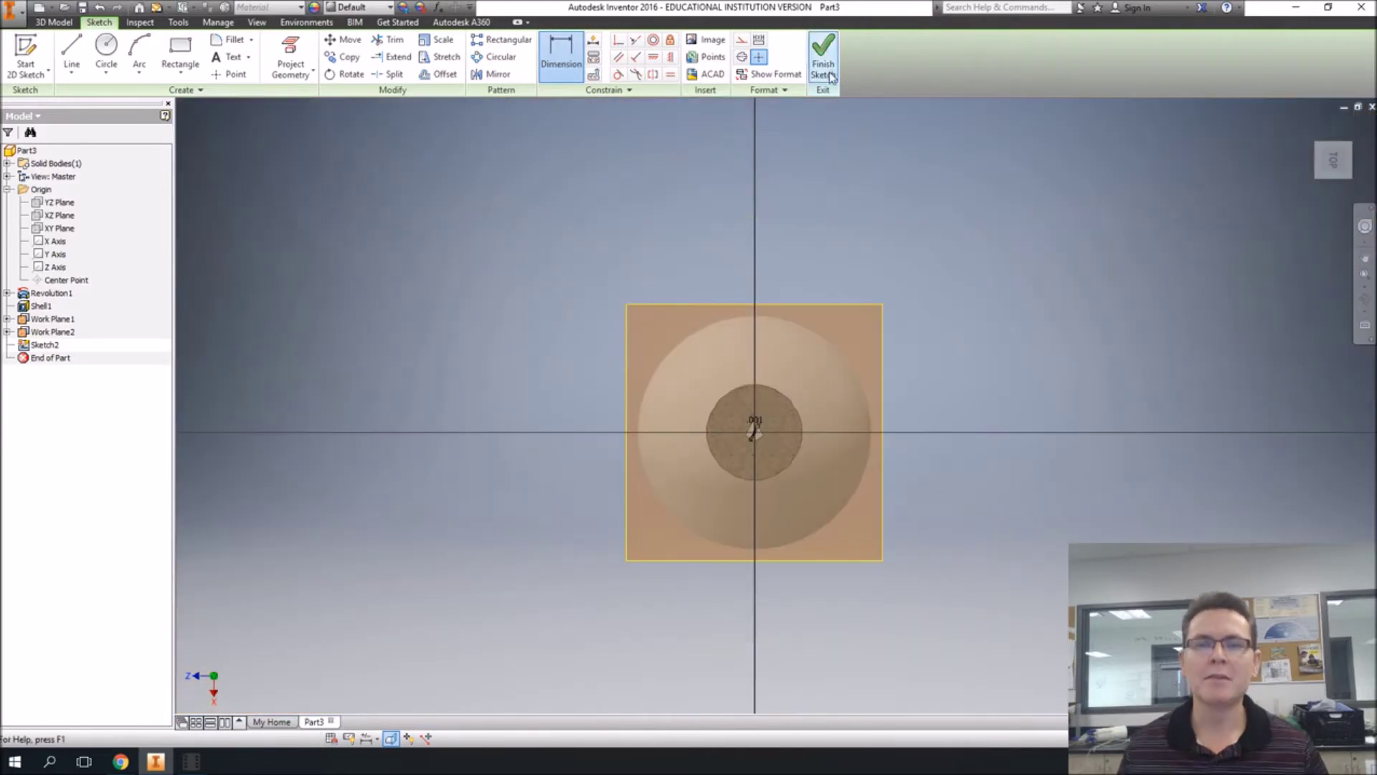
left_click(823, 59)
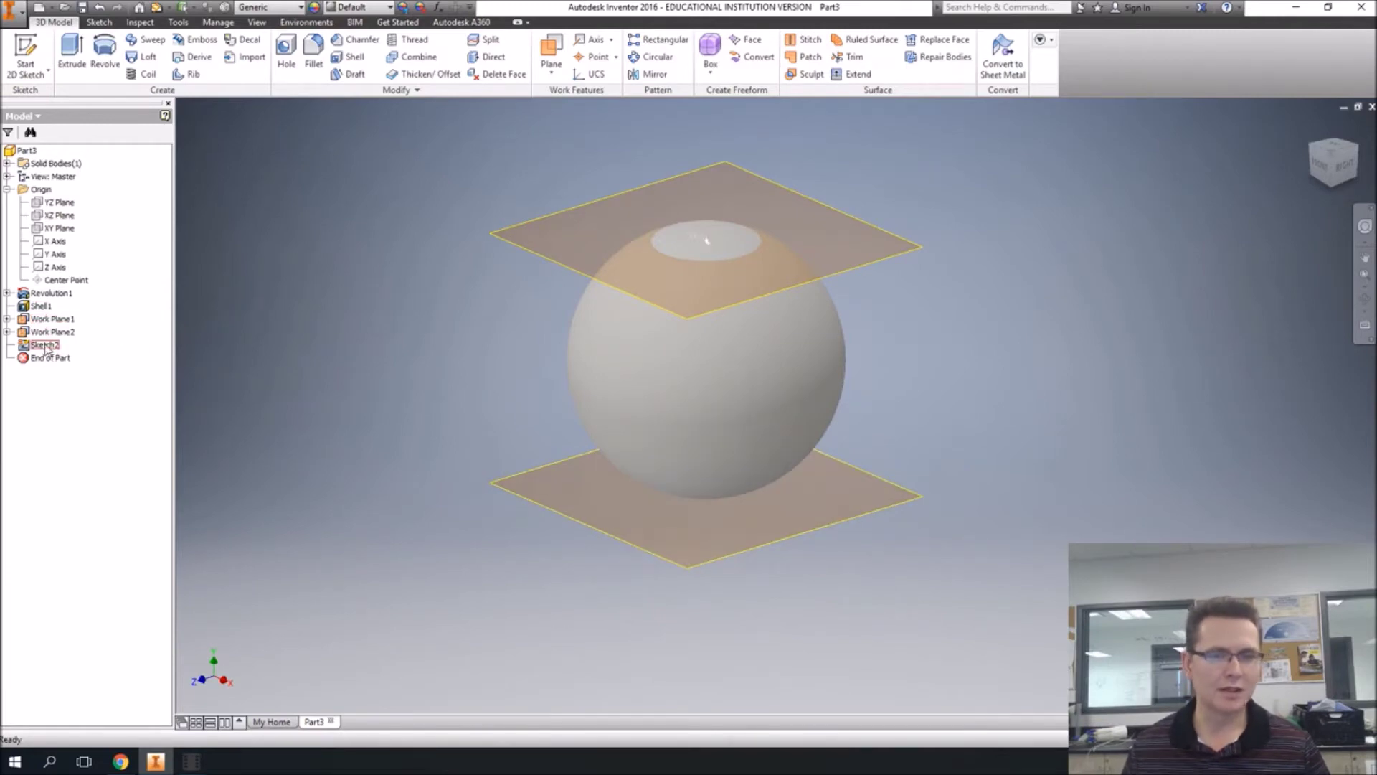
left_click(26, 52)
Step: Place Sketch3 on the bottom work plane, sliced with F7 to show the plane
left_click(647, 550)
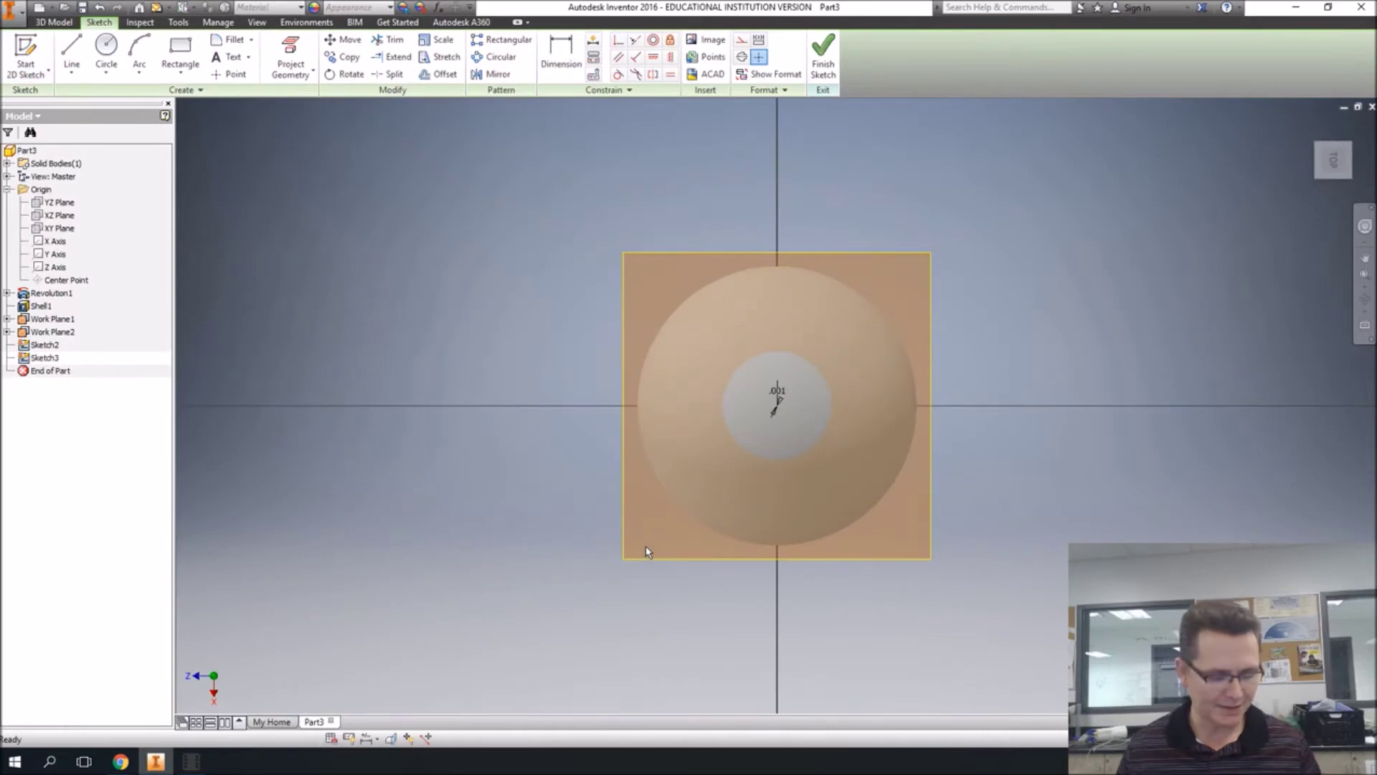
key("F7")
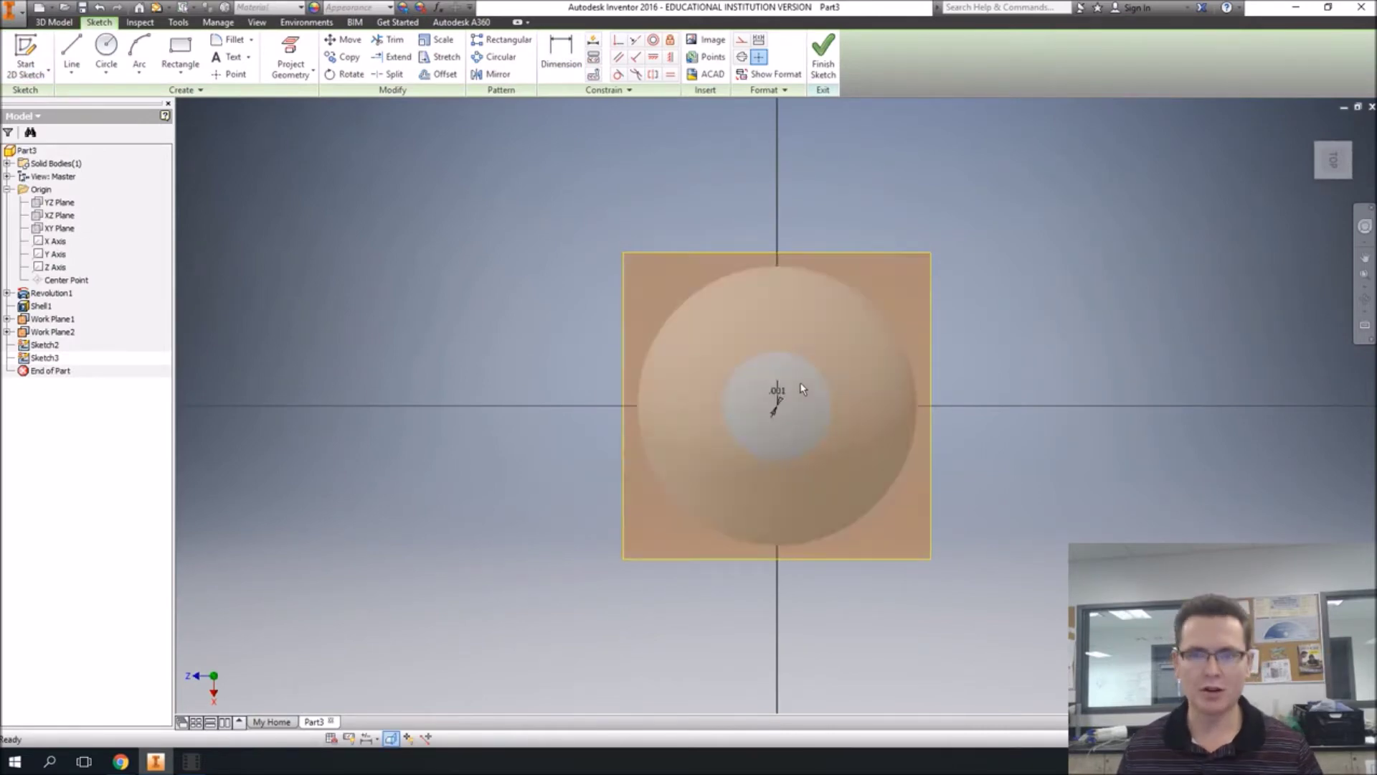
key("F7")
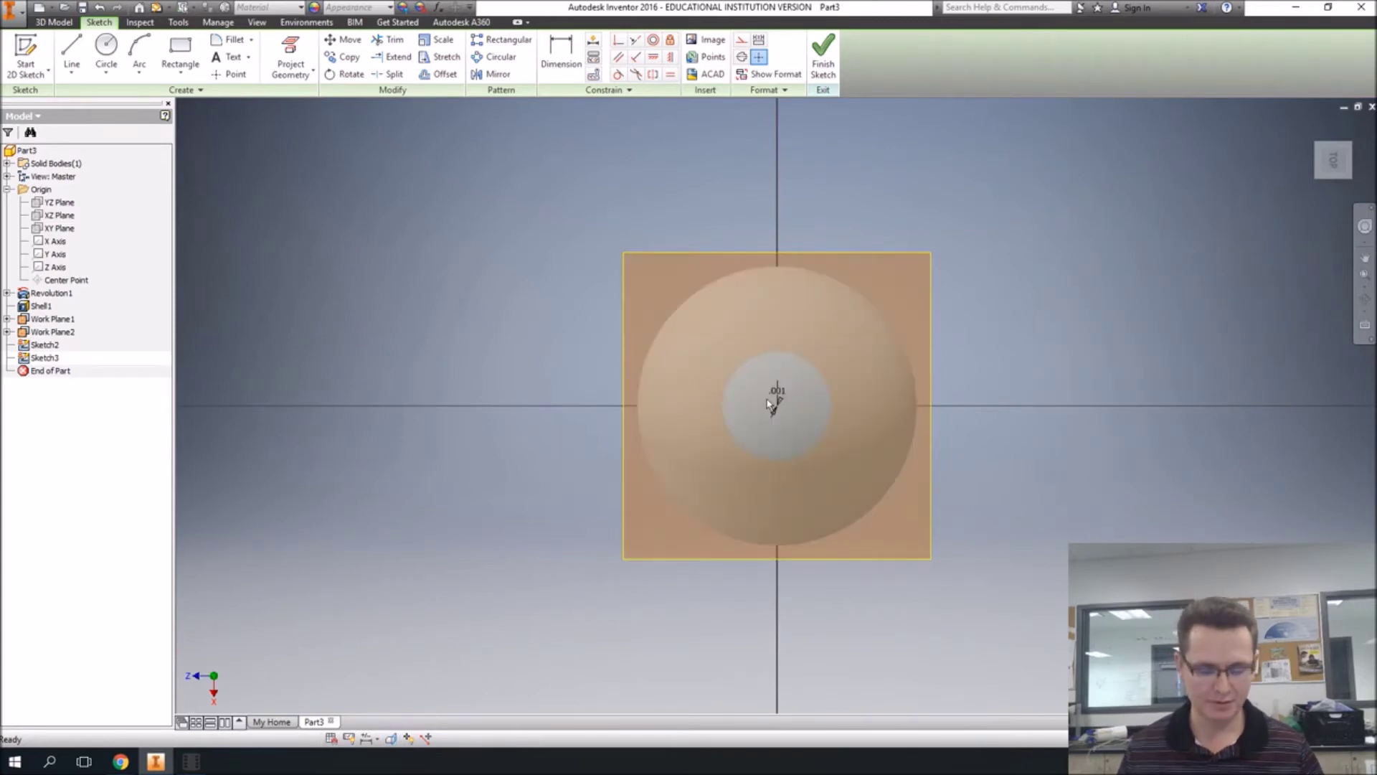
key("F7")
scroll(771, 394, "up", 5)
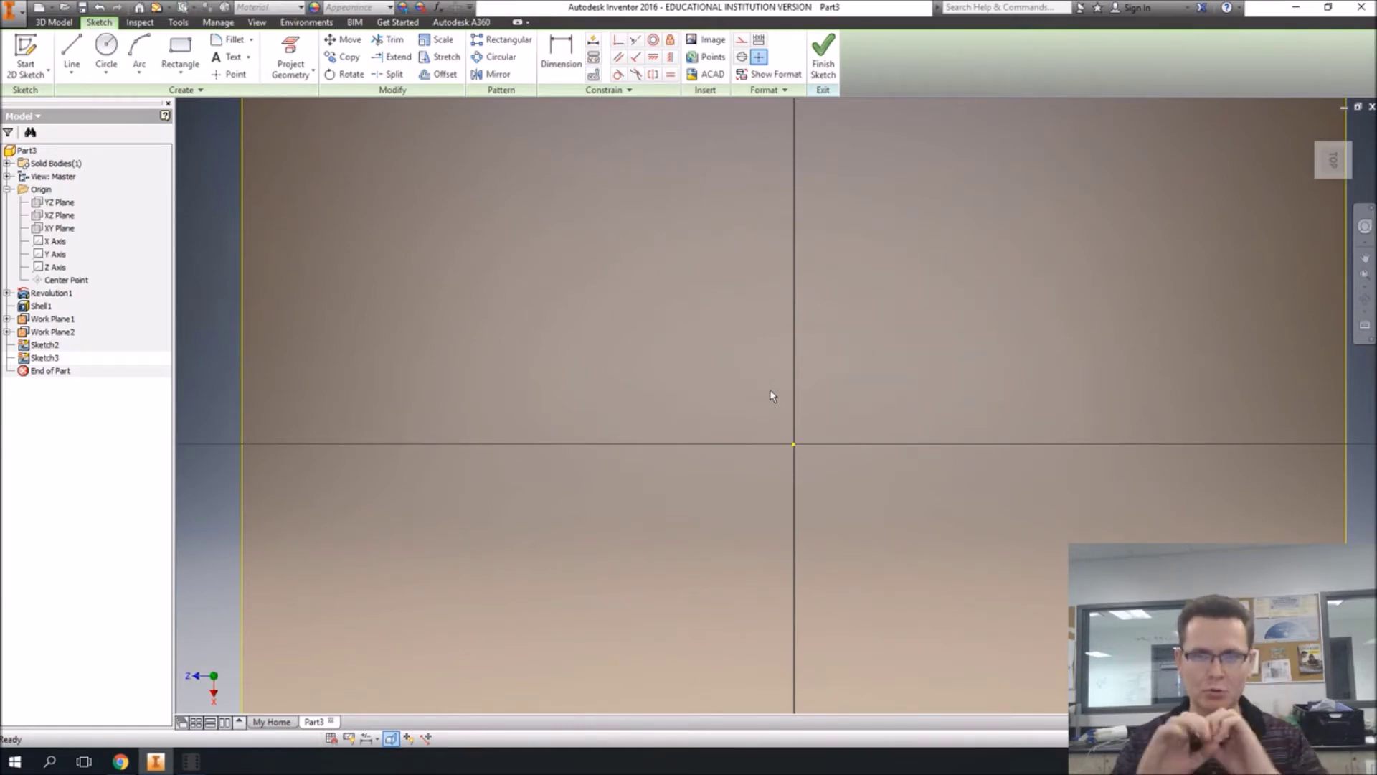
Step: Draw a rectangle near the centre and dimension its width to 0.75
left_click(182, 50)
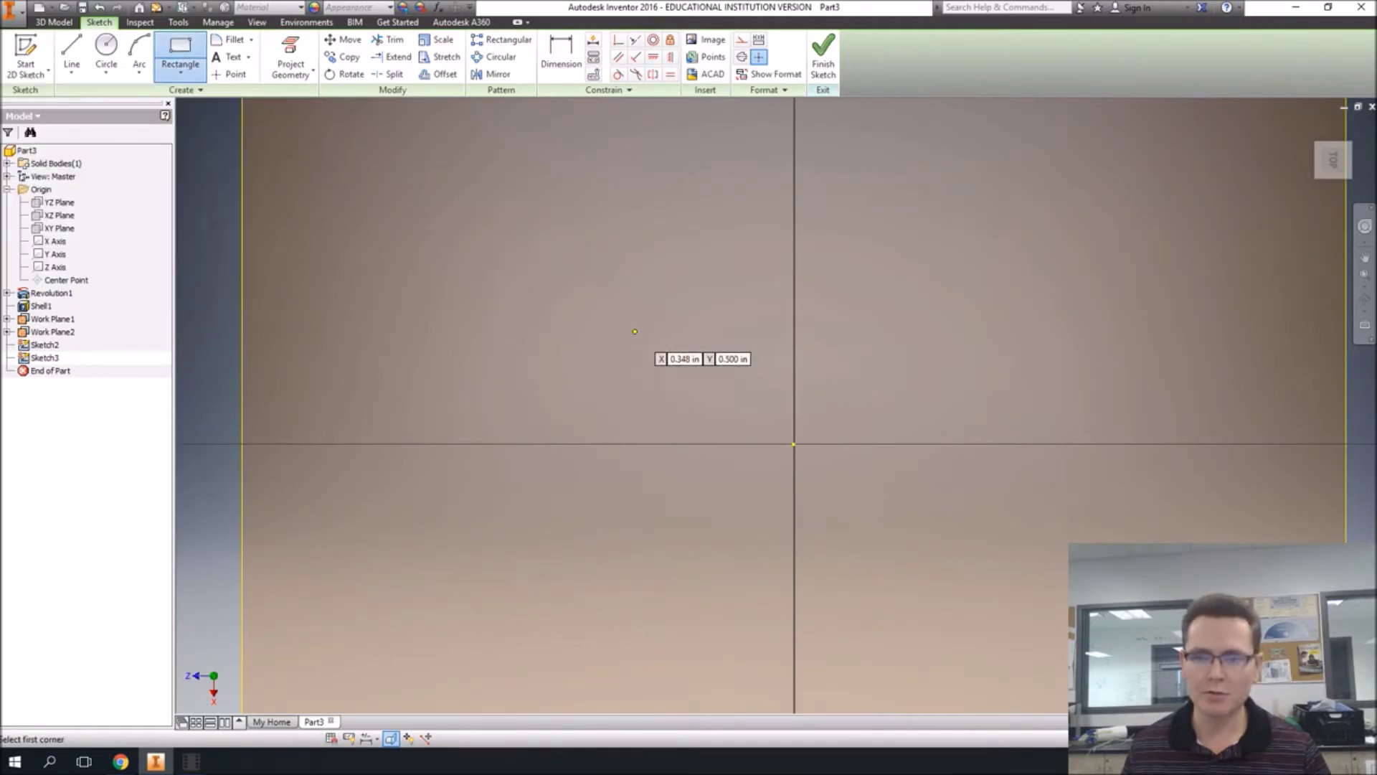
left_click(781, 426)
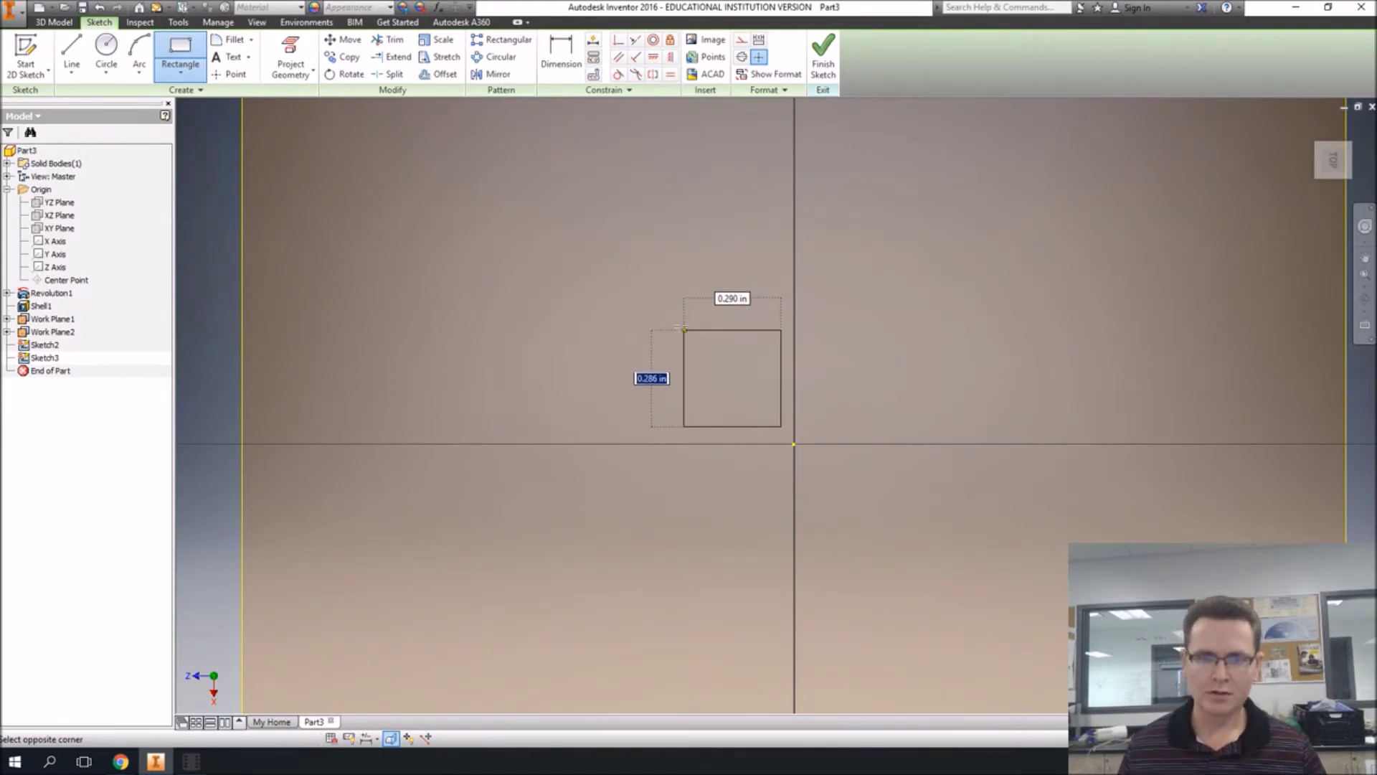
left_click(674, 302)
left_click(561, 53)
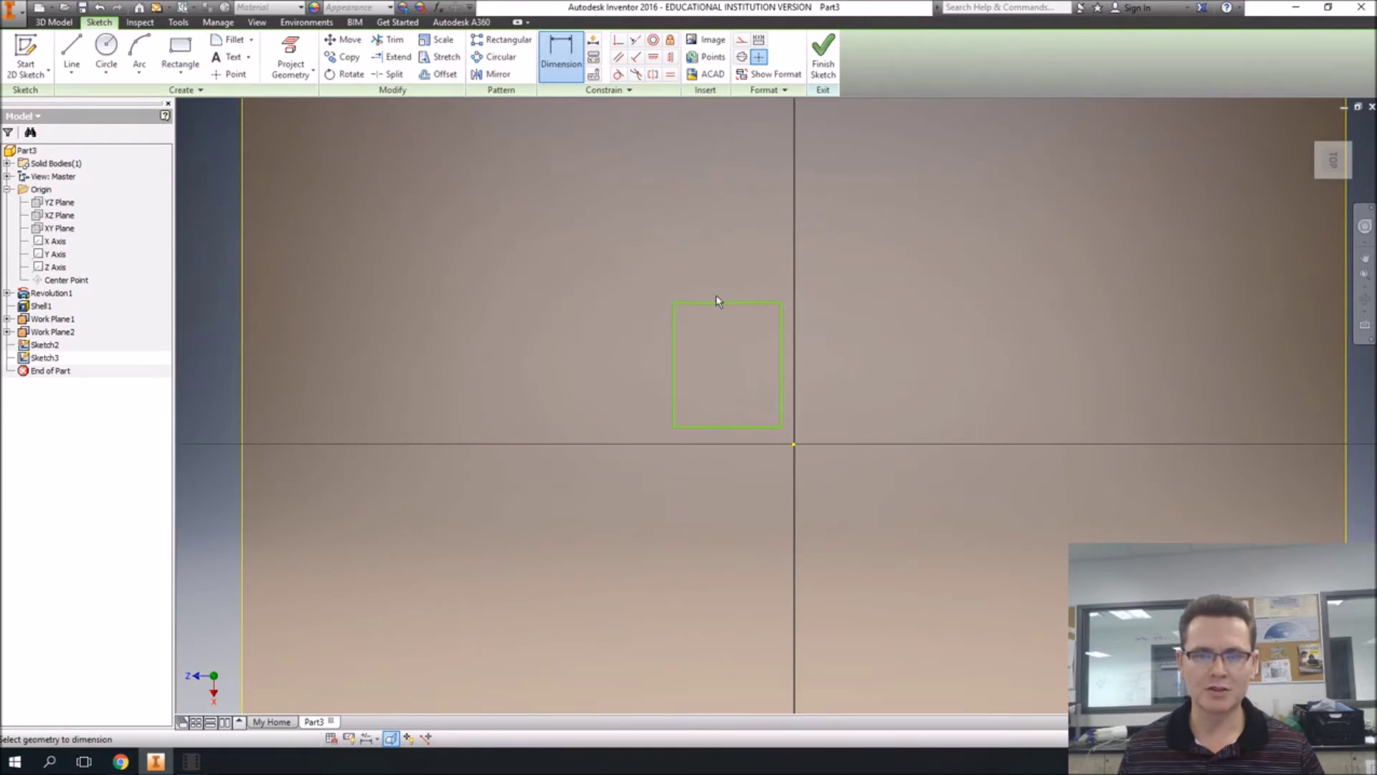
left_click(719, 302)
left_click(710, 275)
type(".75")
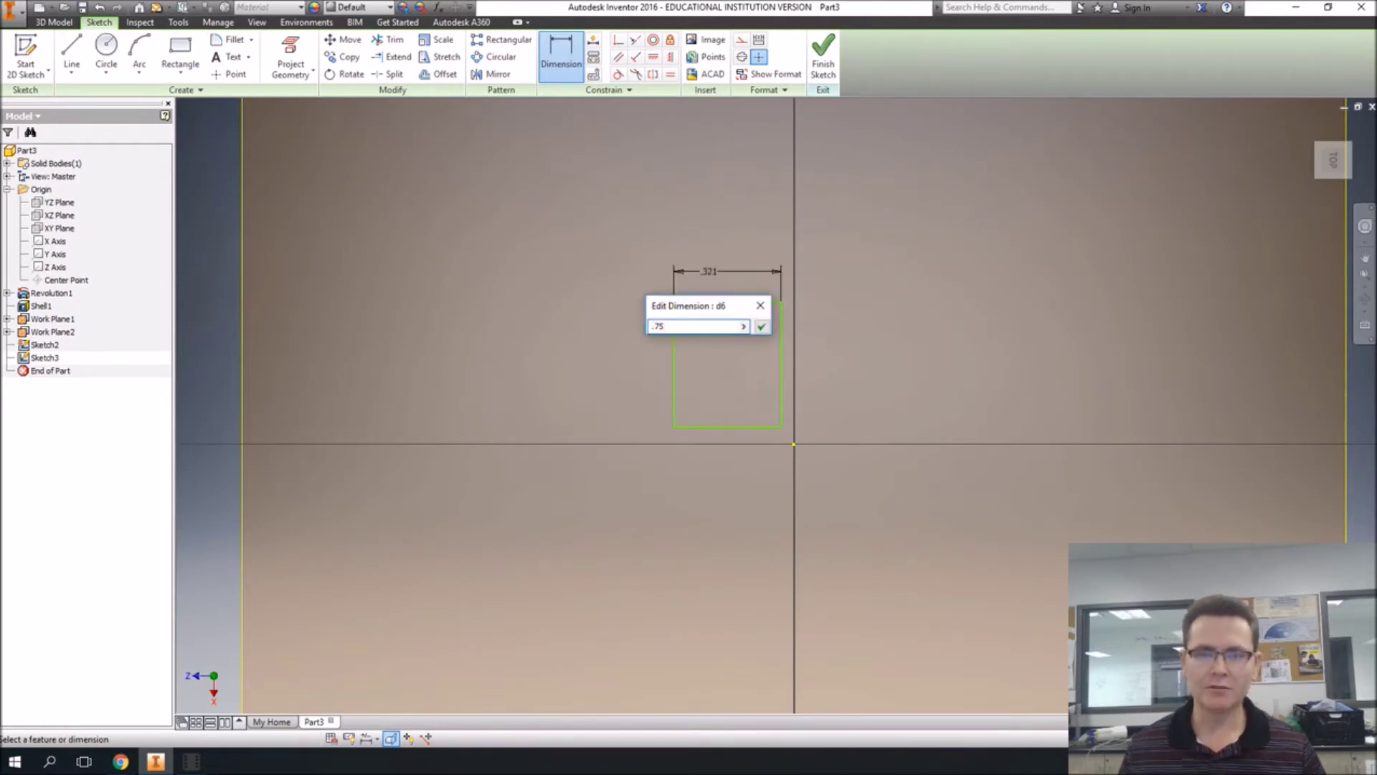
key("Return")
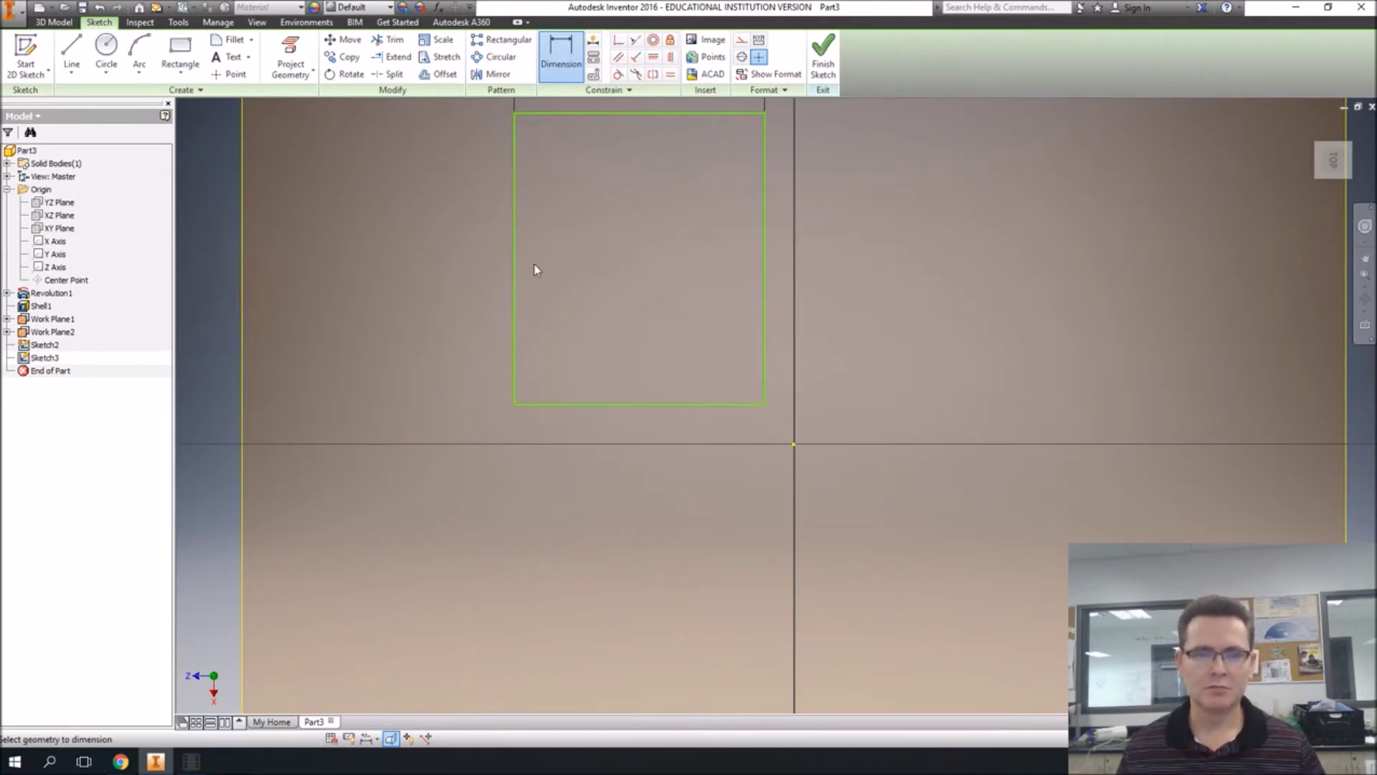
Step: Dimension the rectangle's height to .75, making it a square
left_click(513, 264)
left_click(461, 267)
type(".")
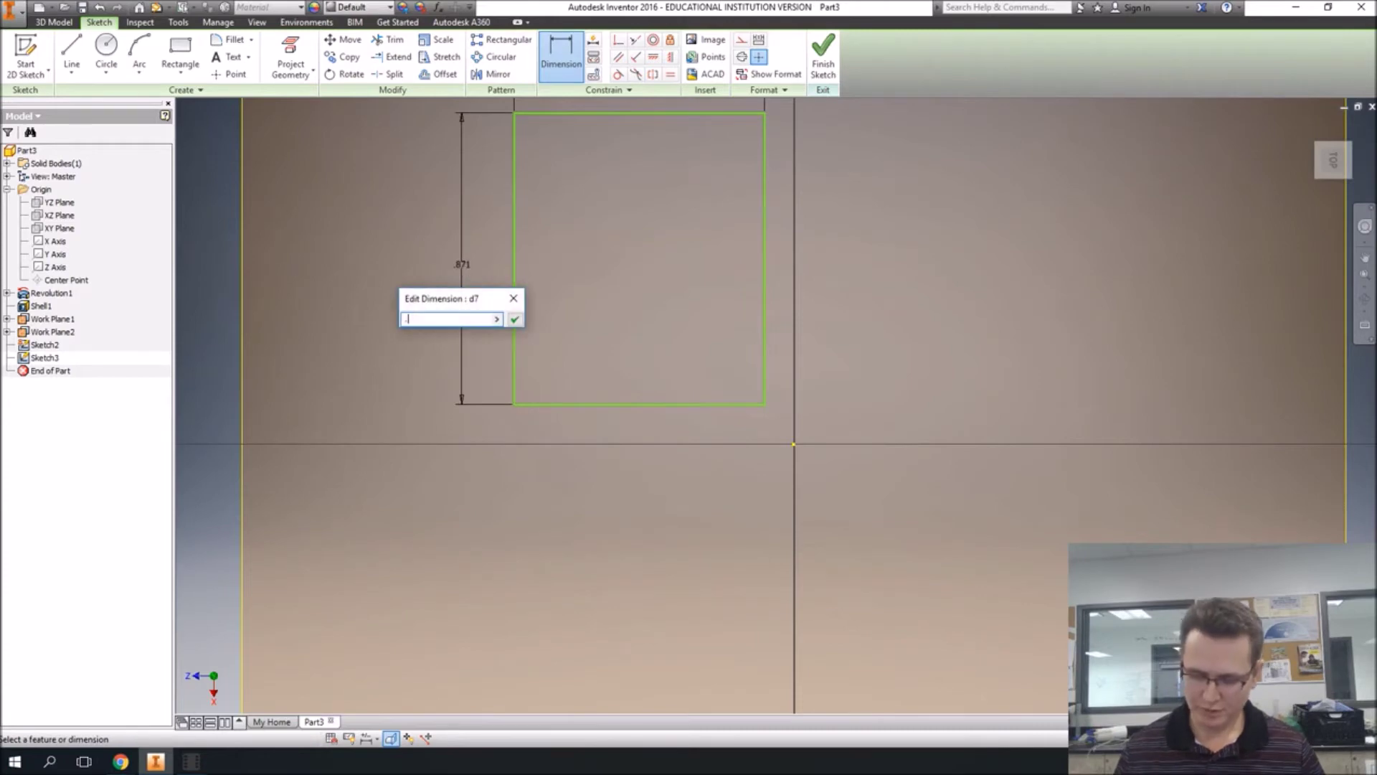
type("75")
key("Return")
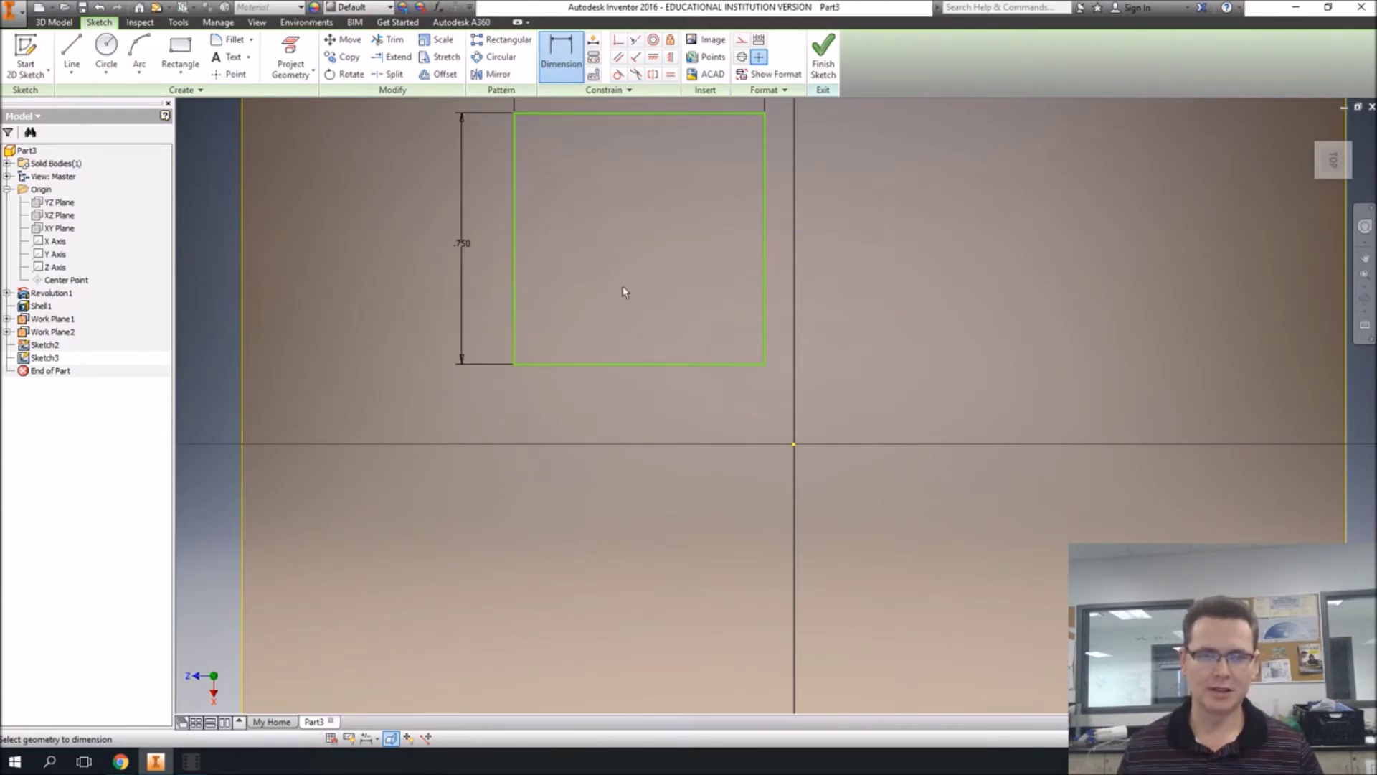
scroll(624, 293, "down", 5)
scroll(624, 293, "up", 3)
middle_click_drag(756, 431, 747, 505)
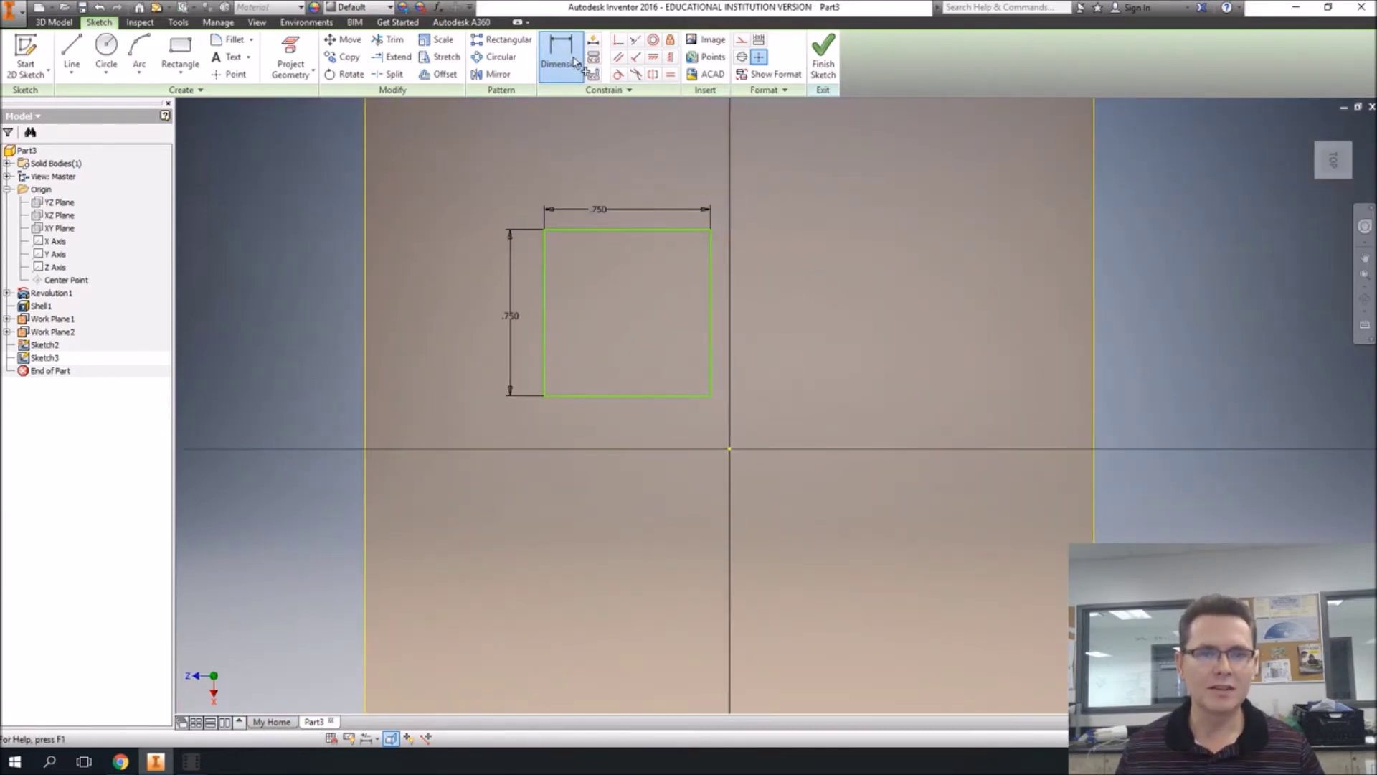
Step: Dimension the square's right edge .125 from the sketch centre point
left_click(711, 362)
left_click(729, 448)
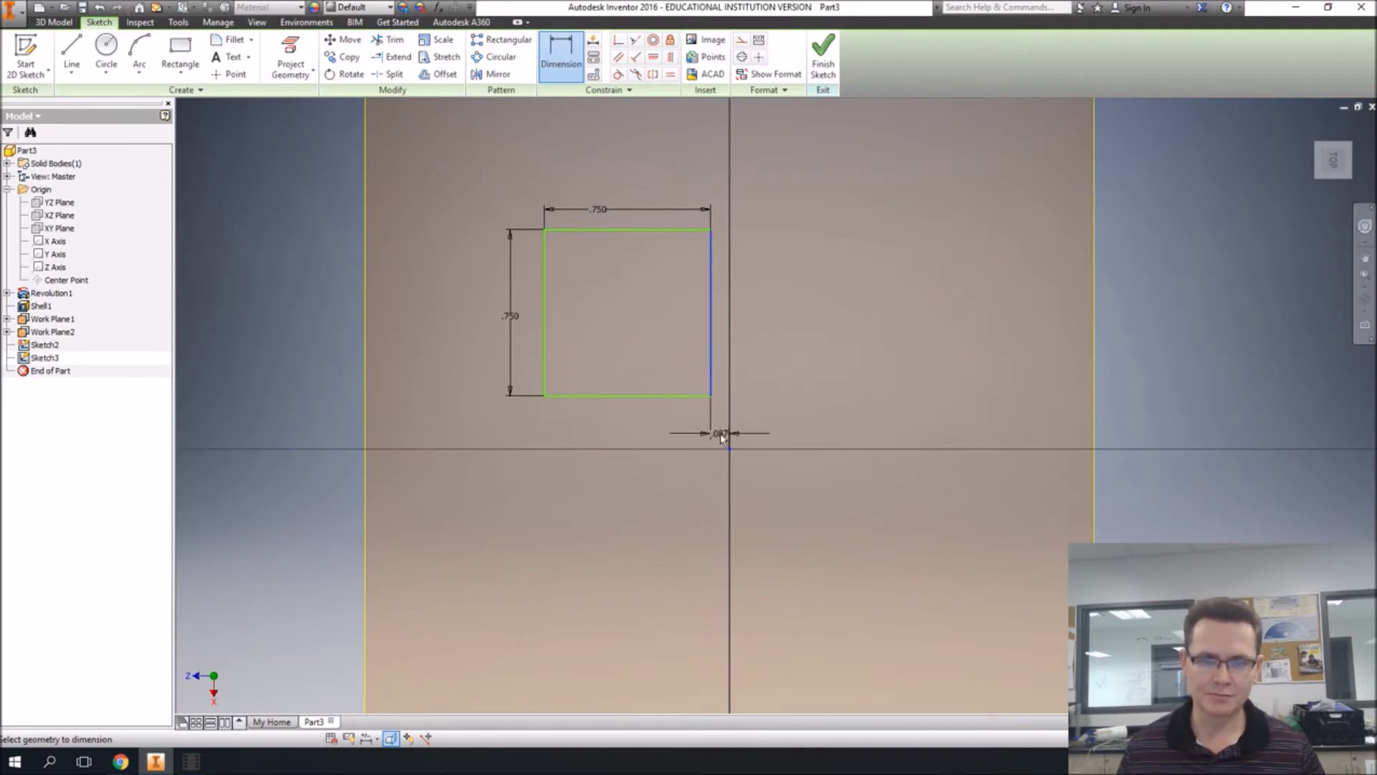
left_click(721, 436)
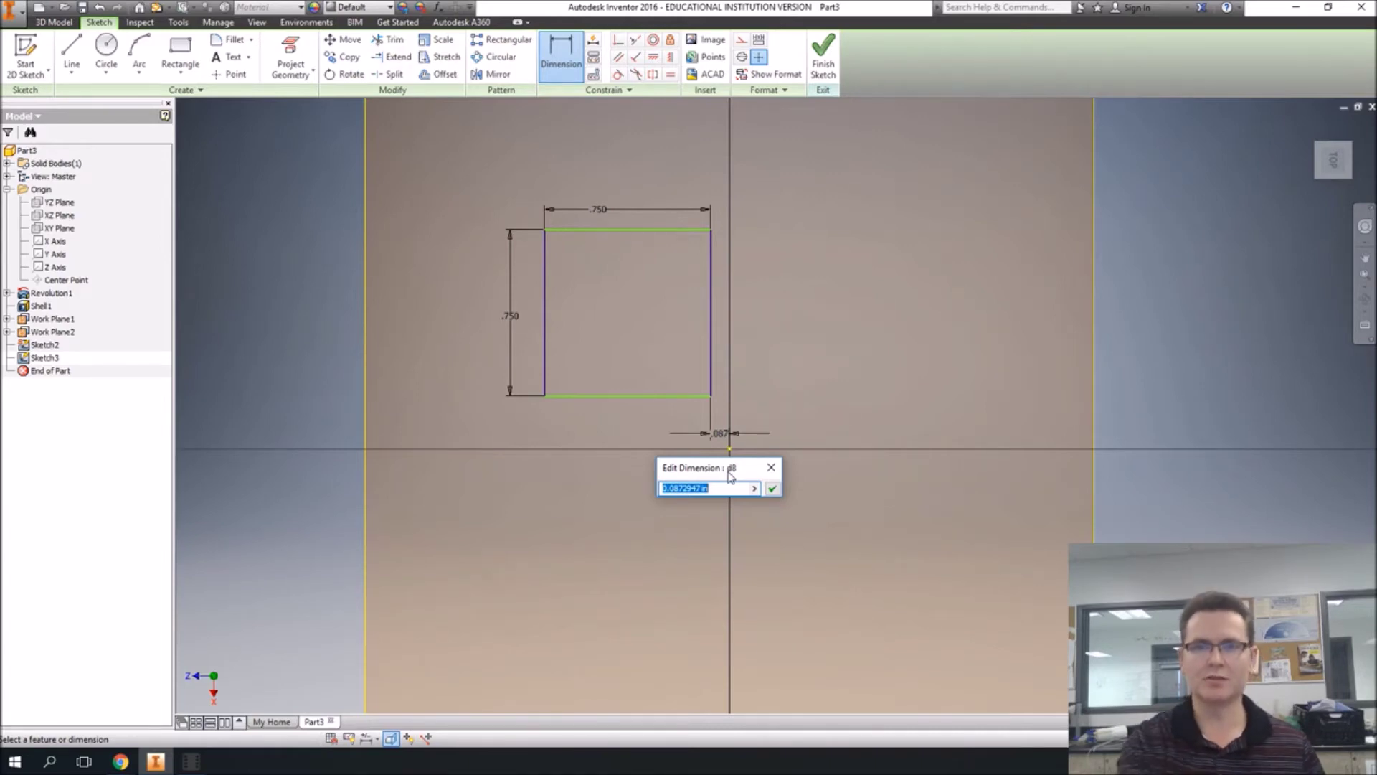
type(".125")
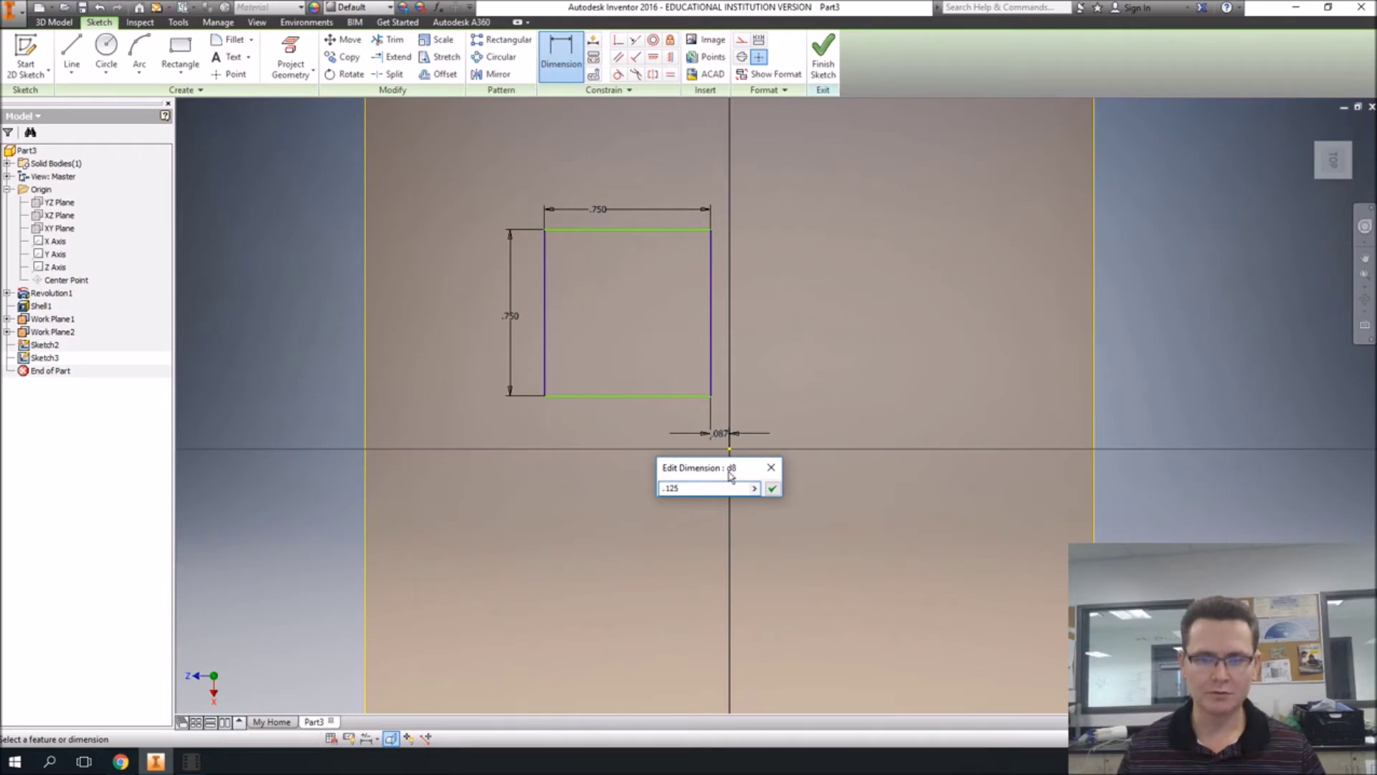
key("Return")
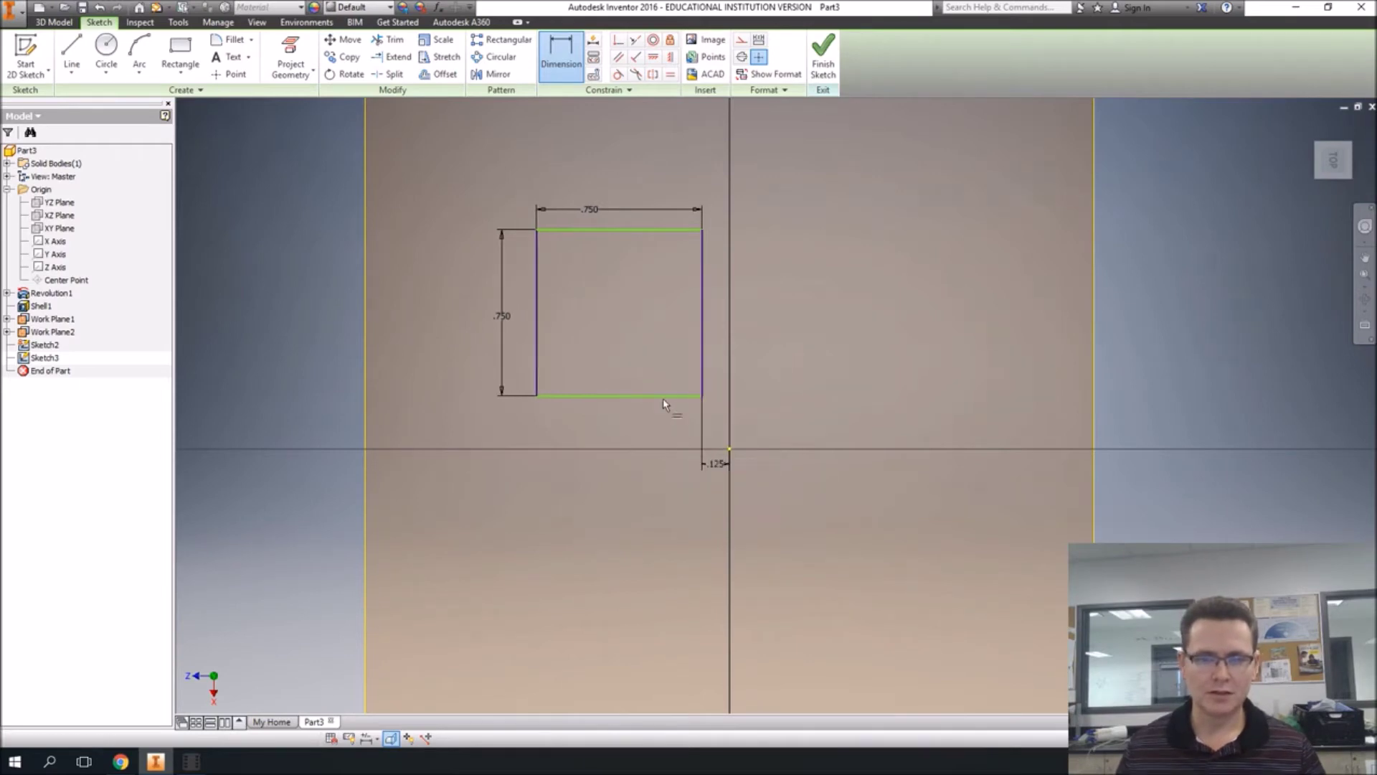
Step: Dimension the square's bottom edge .125 from the centre point, correcting a mistyped value
left_click(663, 397)
left_click(730, 449)
left_click(763, 427)
type(".125")
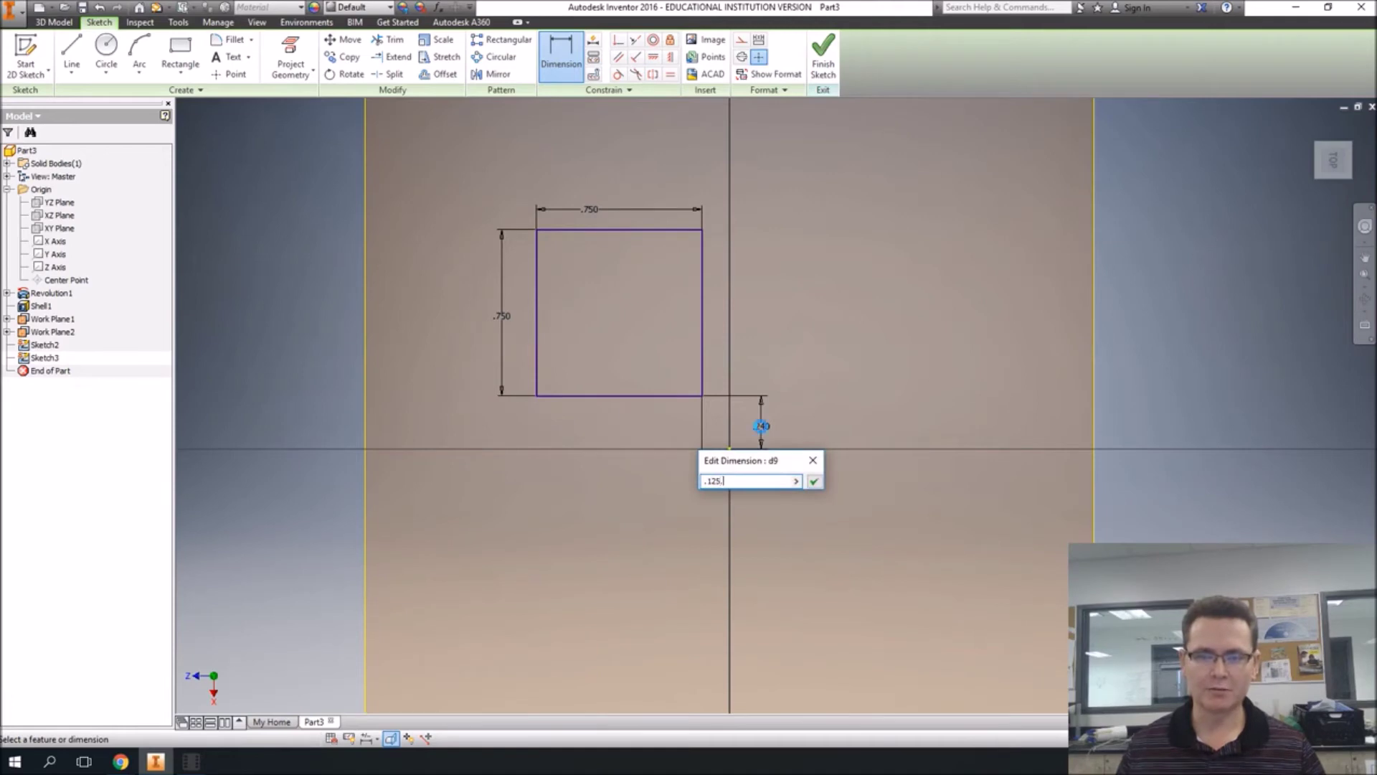
type(".")
key("Return")
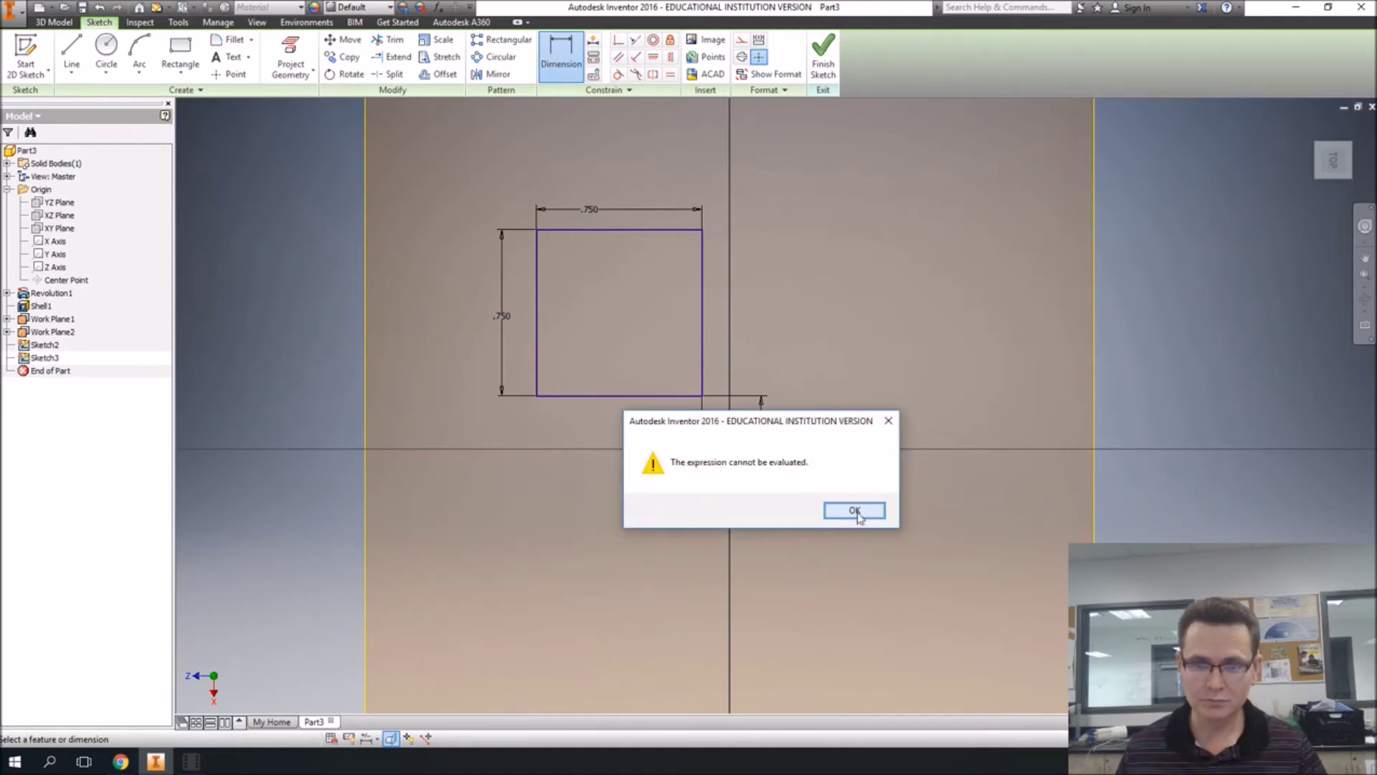
left_click(855, 510)
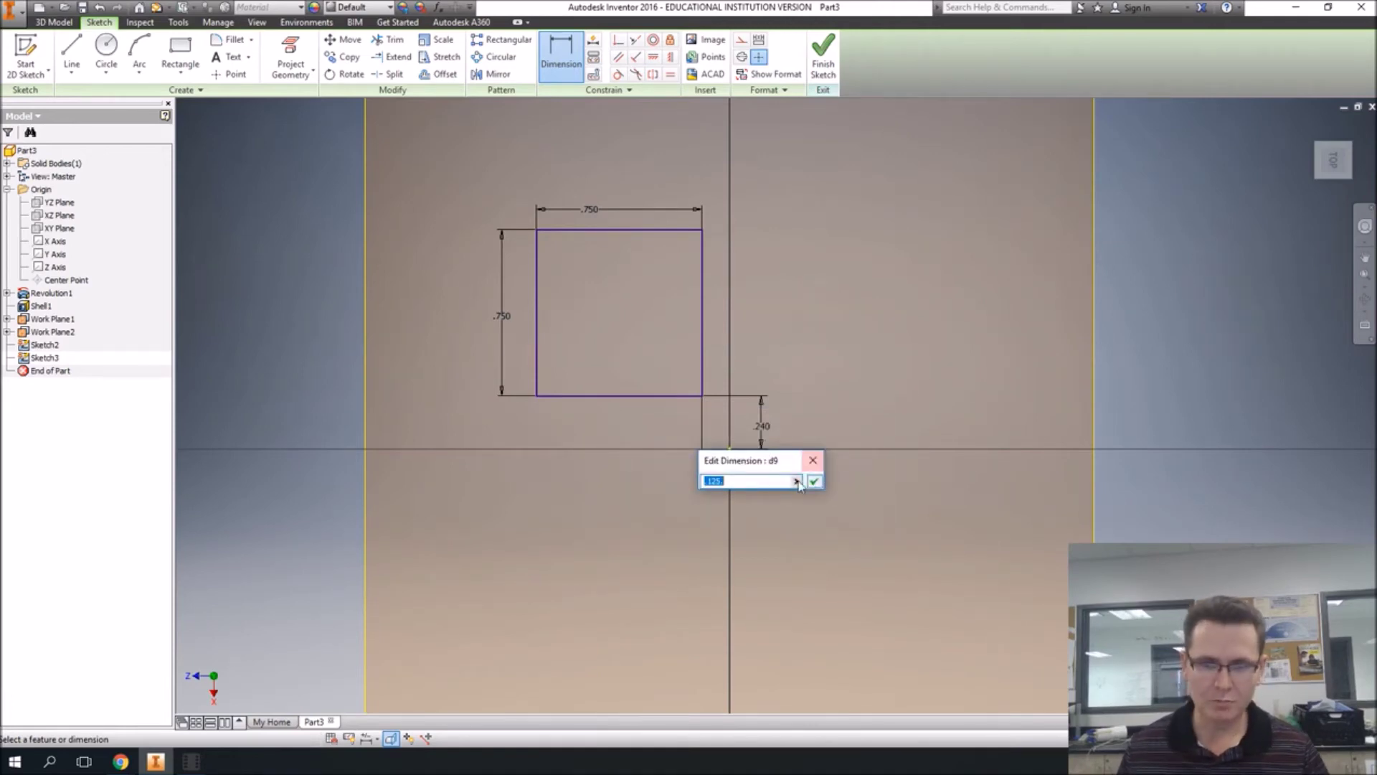
key("BackSpace")
type(".125")
key("Return")
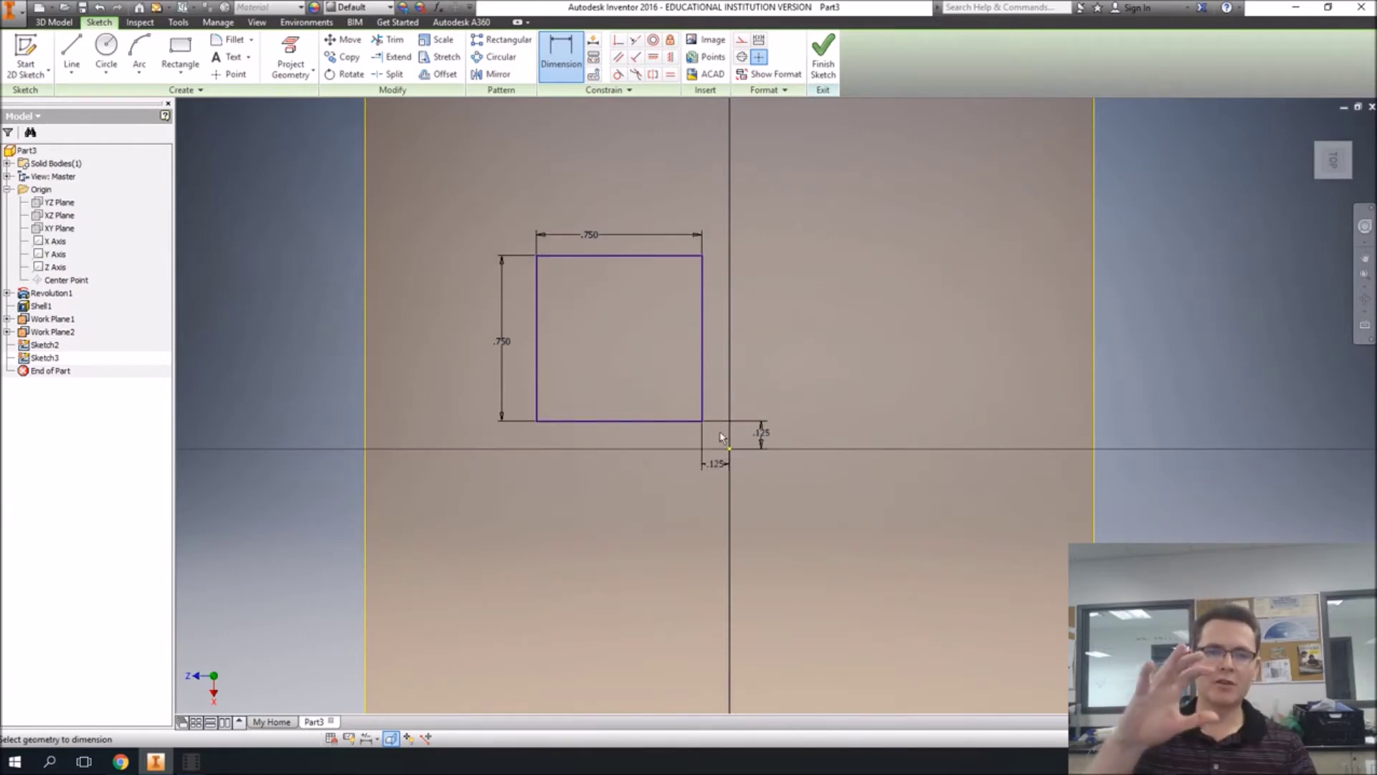
scroll(721, 437, "down", 5)
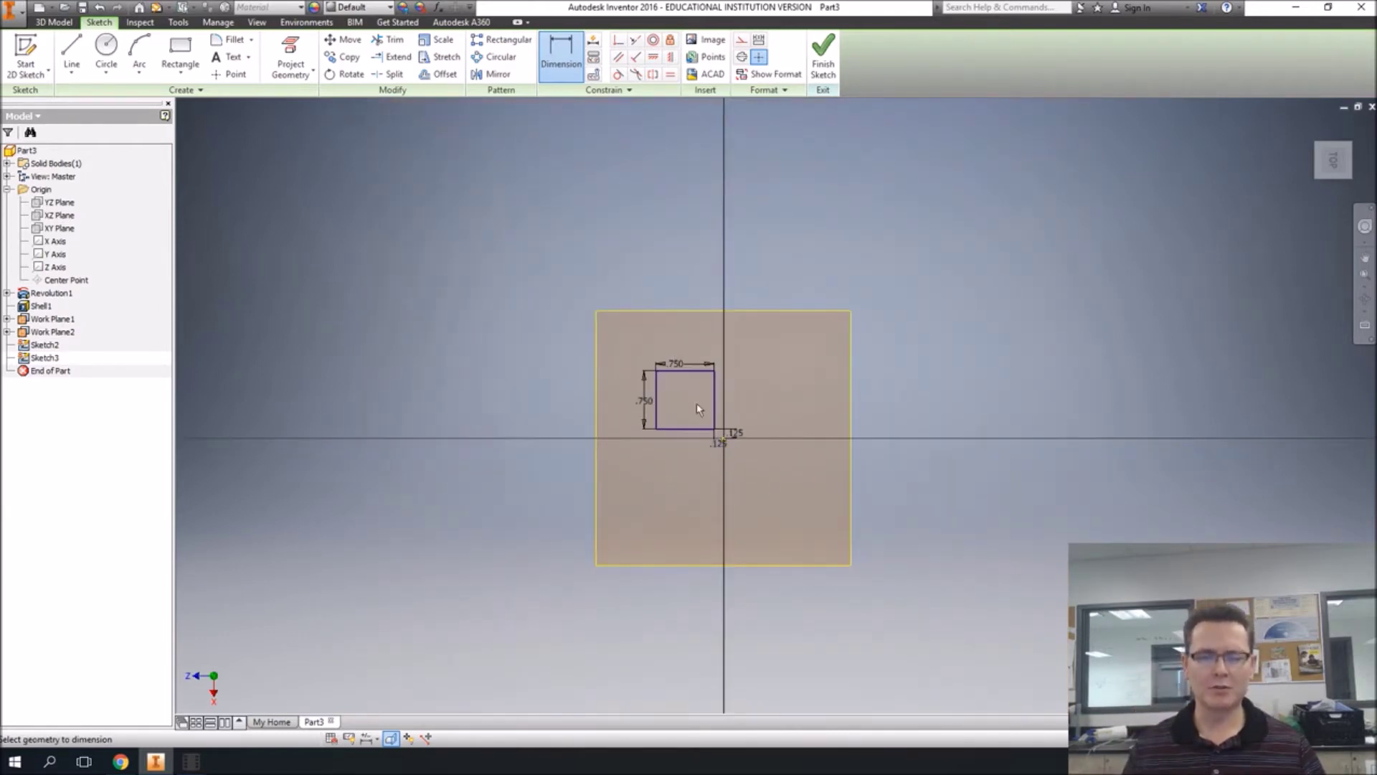
middle_click_drag(696, 402, 774, 485)
scroll(774, 485, "up", 1)
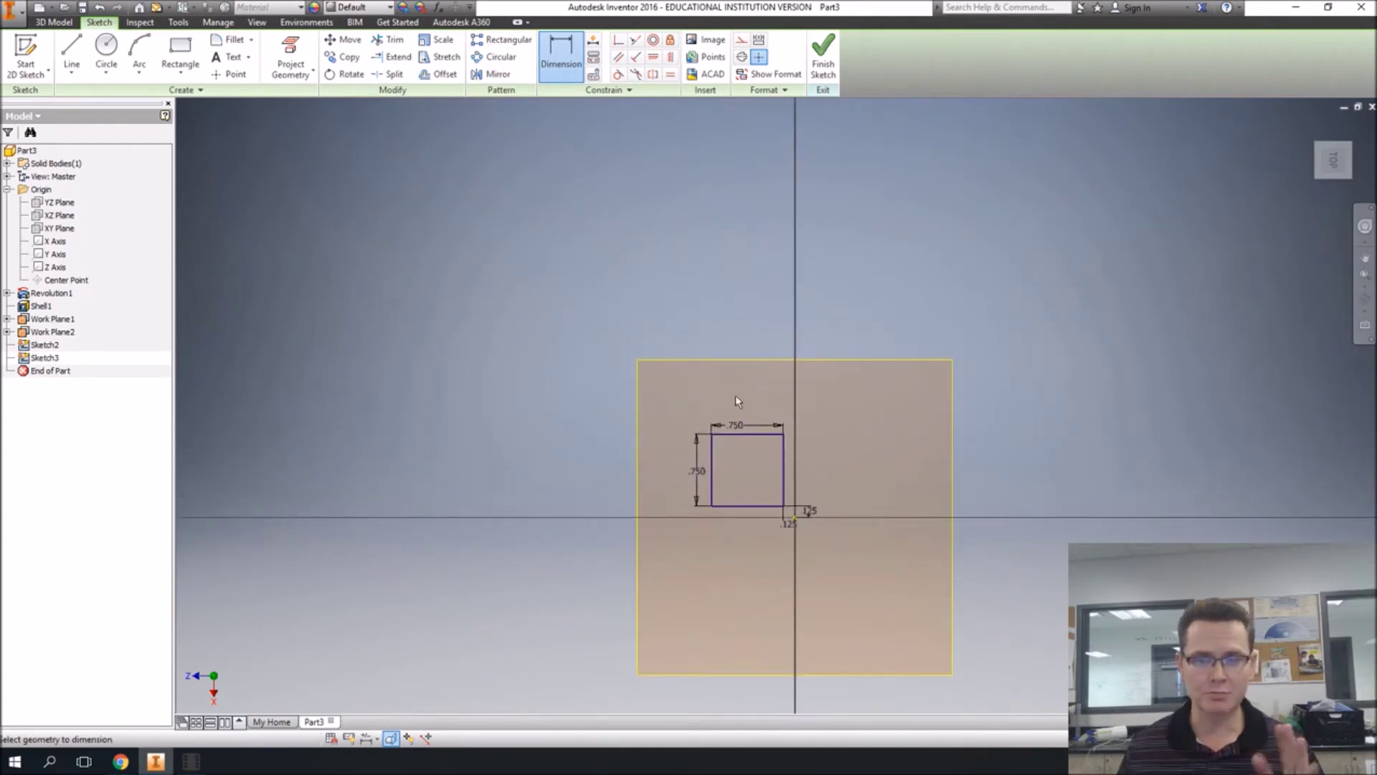
Step: Rectangular-pattern the square along its left and bottom edges, both directions flipped
left_click(494, 44)
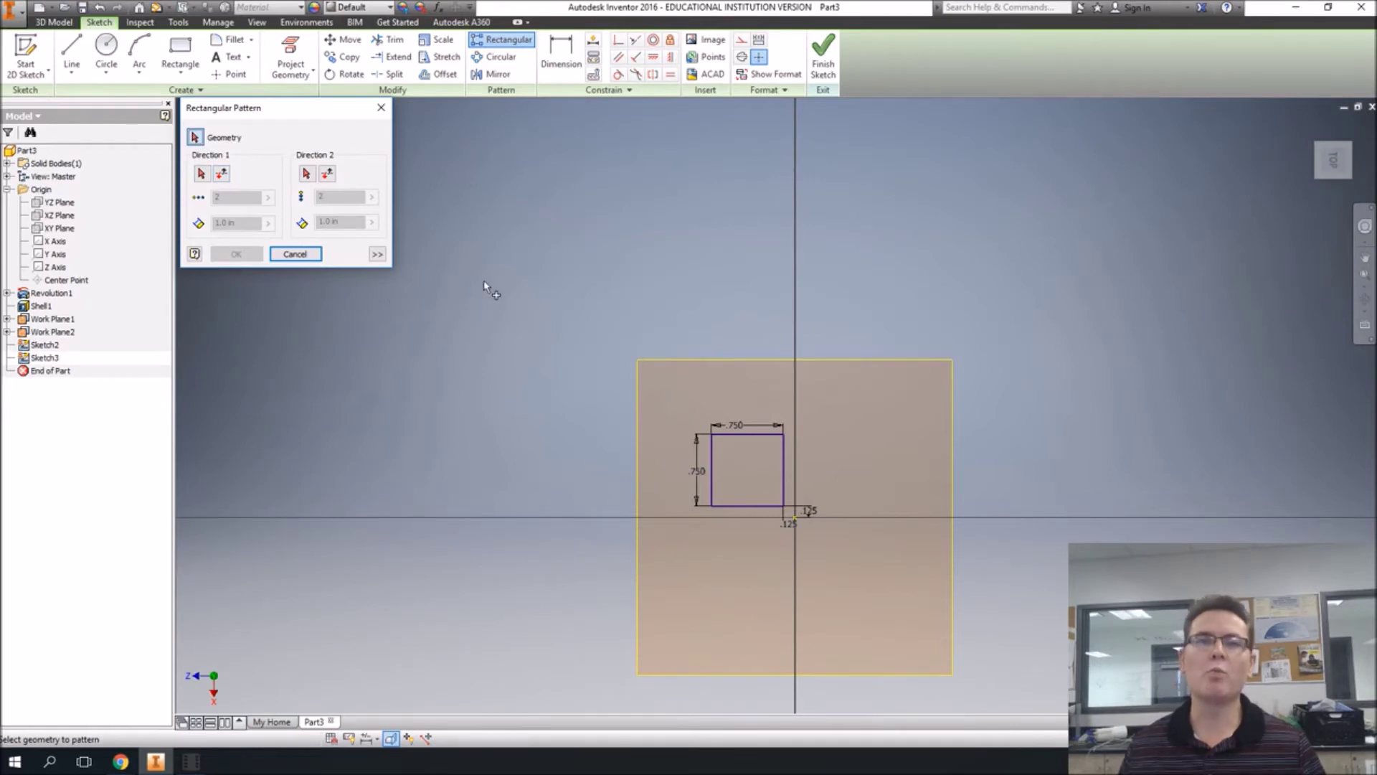
left_click_drag(523, 305, 831, 566)
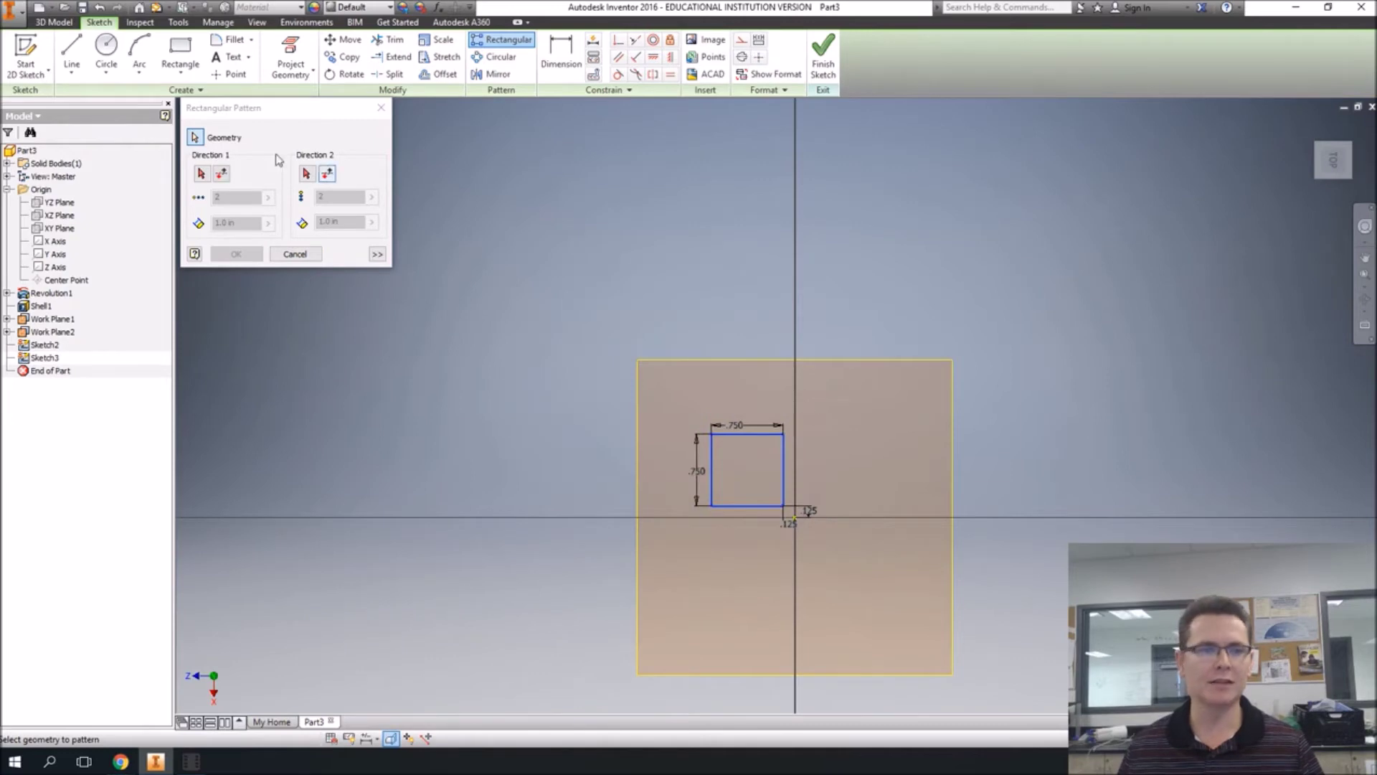
left_click(202, 174)
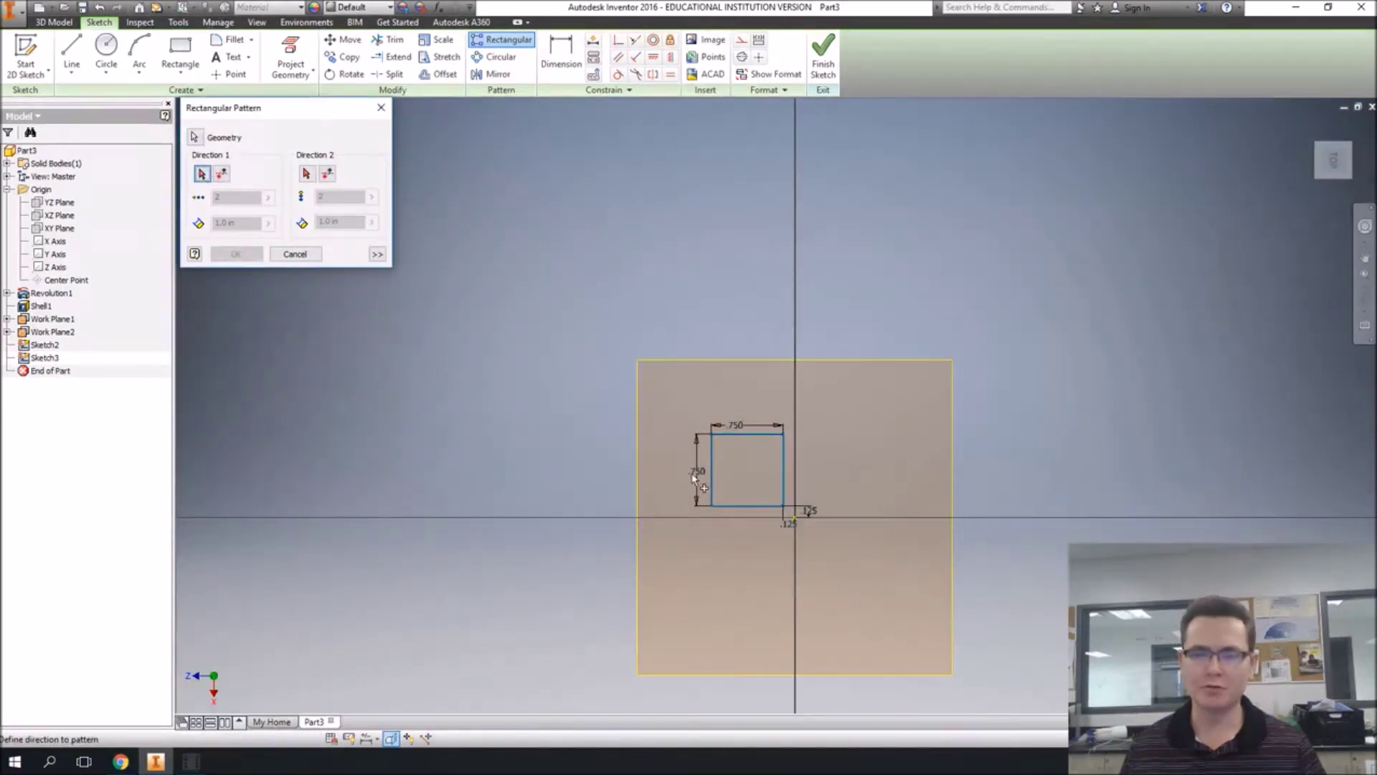
left_click(712, 474)
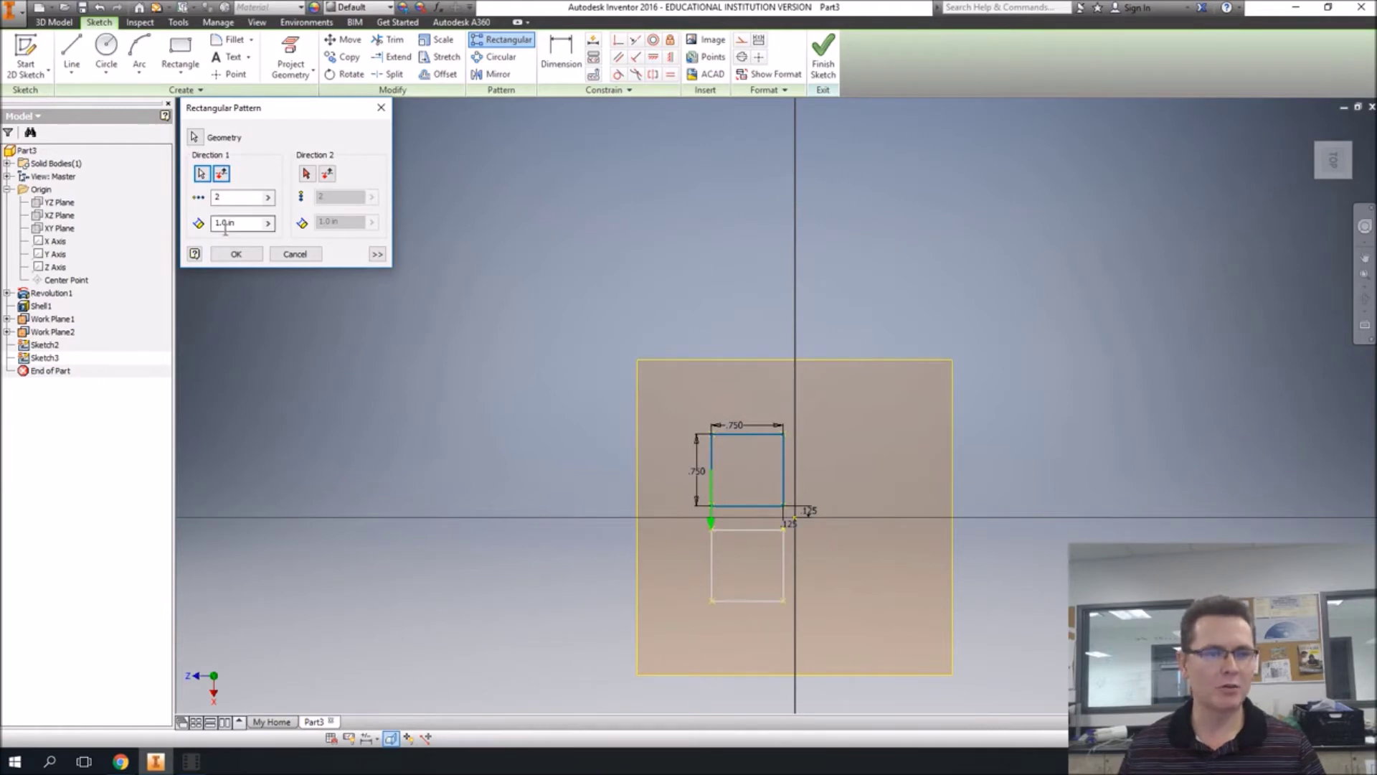
left_click(221, 174)
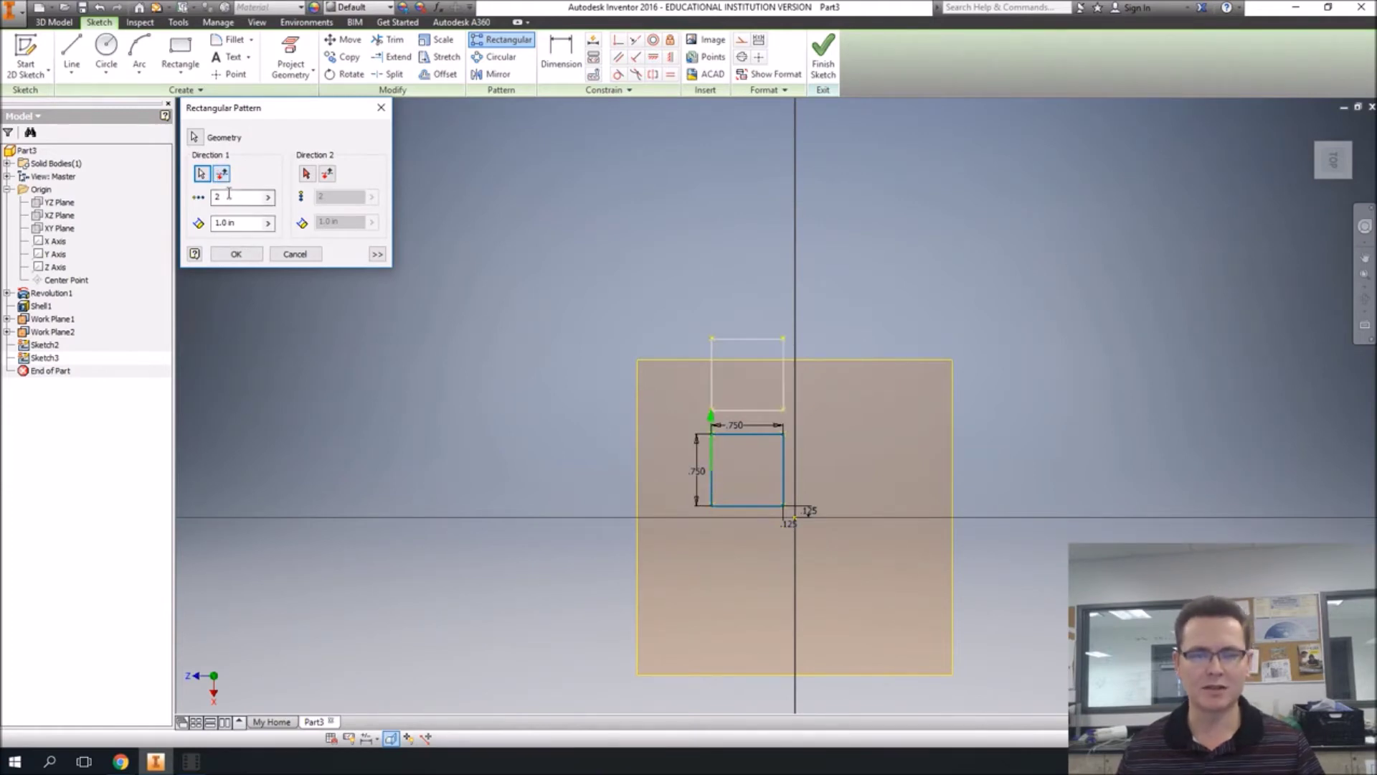
left_click(307, 174)
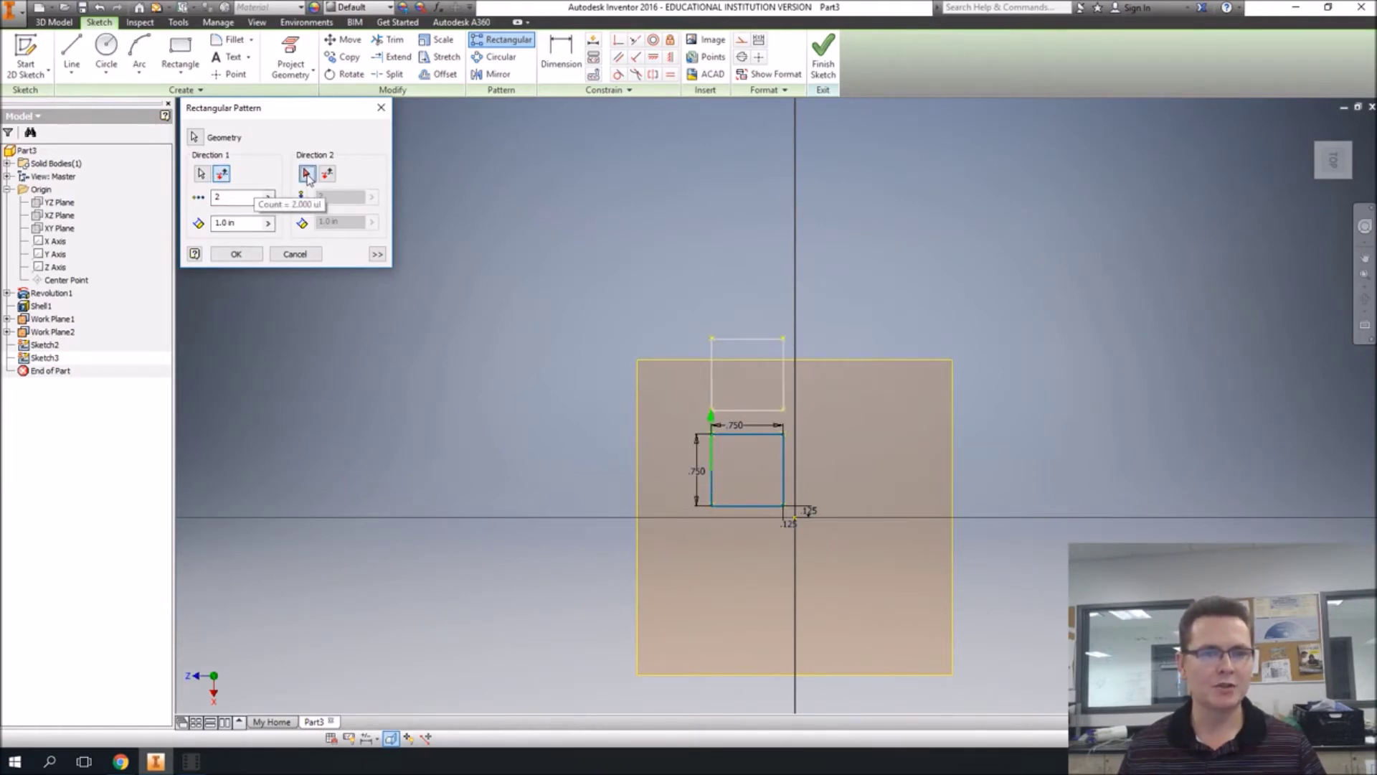
left_click(741, 507)
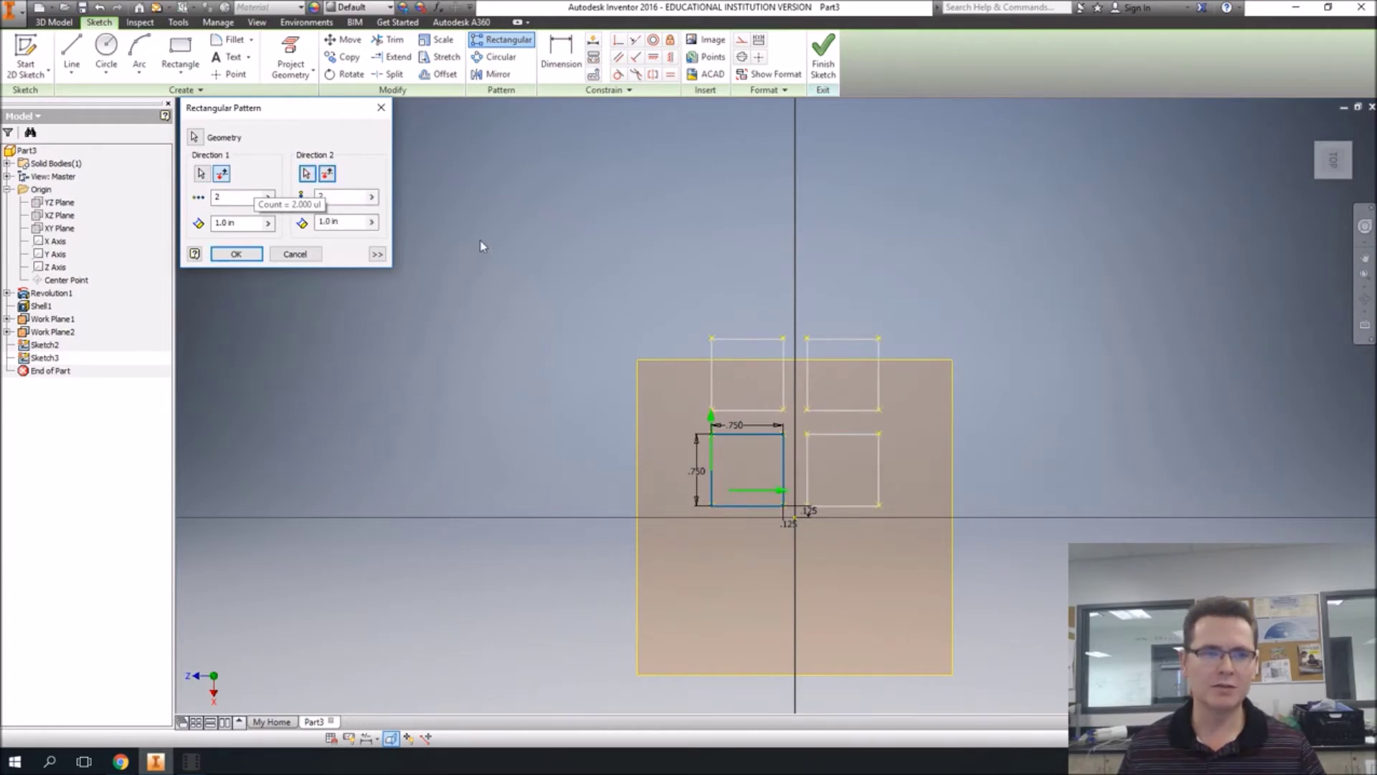
left_click(328, 175)
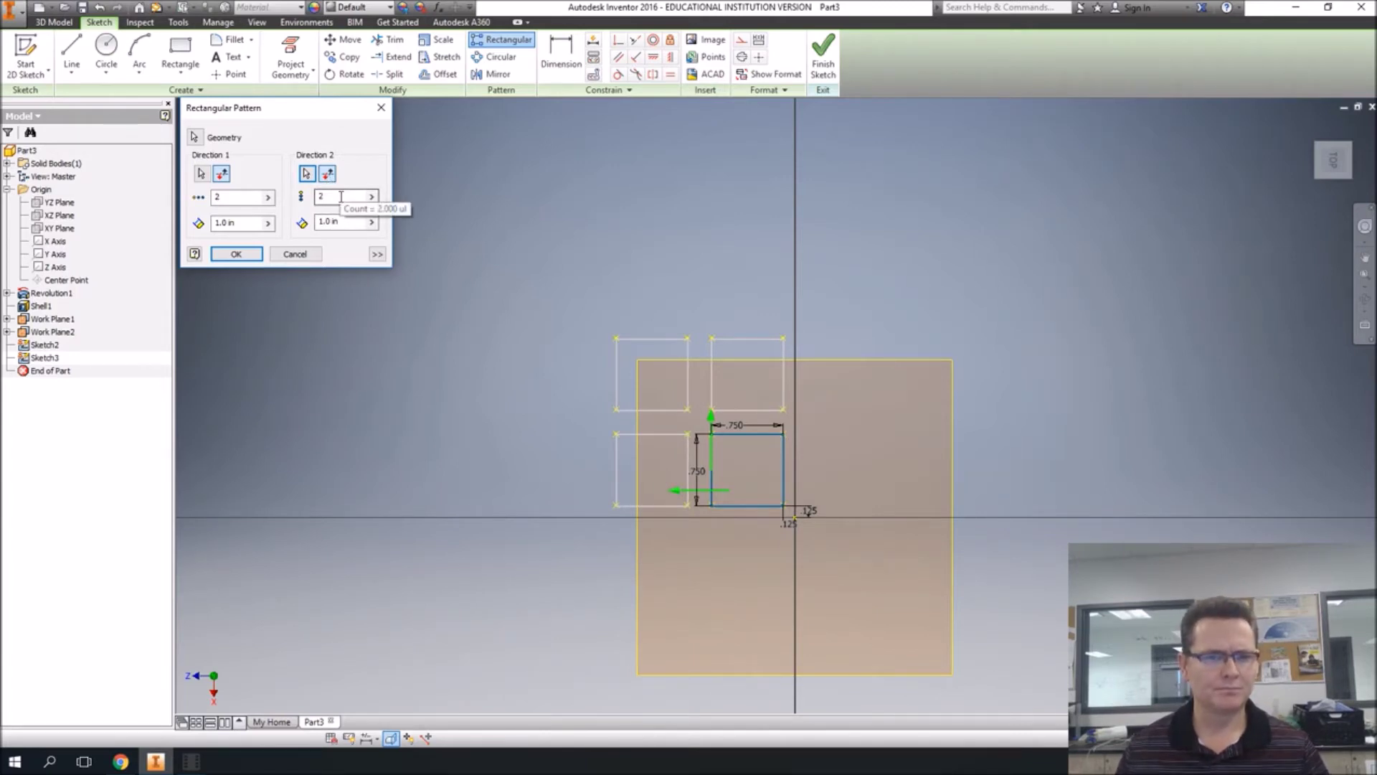
Step: Set both pattern counts to 4 at 1.0 in spacing and accept the pattern
left_click_drag(342, 196, 308, 208)
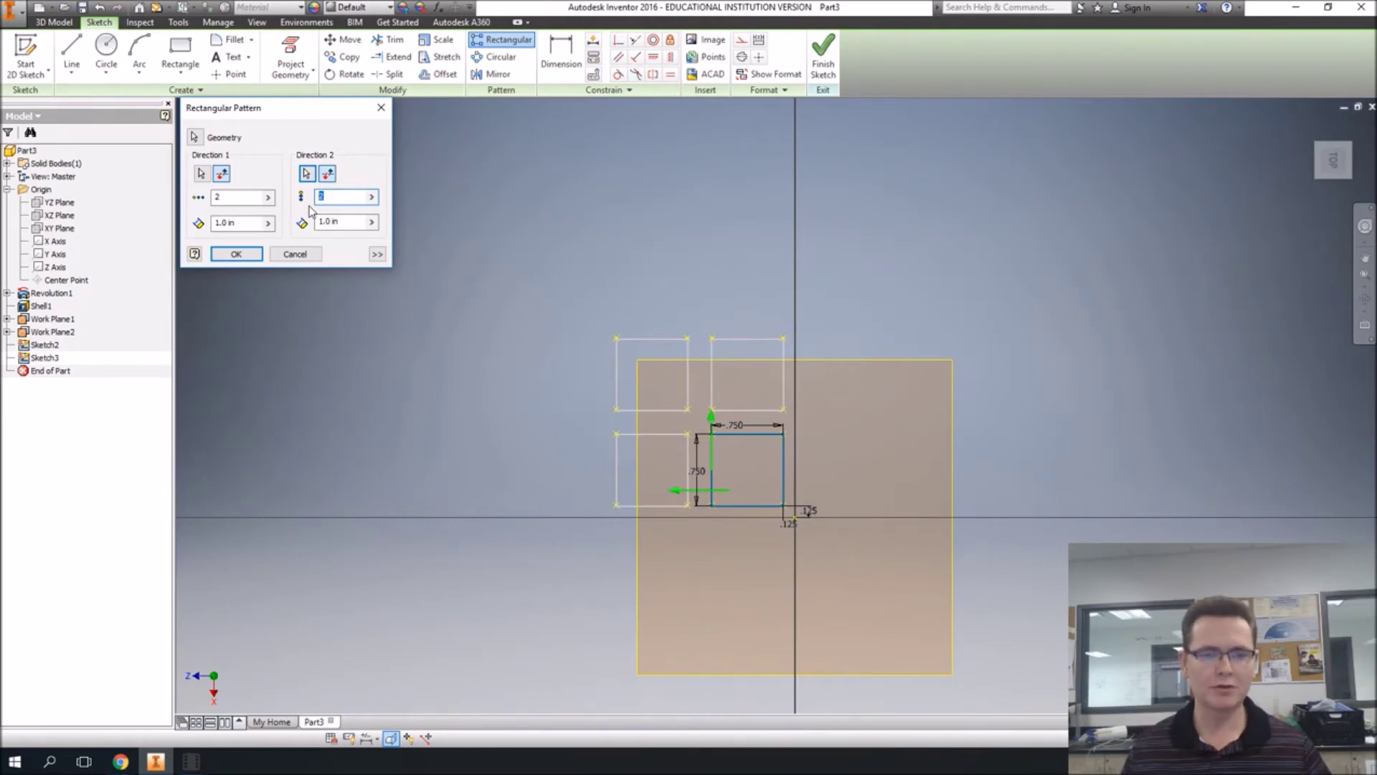
type("4")
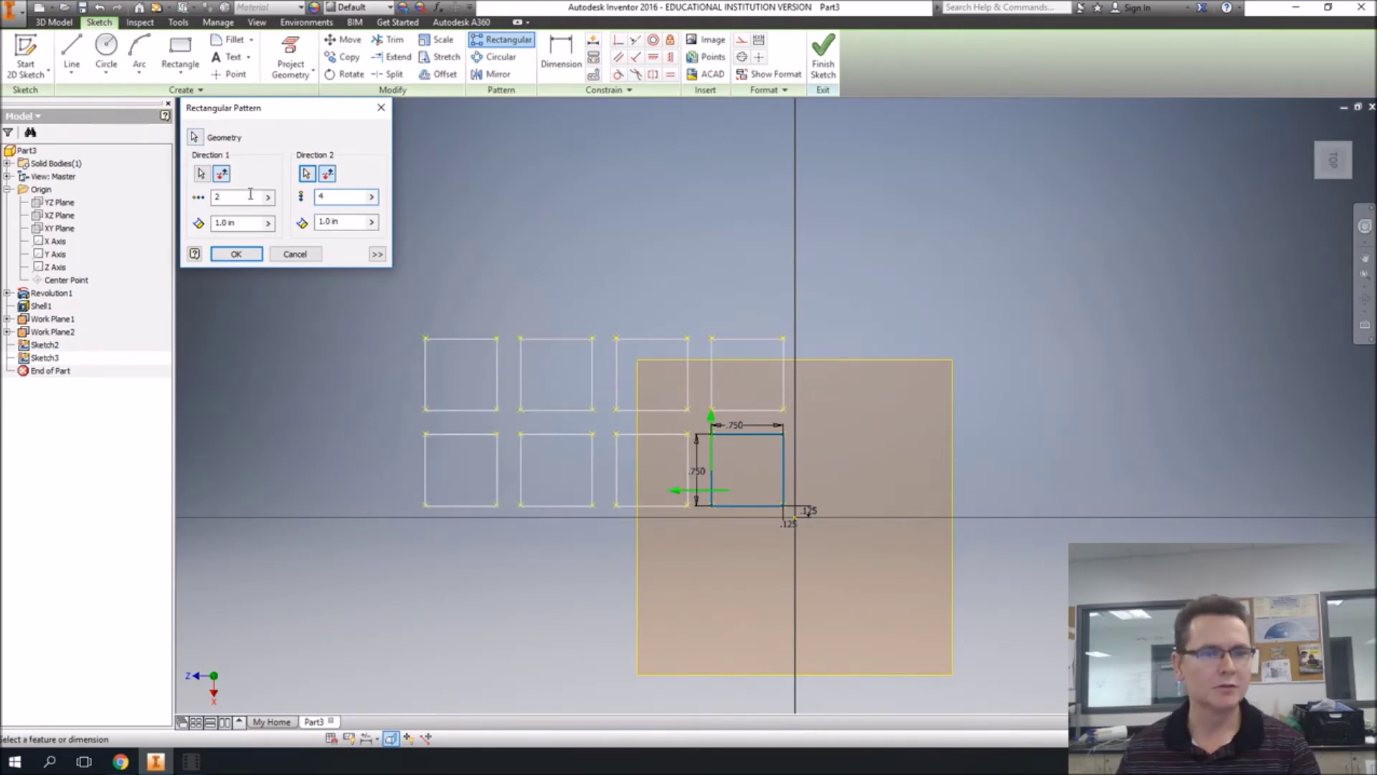
left_click_drag(250, 194, 216, 196)
type("4")
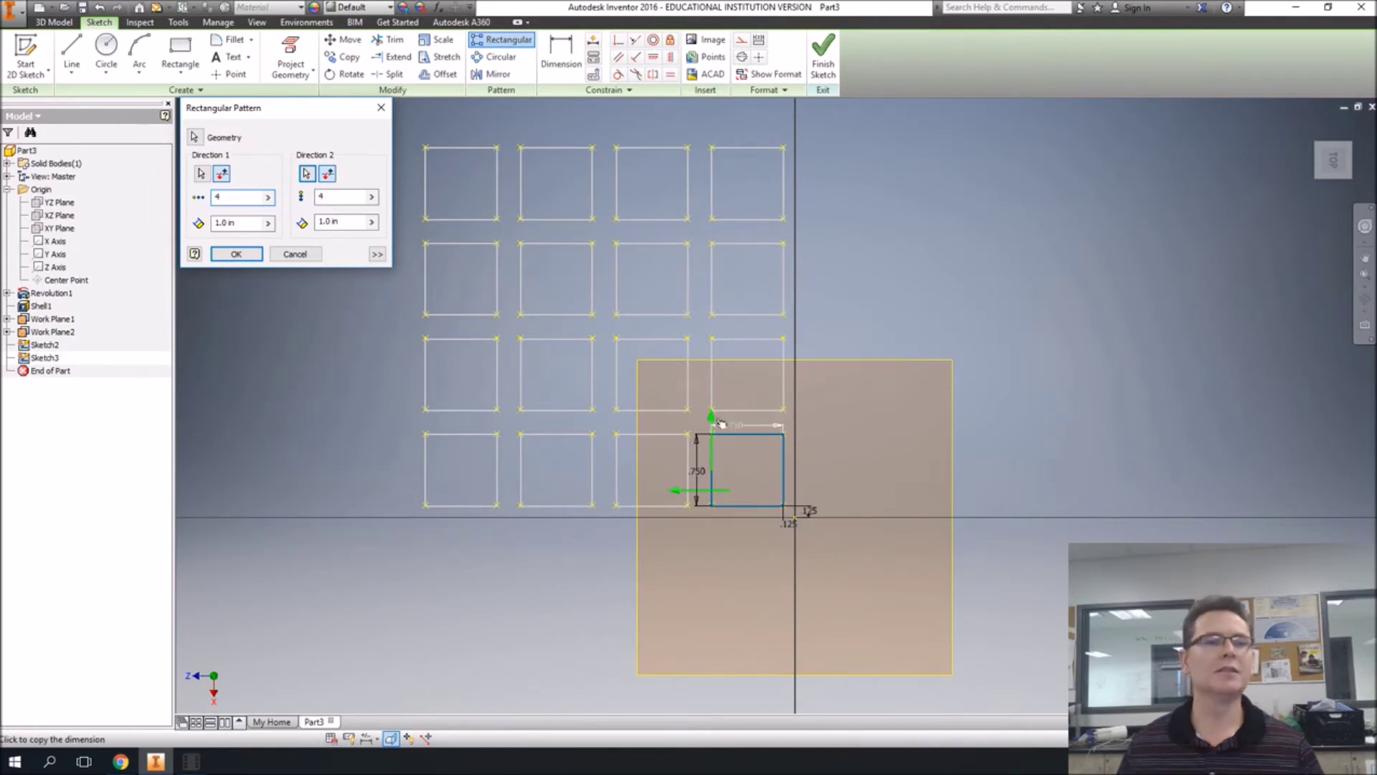
left_click(230, 255)
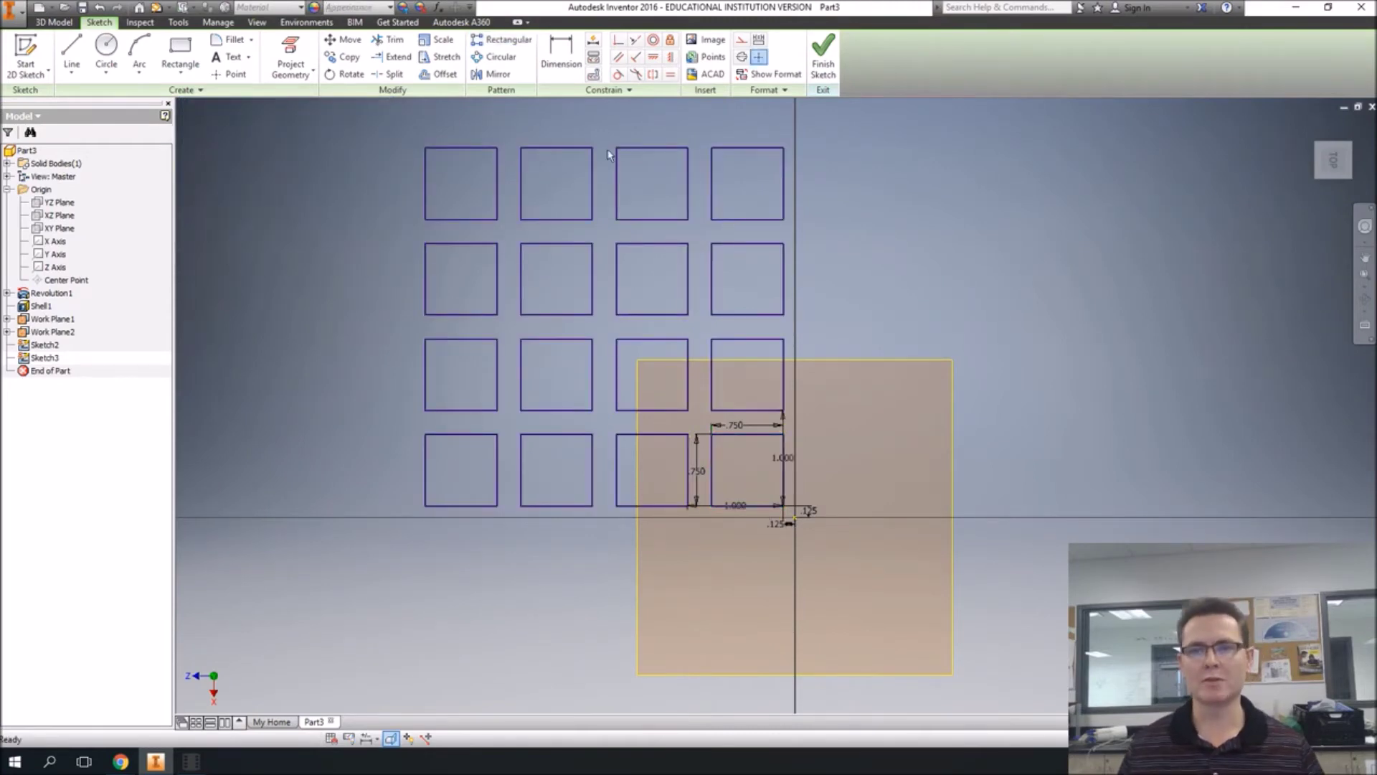
Step: Loft the Sketch3 grid square to the Sketch2 apex point as a cut, creating Loft1
left_click(825, 57)
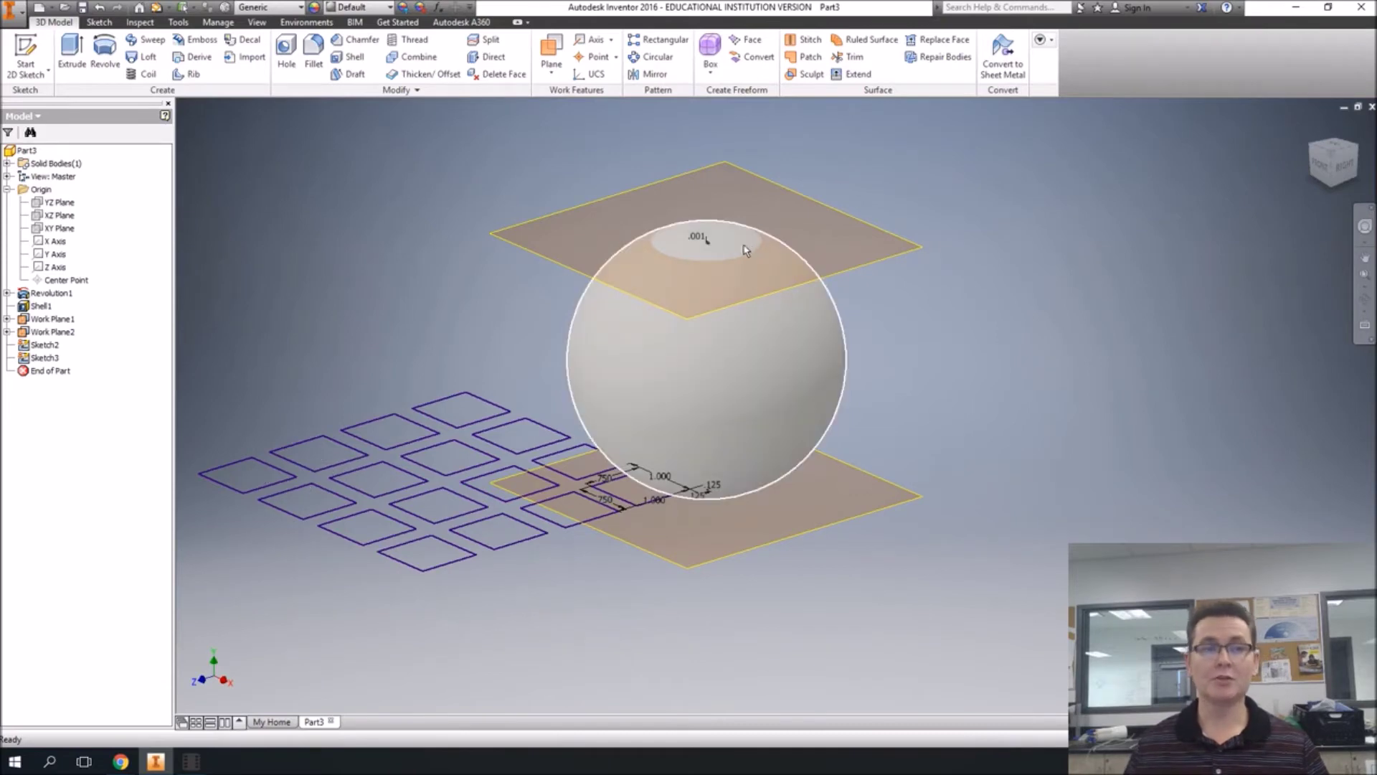
left_click(148, 61)
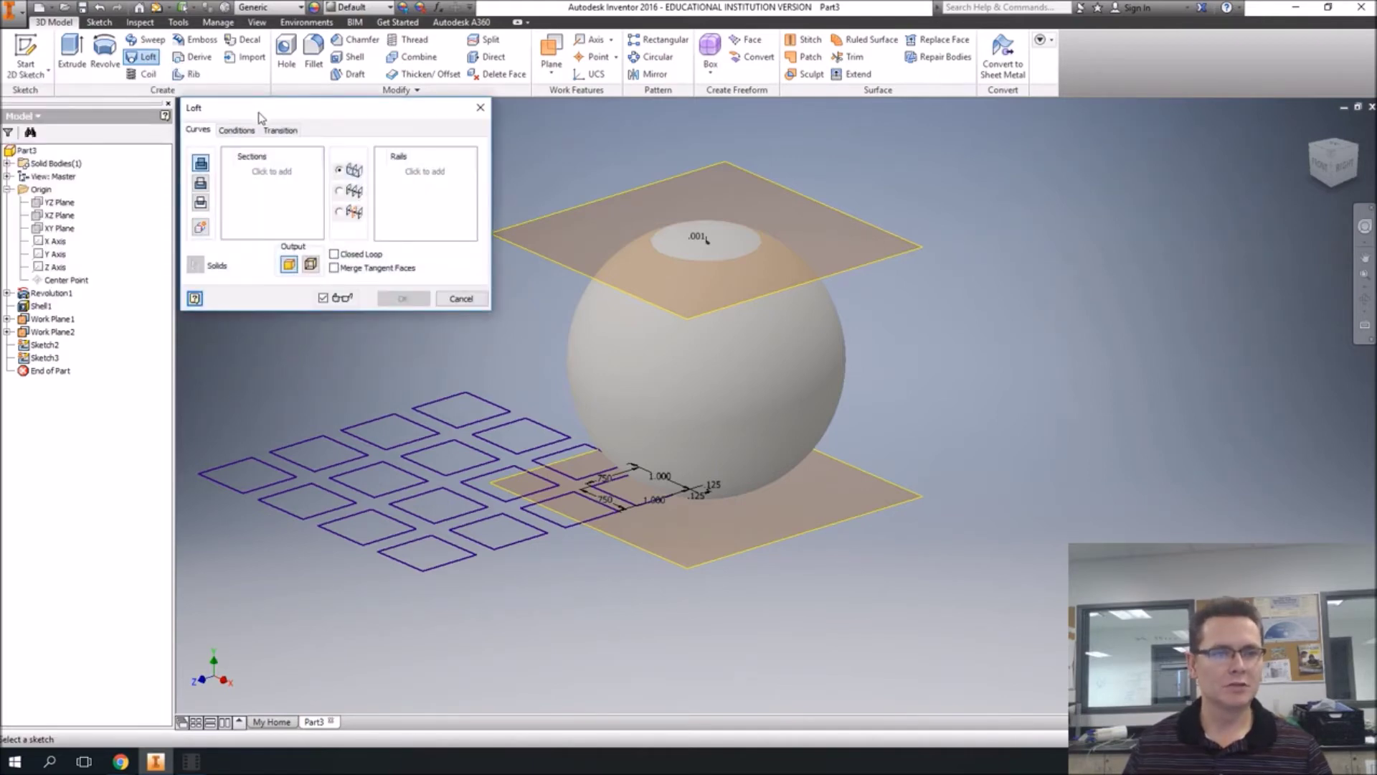
left_click_drag(262, 117, 232, 126)
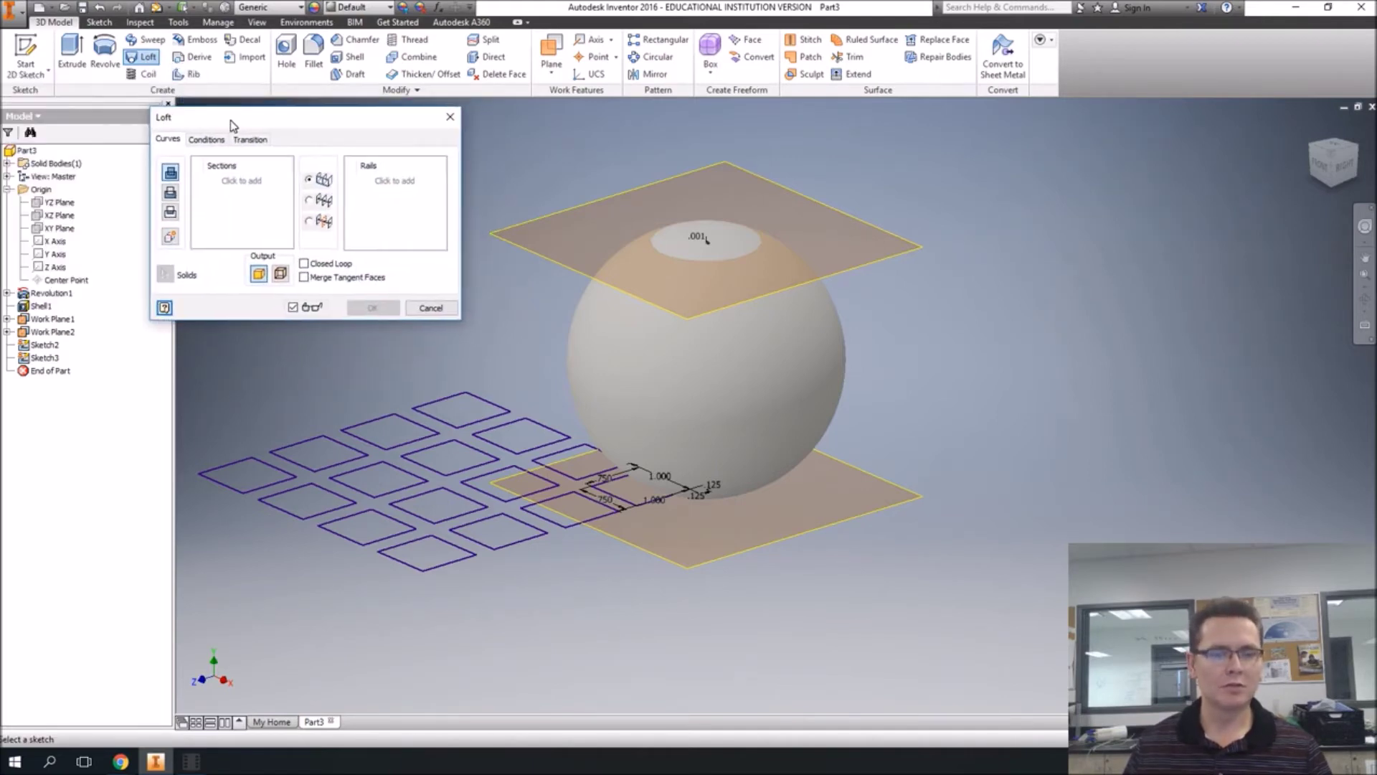
left_click(399, 419)
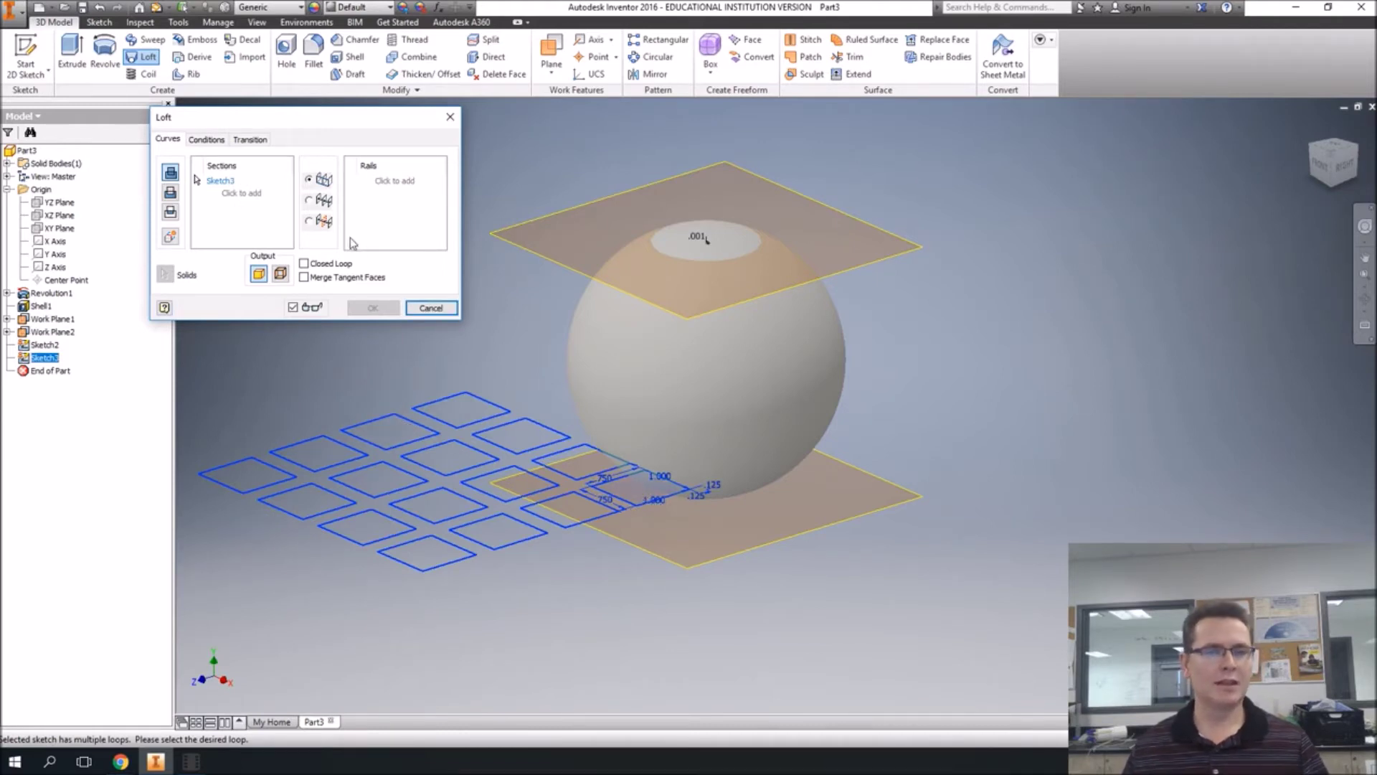
left_click(244, 194)
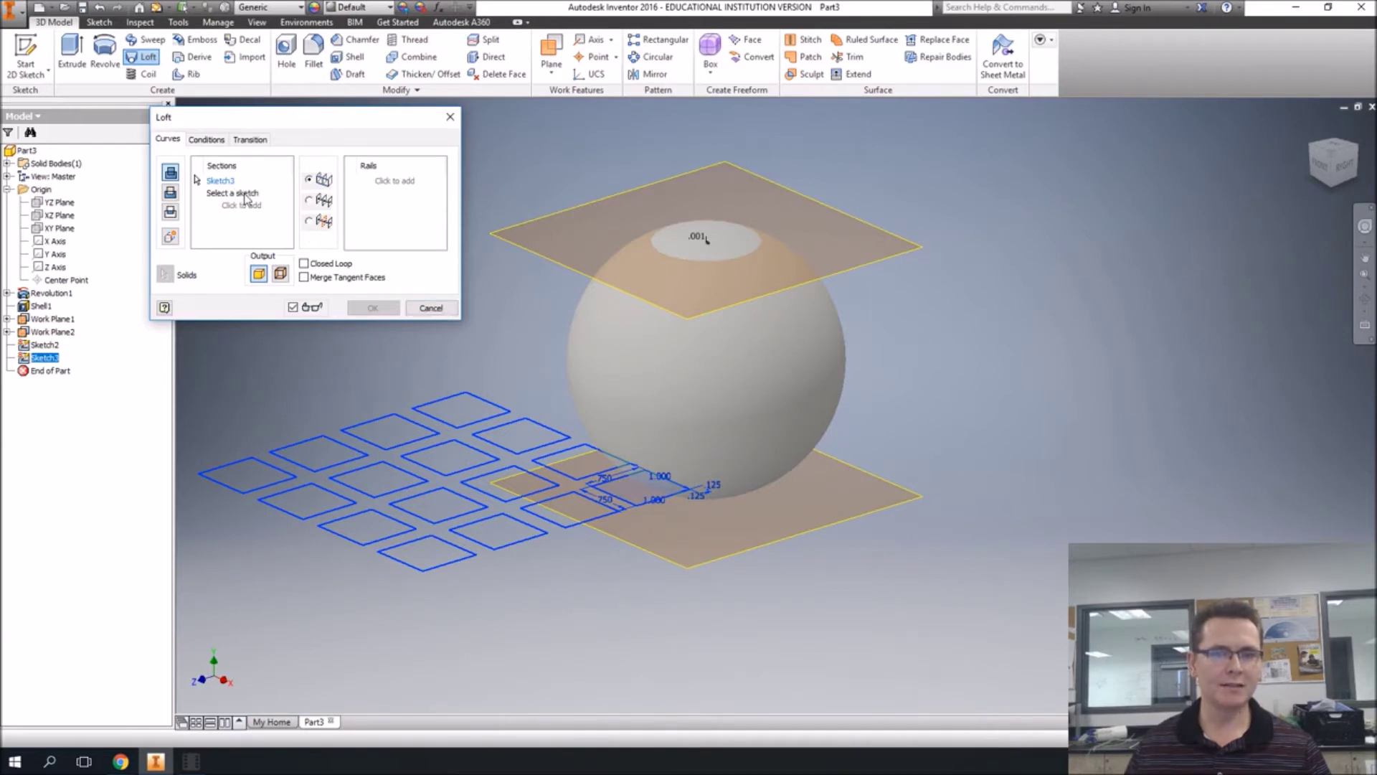
left_click(50, 345)
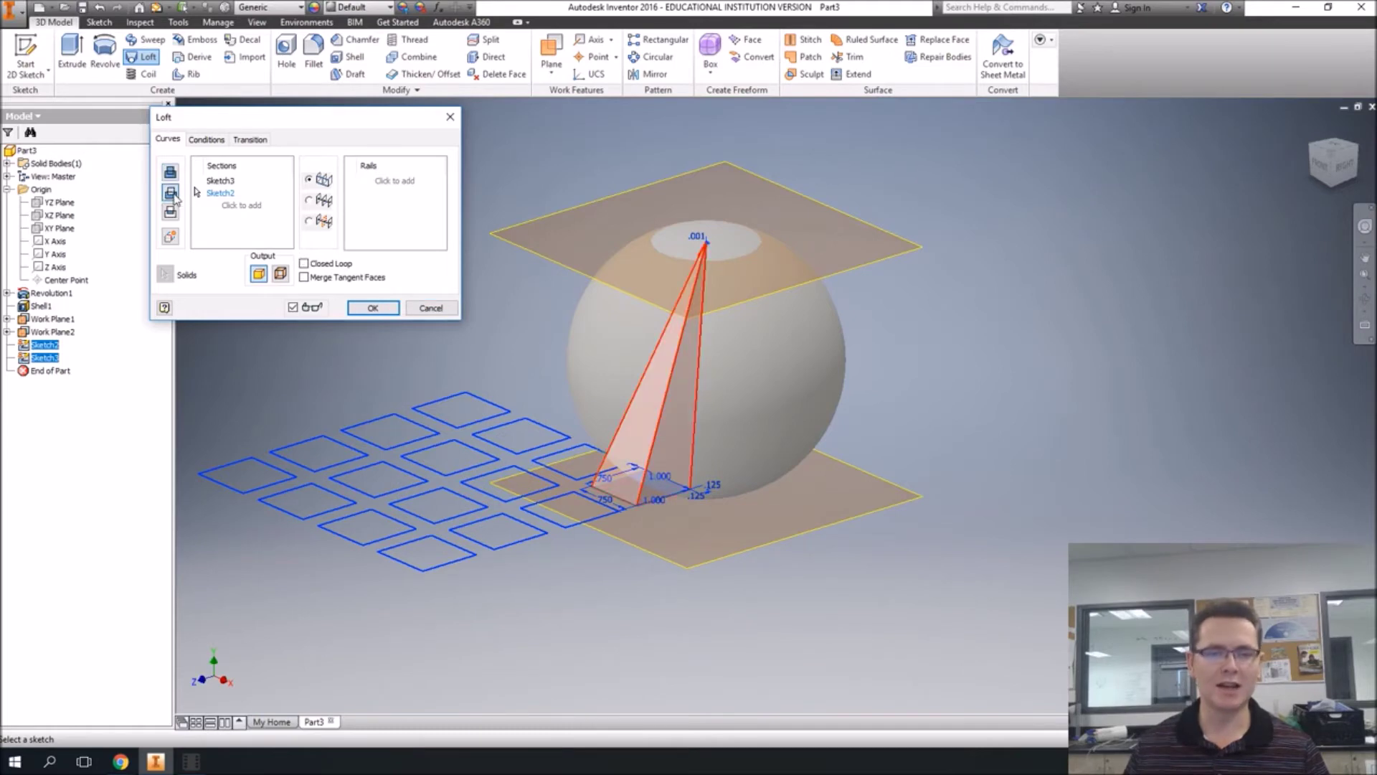
mouse_move(837, 491)
middle_mouse_down("shift")
mouse_move(830, 363)
mouse_move(725, 264)
mouse_move(763, 255)
mouse_move(878, 300)
middle_mouse_up("shift")
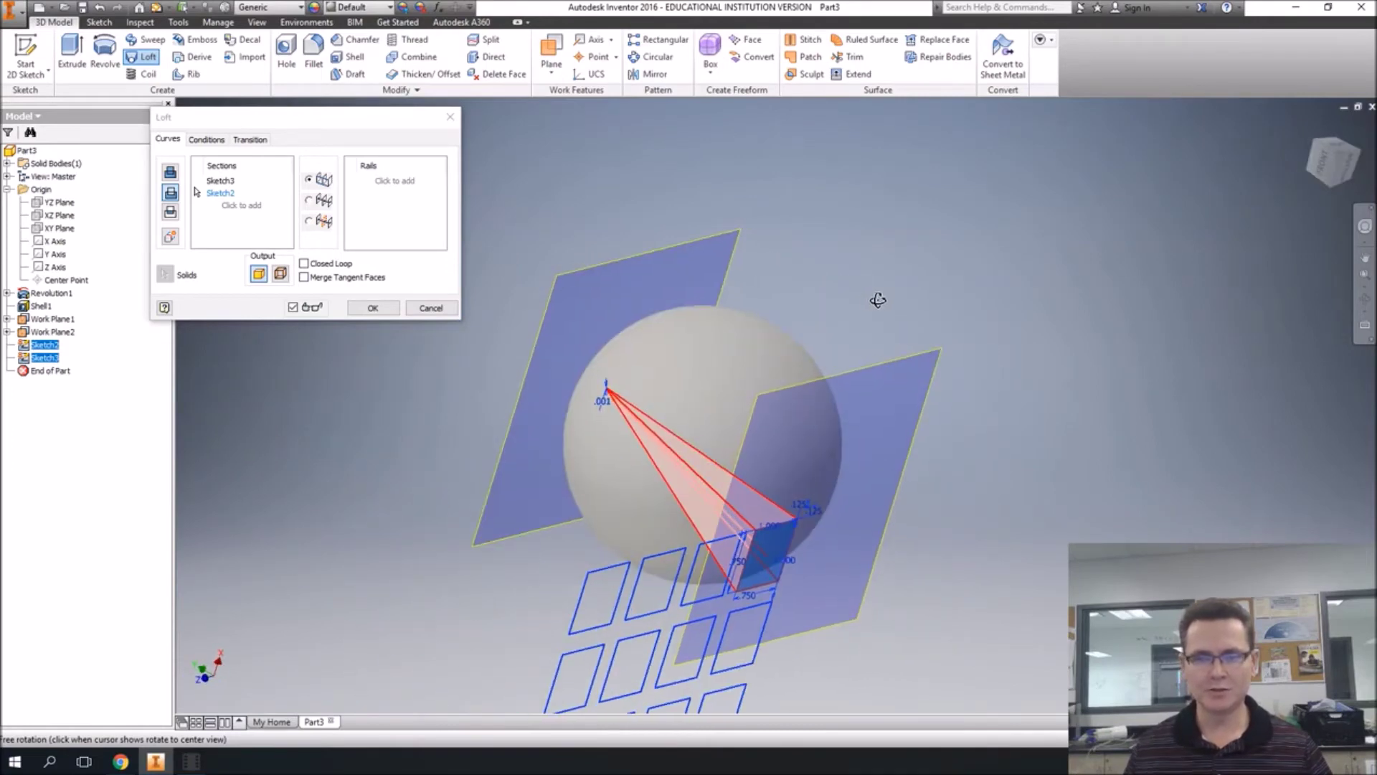
left_click(373, 308)
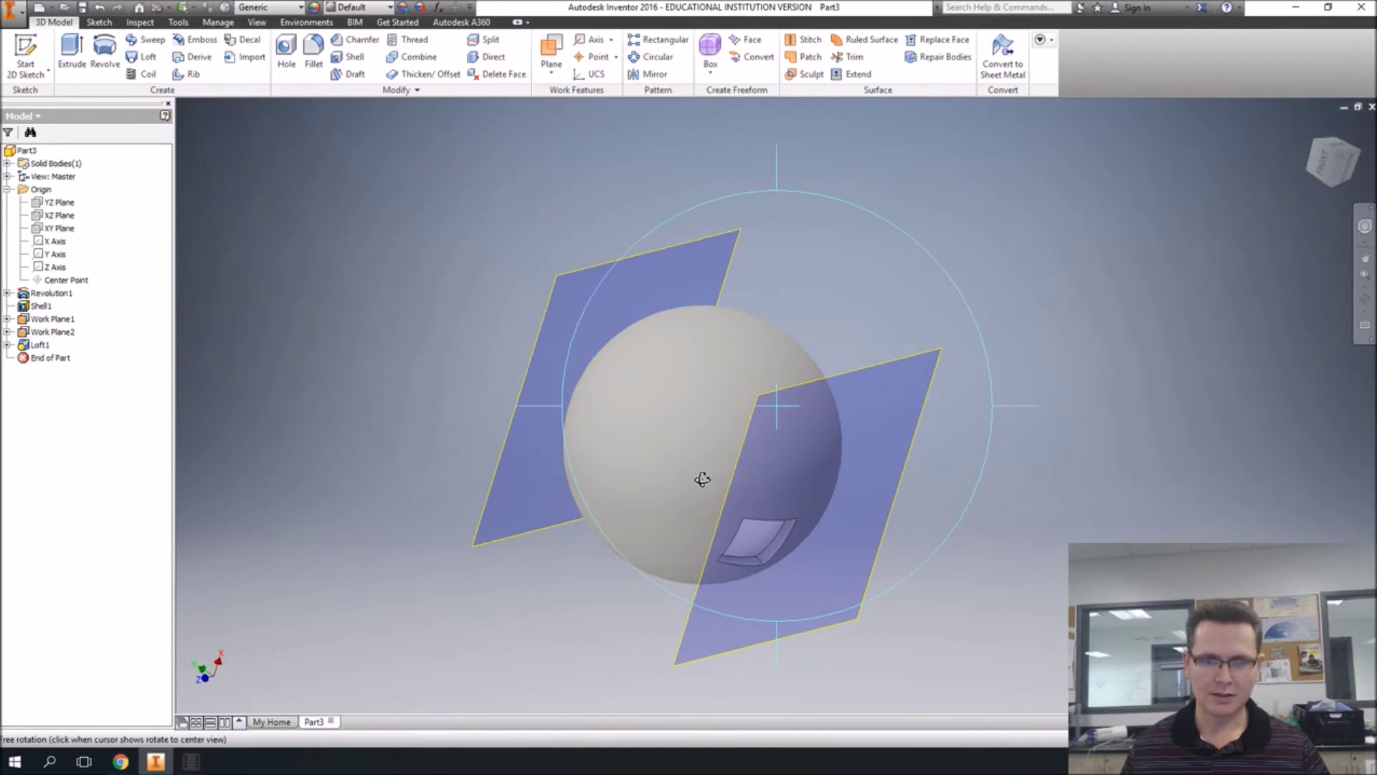
Step: Orbit to bring the square cut forward and expand Loft1 to list Sketch2 and Sketch3
middle_click_drag(699, 476, 638, 405, "shift")
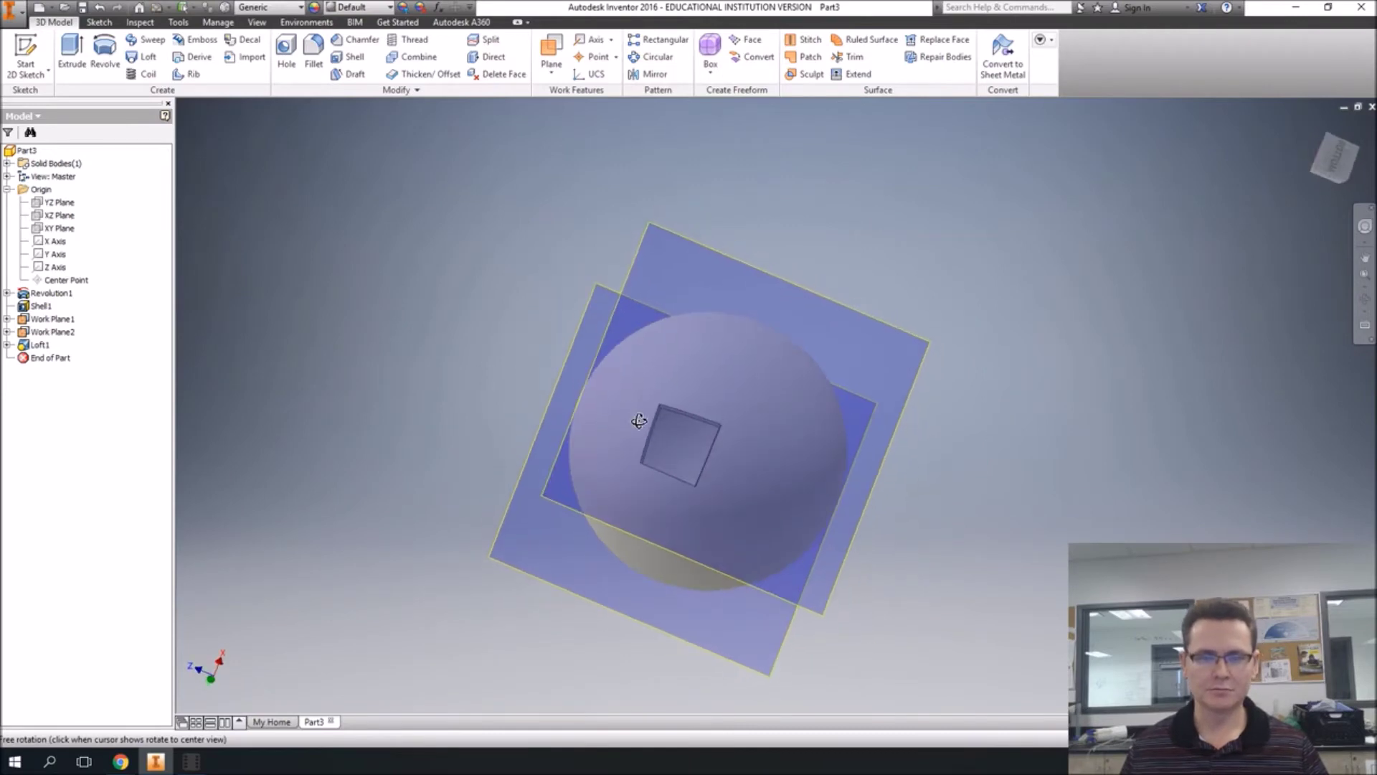
left_click_drag(639, 421, 670, 416)
key("Escape")
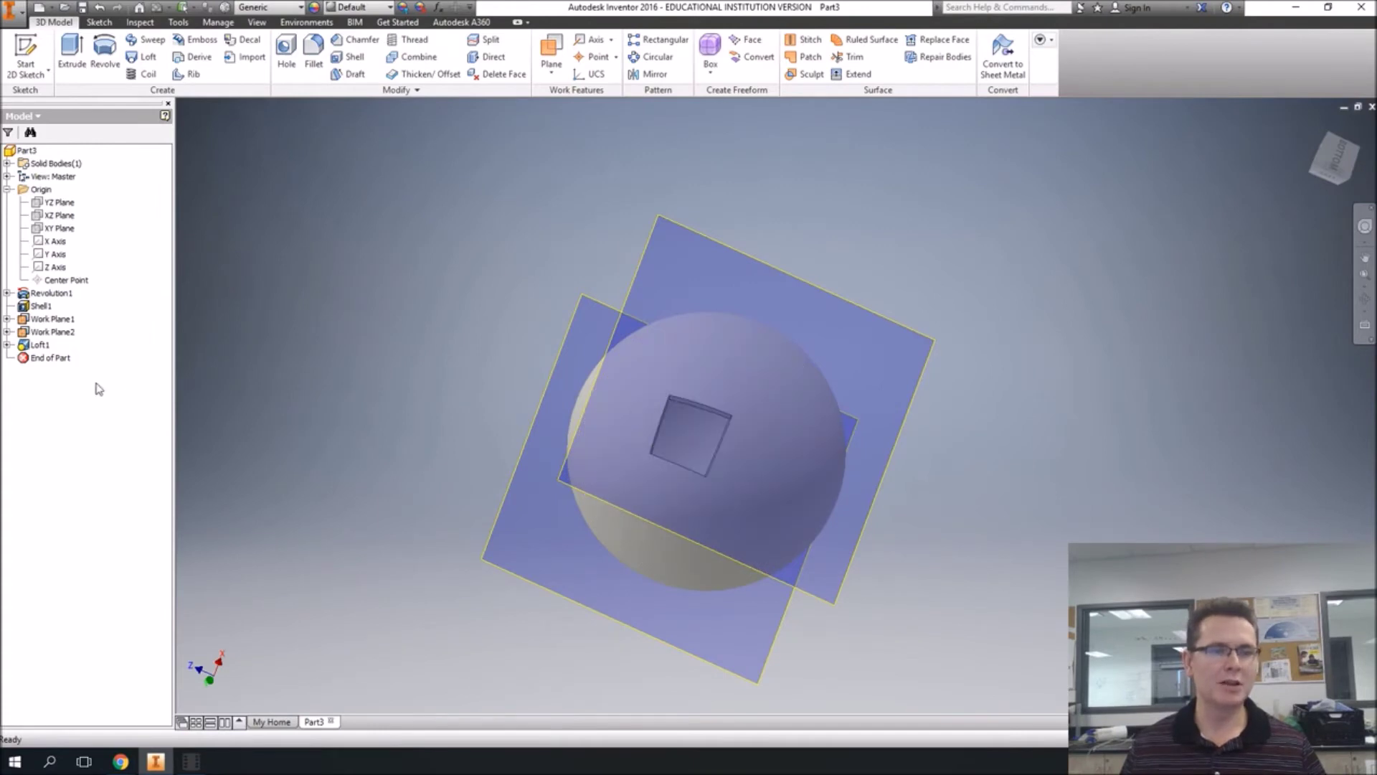
left_click(6, 344)
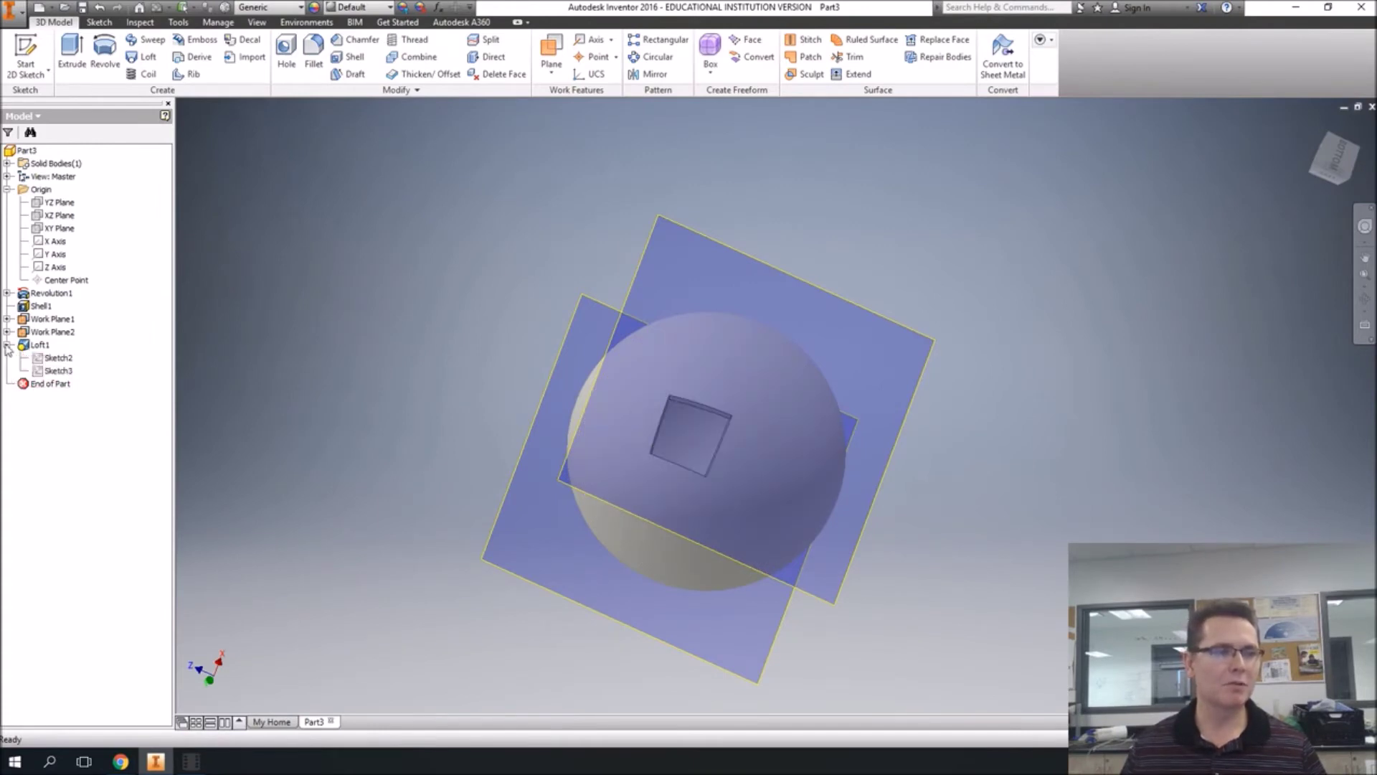
right_click(51, 363)
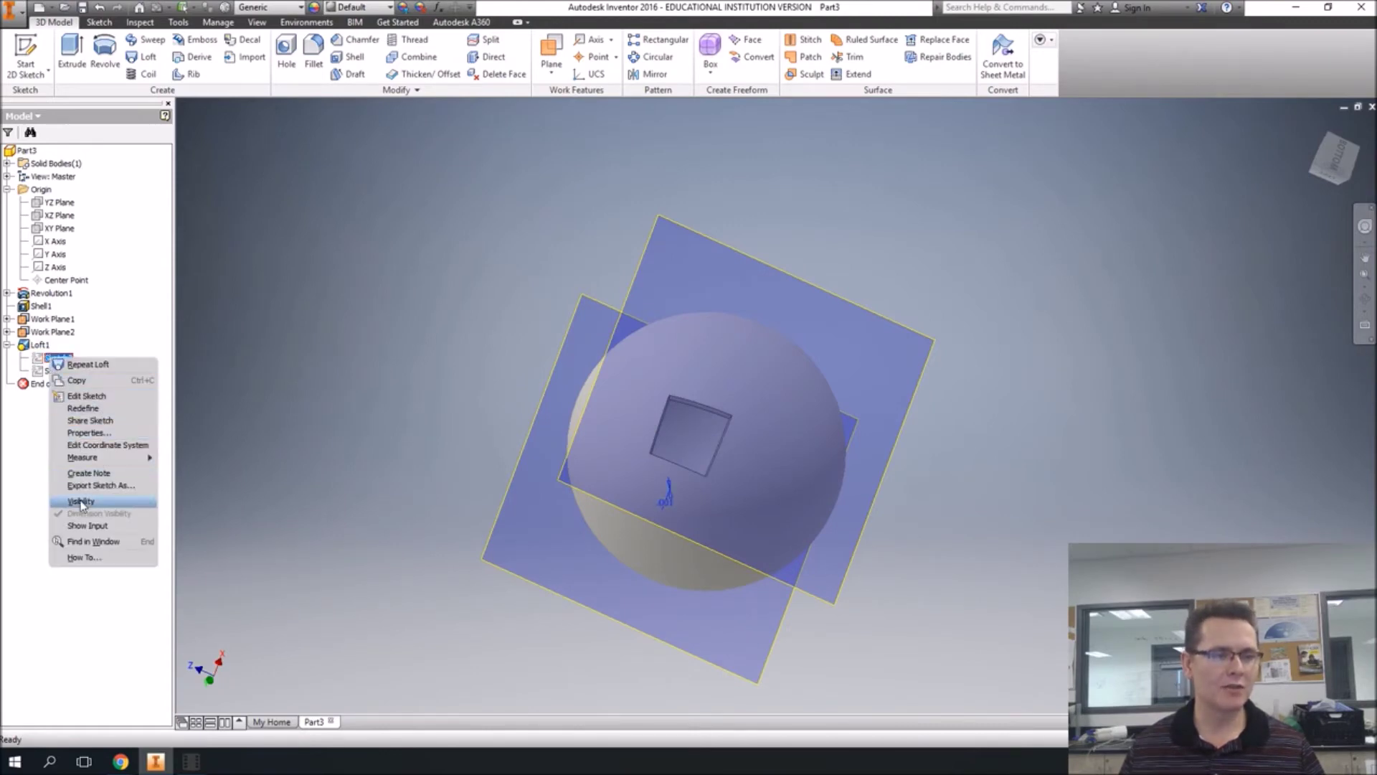
Step: Turn visibility back on for Sketch2's apex point and Sketch3's square grid
left_click(80, 504)
right_click(55, 371)
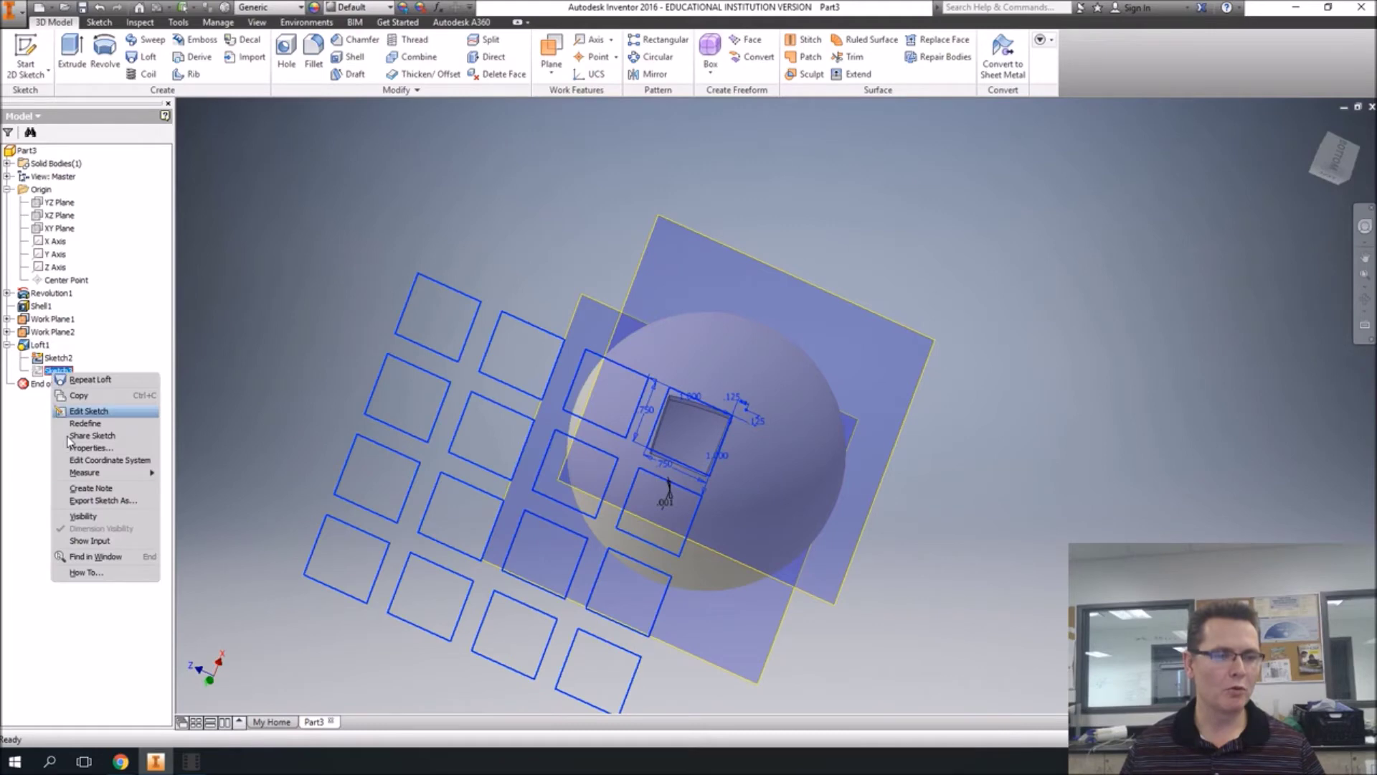
left_click(80, 516)
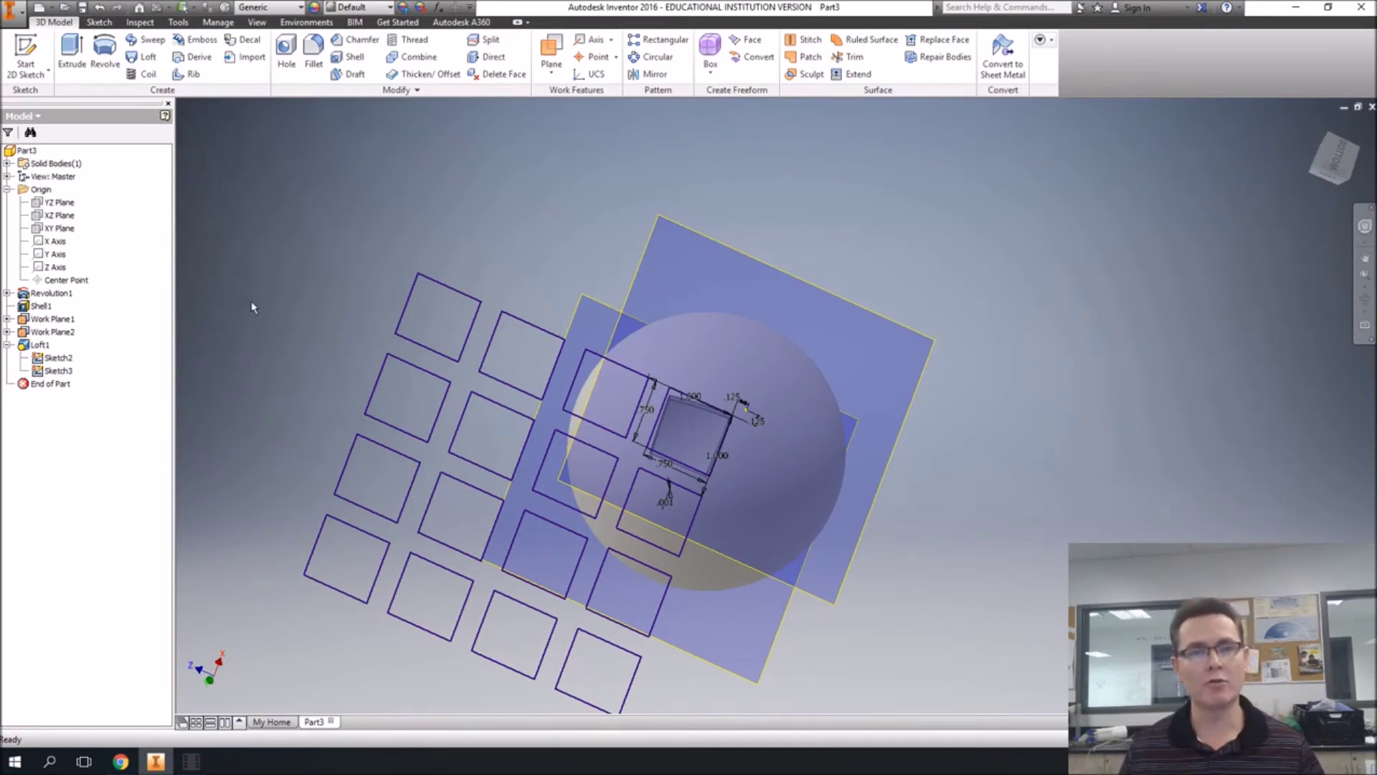
left_click(143, 57)
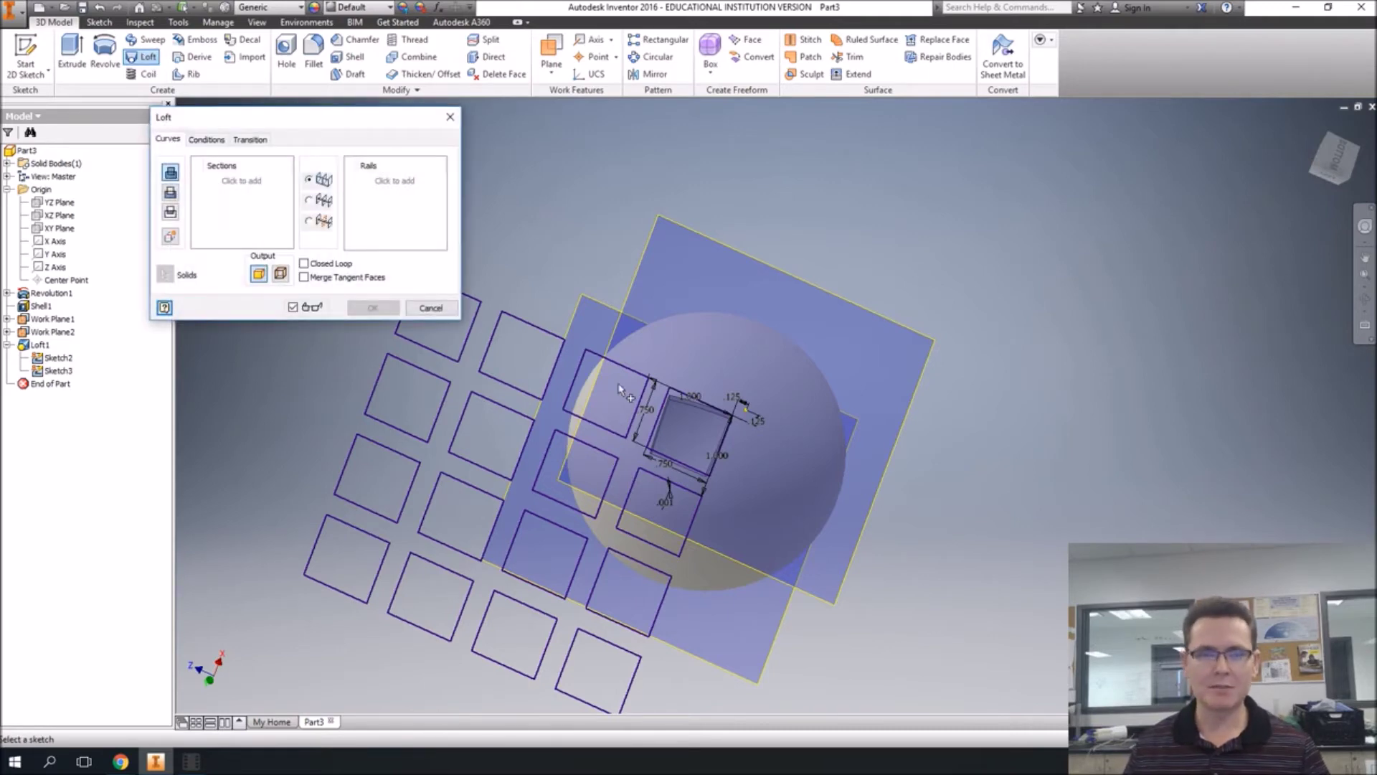
Step: Attempt a loft from a grid square and the apex point sketch, then abandon it
left_click(586, 364)
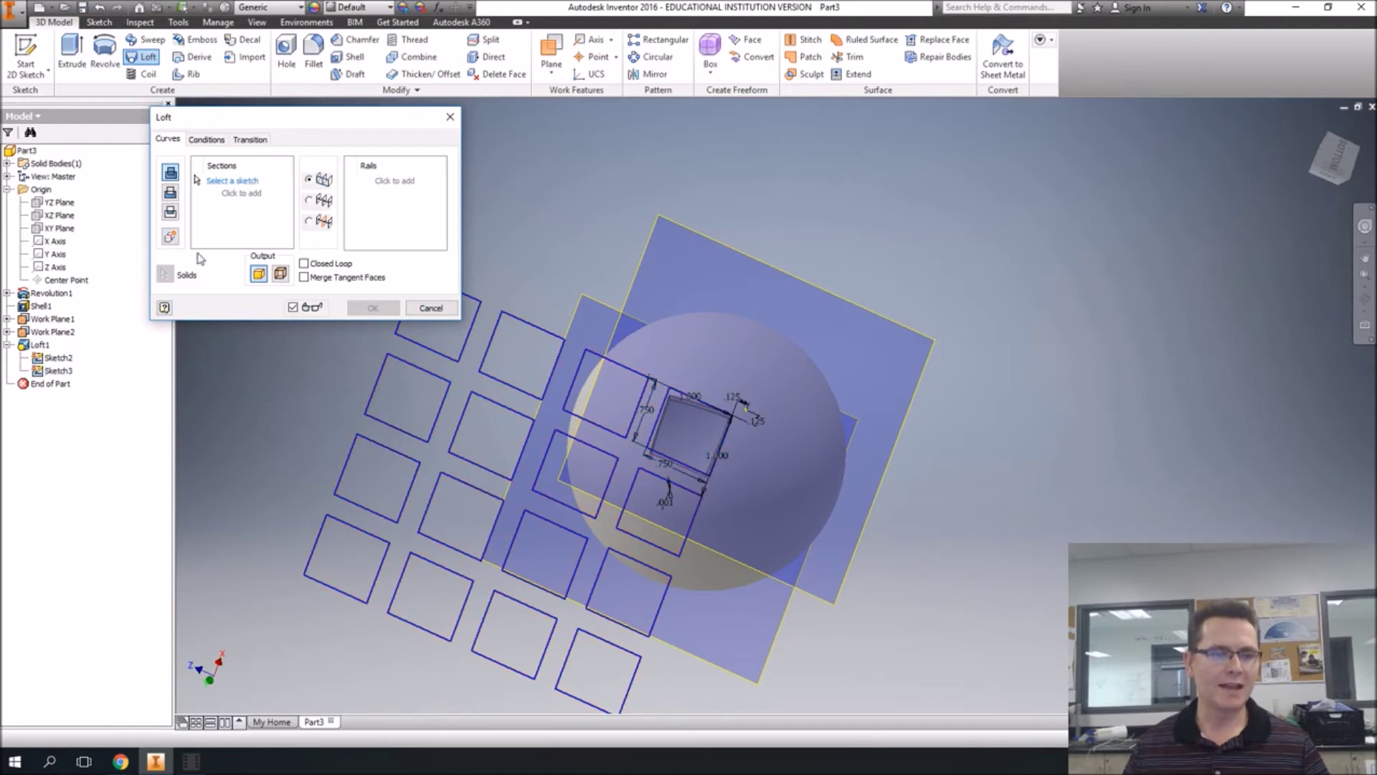
left_click(63, 358)
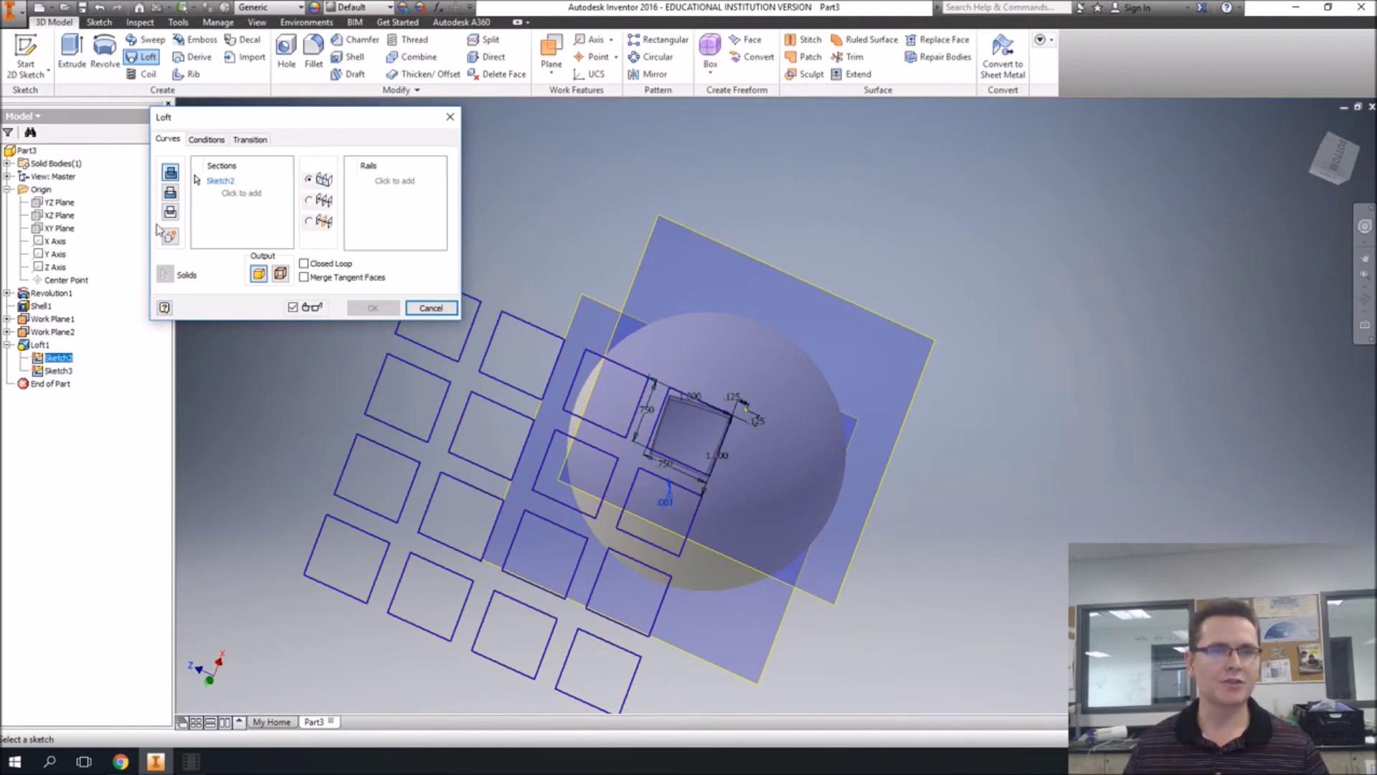
left_click(172, 194)
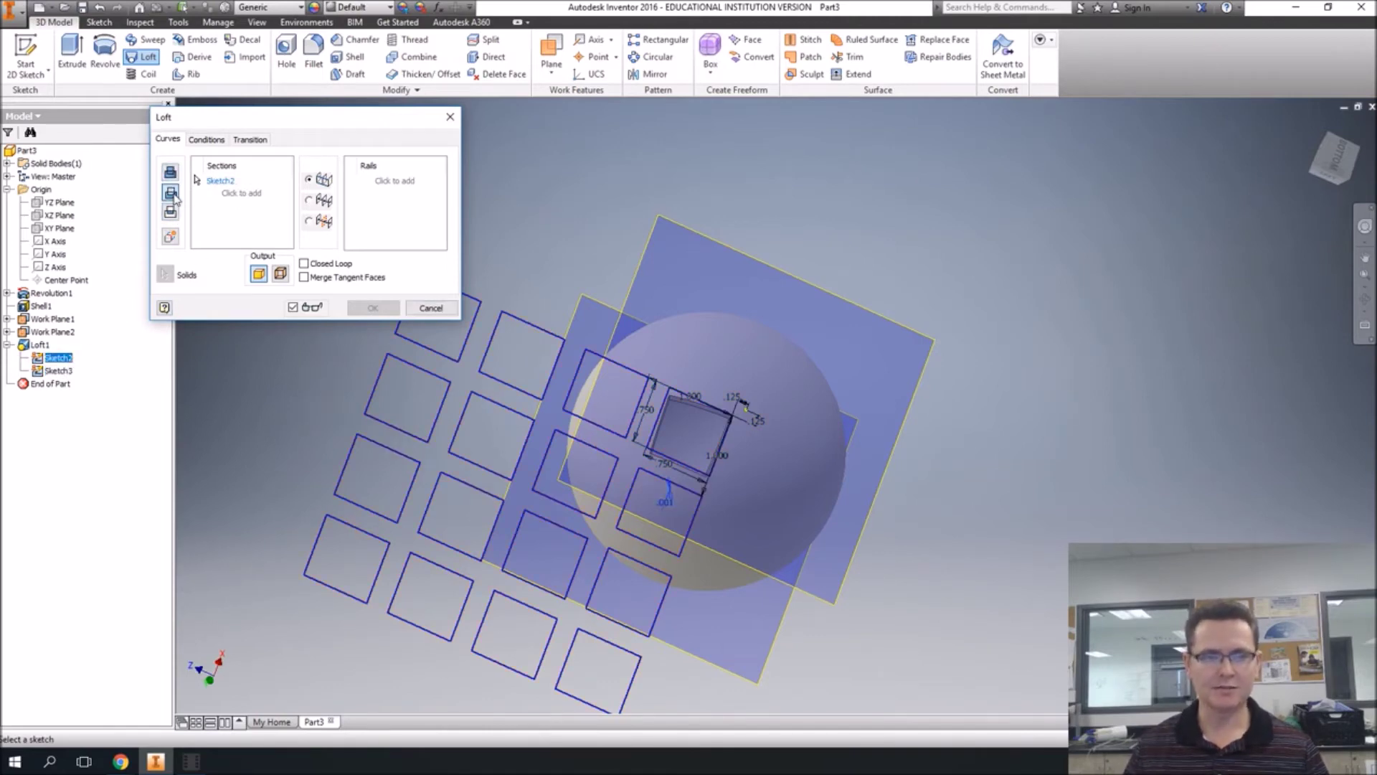
left_click(244, 194)
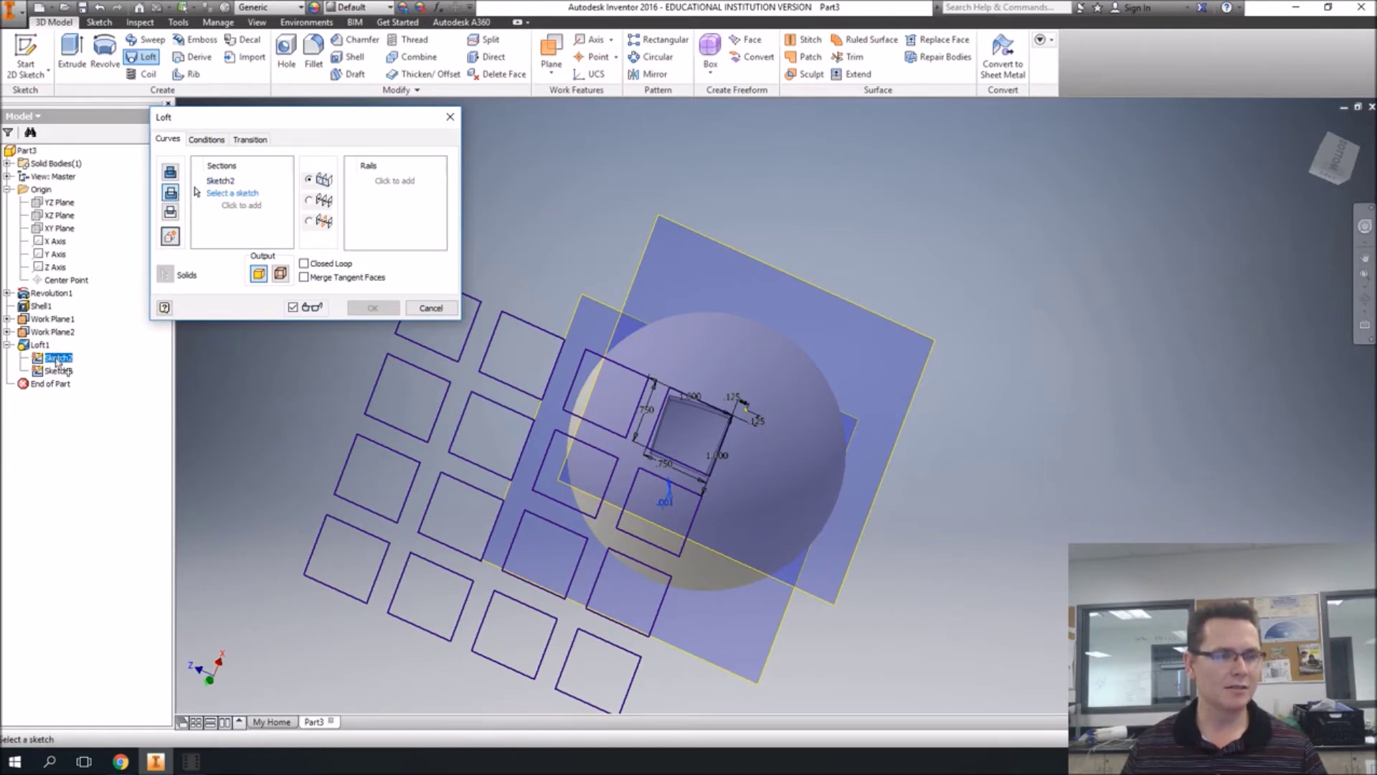
left_click(430, 308)
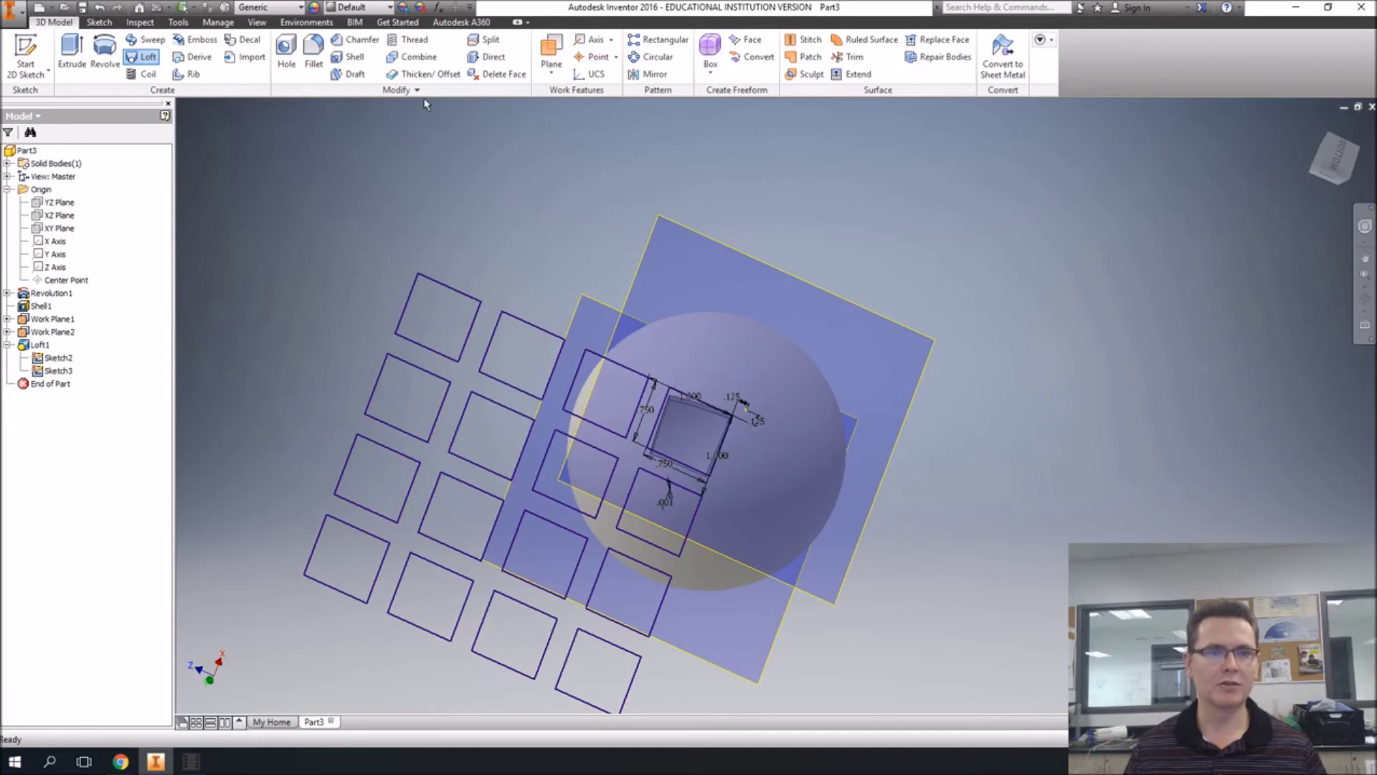
Step: Loft a neighbouring grid square to the Sketch2 apex point as a cut, creating Loft2
left_click(141, 57)
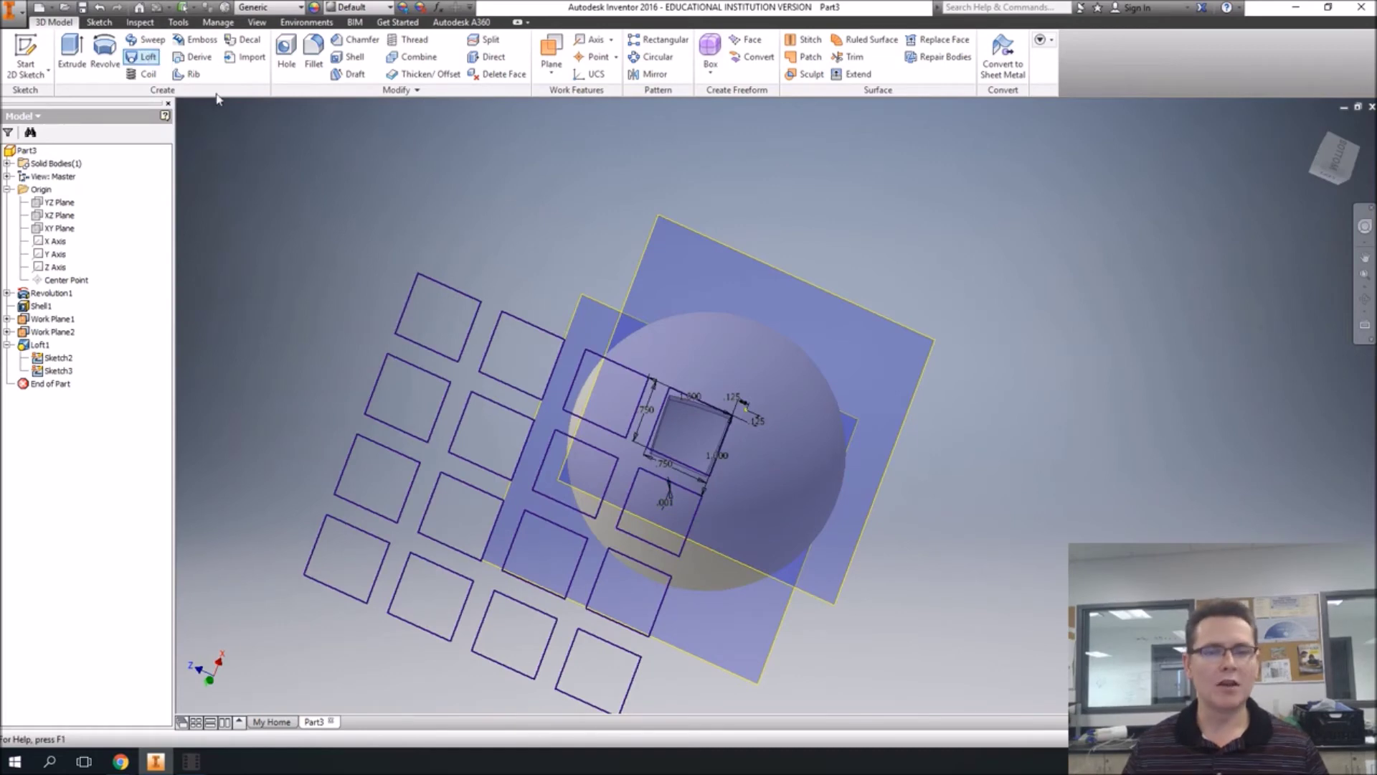
left_click(585, 363)
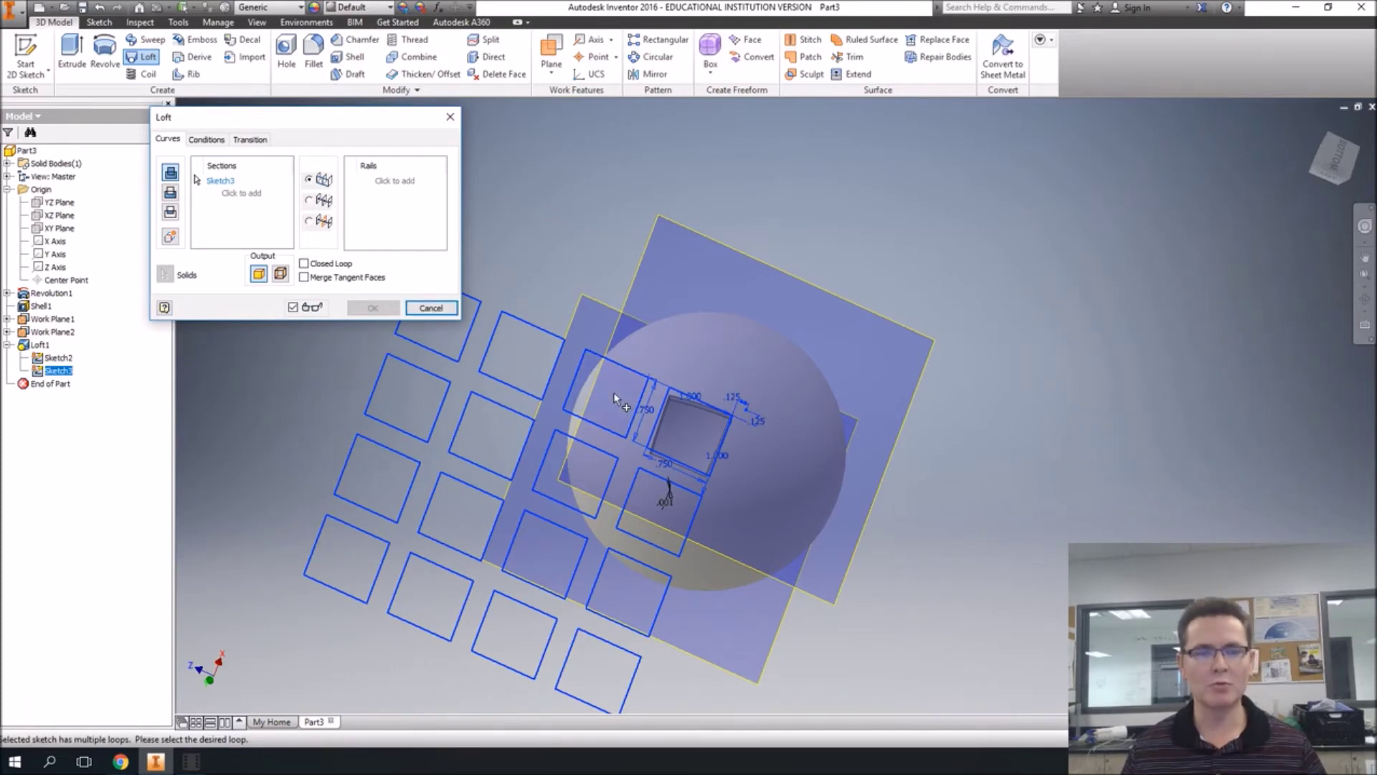
left_click(251, 201)
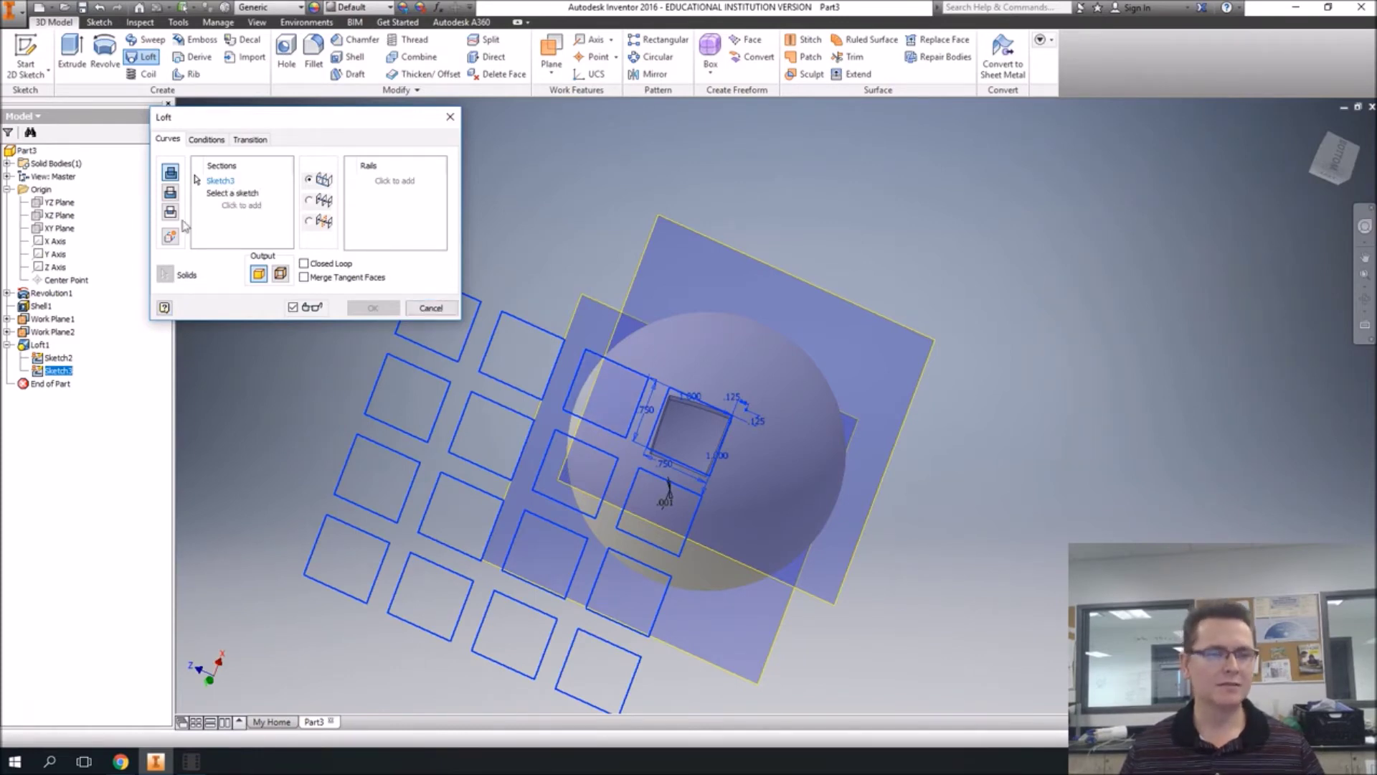
left_click(52, 359)
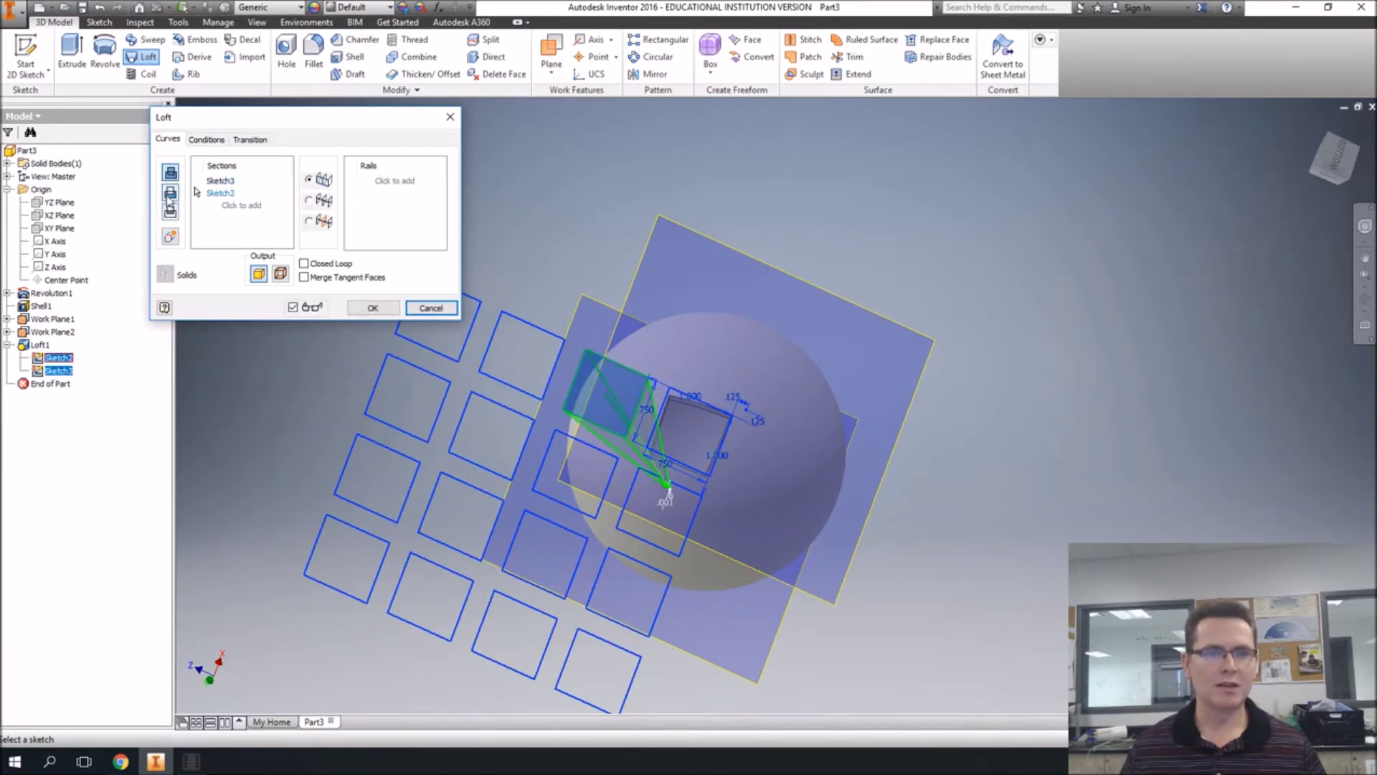
left_click(356, 310)
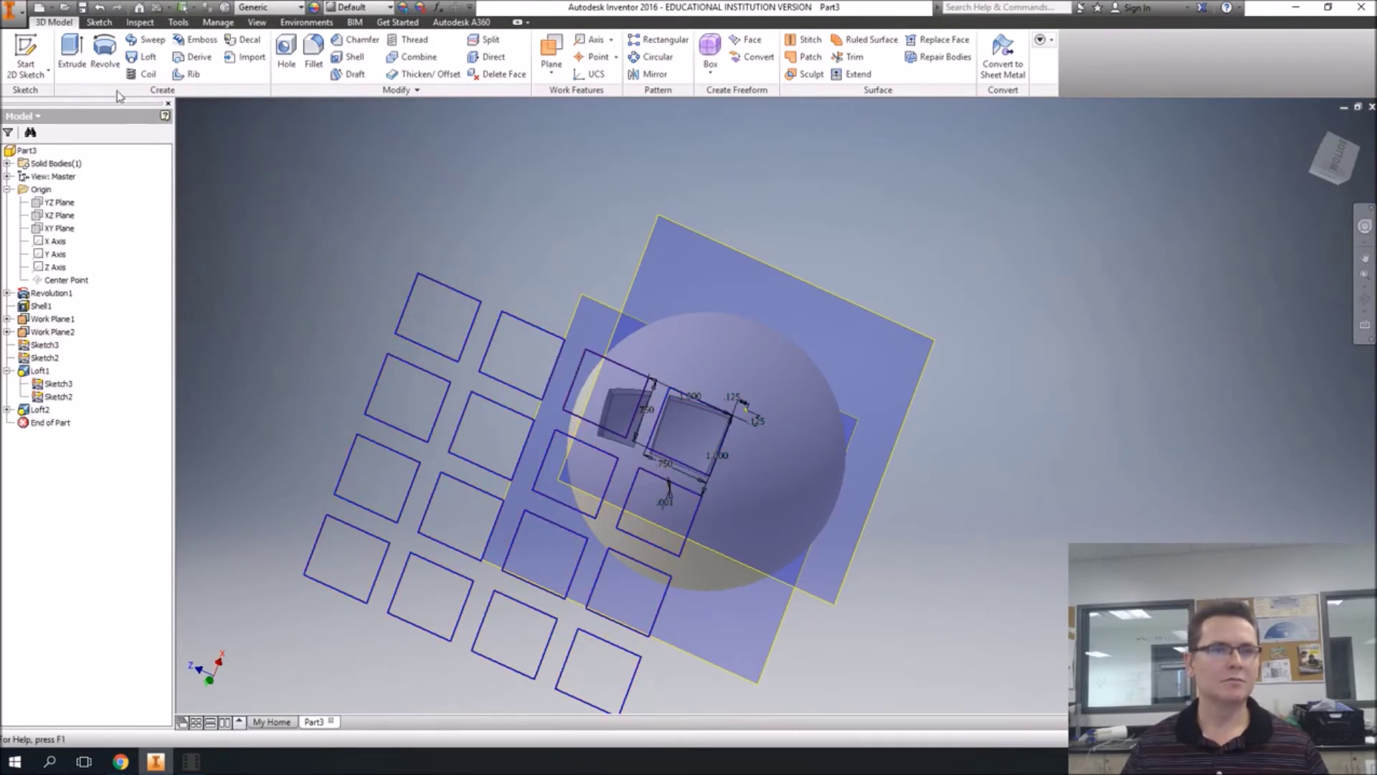
Step: Loft the next grid square to the Sketch2 apex point as a cut, creating Loft3
left_click(144, 57)
left_click(558, 335)
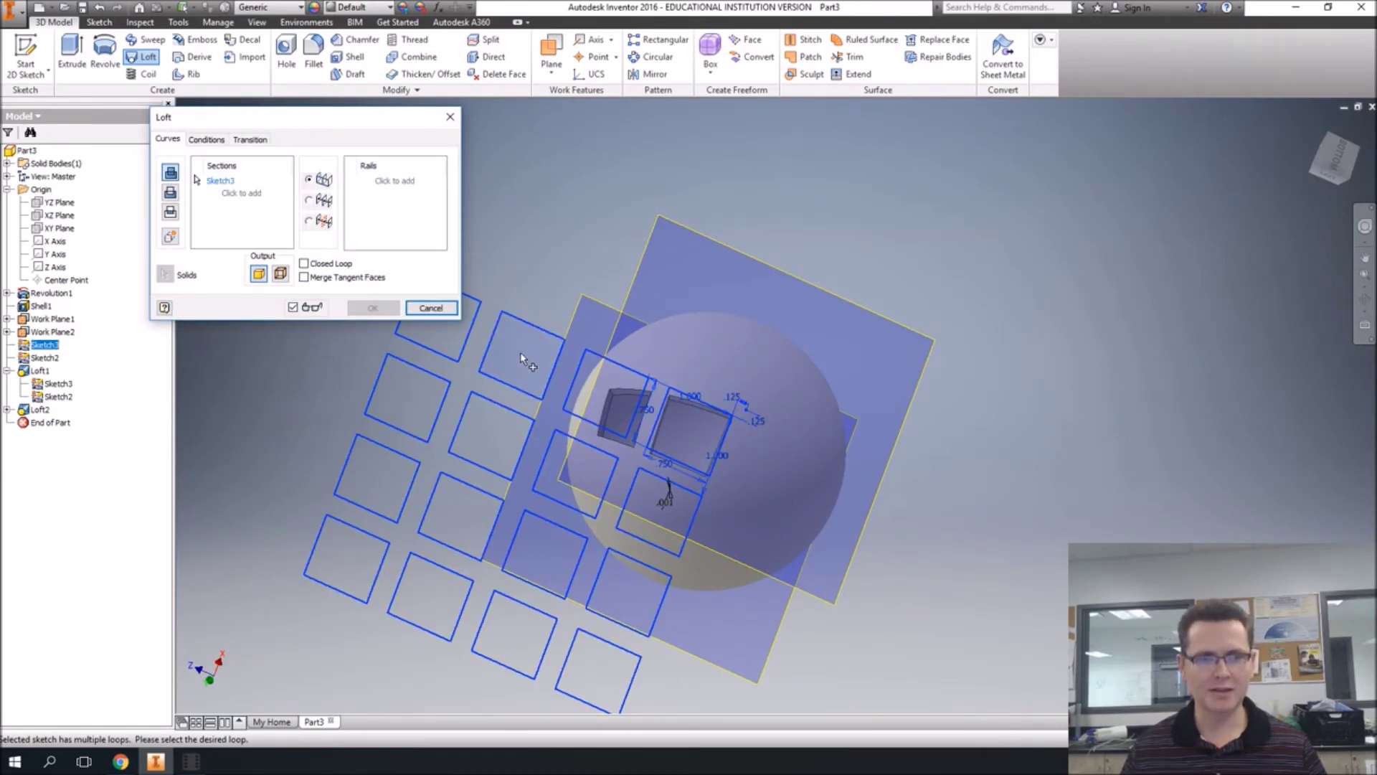
left_click(248, 193)
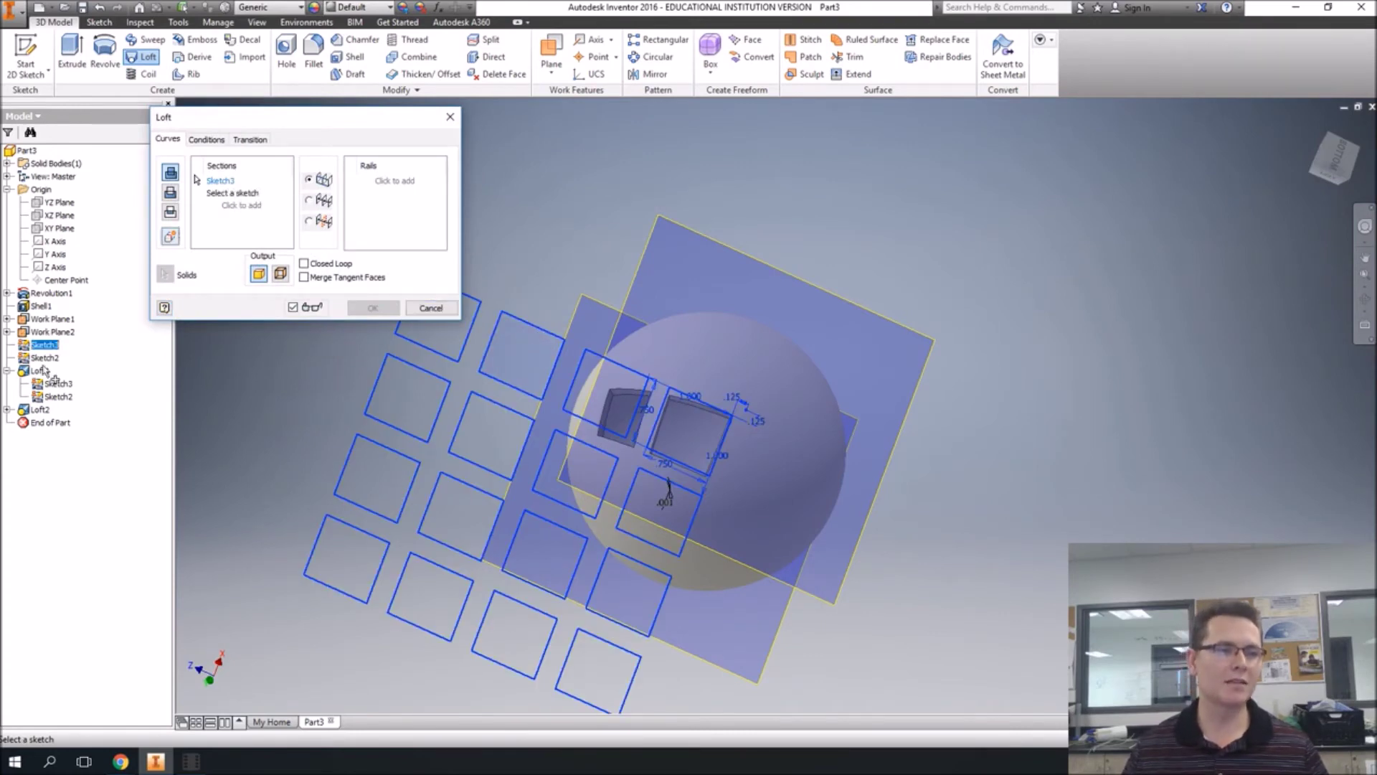
left_click(58, 397)
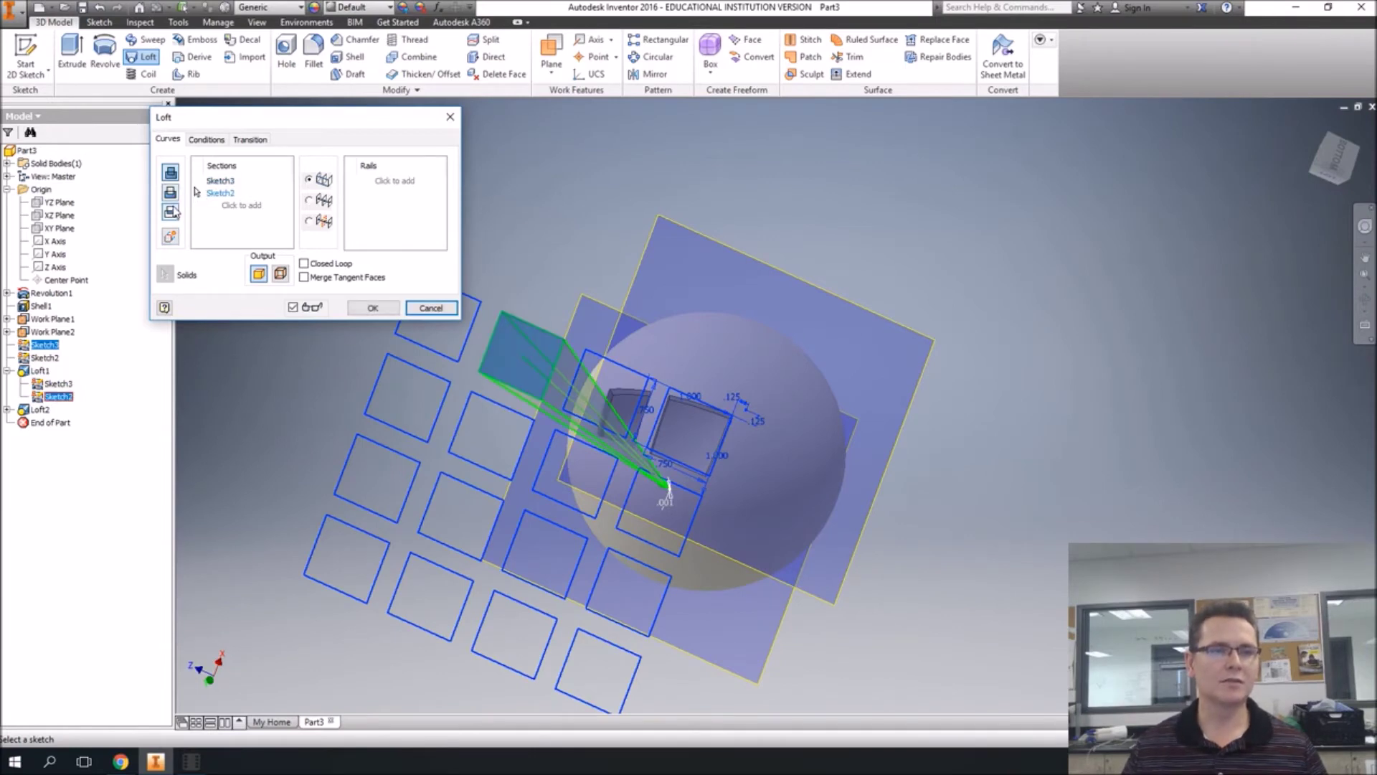
left_click(373, 310)
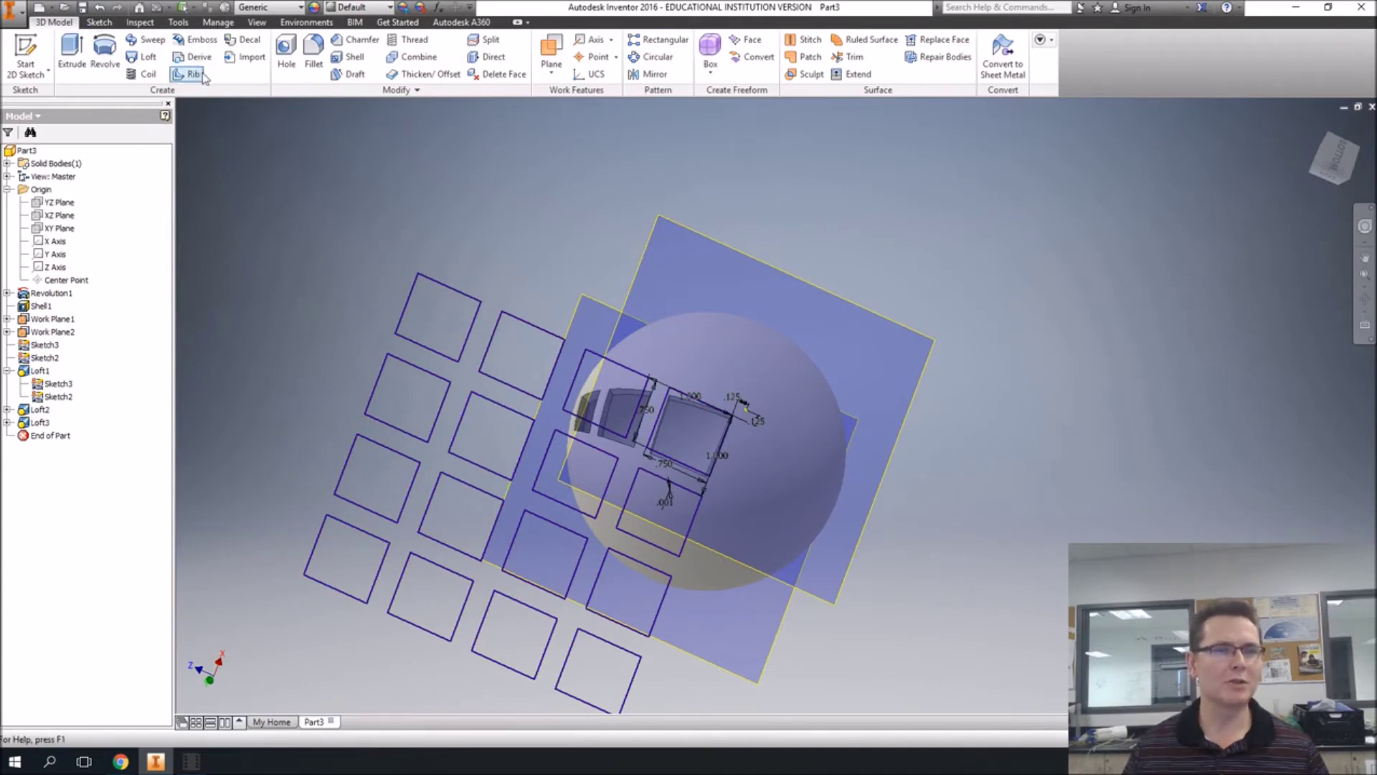
Step: Loft another grid square to the apex point as Loft4, then orbit to view the openings
left_click(152, 64)
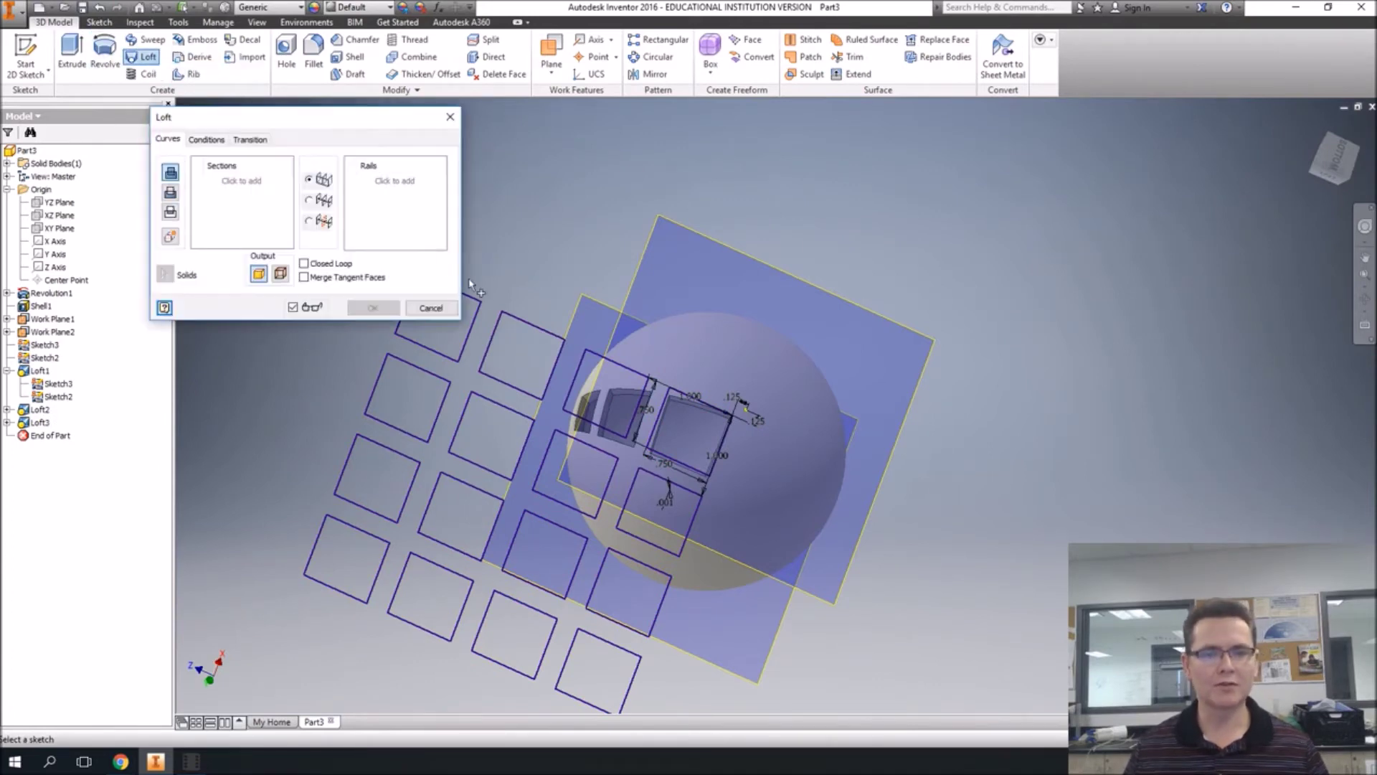
left_click(497, 330)
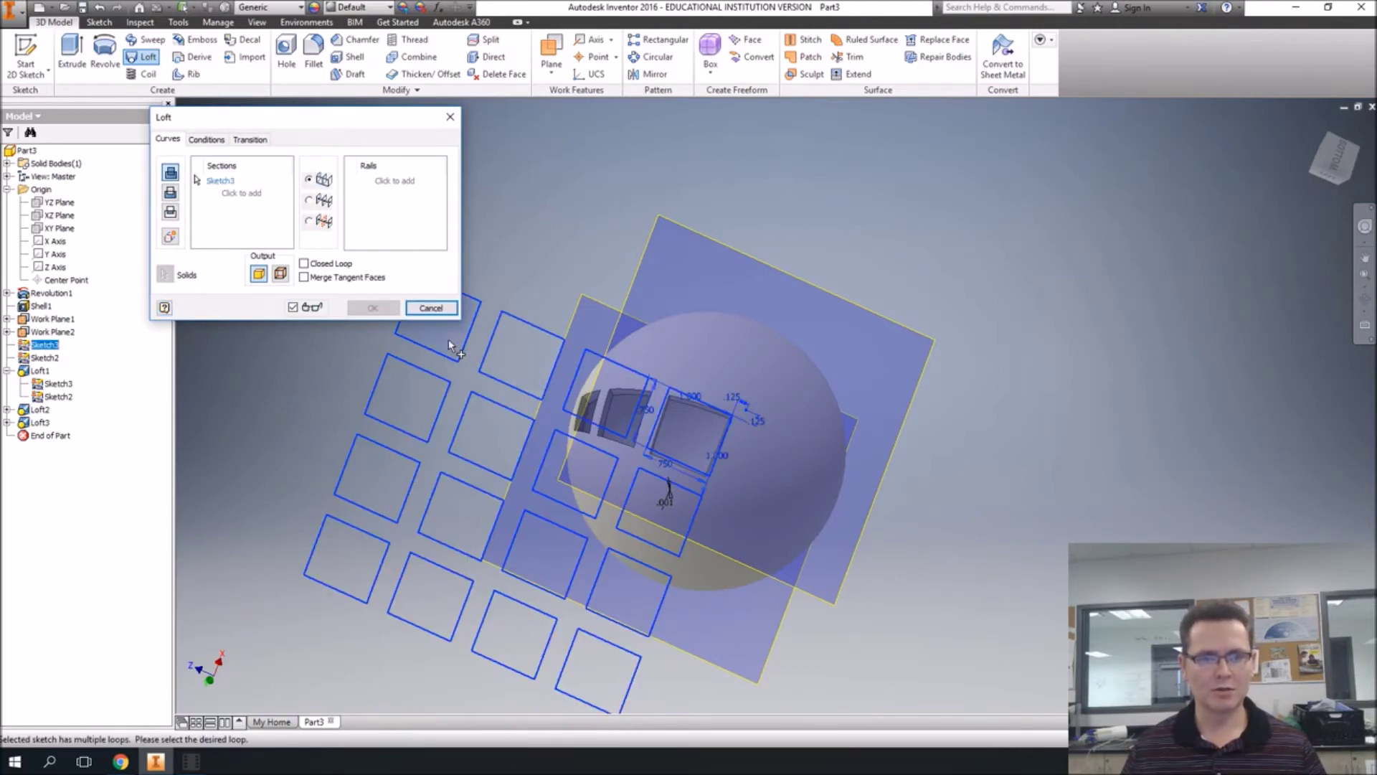
left_click(239, 201)
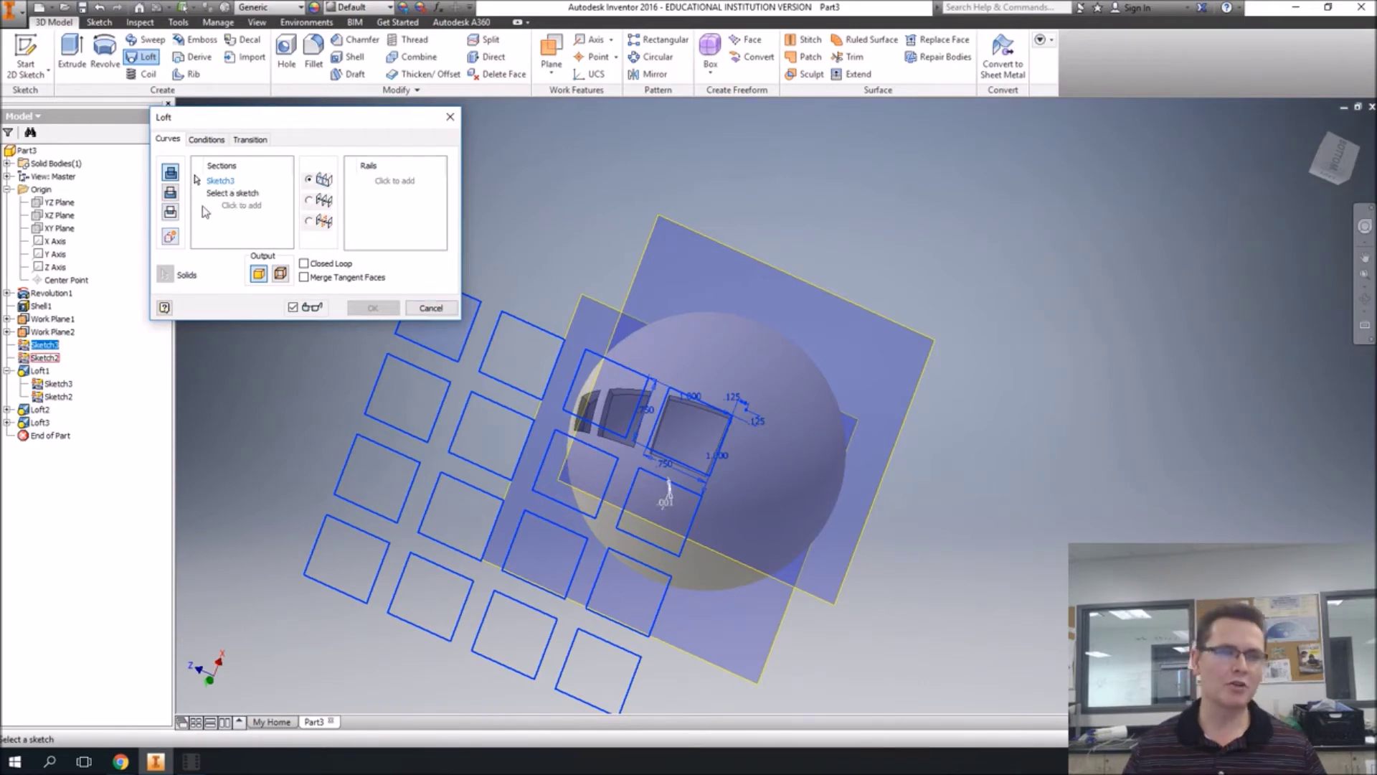
left_click(43, 357)
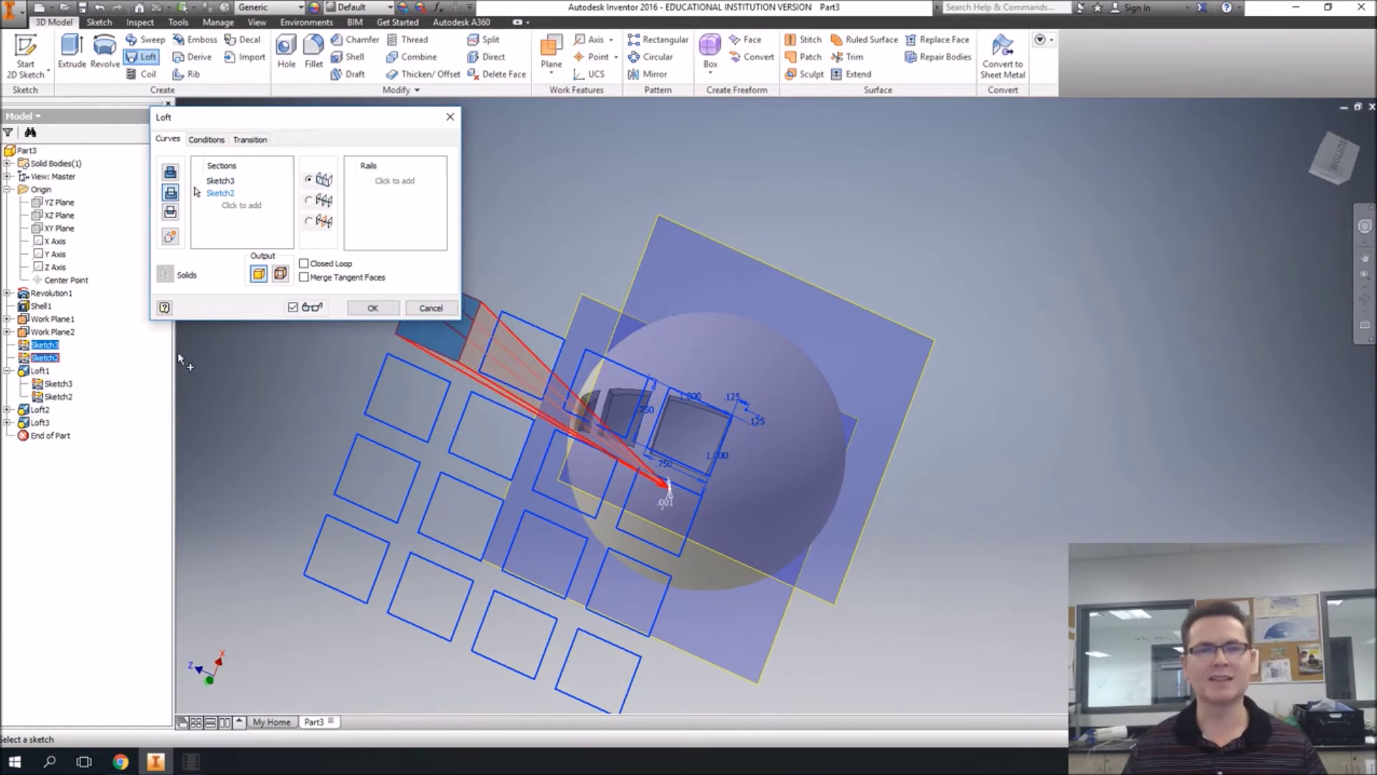
left_click(371, 308)
mouse_move(560, 465)
middle_mouse_down("shift")
mouse_move(834, 464)
mouse_move(627, 525)
middle_mouse_up("shift")
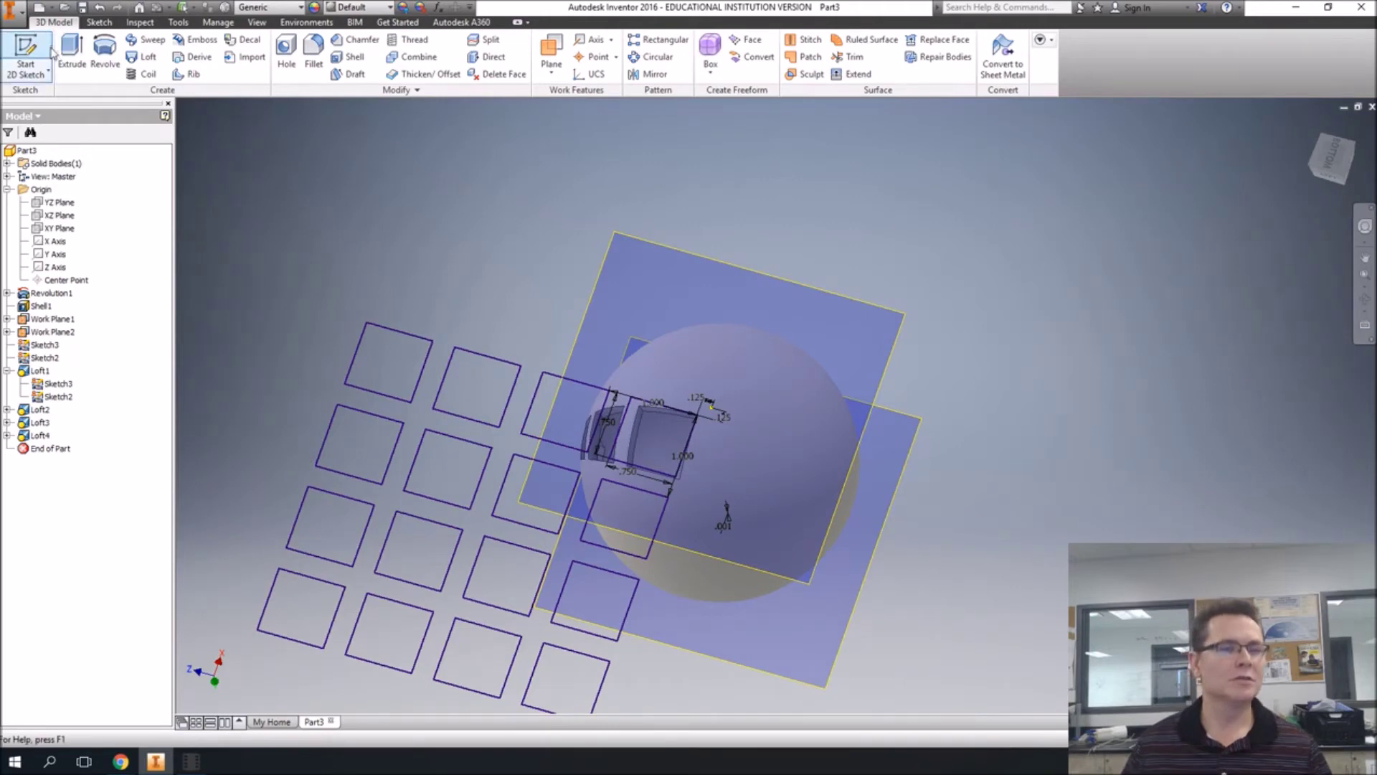
Step: Begin another loft with the next grid square as its first section and reorient the view
left_click(148, 56)
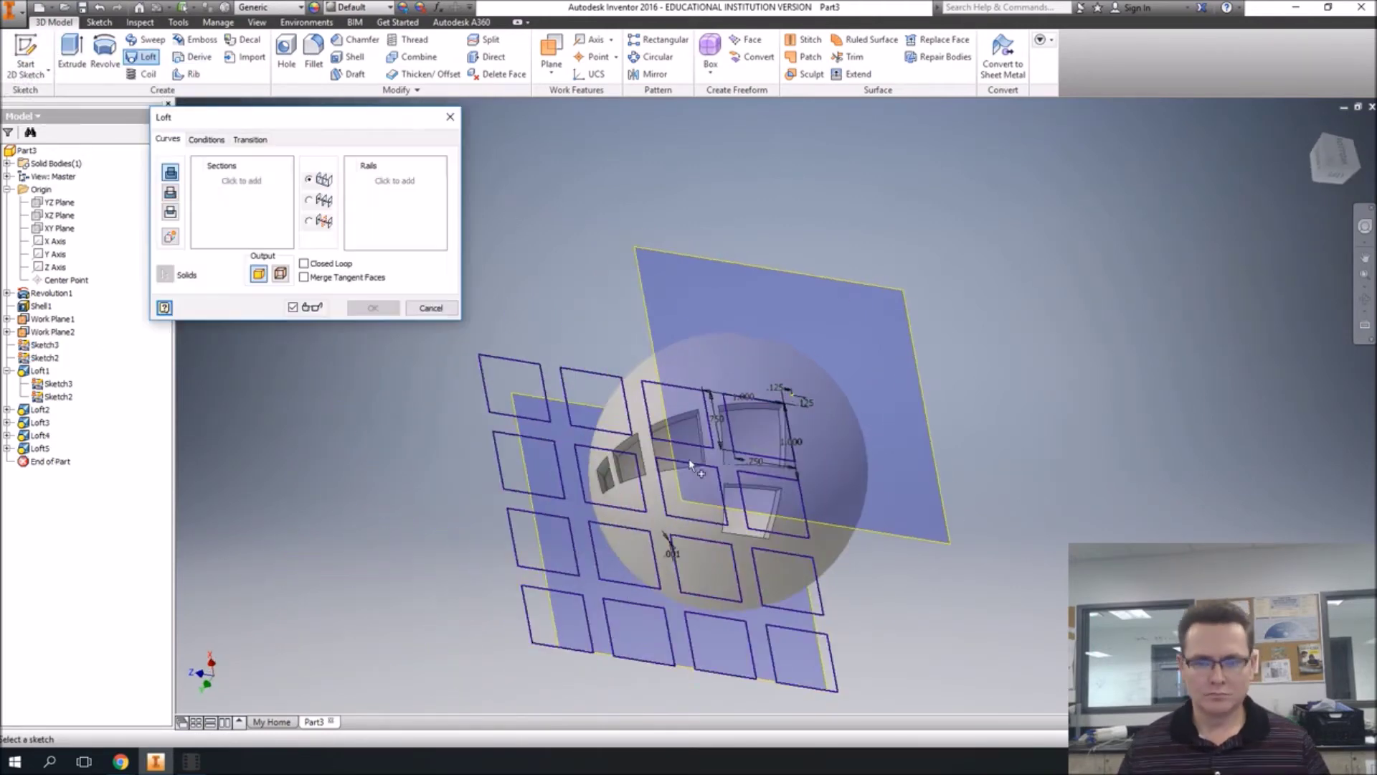
left_click(45, 357)
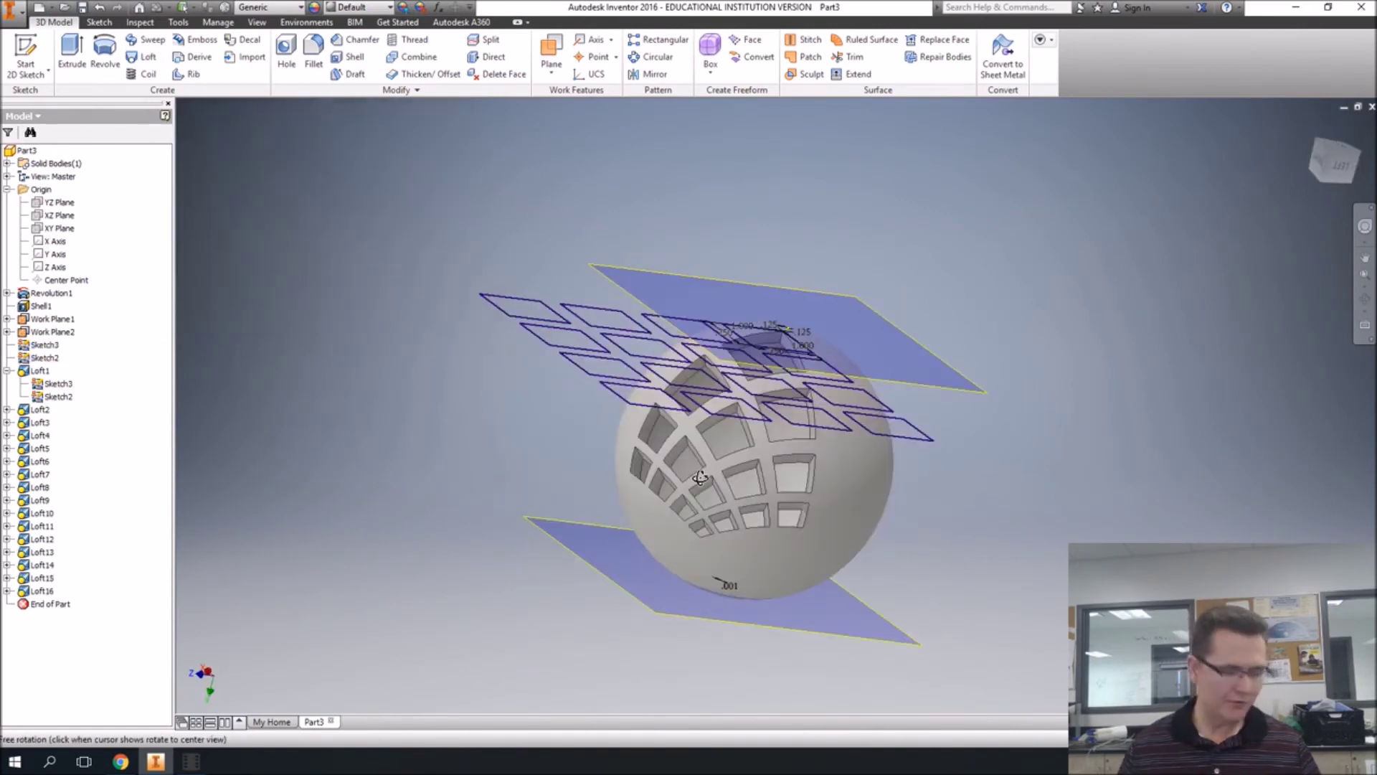
left_click_drag(700, 477, 668, 544)
key("Escape")
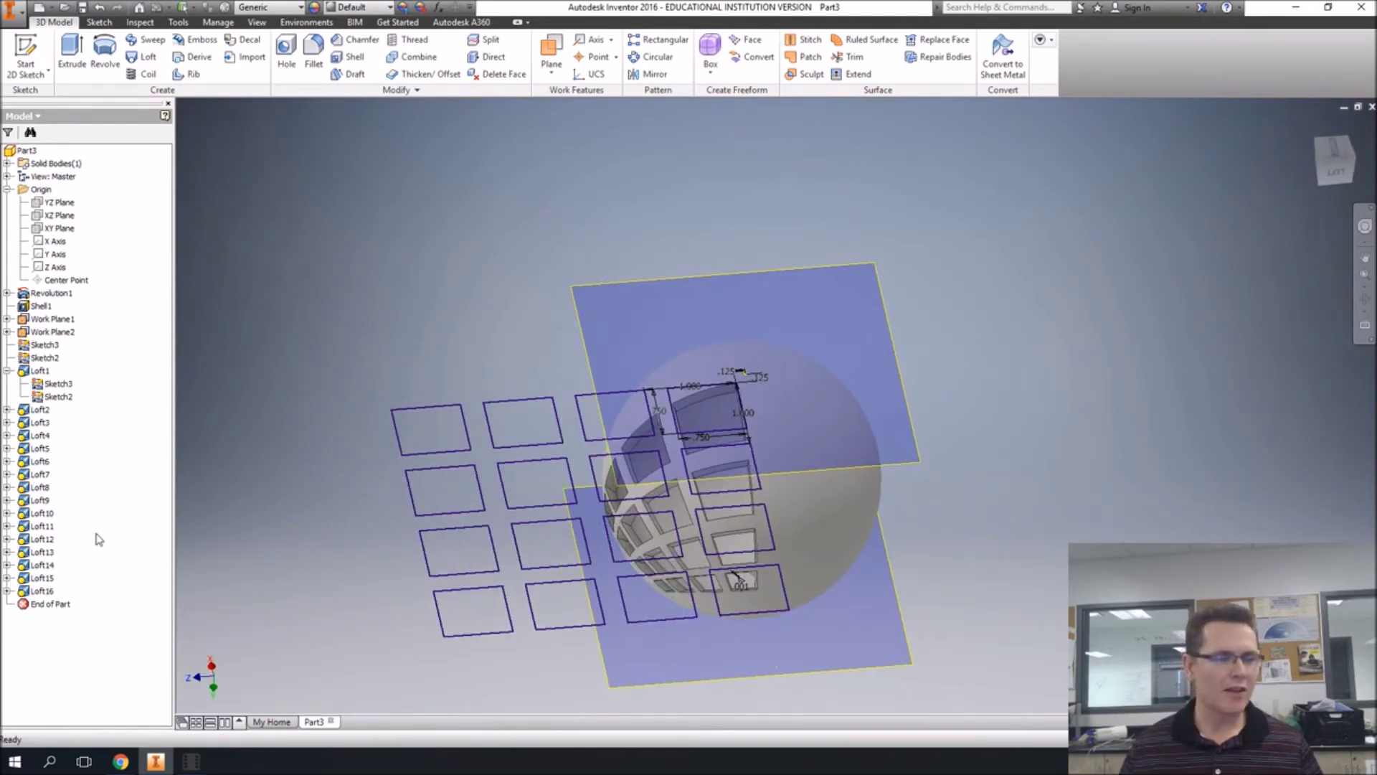
Step: Hide Sketch2 and Sketch3's rectangles in the view
right_click(64, 398)
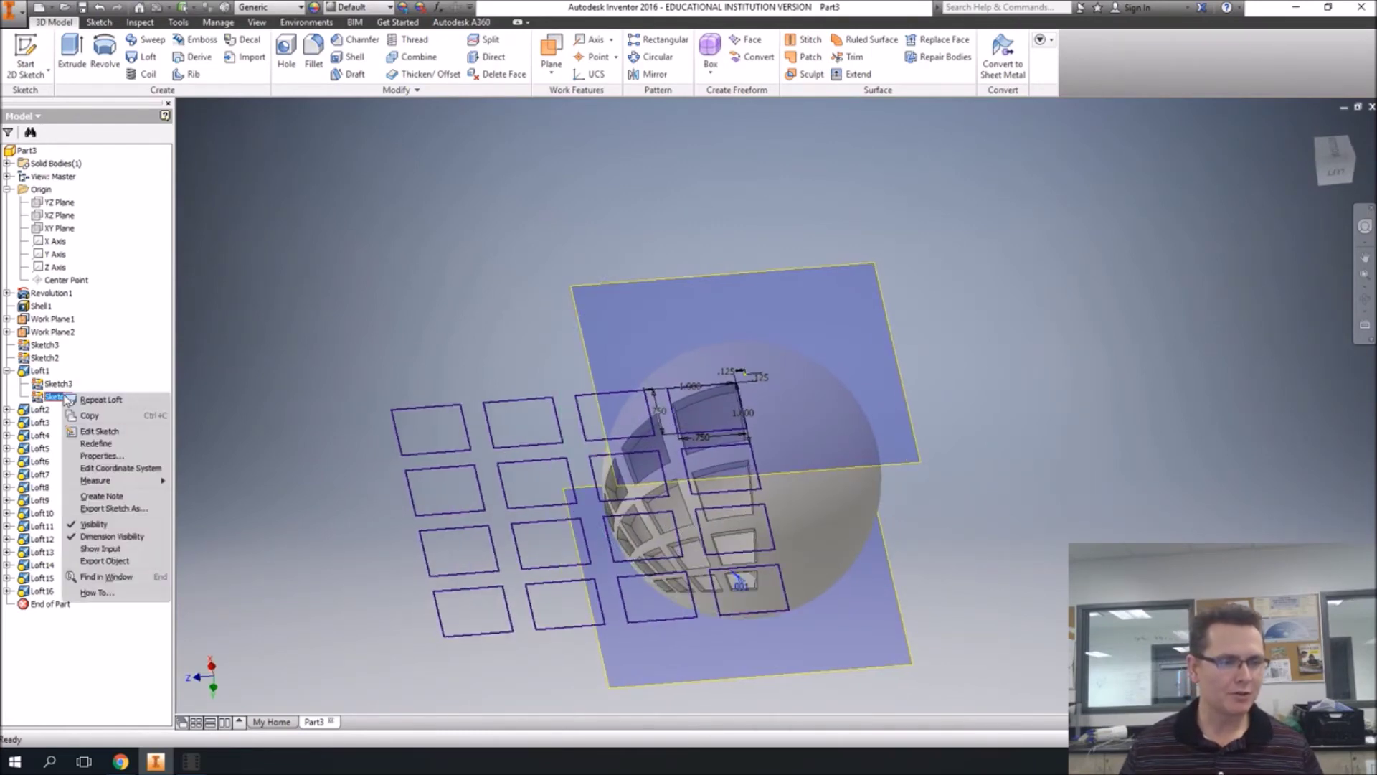
left_click(103, 528)
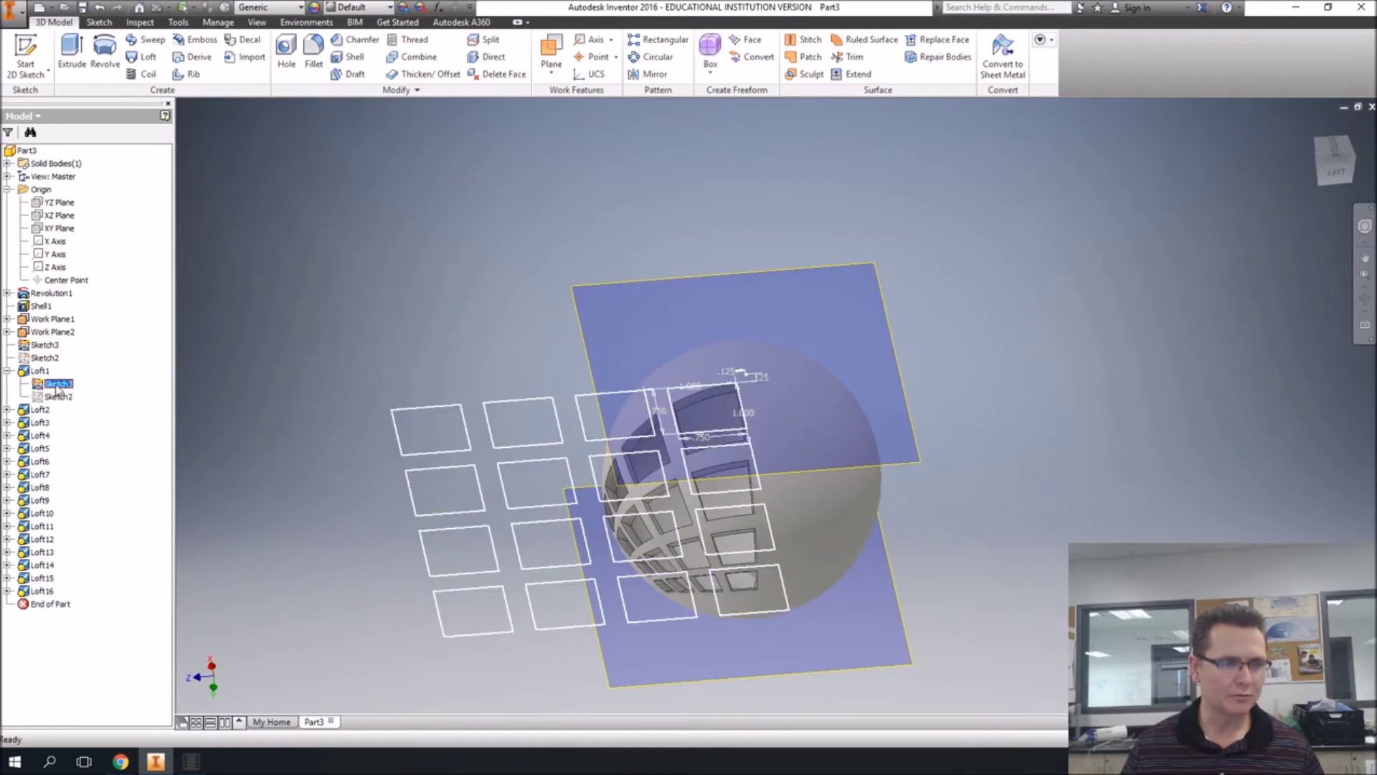
right_click(58, 384)
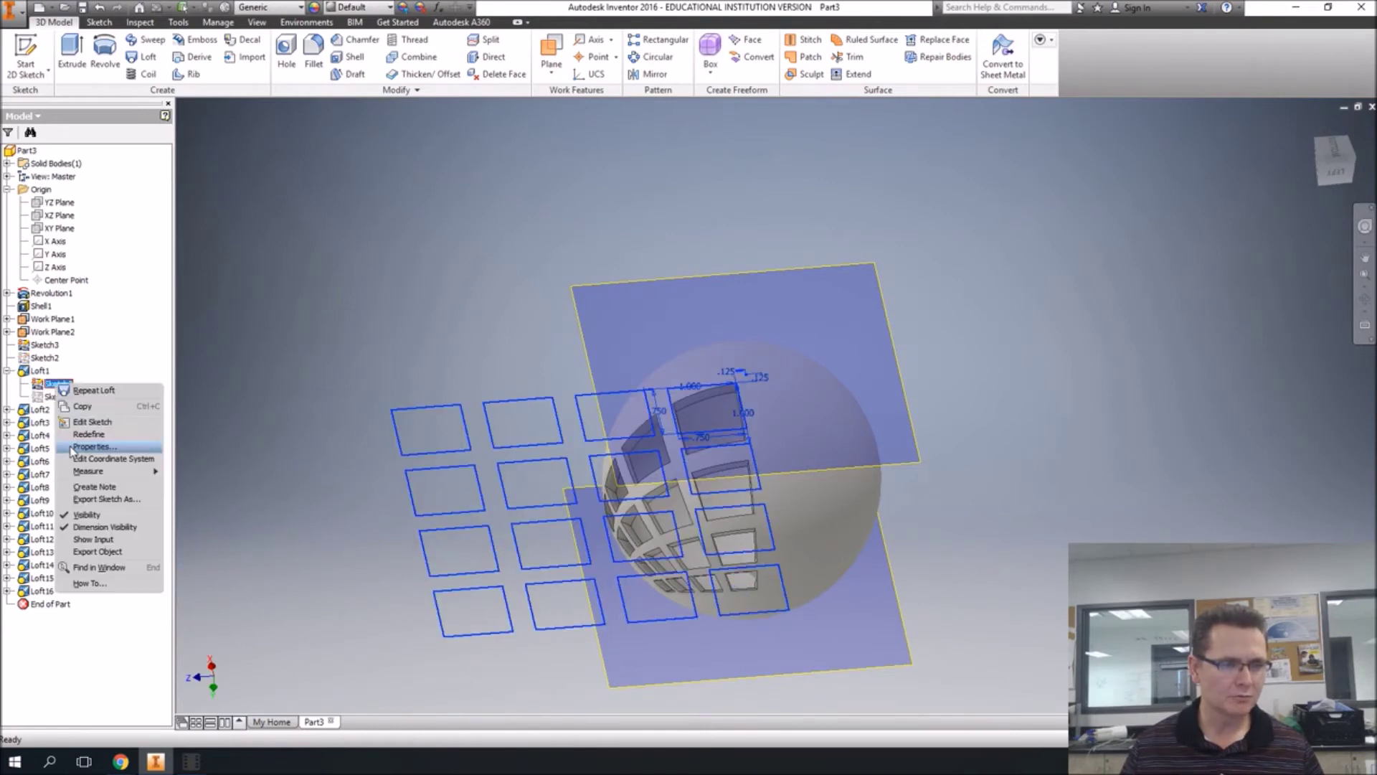
left_click(86, 515)
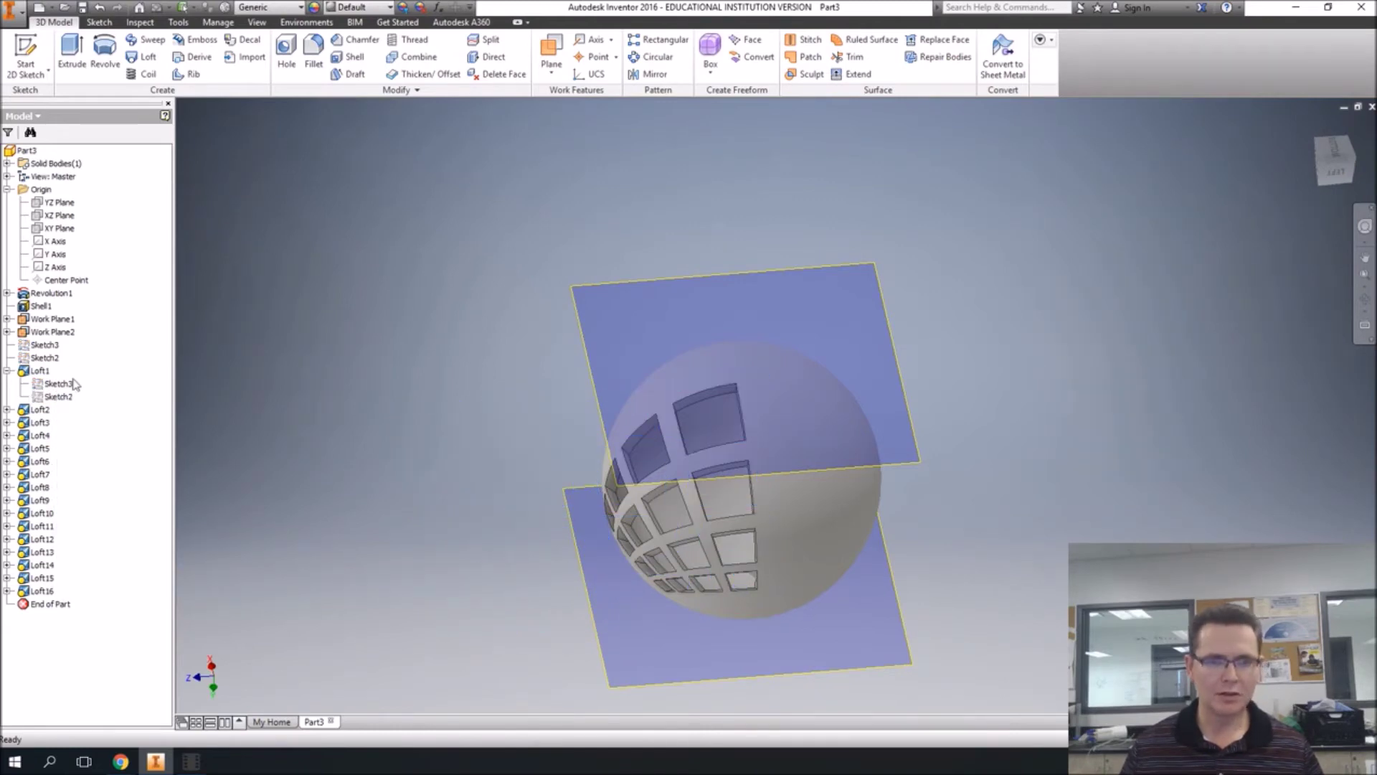
Step: Hide the upper Work Plane1
left_click(585, 346)
right_click(584, 346)
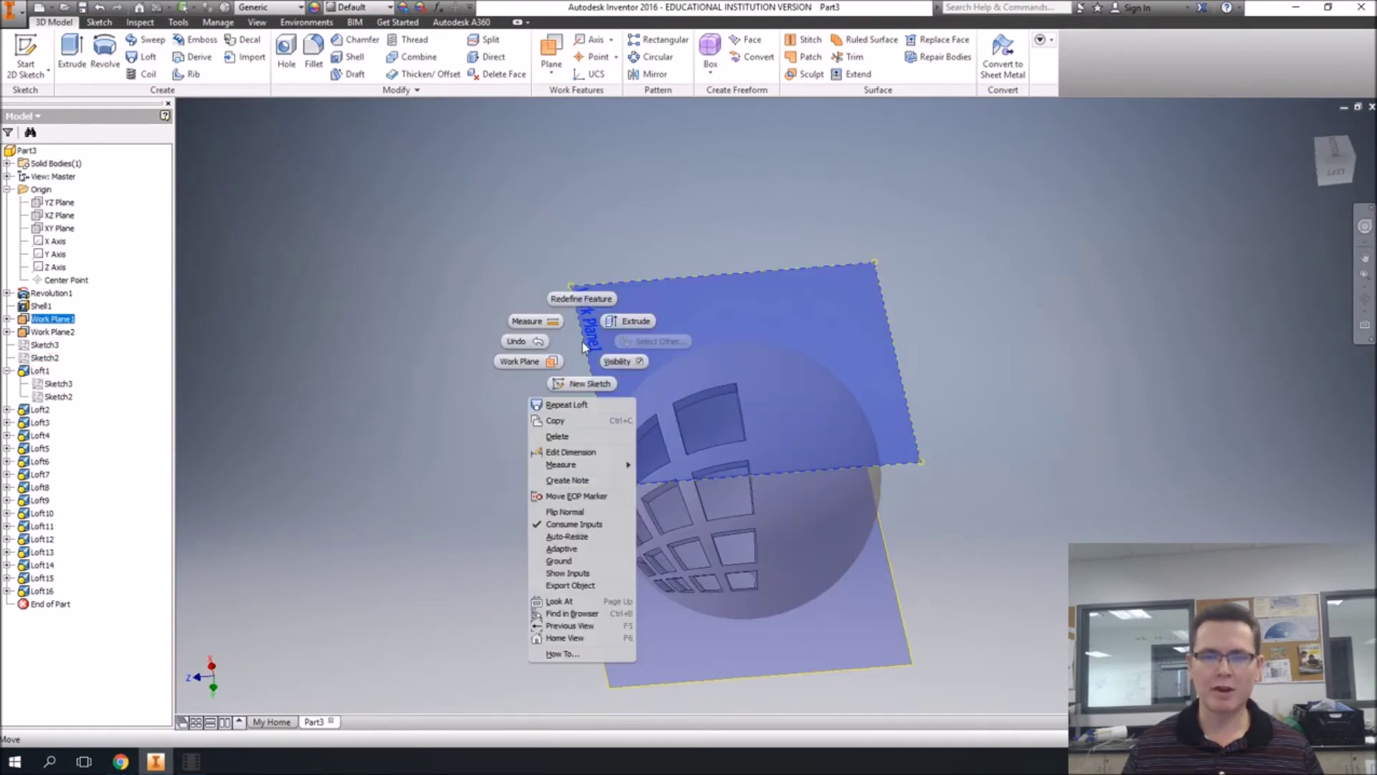
left_click(622, 365)
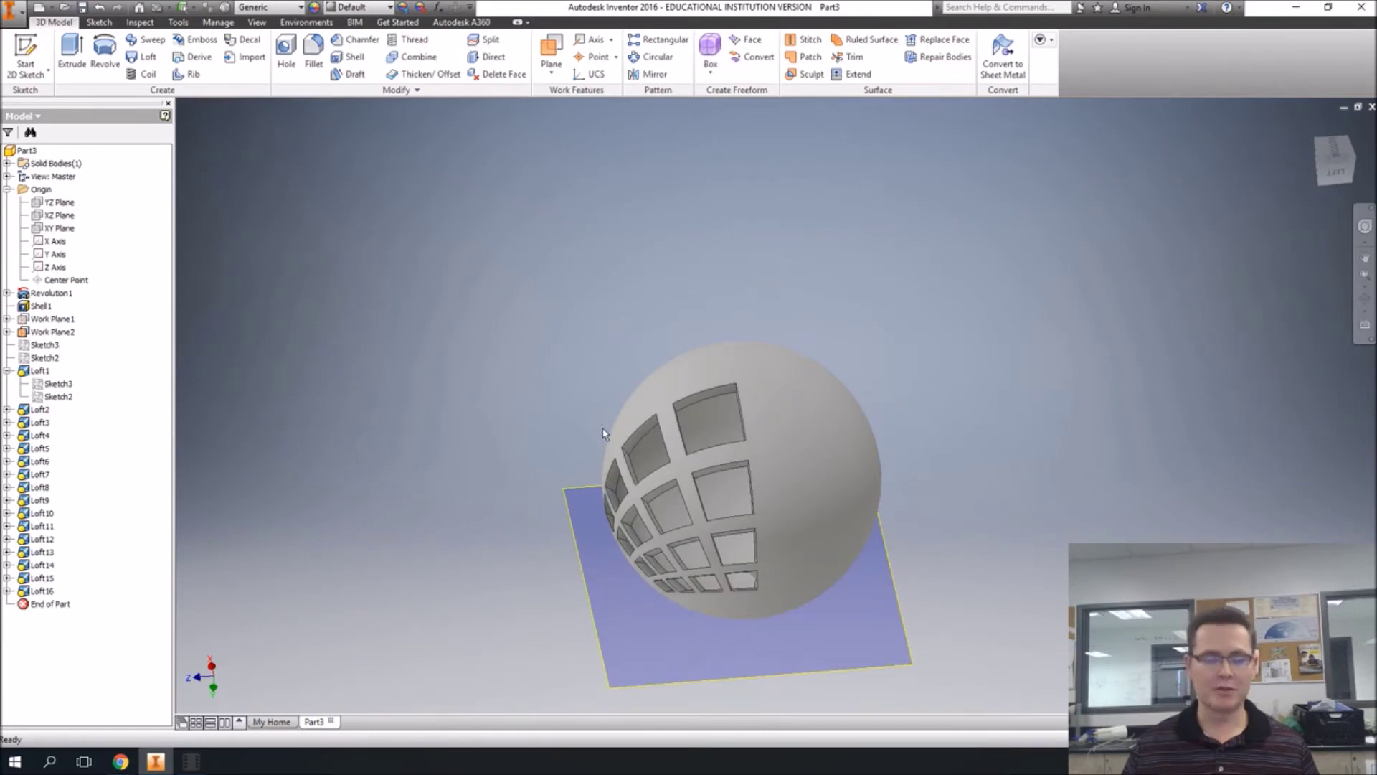
key("F4")
Step: Orbit the sphere with its sixteen square openings and bring up the Circular Pattern dialog
left_click_drag(651, 406, 670, 431)
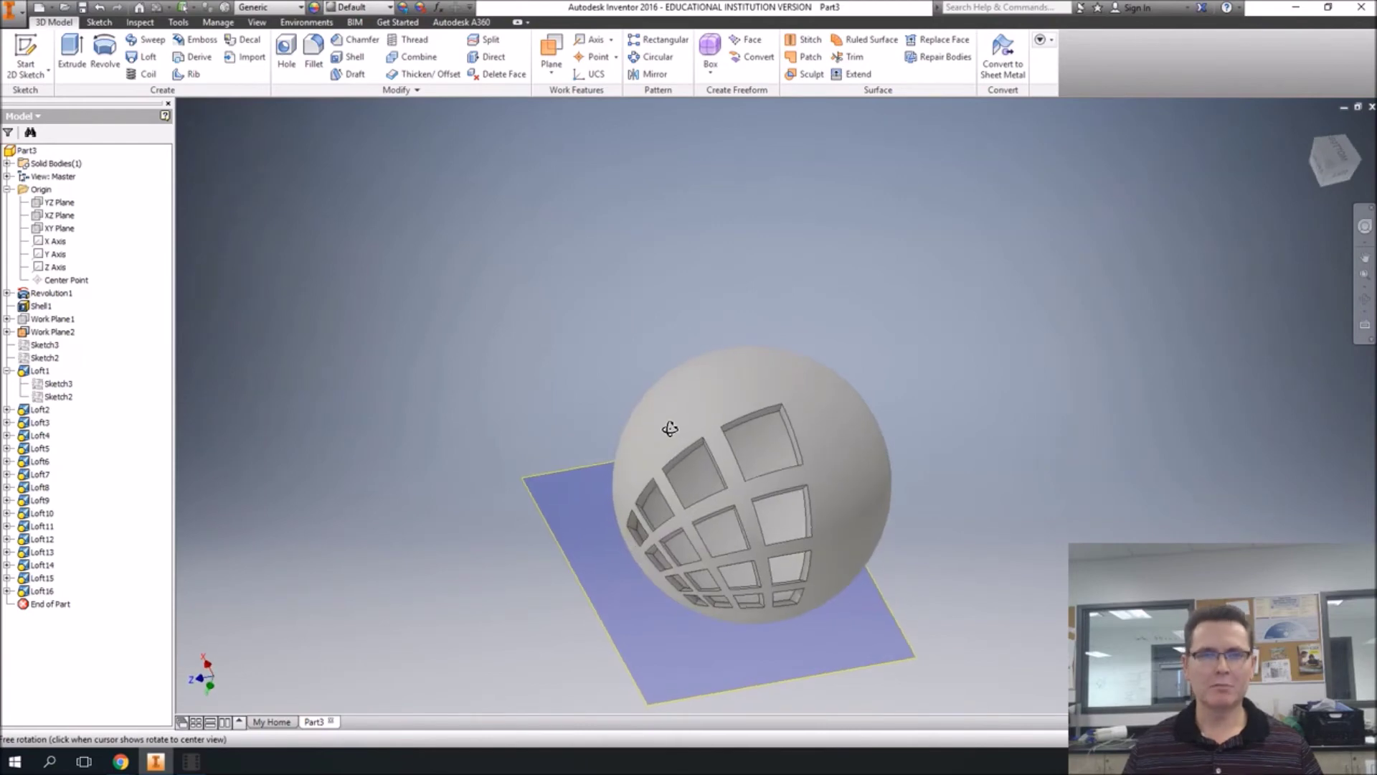
key("Escape")
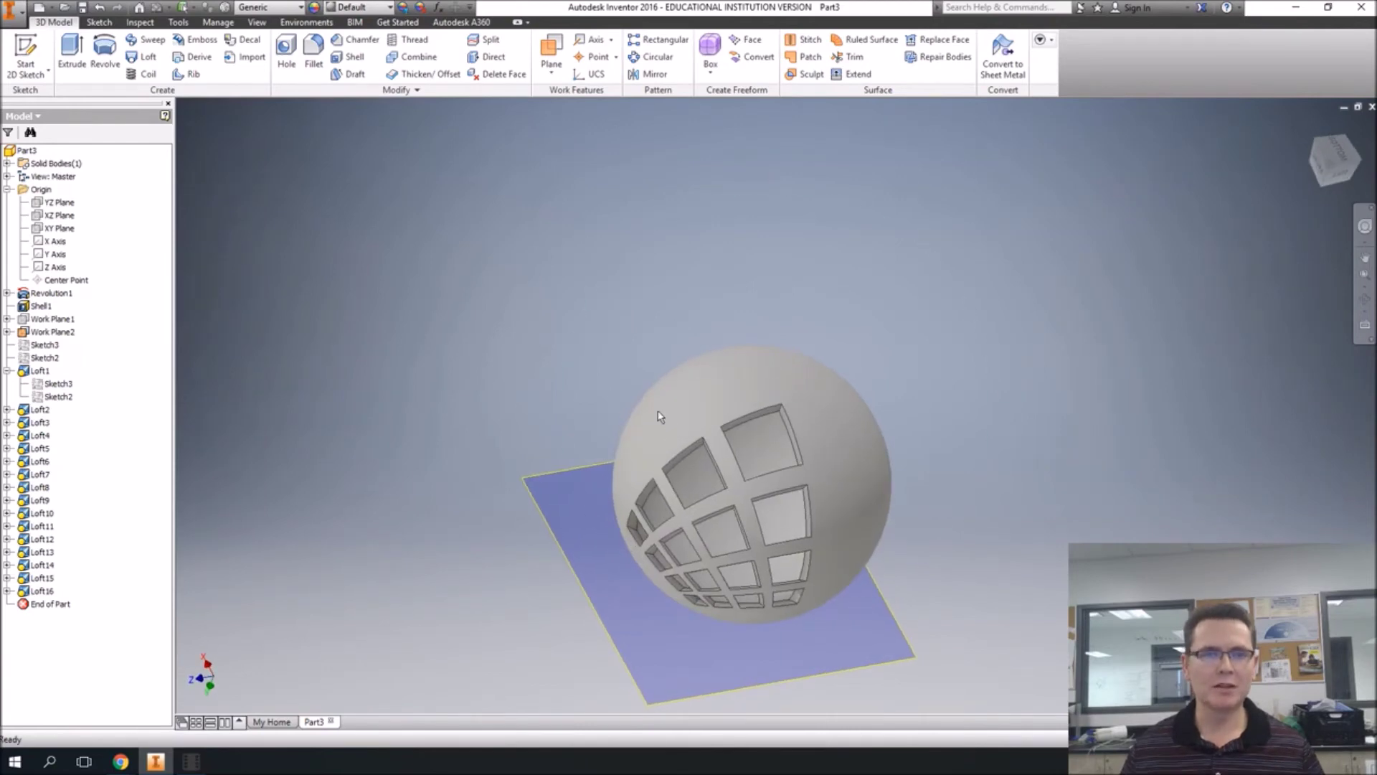
left_click(665, 59)
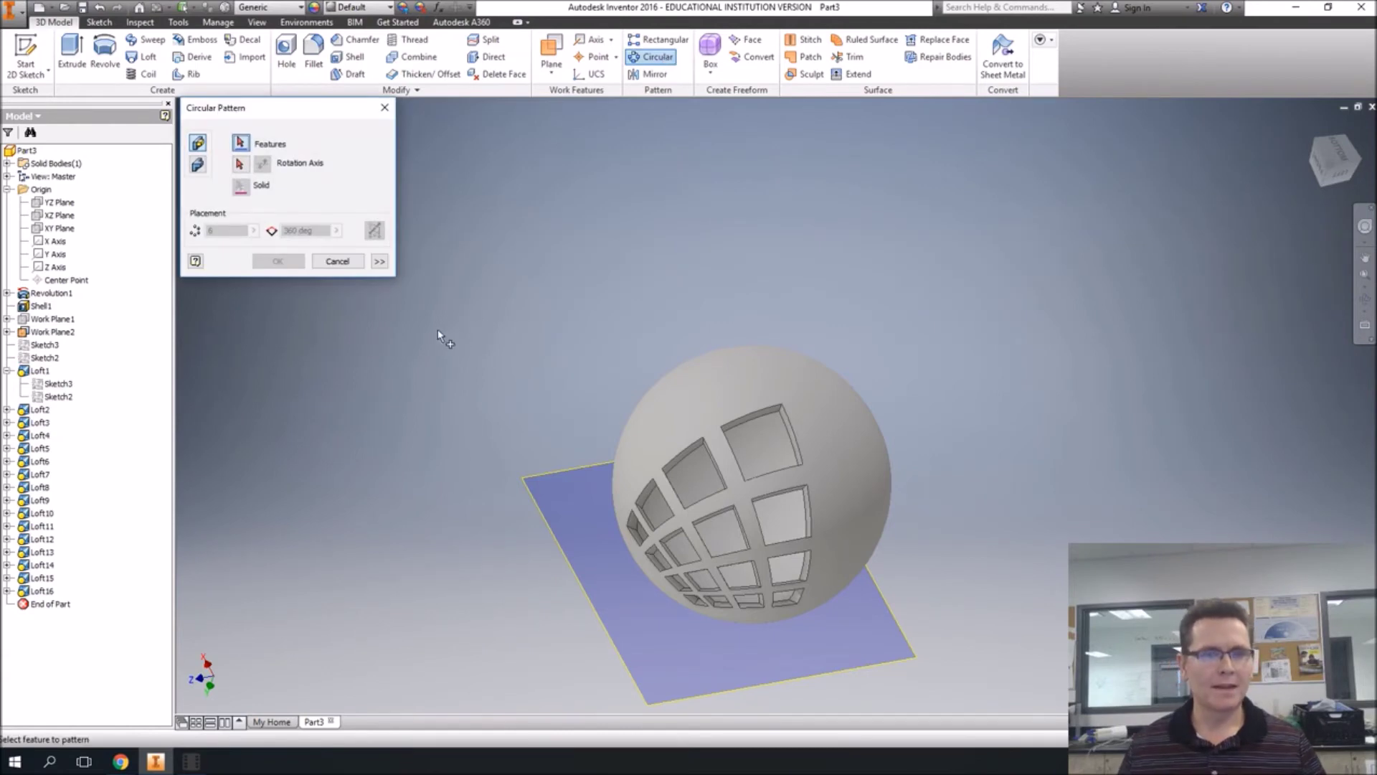
Step: Select Loft1 through Loft16 as pattern features and the Y Axis as rotation axis
left_click(44, 372)
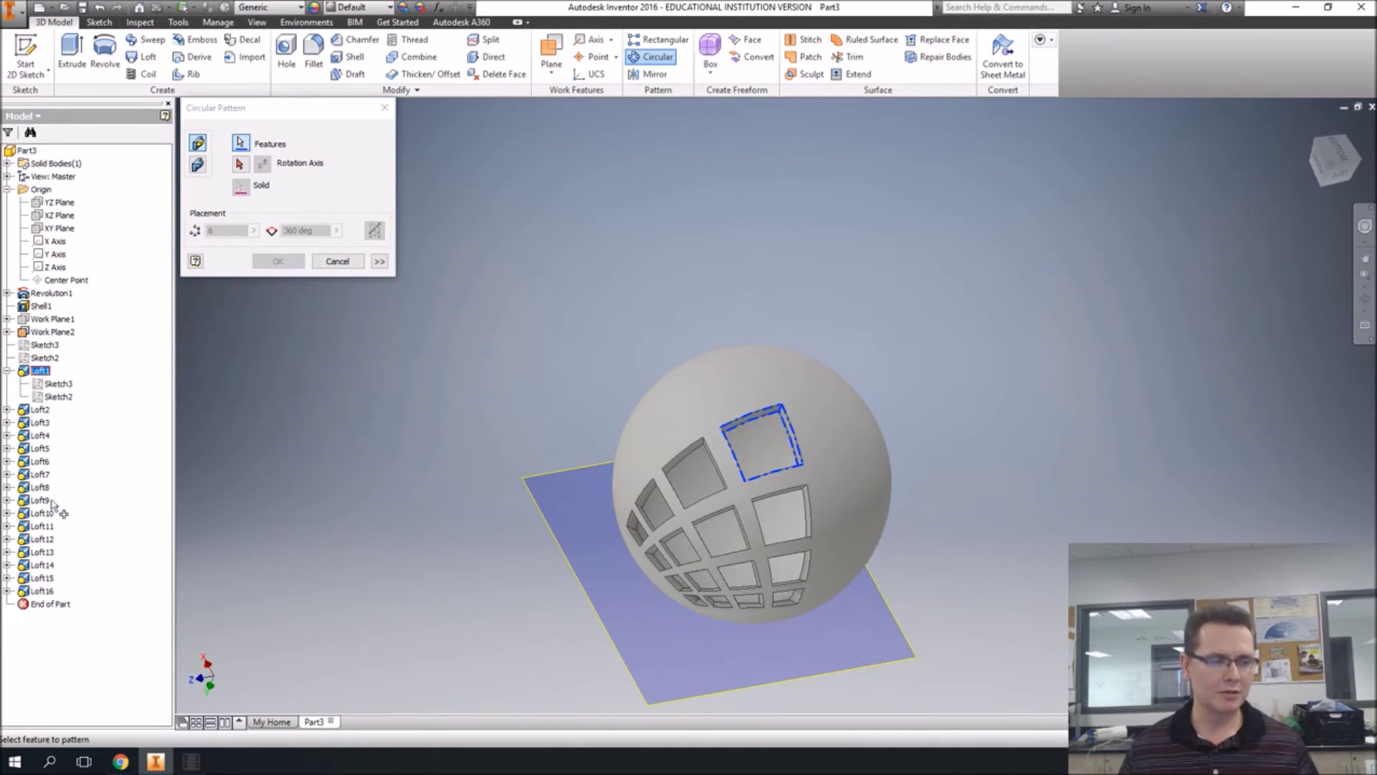
left_click(43, 591, "shift")
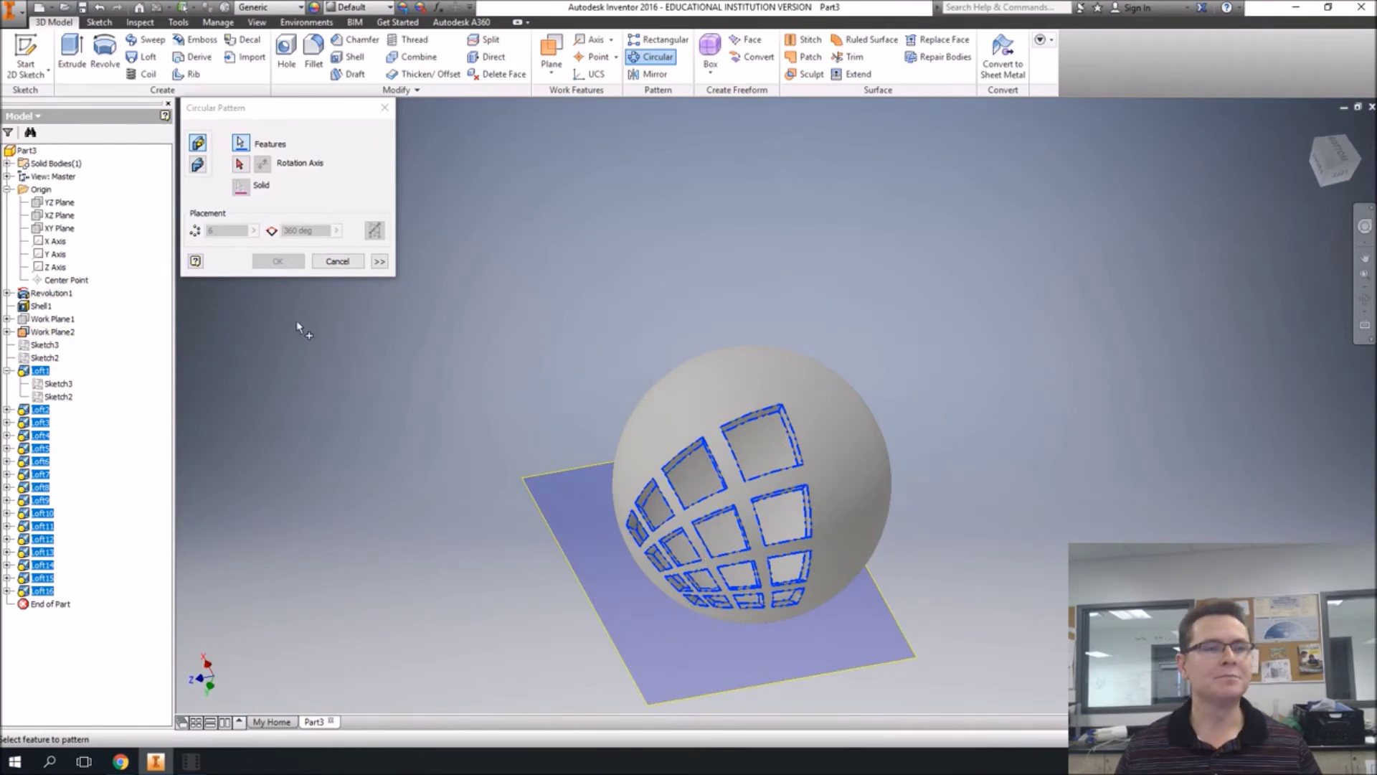
left_click(240, 165)
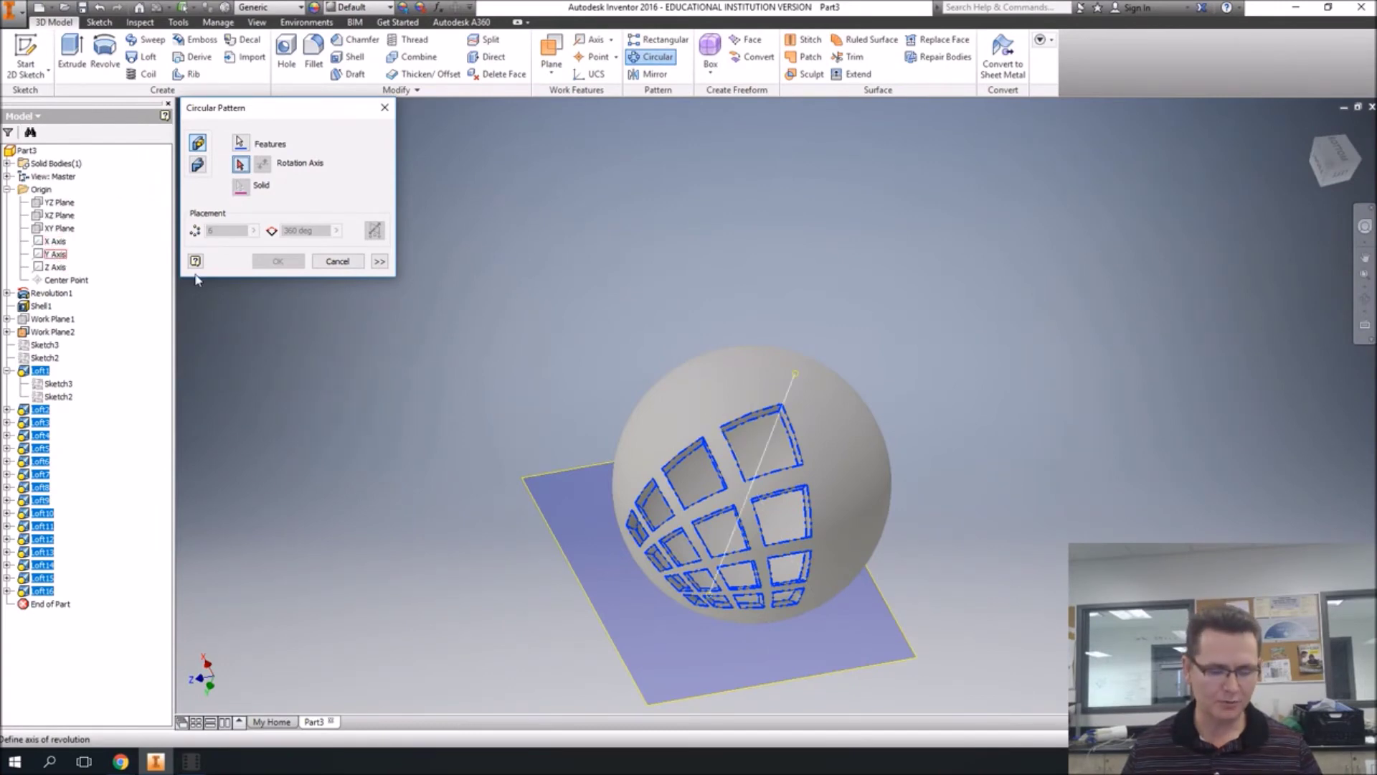
middle_click_drag(707, 362, 724, 320, "shift")
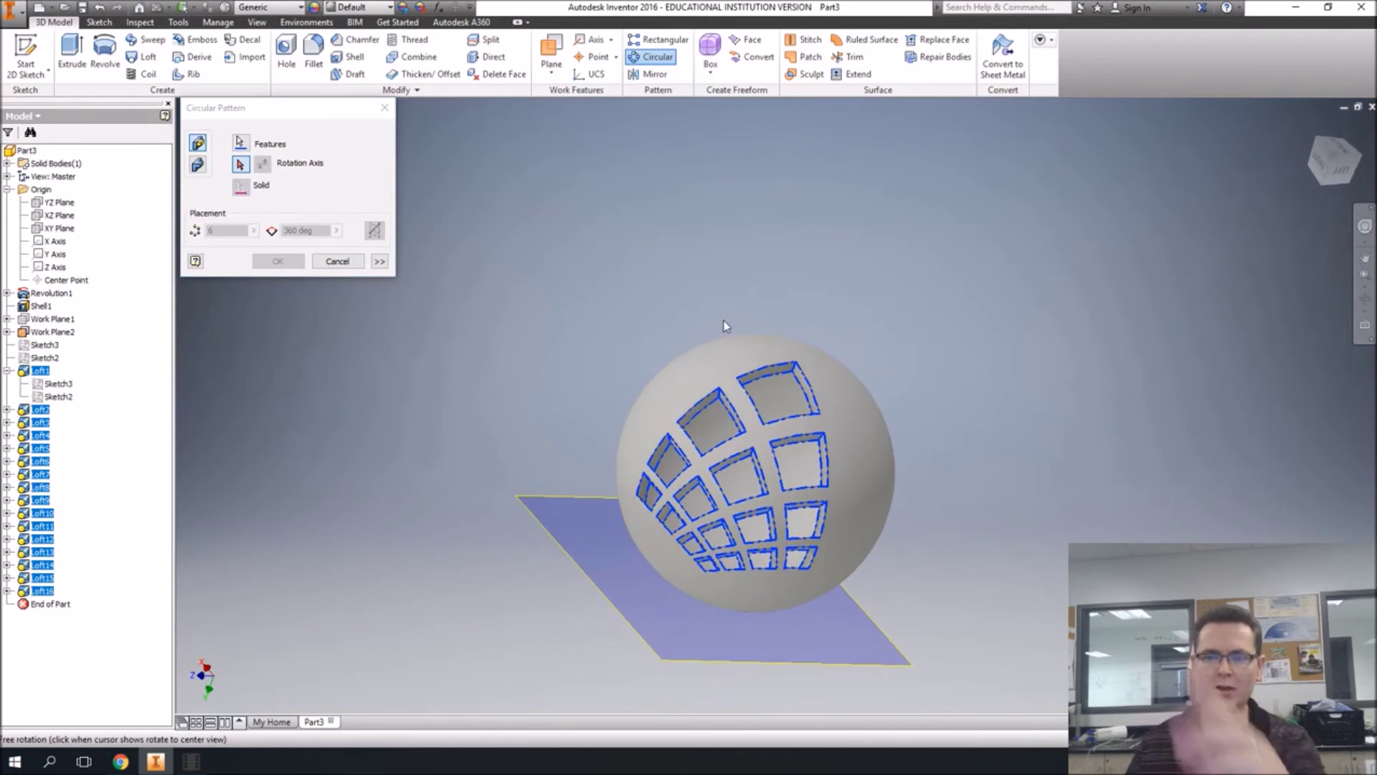
left_click(52, 256)
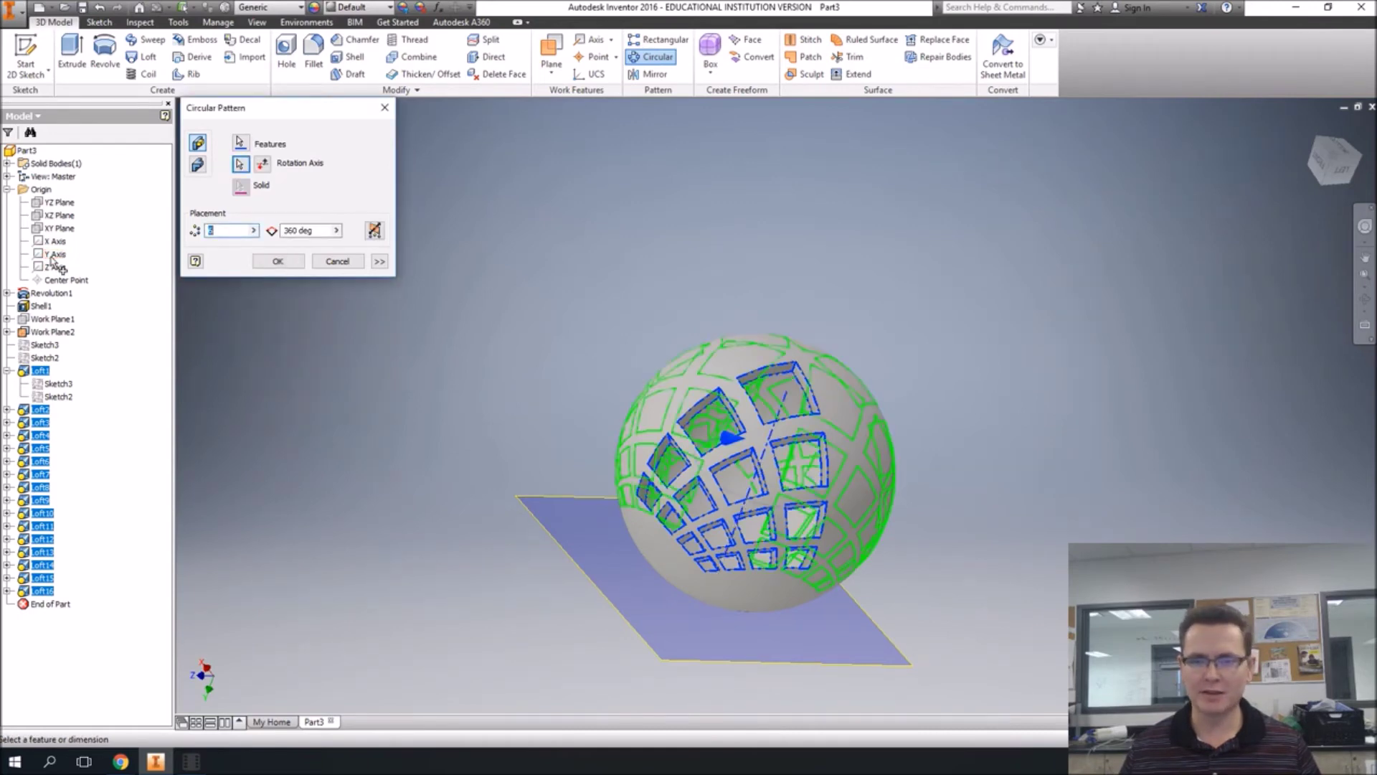
key("F4")
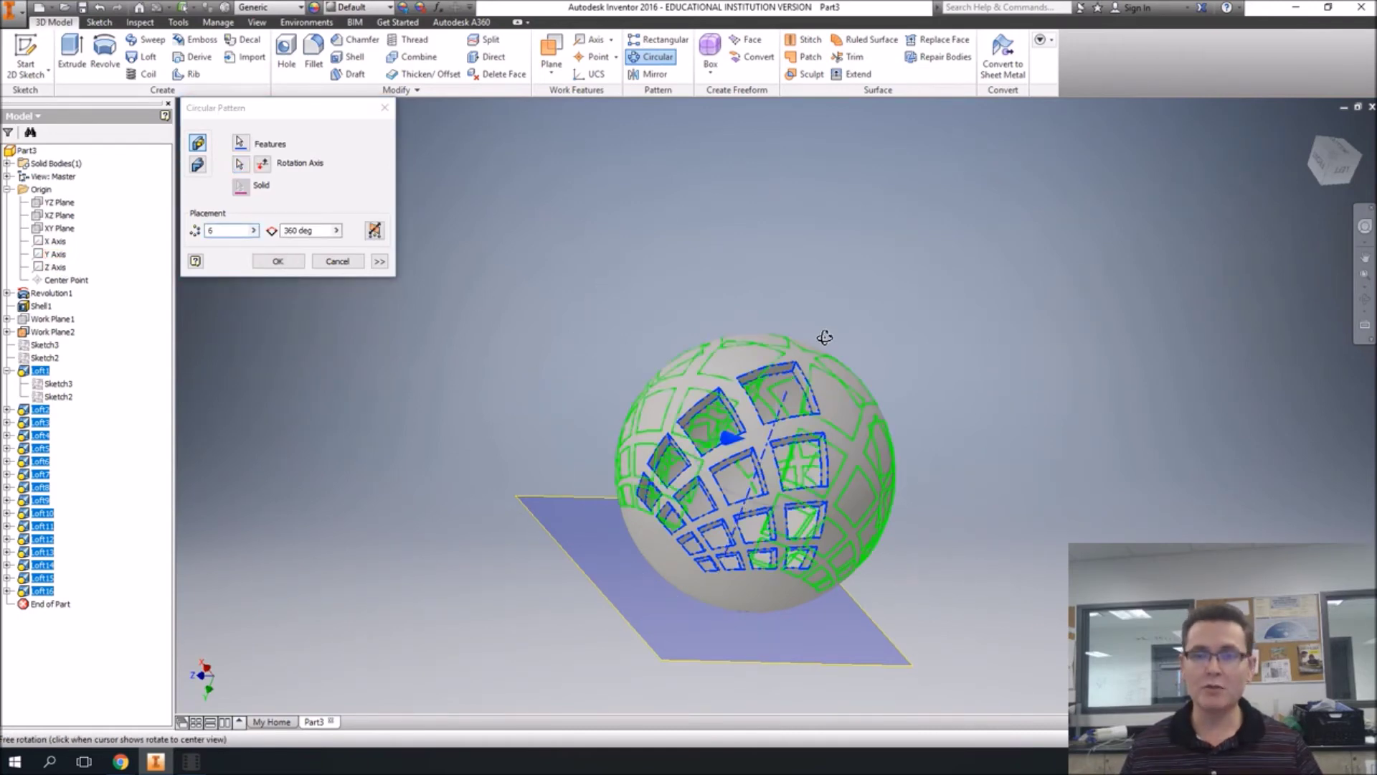
left_click_drag(822, 332, 795, 426)
left_click_drag(791, 406, 794, 390)
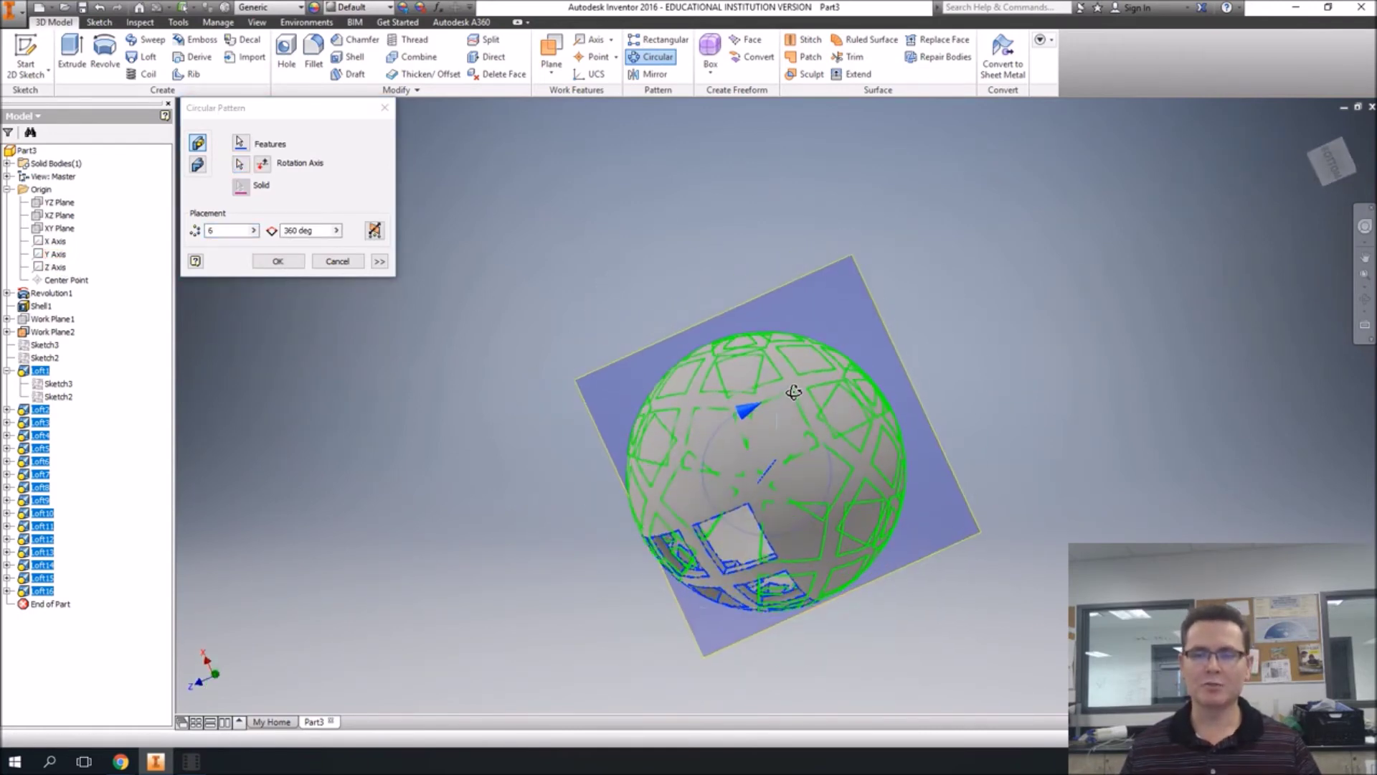
Step: Set the occurrence count to 4 over 360 deg and create the circular pattern
left_click(217, 230)
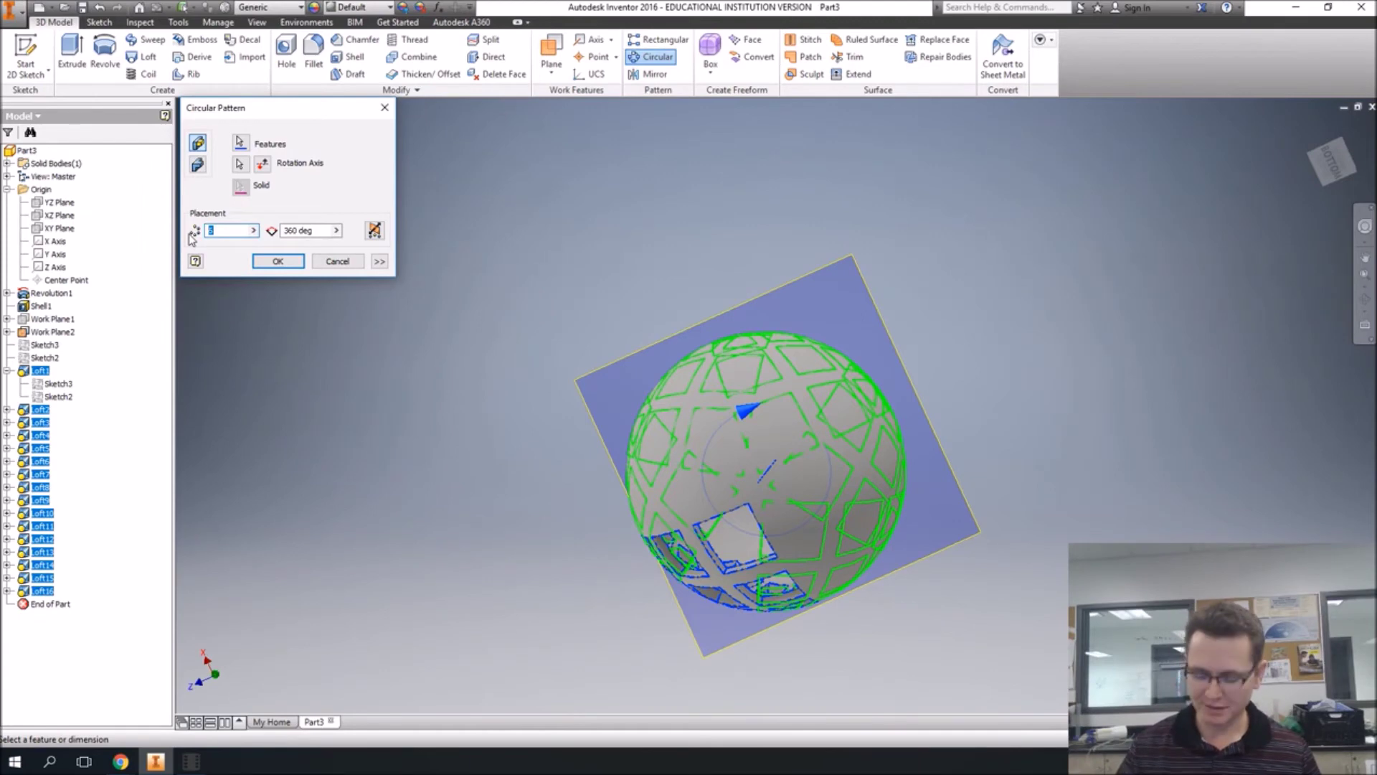
type("4")
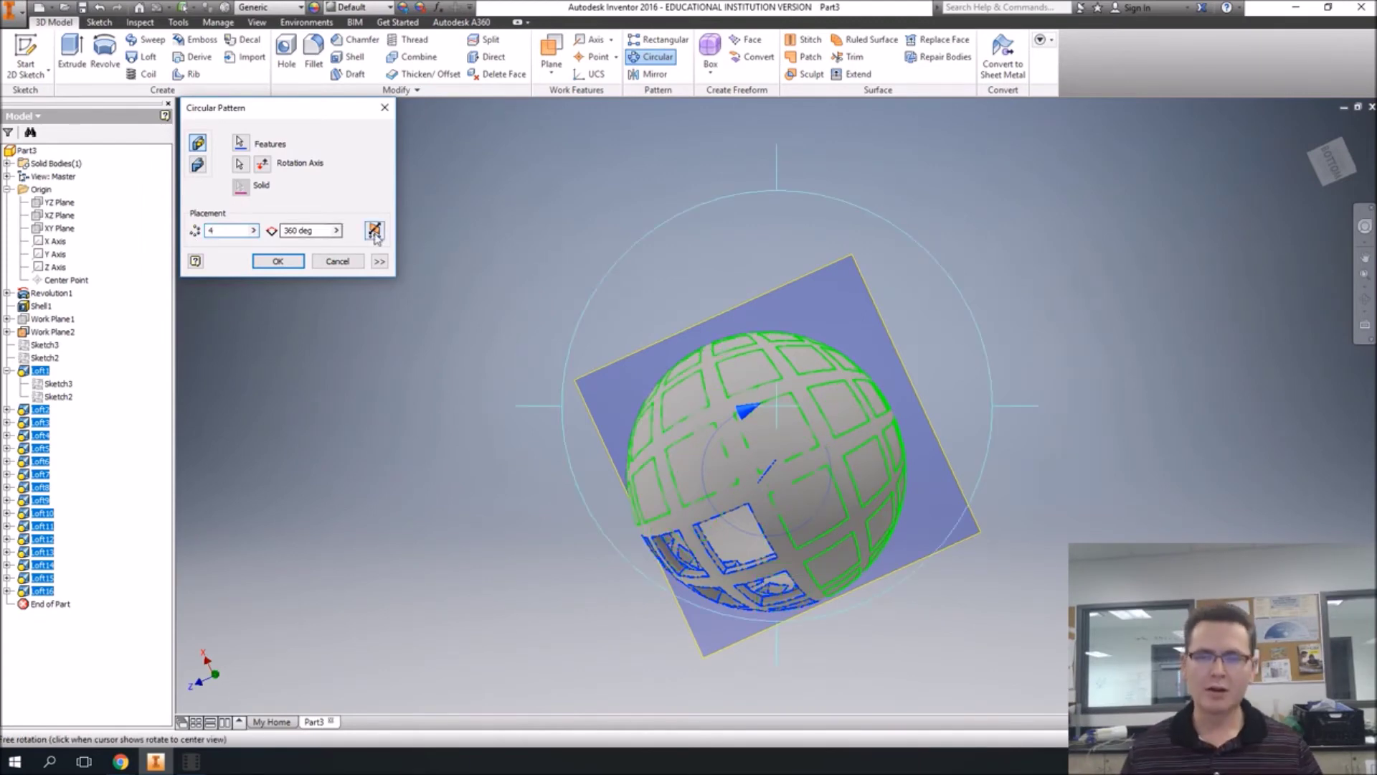
middle_click_drag(726, 440, 719, 584, "shift")
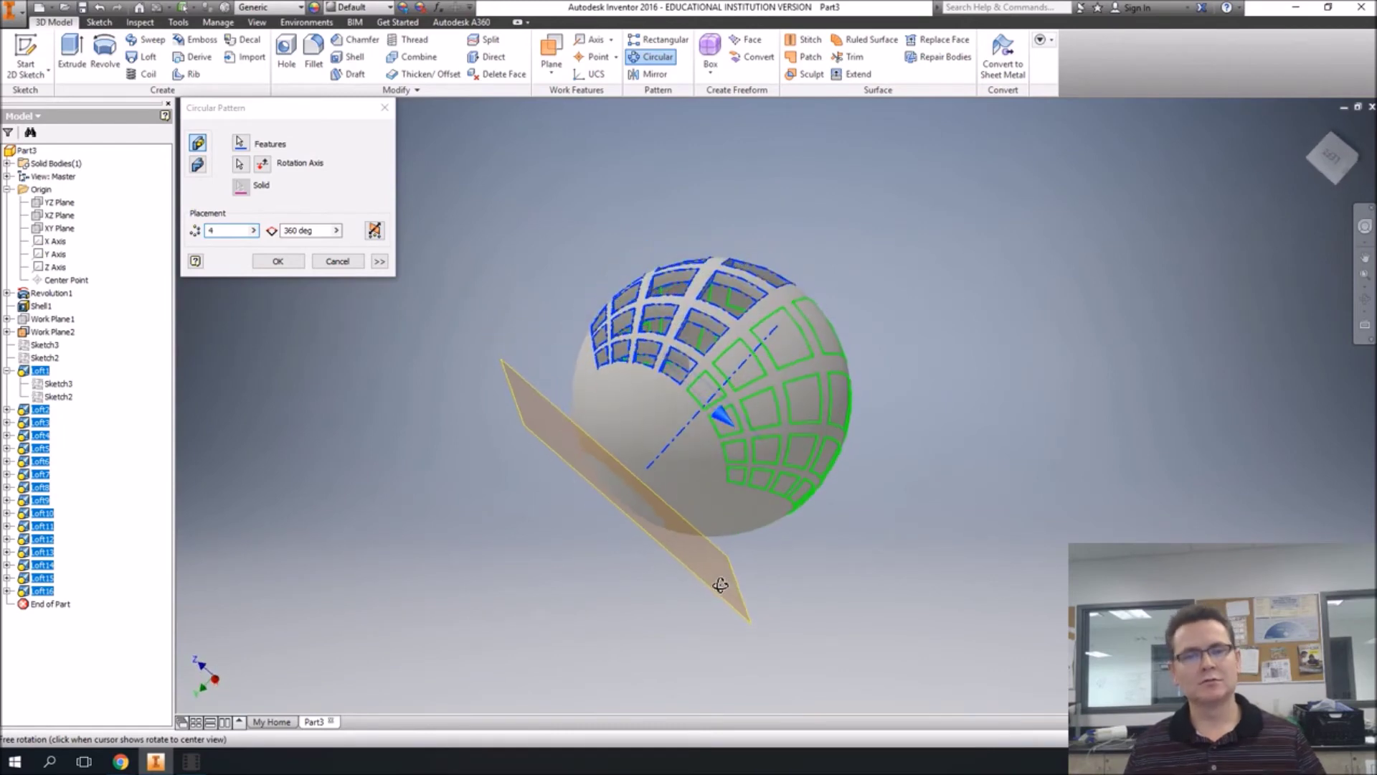
left_click(295, 264)
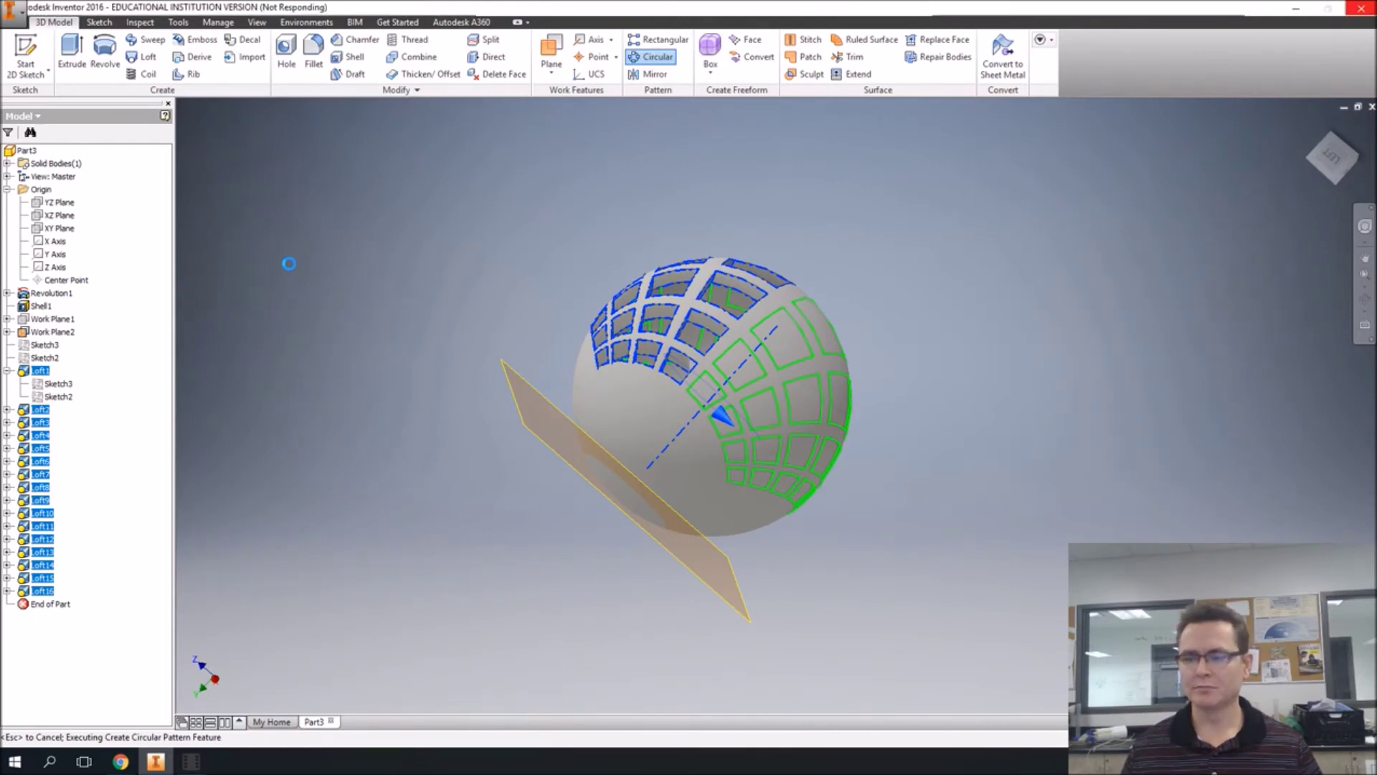
Step: Orbit around the patterned sphere to inspect the openings from Circular Pattern1
key("F4")
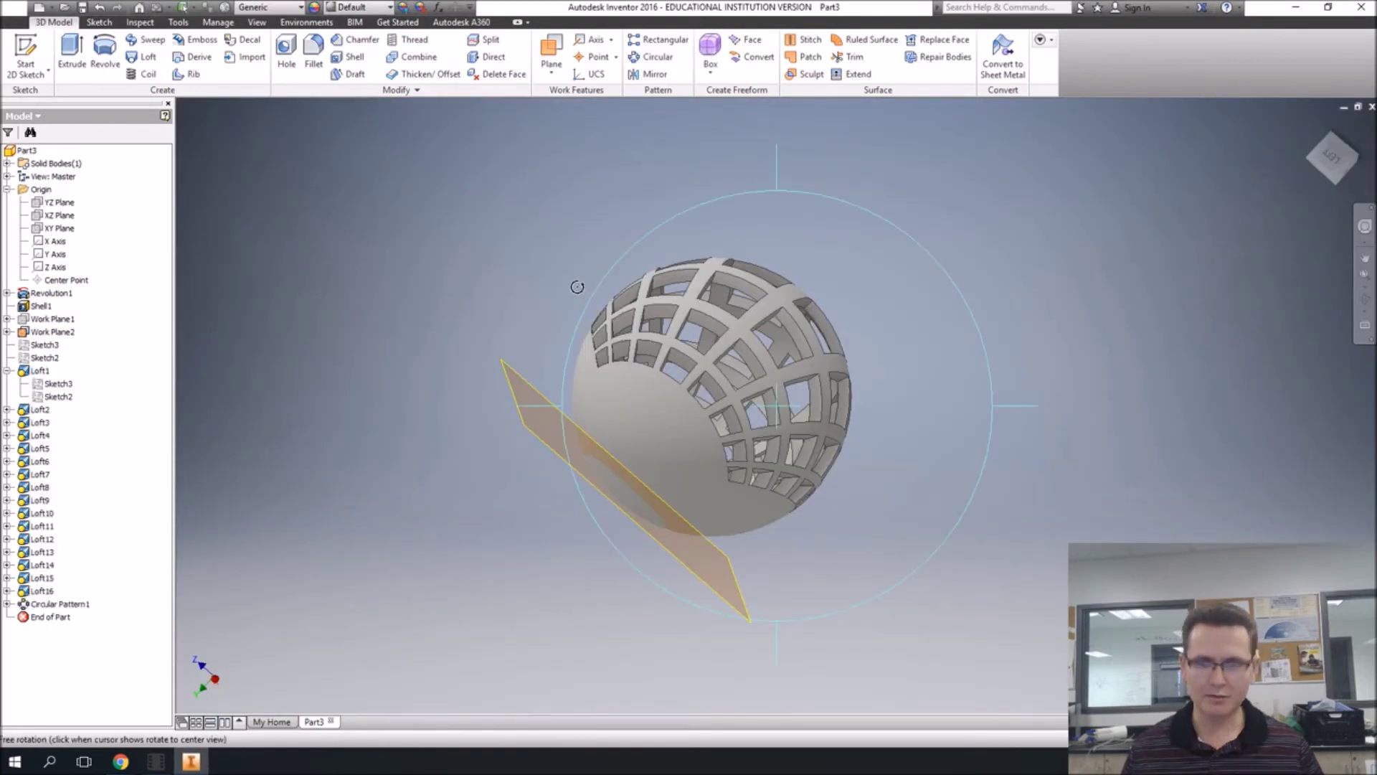
left_click_drag(752, 348, 713, 394)
key("Escape")
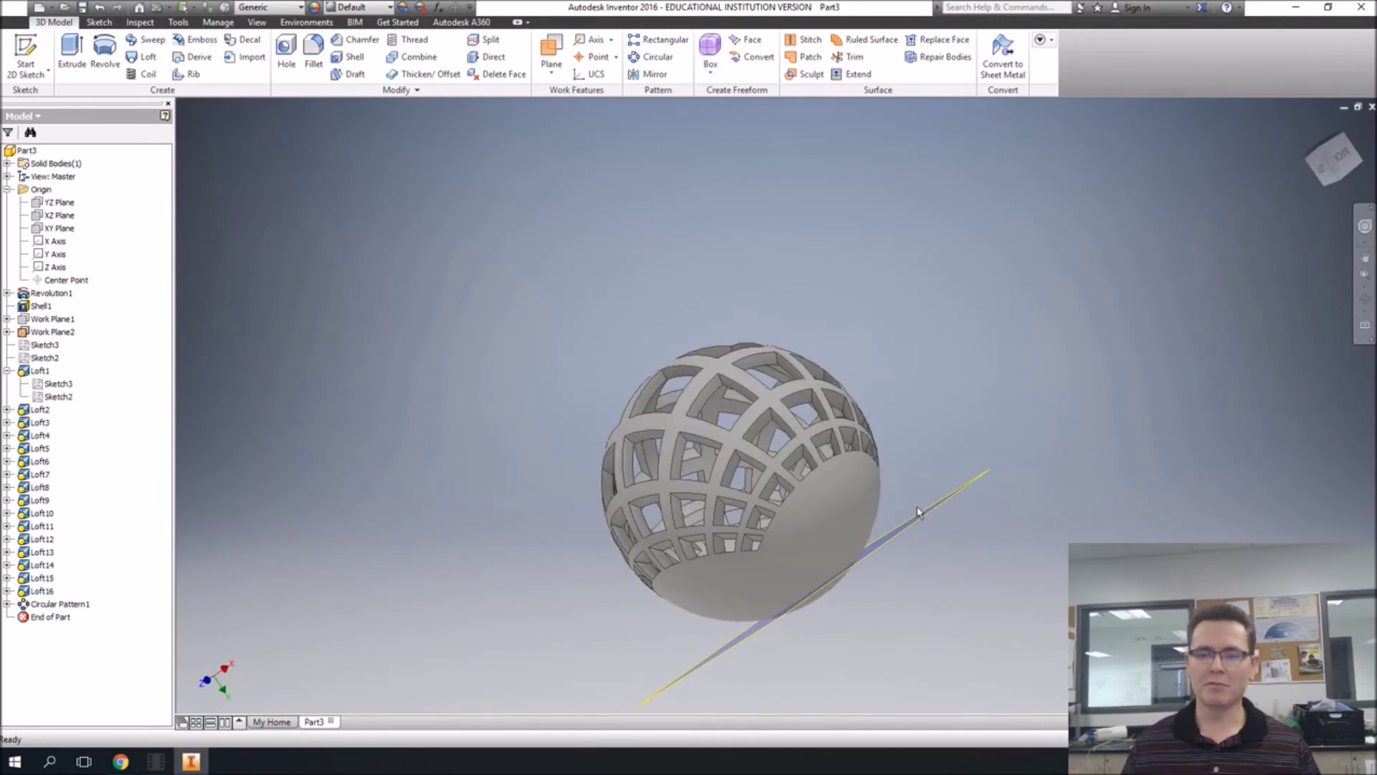
key("F4")
Step: Start a new 2D sketch, Sketch4, on Work Plane1
left_click_drag(733, 360, 822, 390)
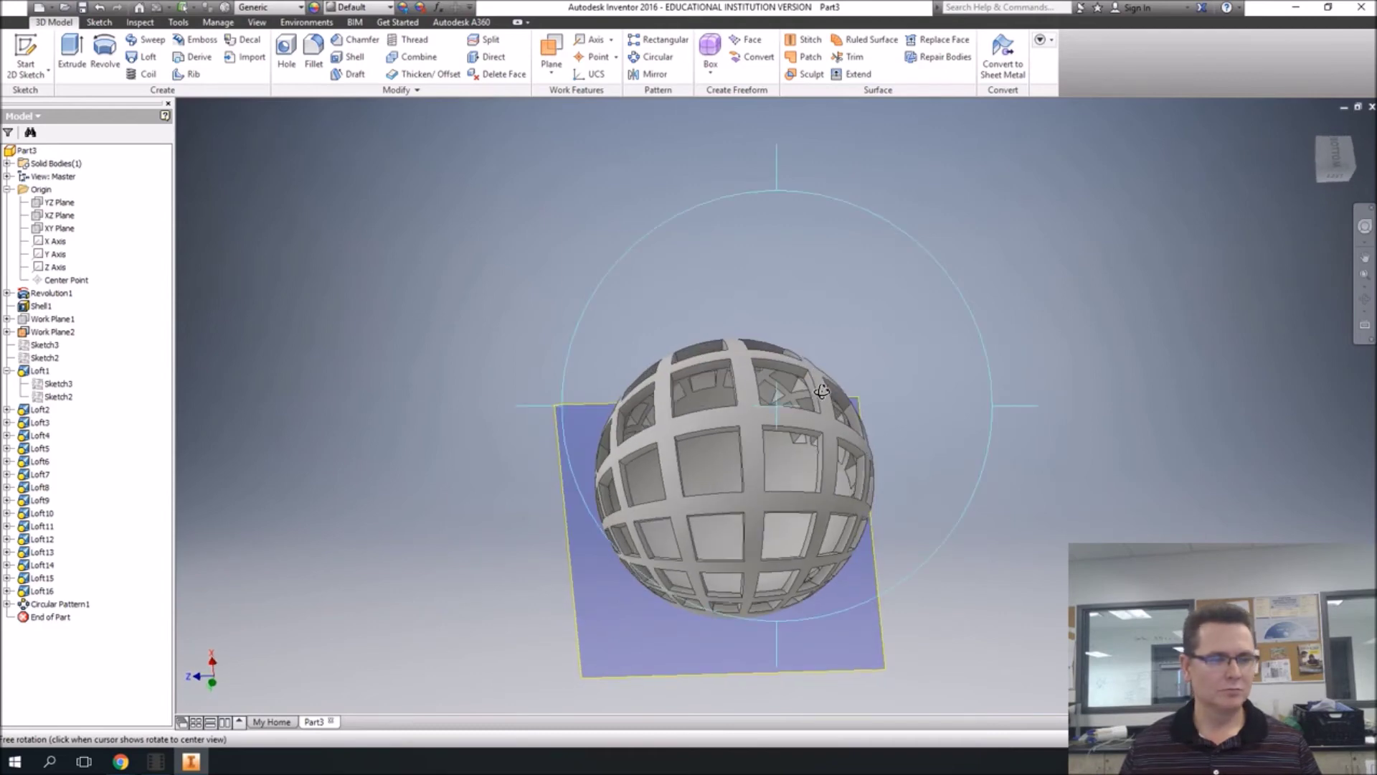
key("Escape")
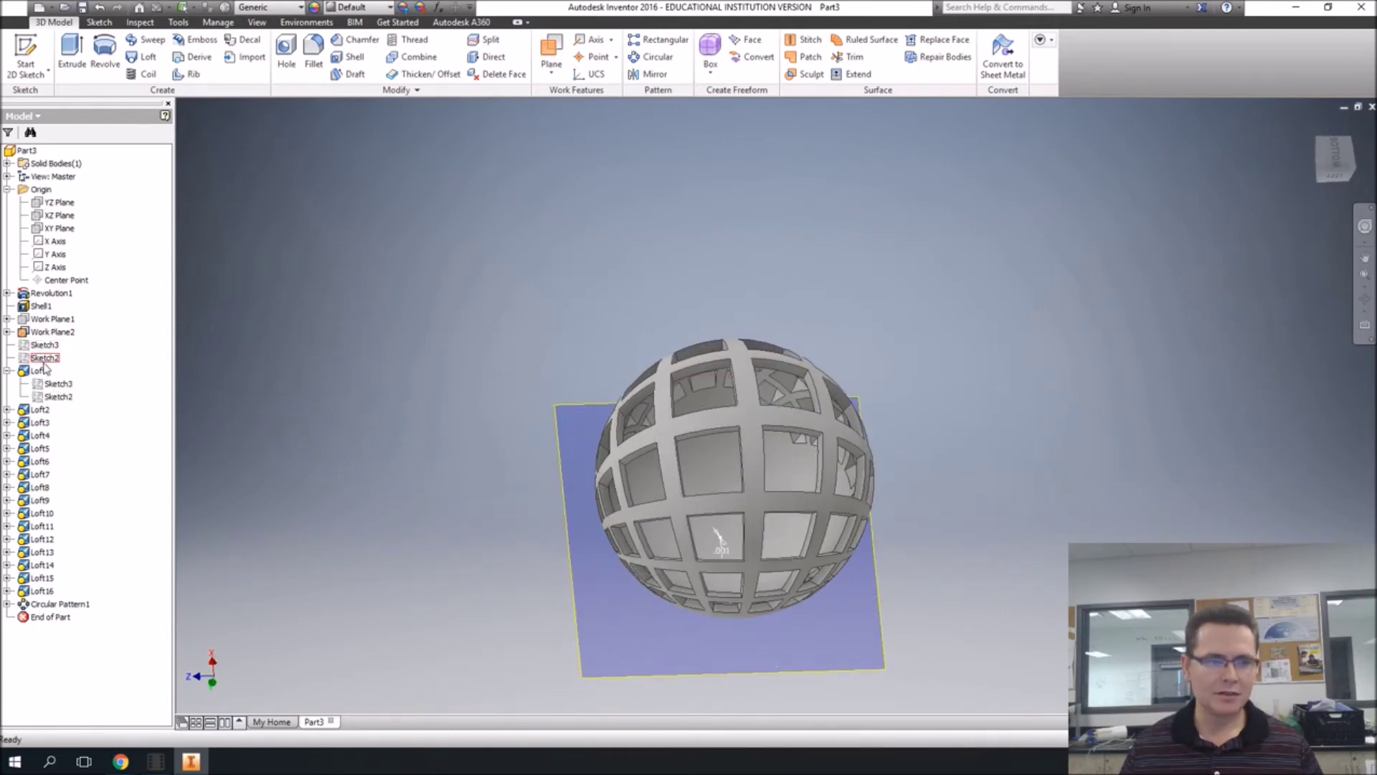
right_click(60, 319)
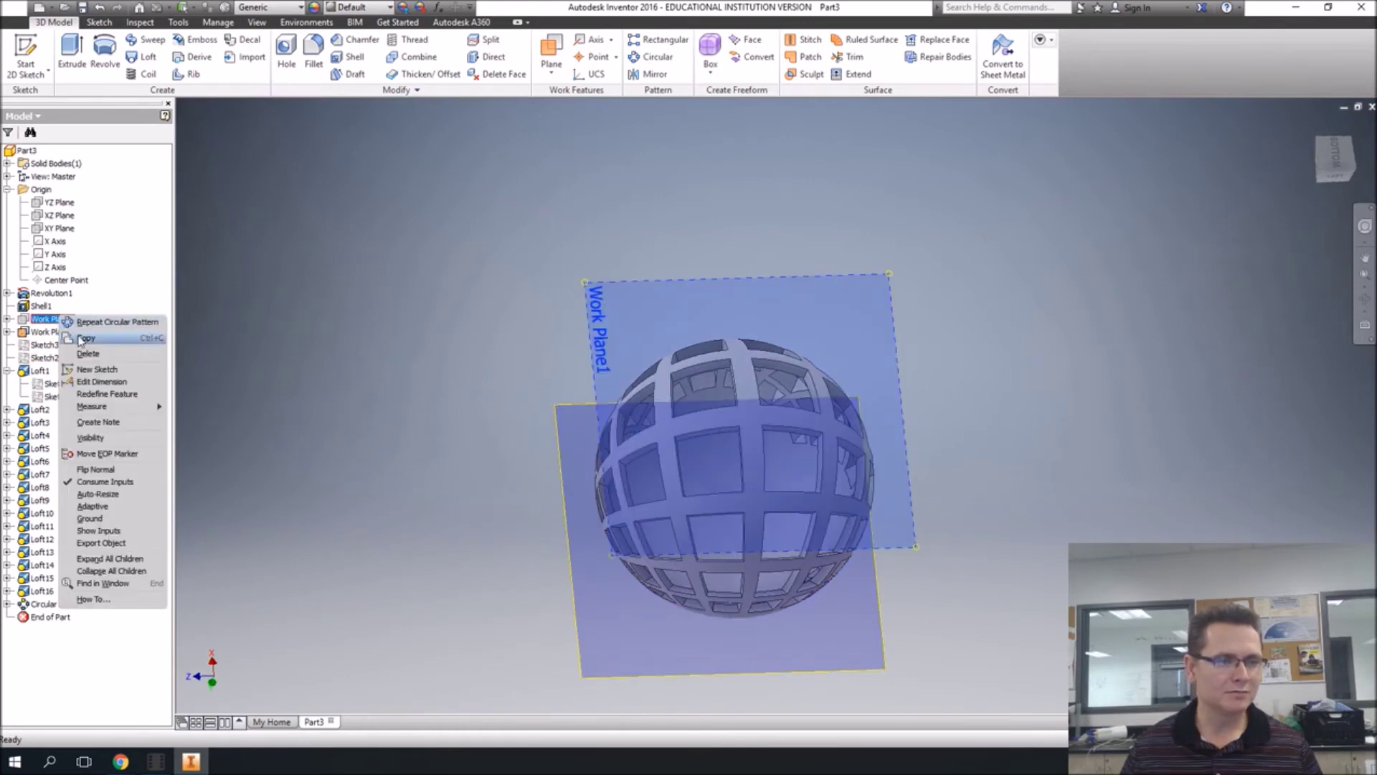
key("Escape")
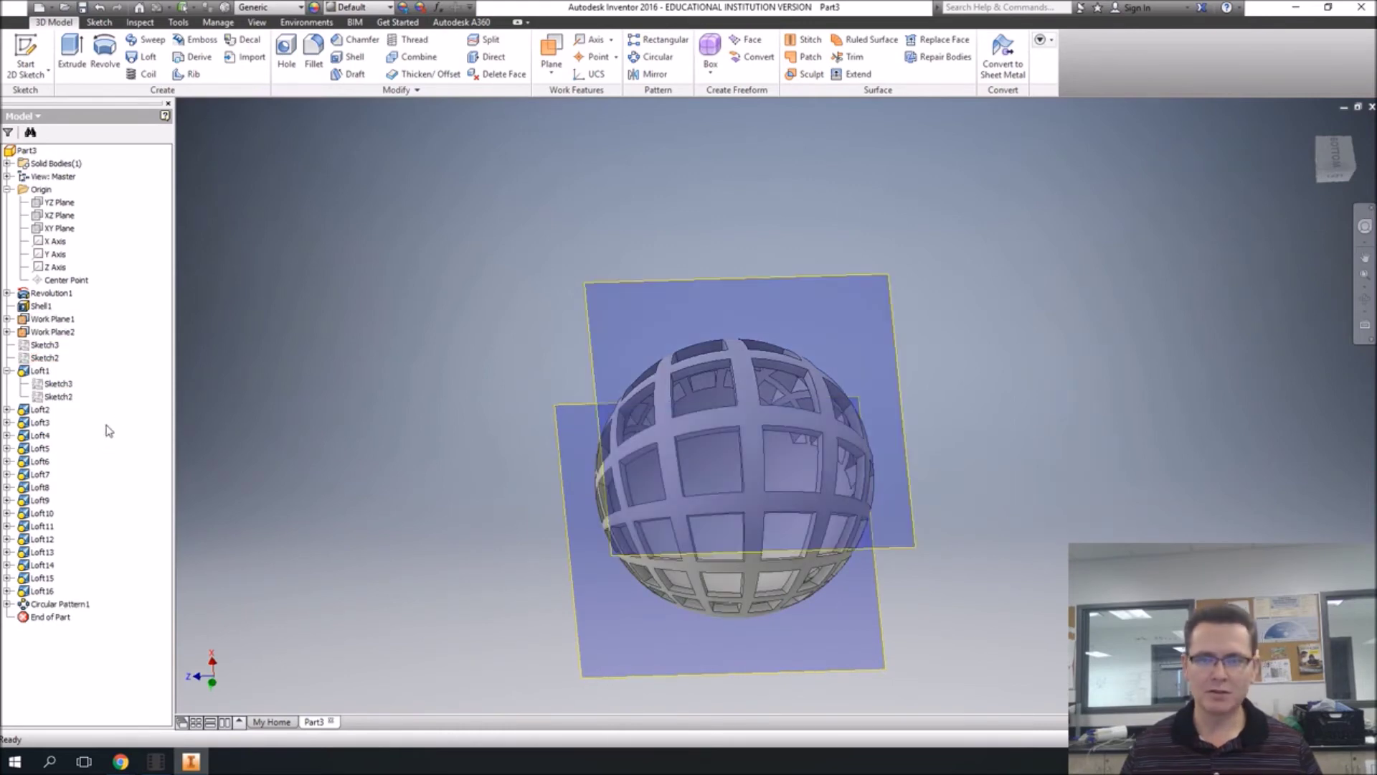
left_click(25, 54)
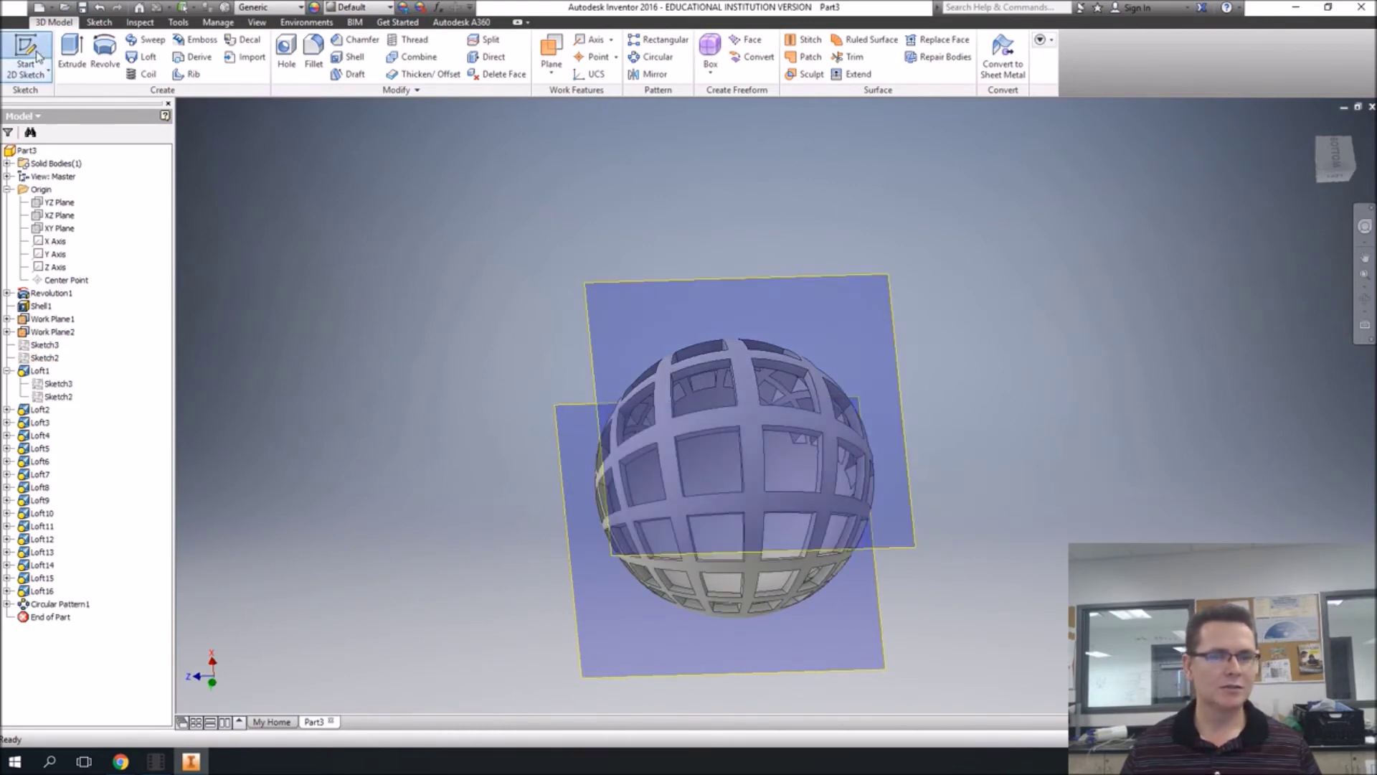
left_click(671, 281)
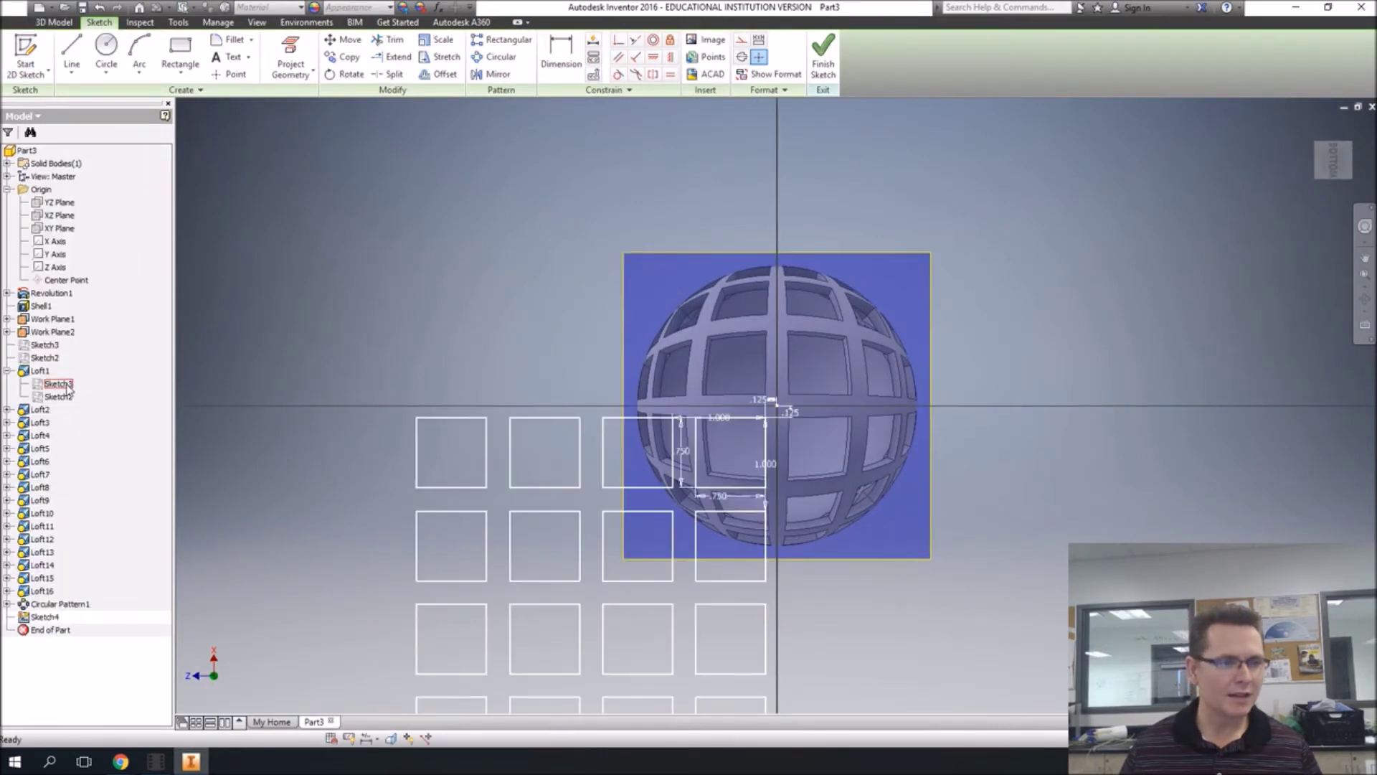
Step: Make Sketch3 under Loft1 visible and zoom to frame its 4 × 4 square grid
right_click(68, 387)
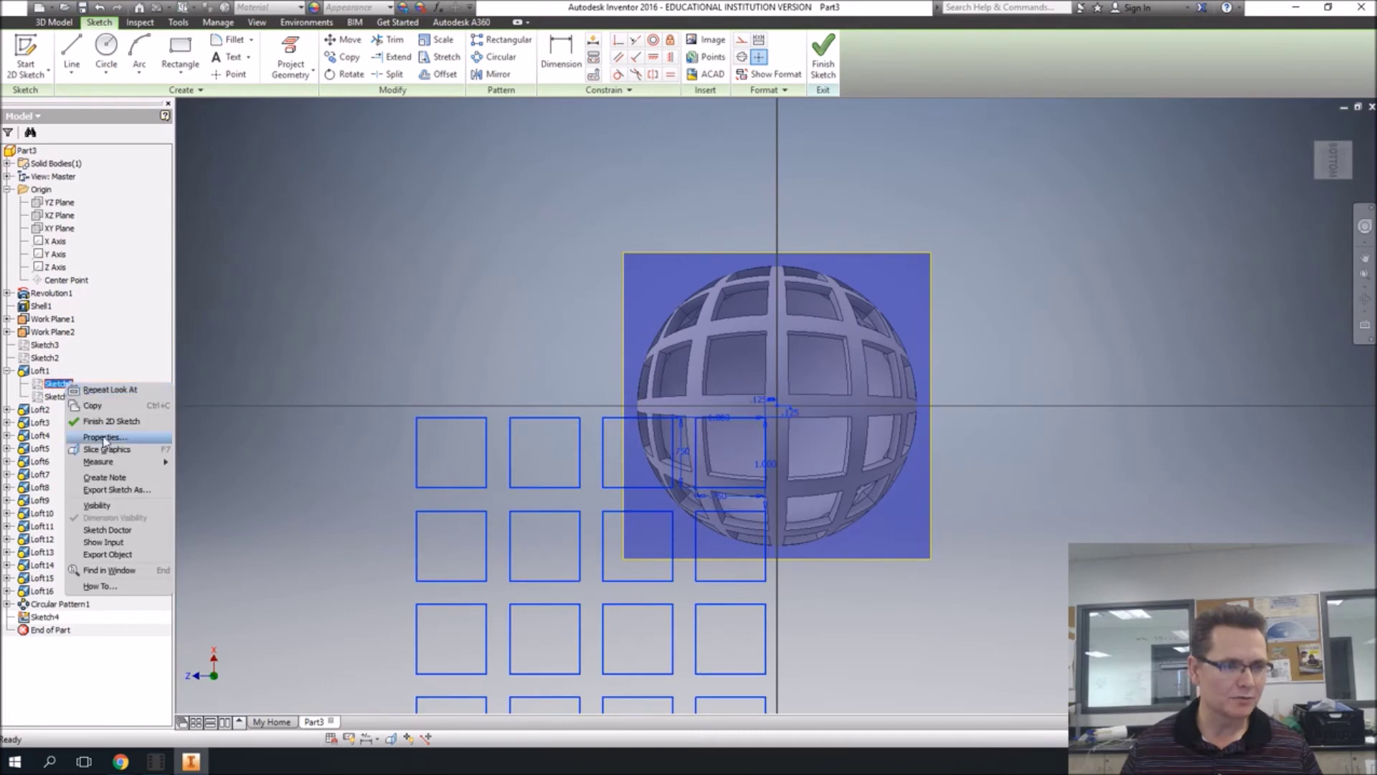
left_click(97, 505)
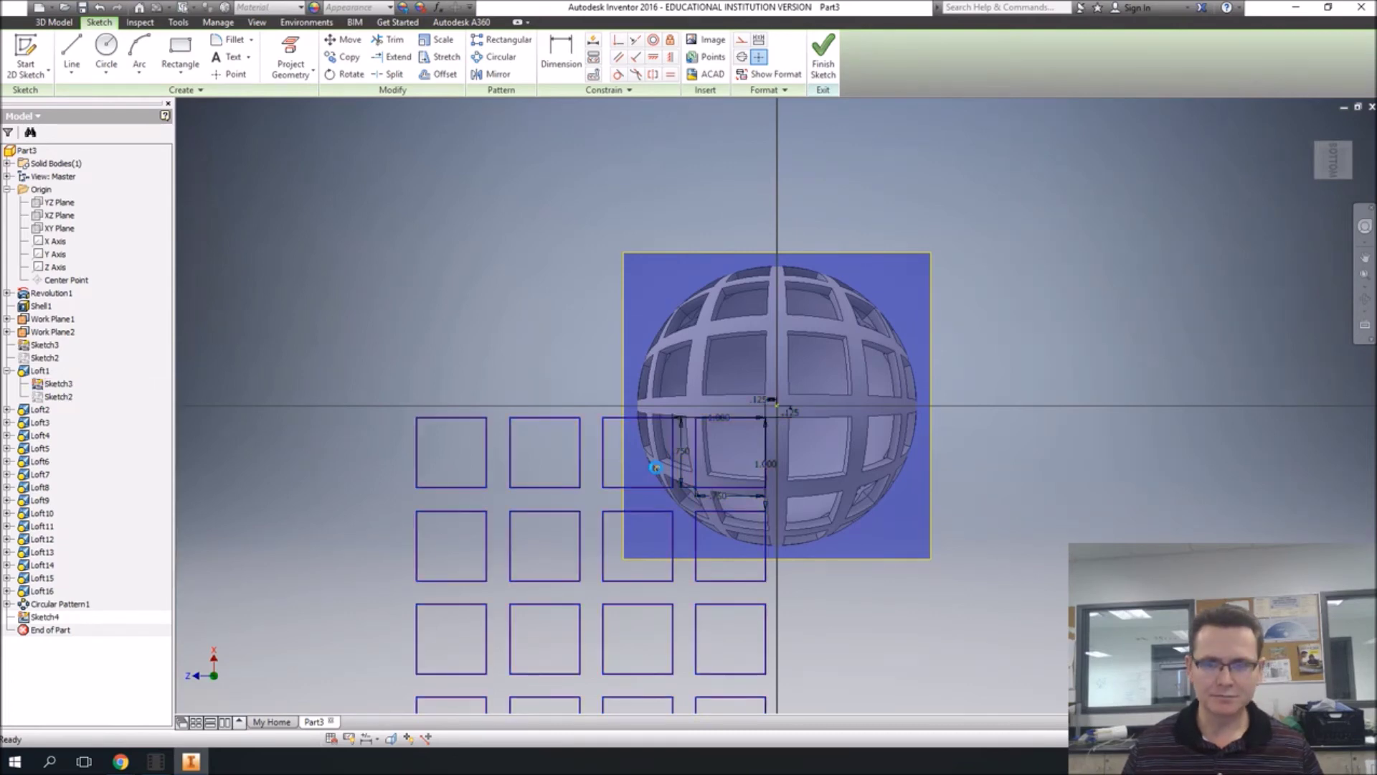
scroll(659, 470, "up", 5)
scroll(660, 470, "down", 8)
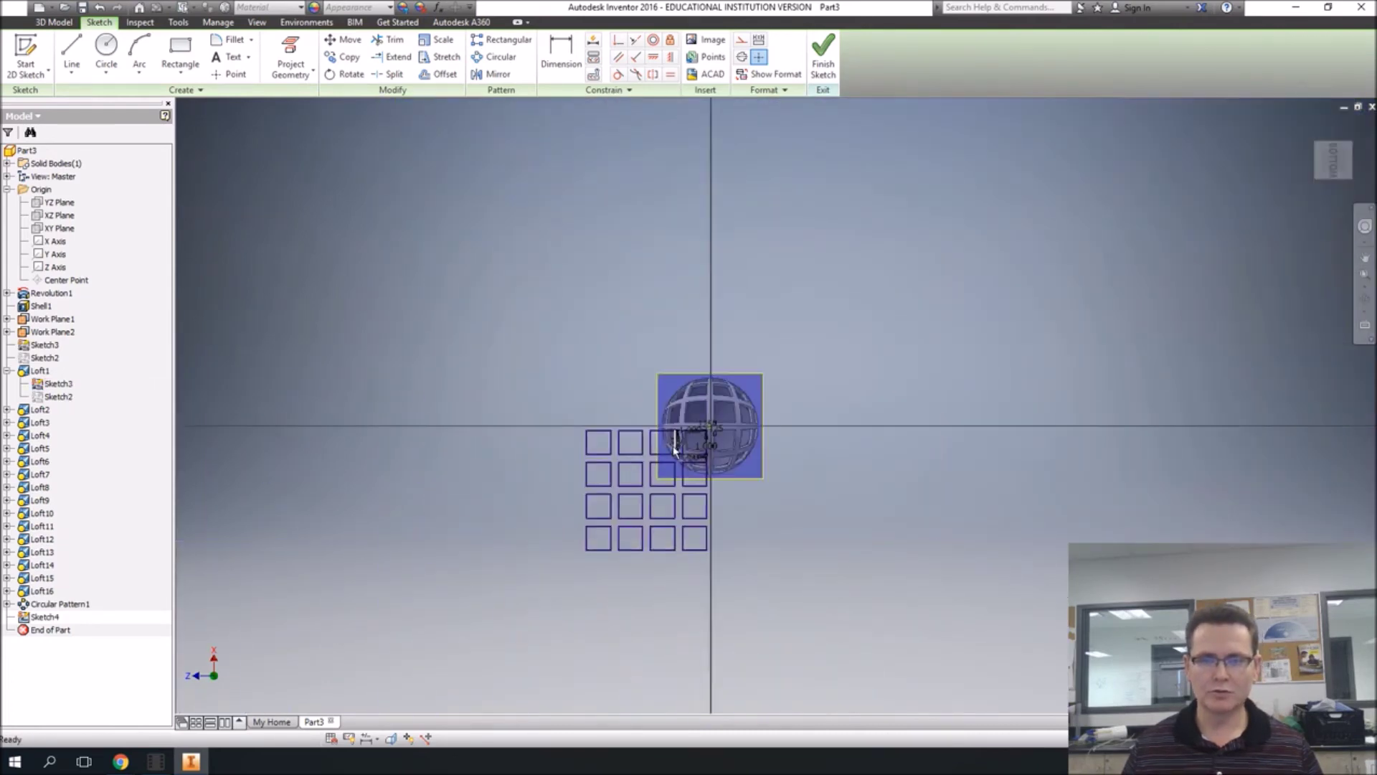
scroll(689, 448, "up", 2)
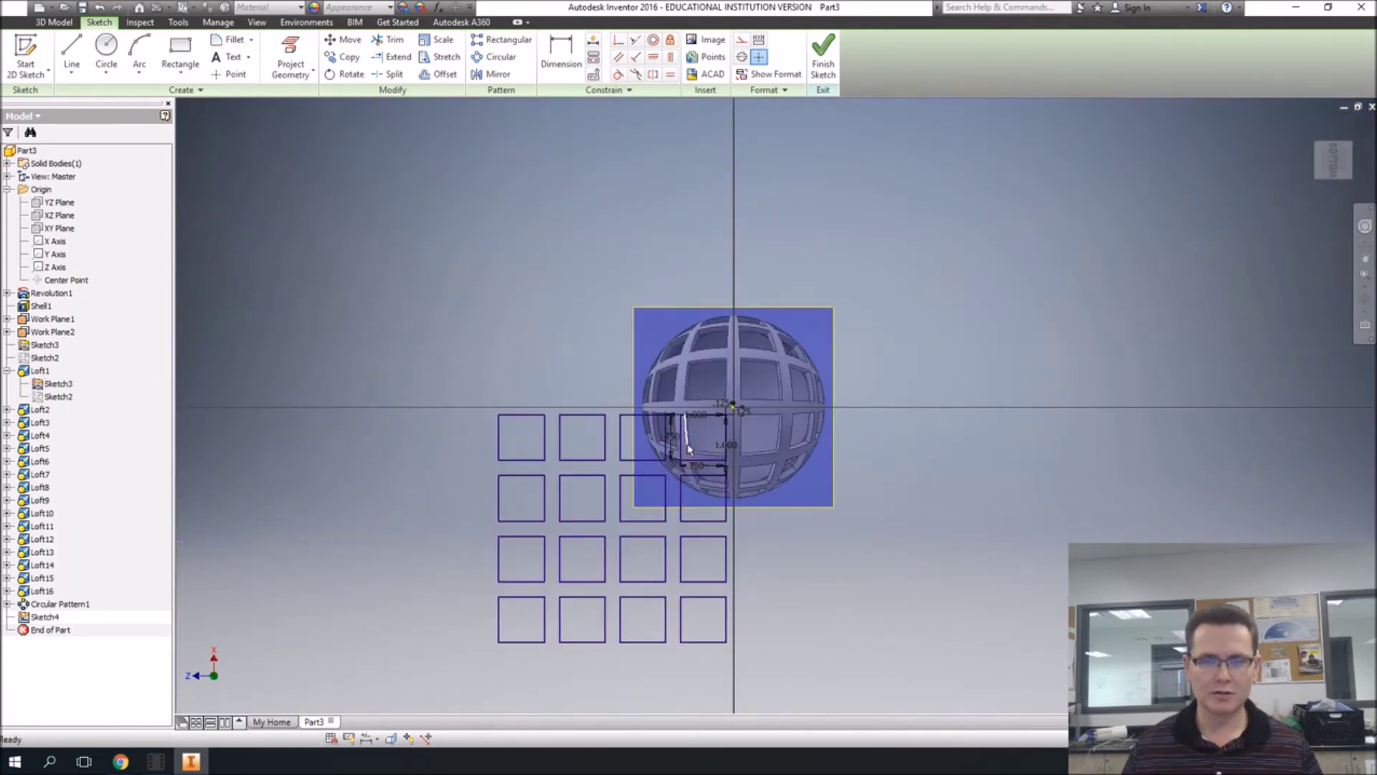
Step: Draw two origin-centred squares with Two Point Center Rectangle, the second slightly larger
left_click(183, 47)
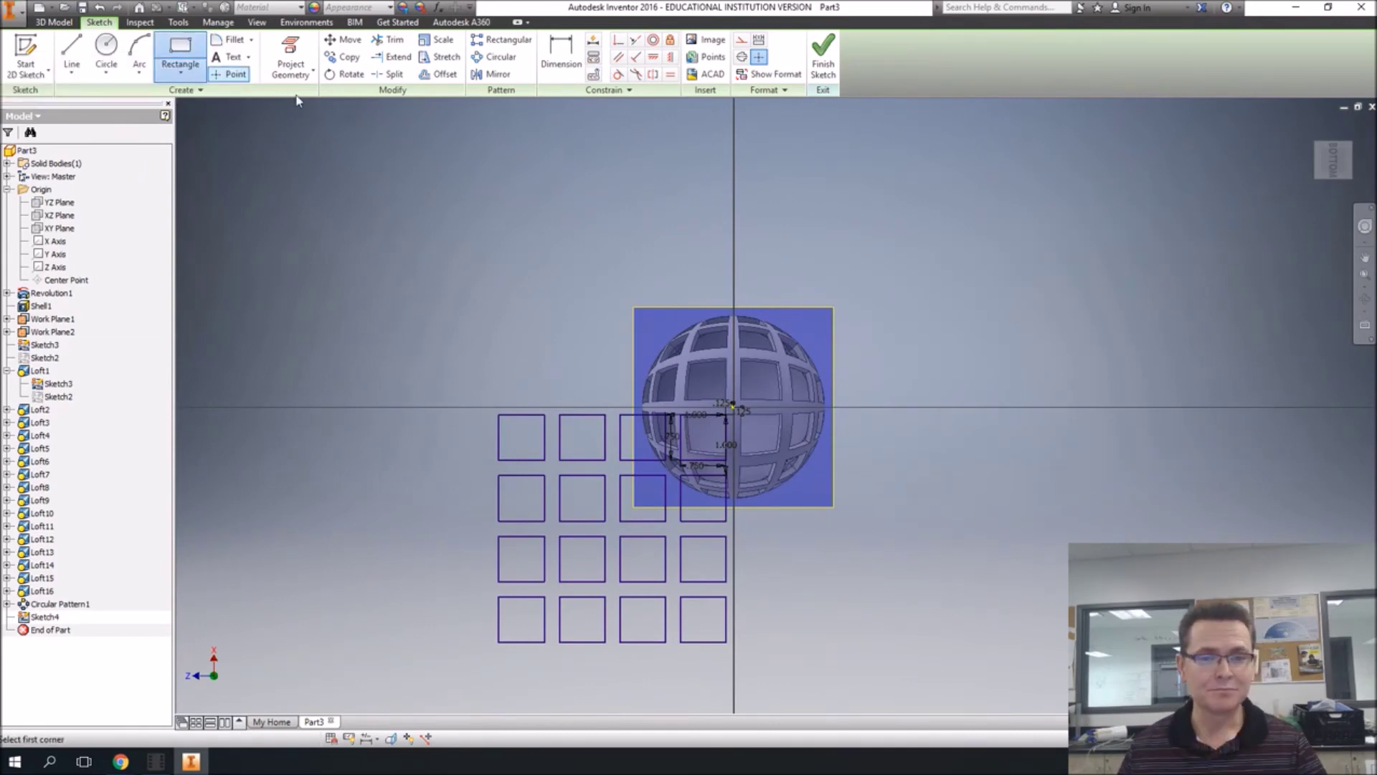
left_click(180, 73)
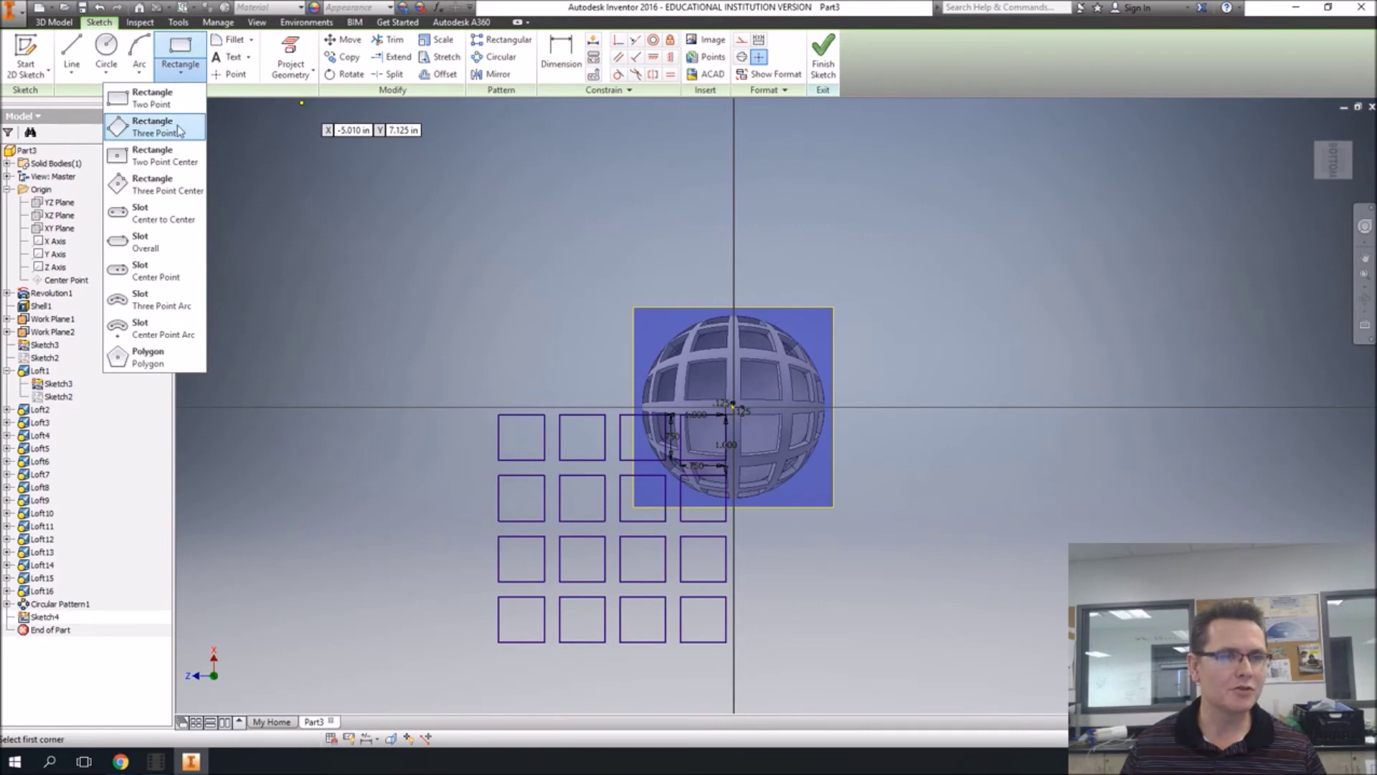
left_click(158, 162)
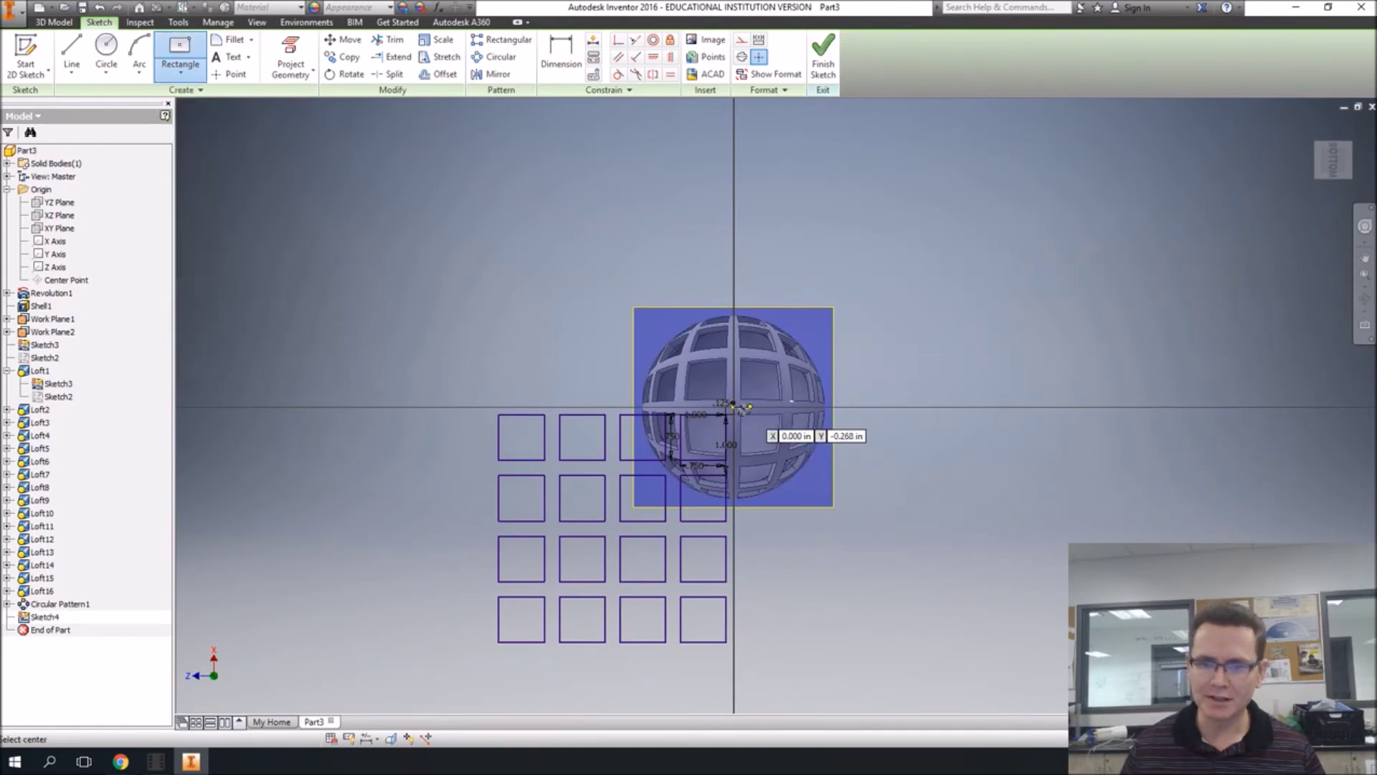
left_click(733, 406)
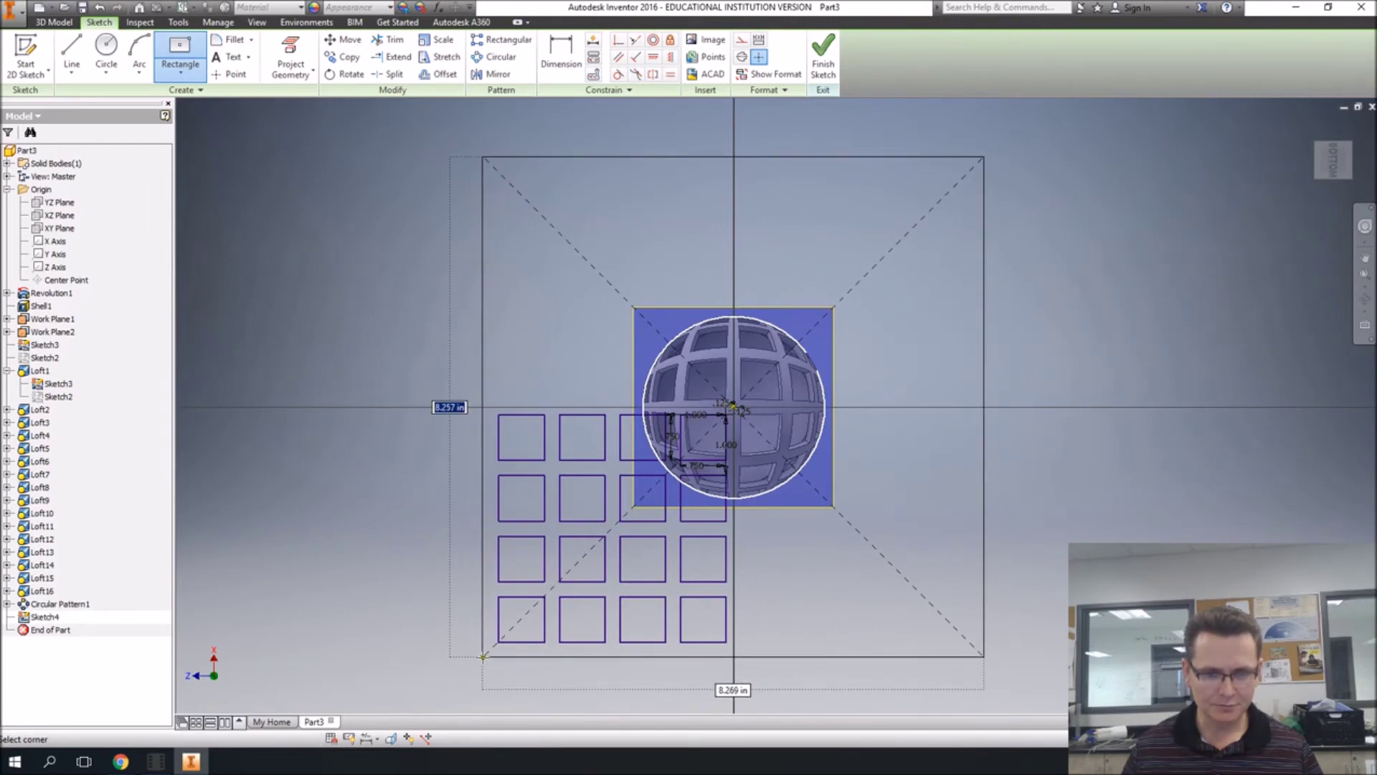
left_click(481, 657)
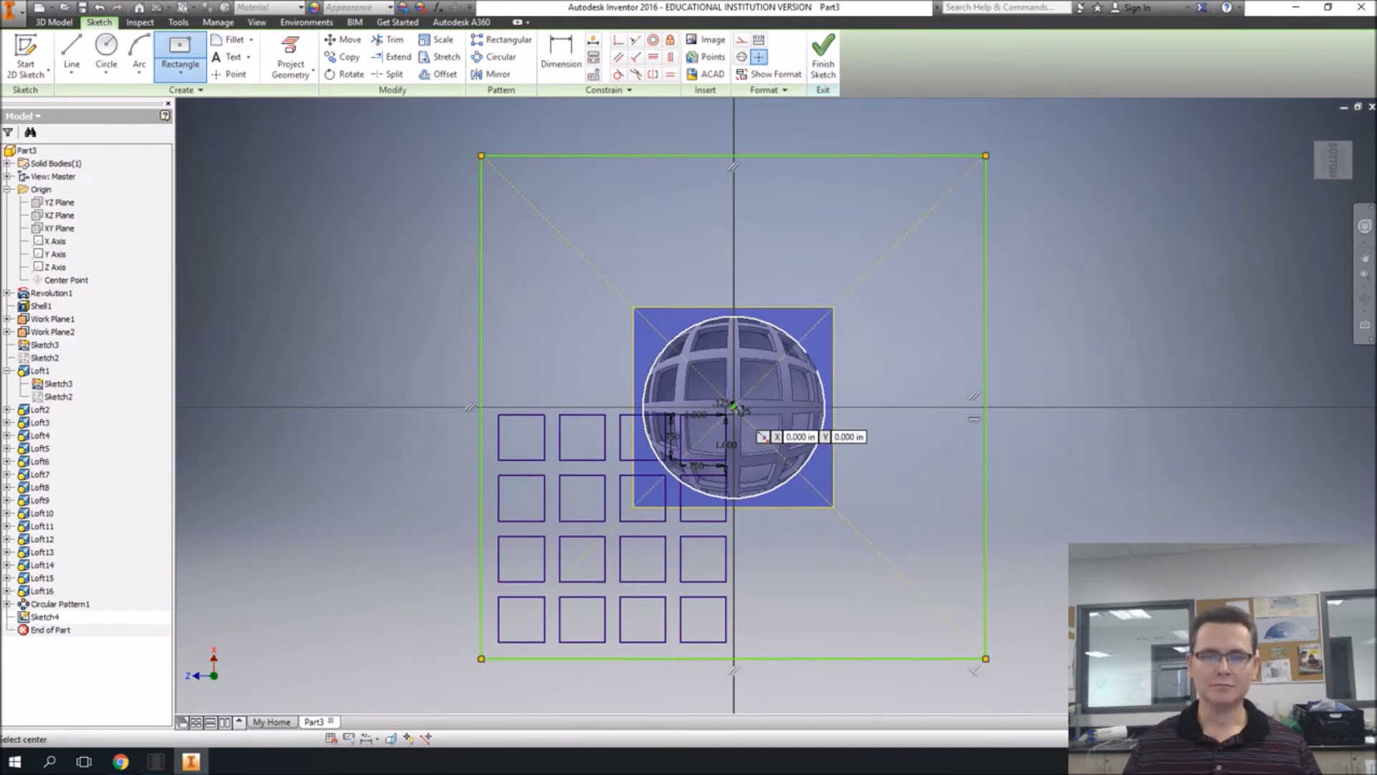
left_click(733, 406)
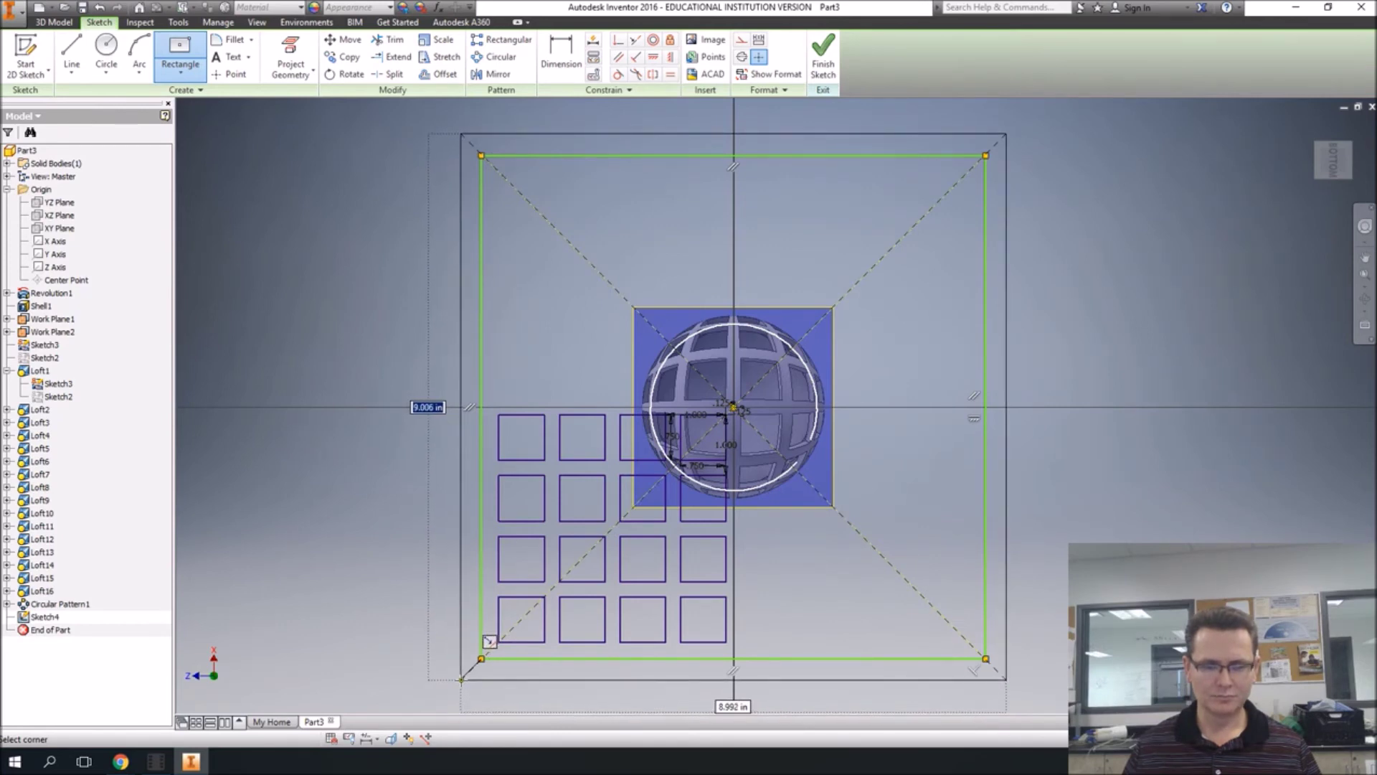
left_click(461, 679)
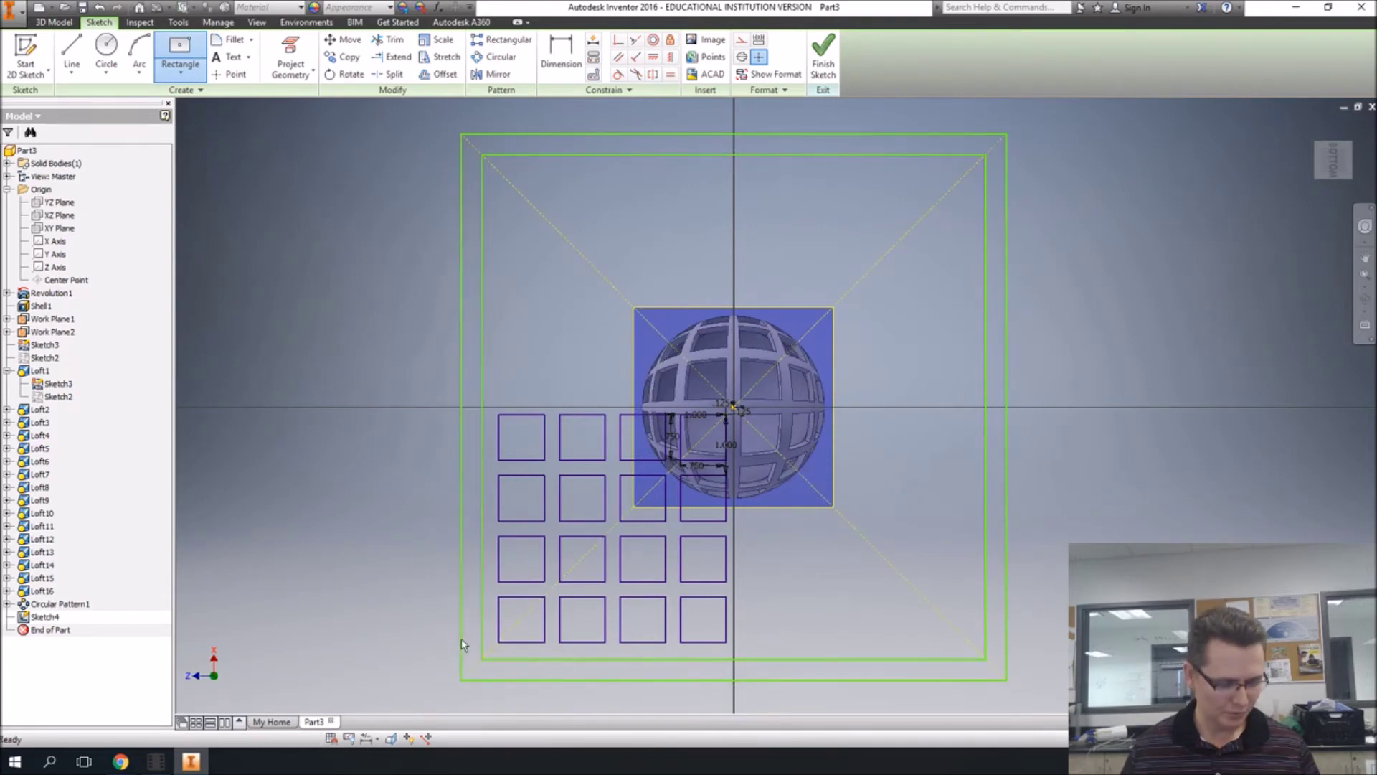
Step: Drag the outer square's corner outward so it is far larger than the inner square
key("d")
left_click(876, 155)
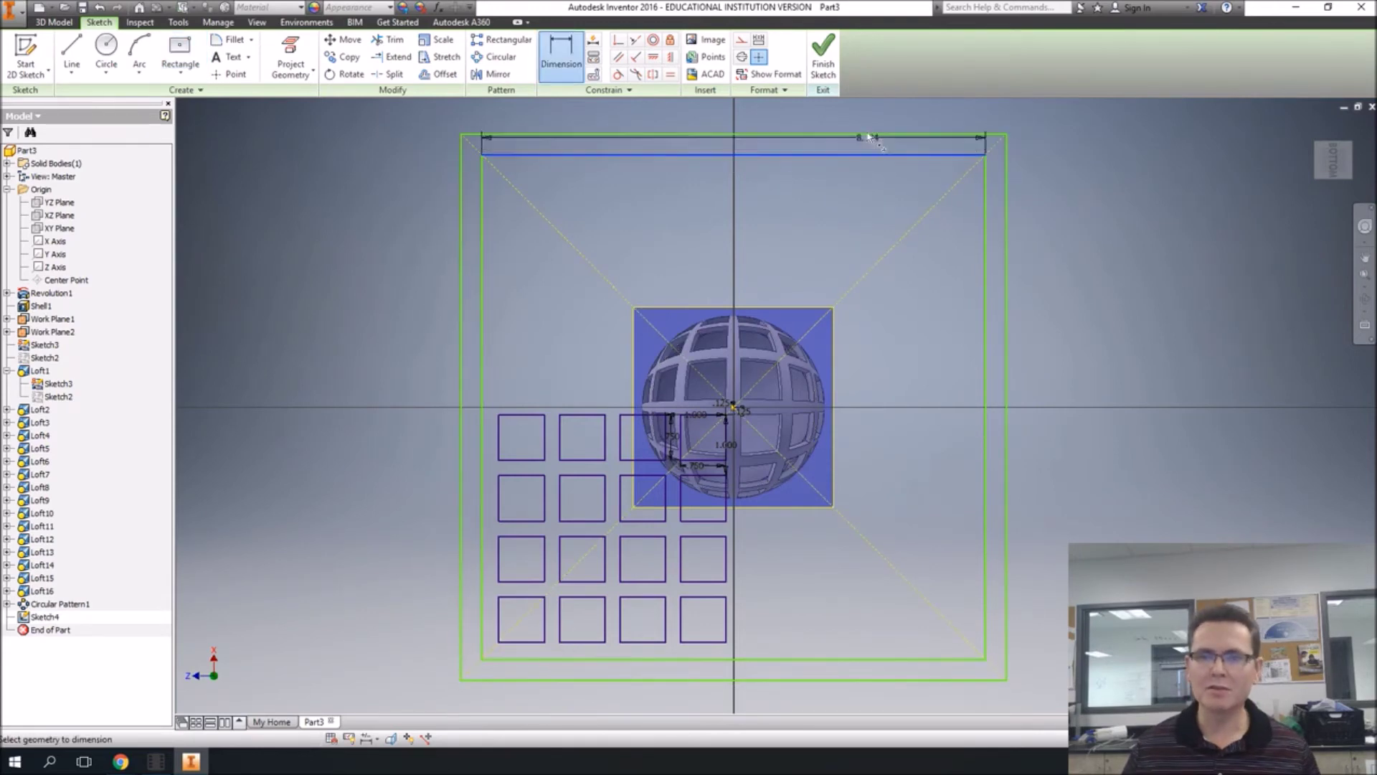
key("Escape")
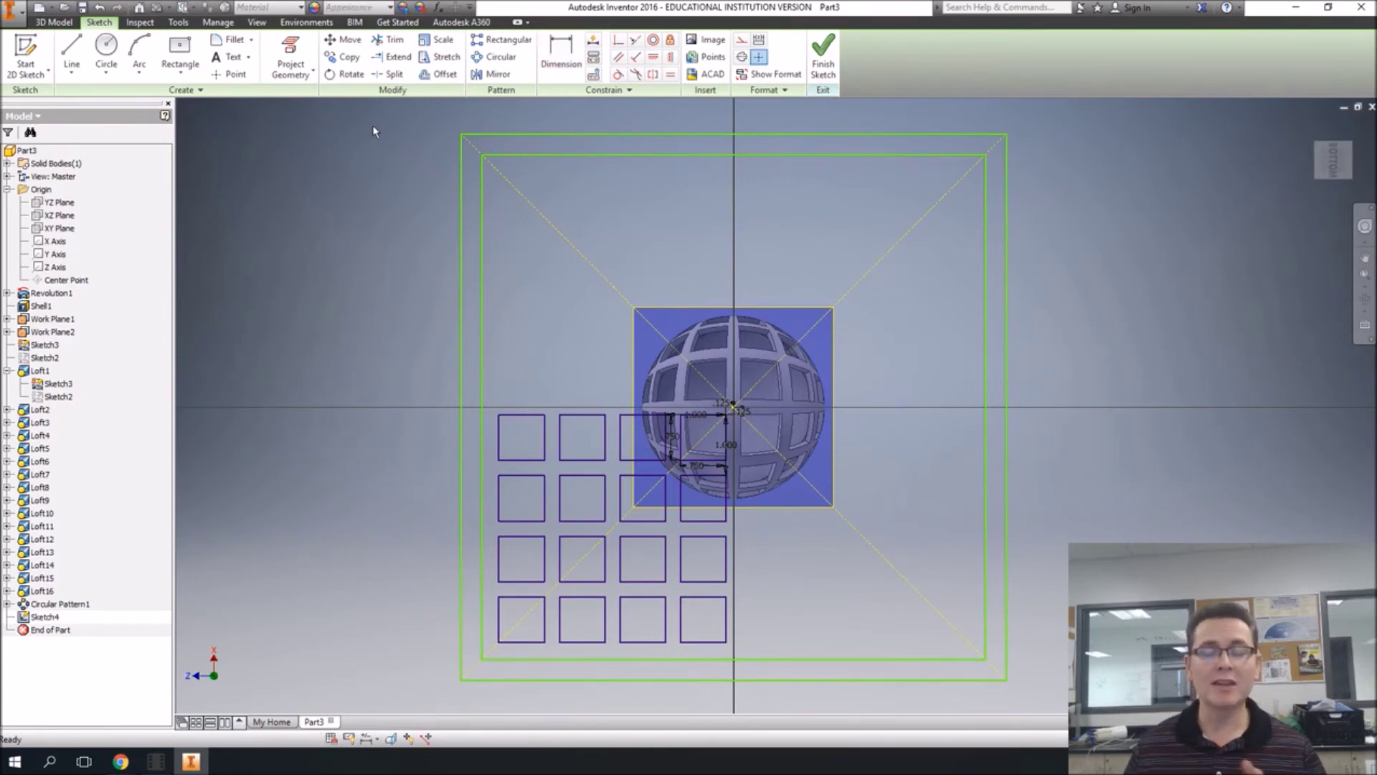
scroll(553, 307, "up", 2)
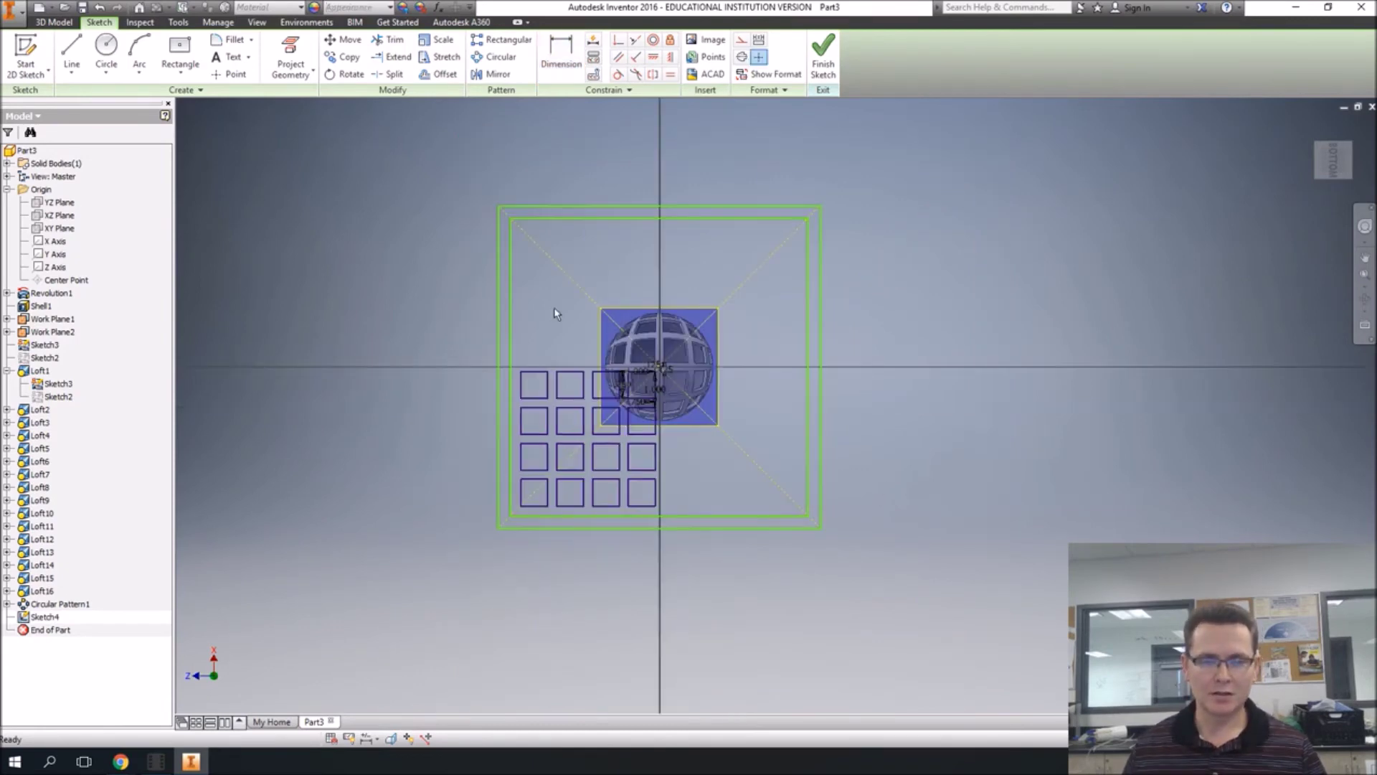
scroll(554, 307, "down", 5)
scroll(553, 307, "up", 6)
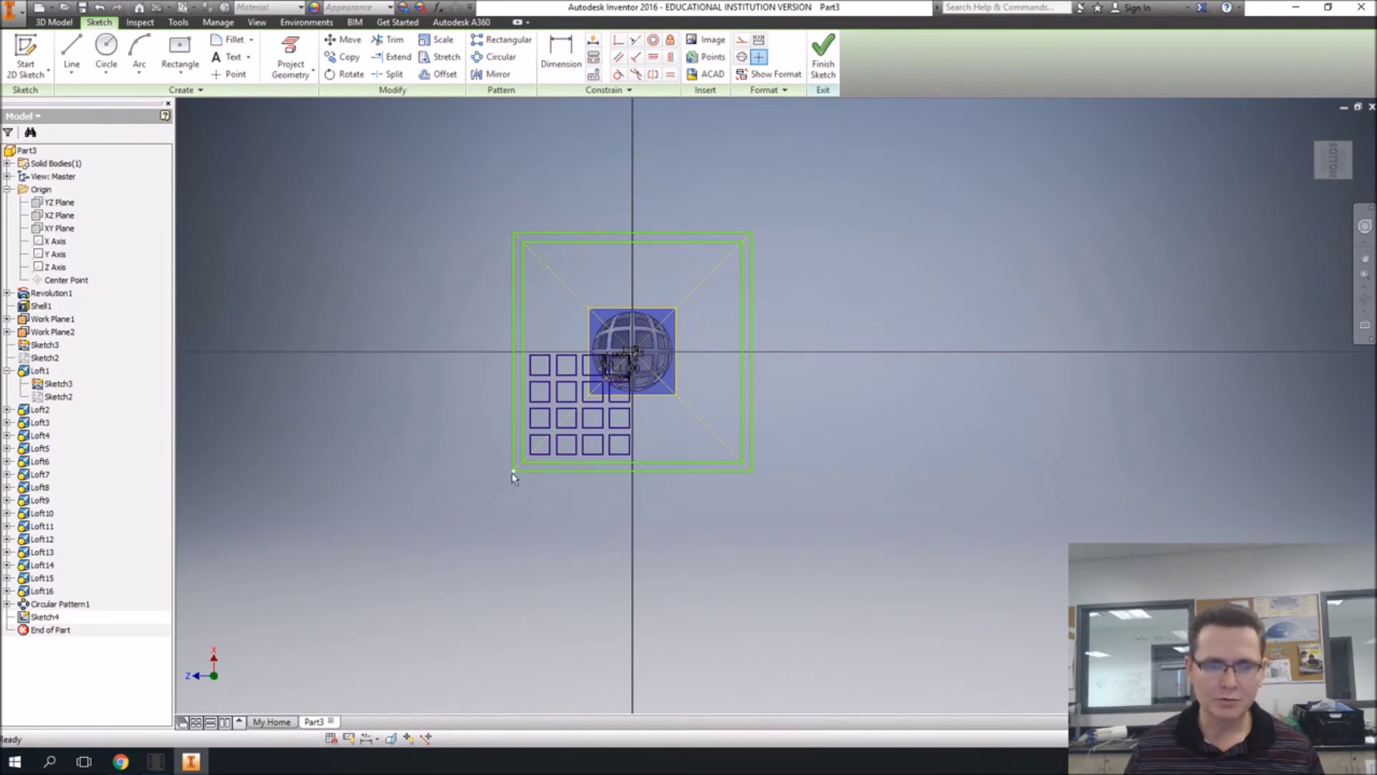
left_click_drag(513, 471, 368, 622)
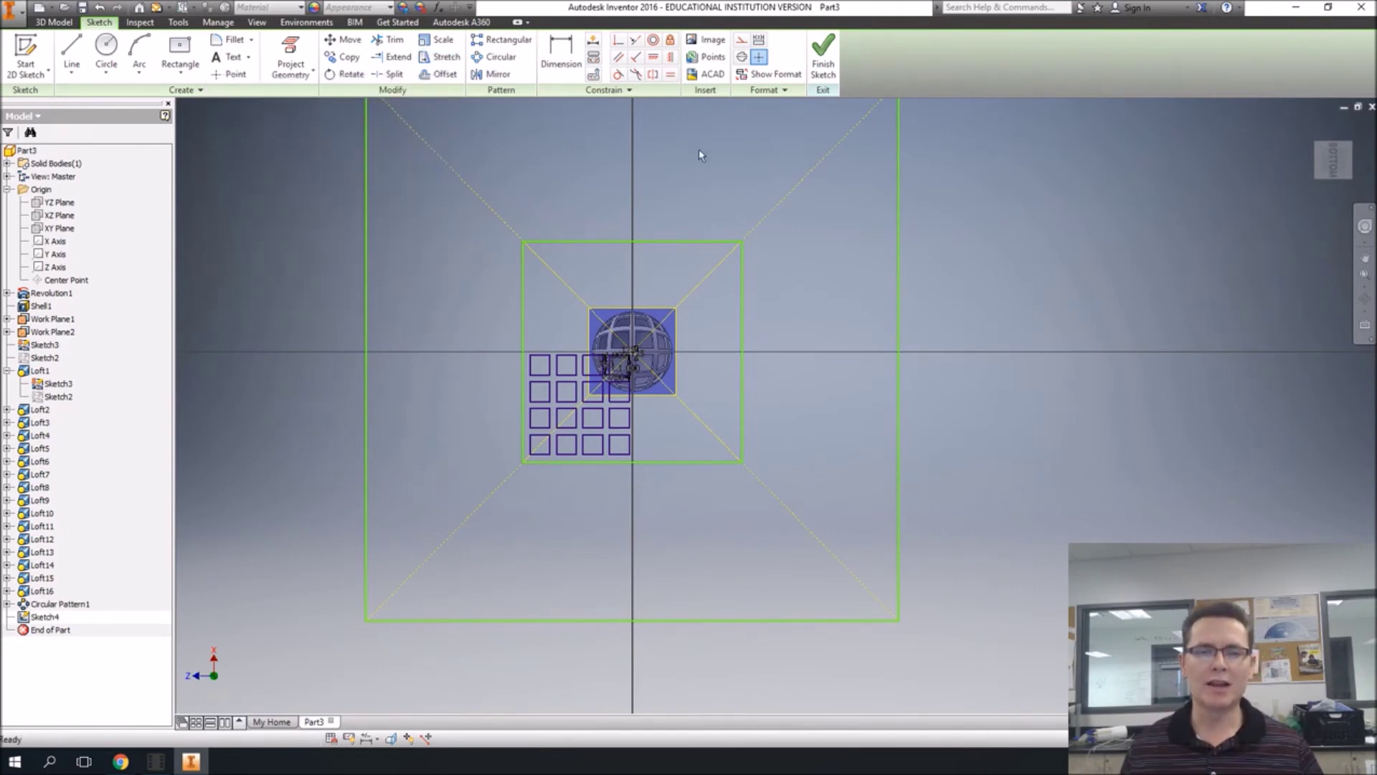
middle_click_drag(802, 173, 772, 262)
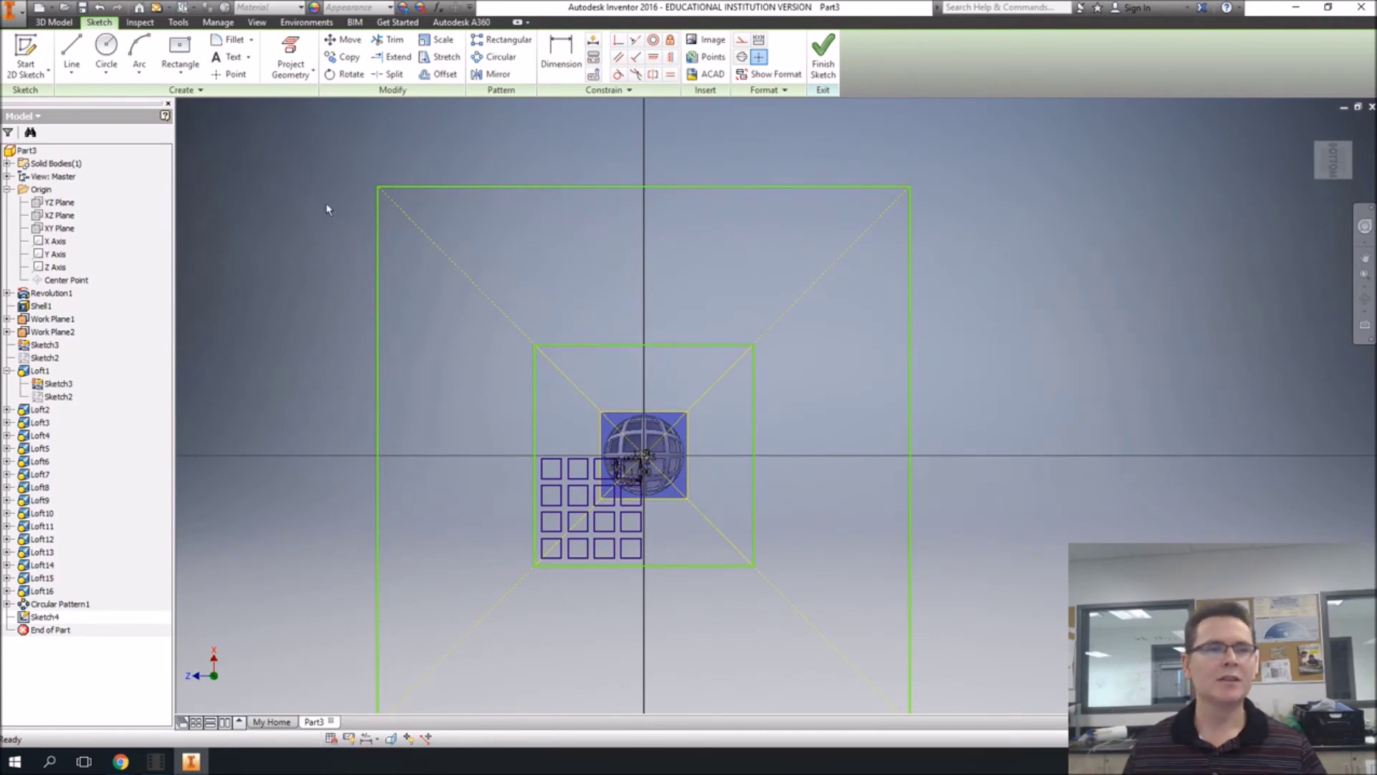
Step: Draw diagonal lines joining the squares' top-left corners and their bottom-right corners
left_click(72, 54)
left_click(378, 187)
left_click(534, 345)
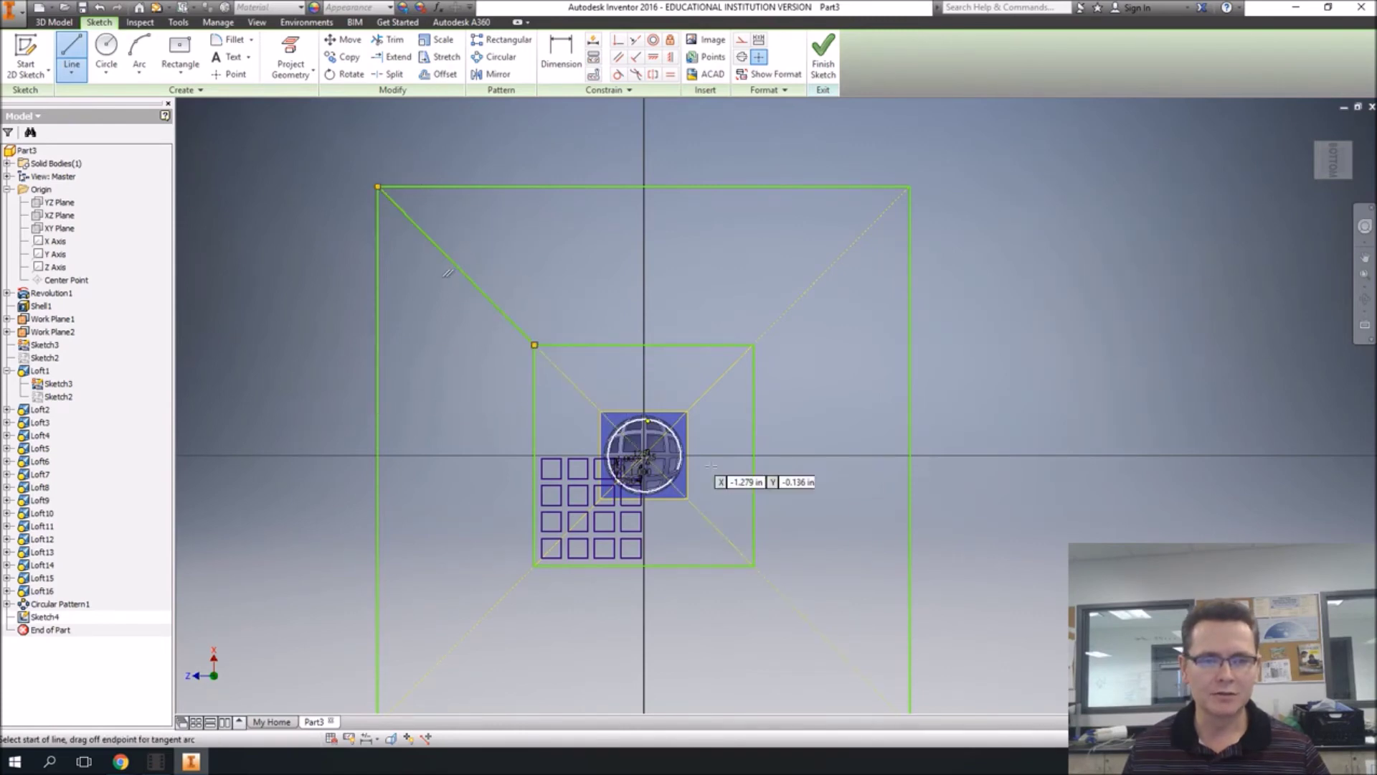
left_click(753, 565)
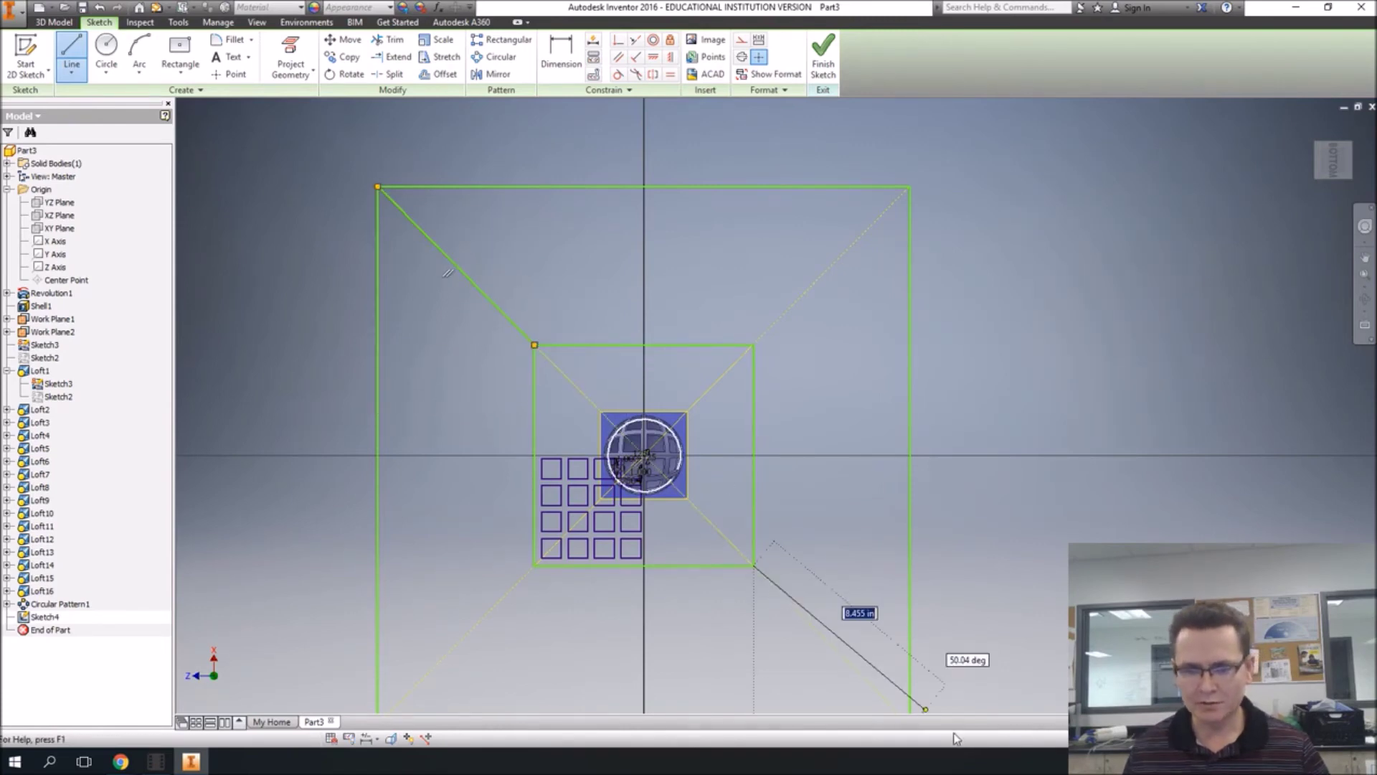
middle_click_drag(918, 743, 915, 583)
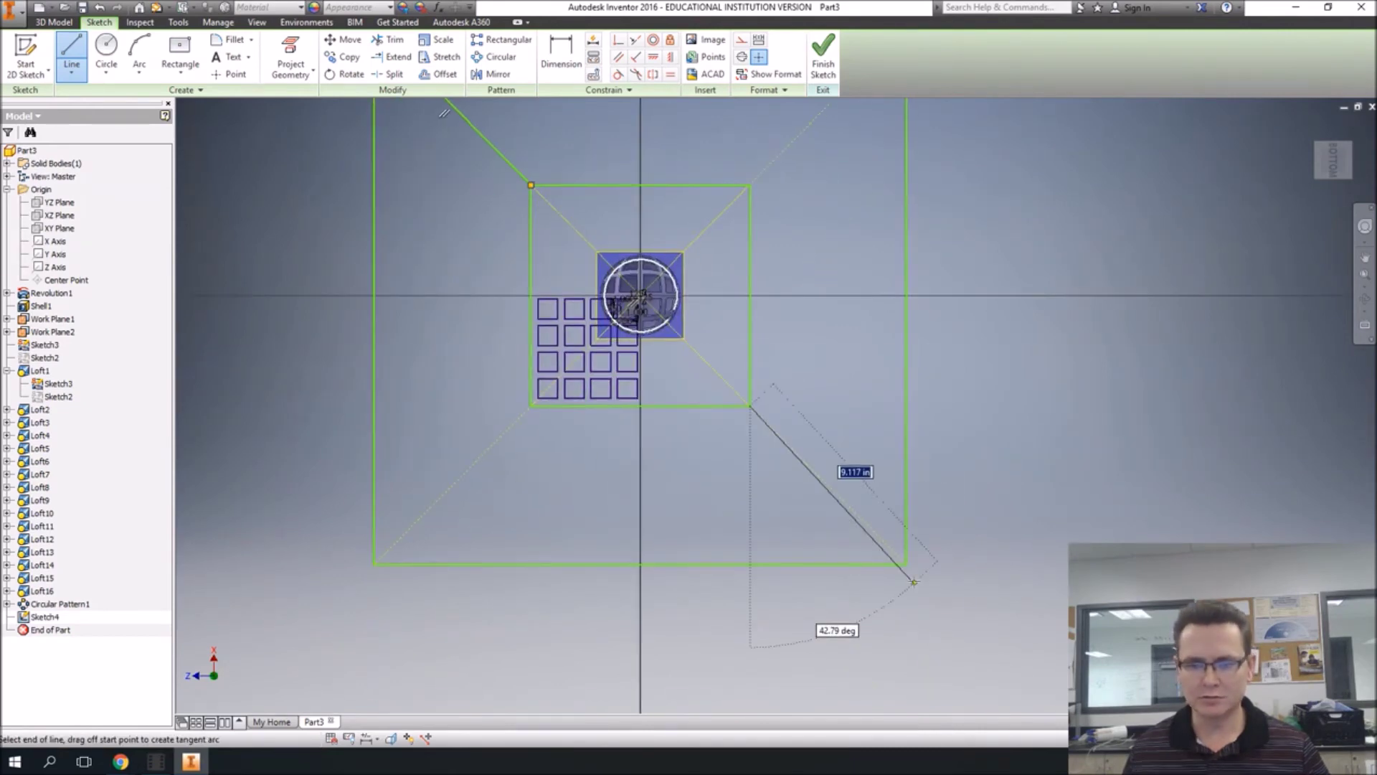
double_click(907, 565)
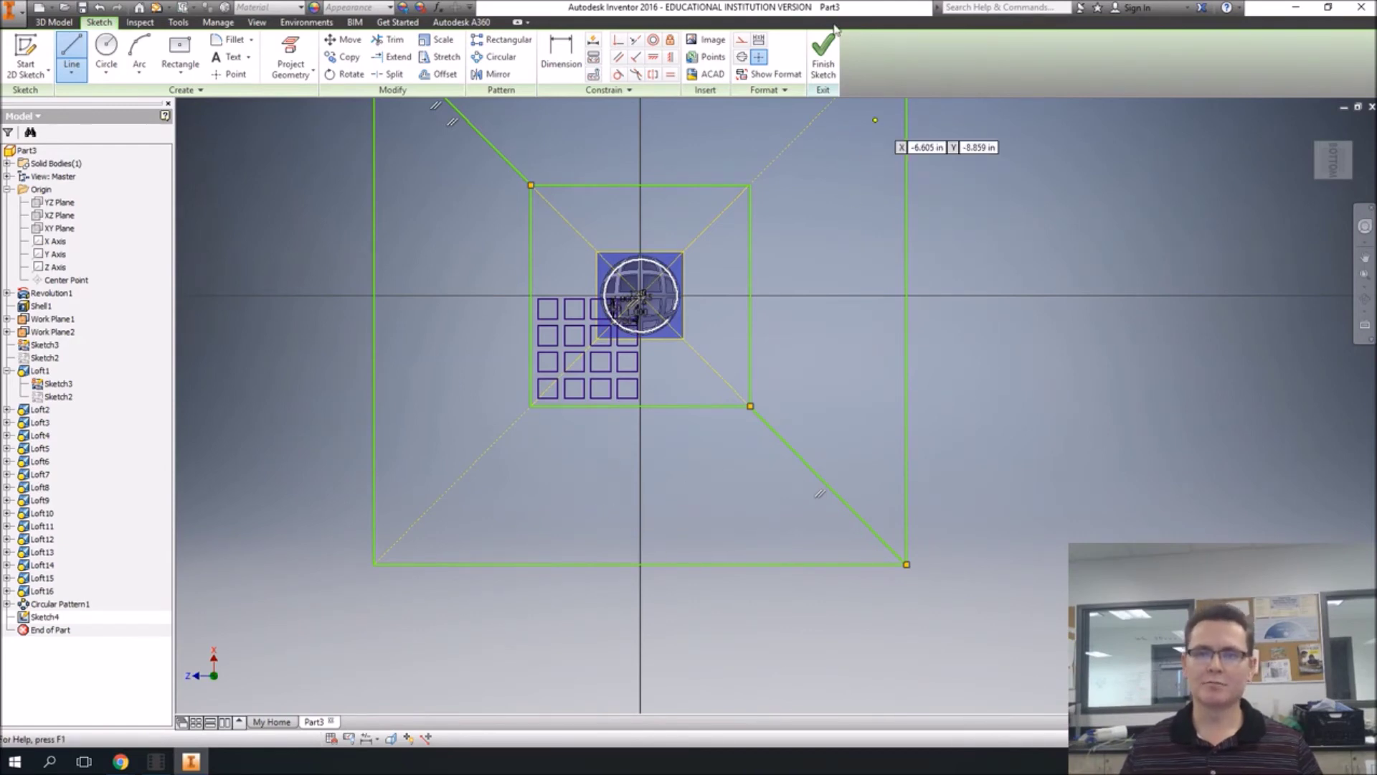
Step: Finish Sketch4 and orbit the model to an oblique view
left_click(824, 54)
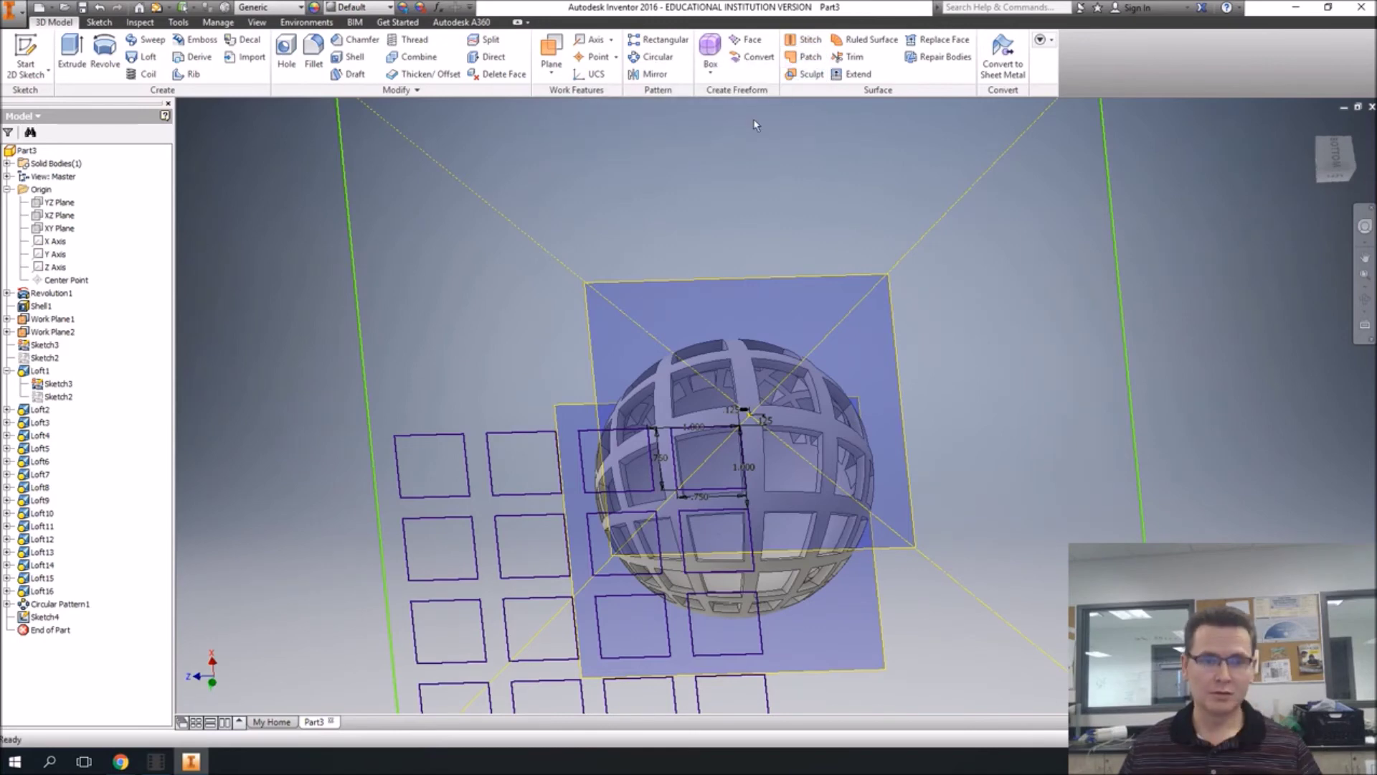
scroll(843, 286, "down", 5)
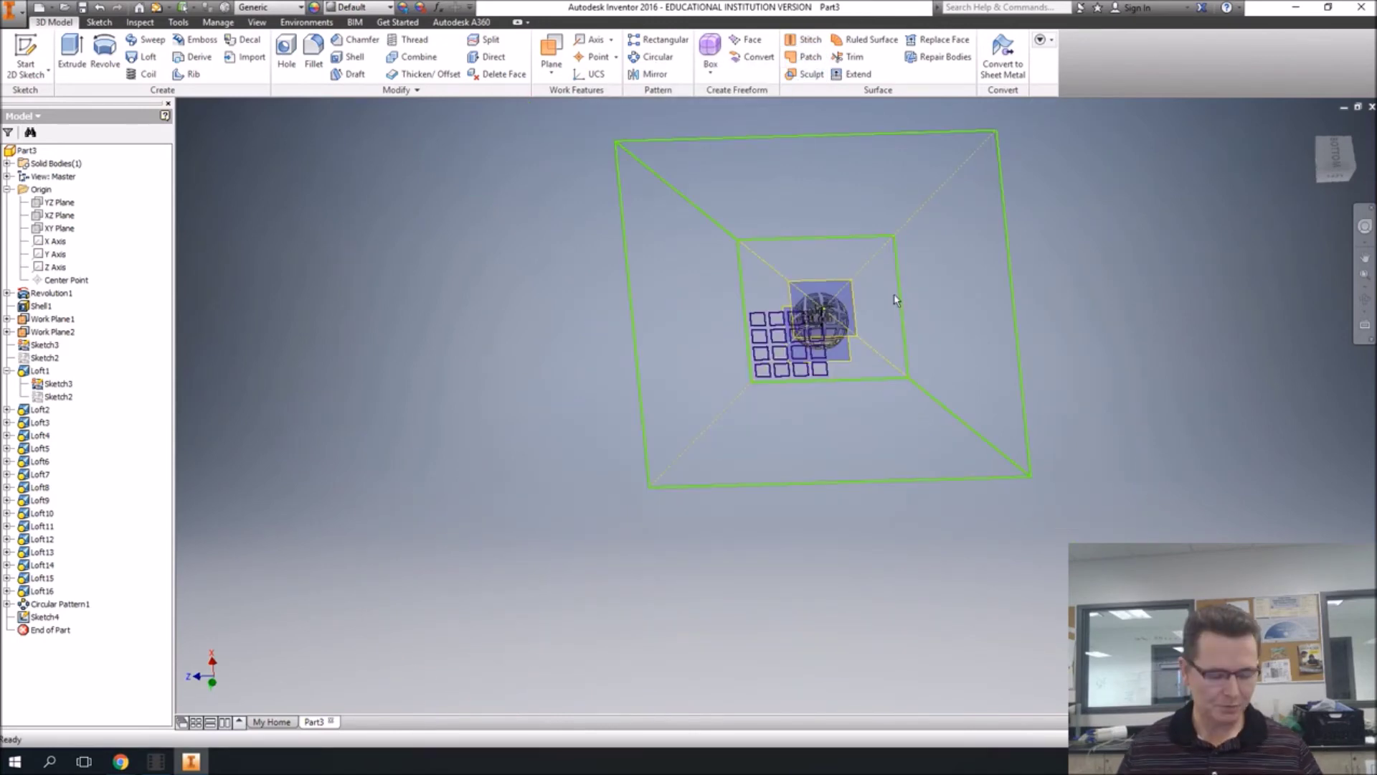
key("F4")
left_click_drag(943, 336, 942, 375)
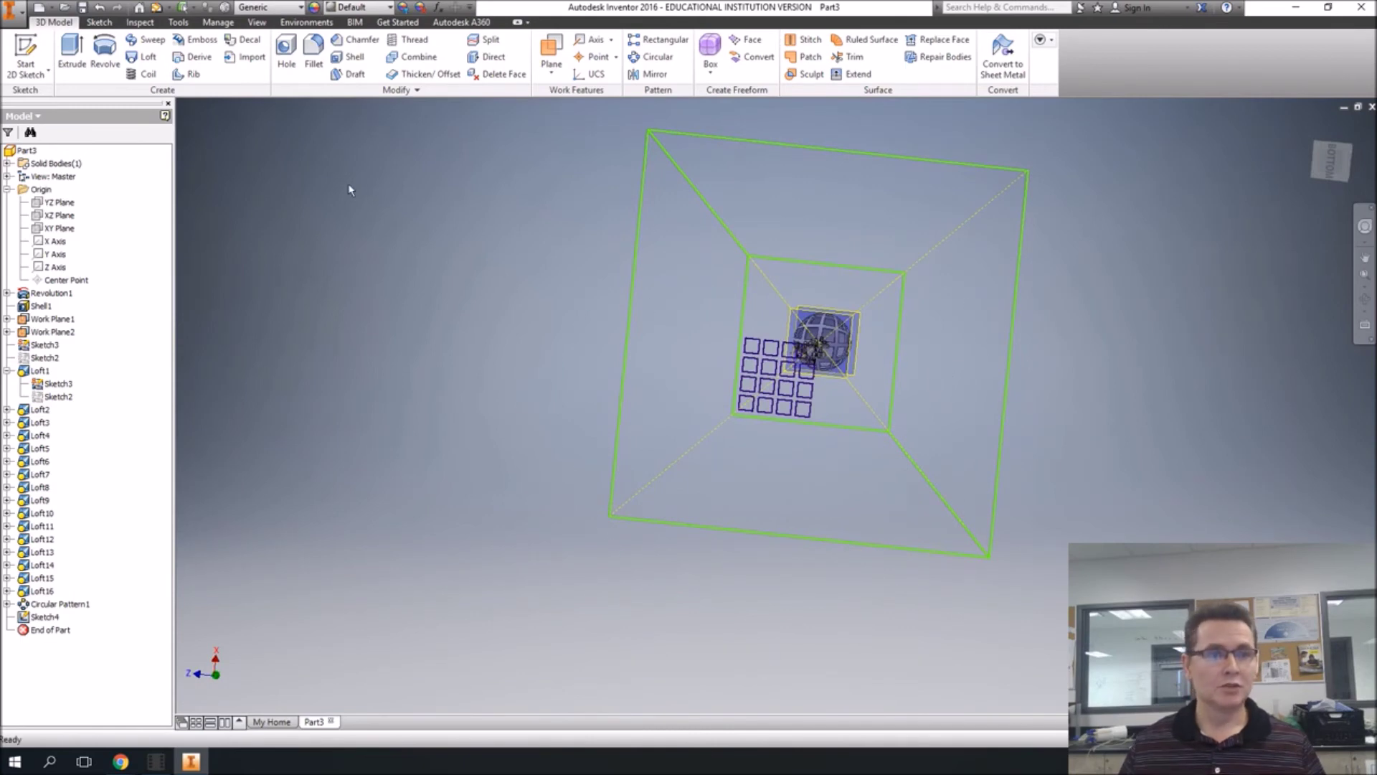
left_click(147, 59)
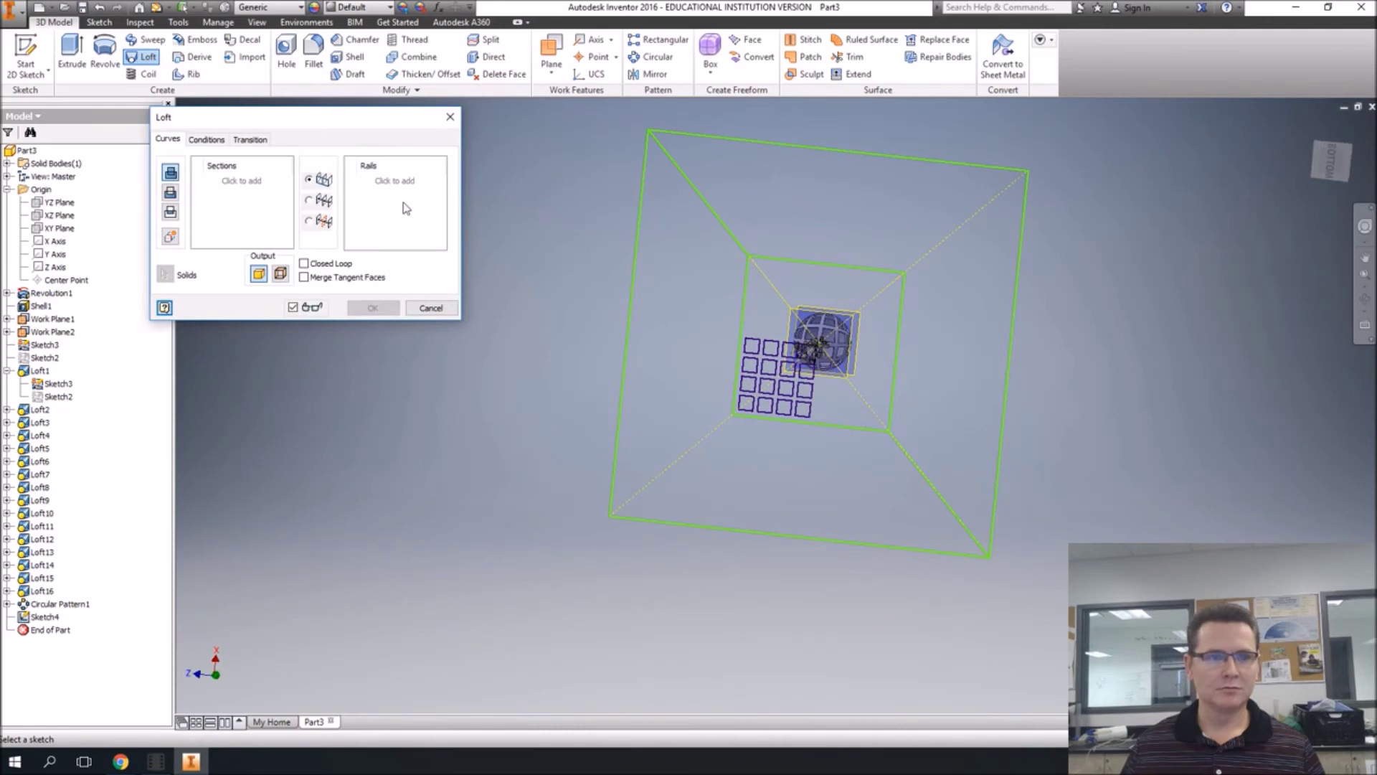
Step: Loft a cut from the Sketch4 ring between the squares to Sketch2, creating Loft17
left_click(882, 161)
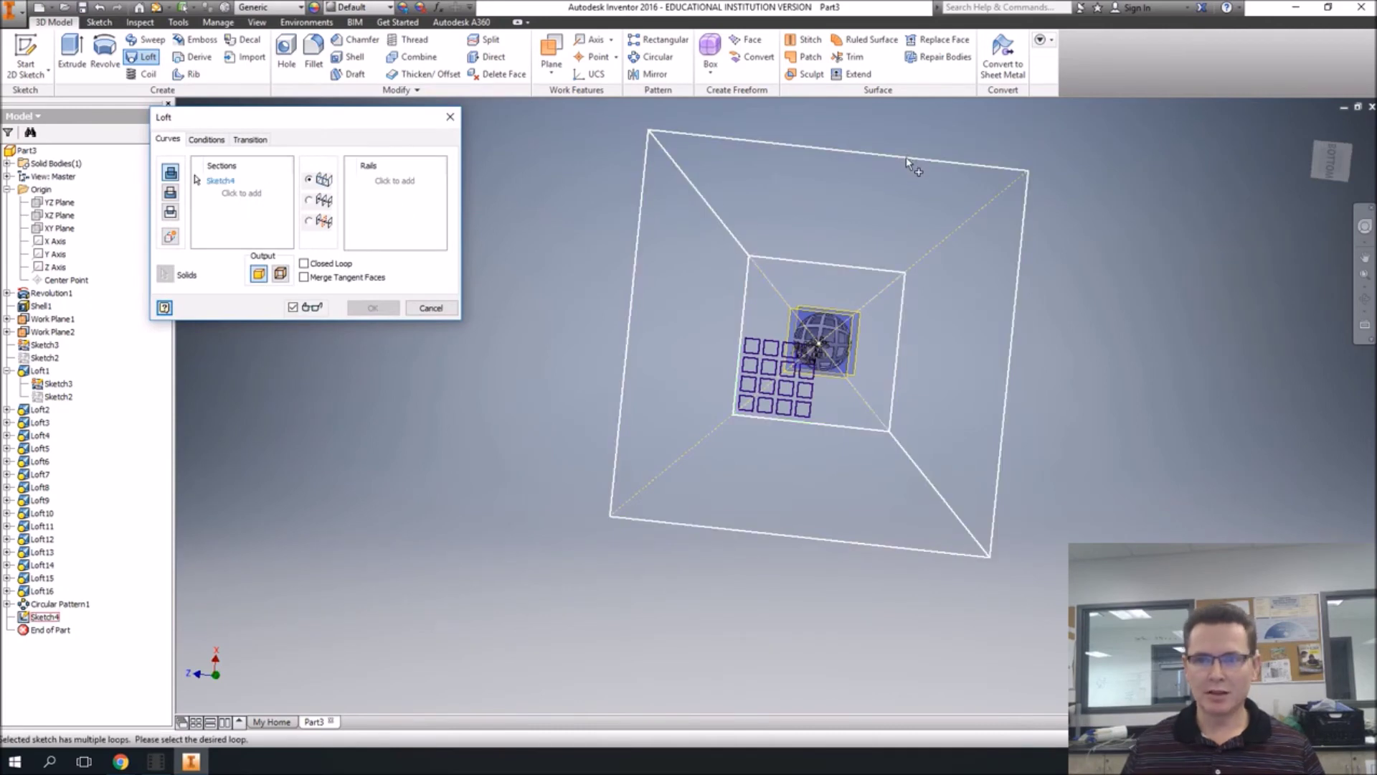
left_click(978, 274)
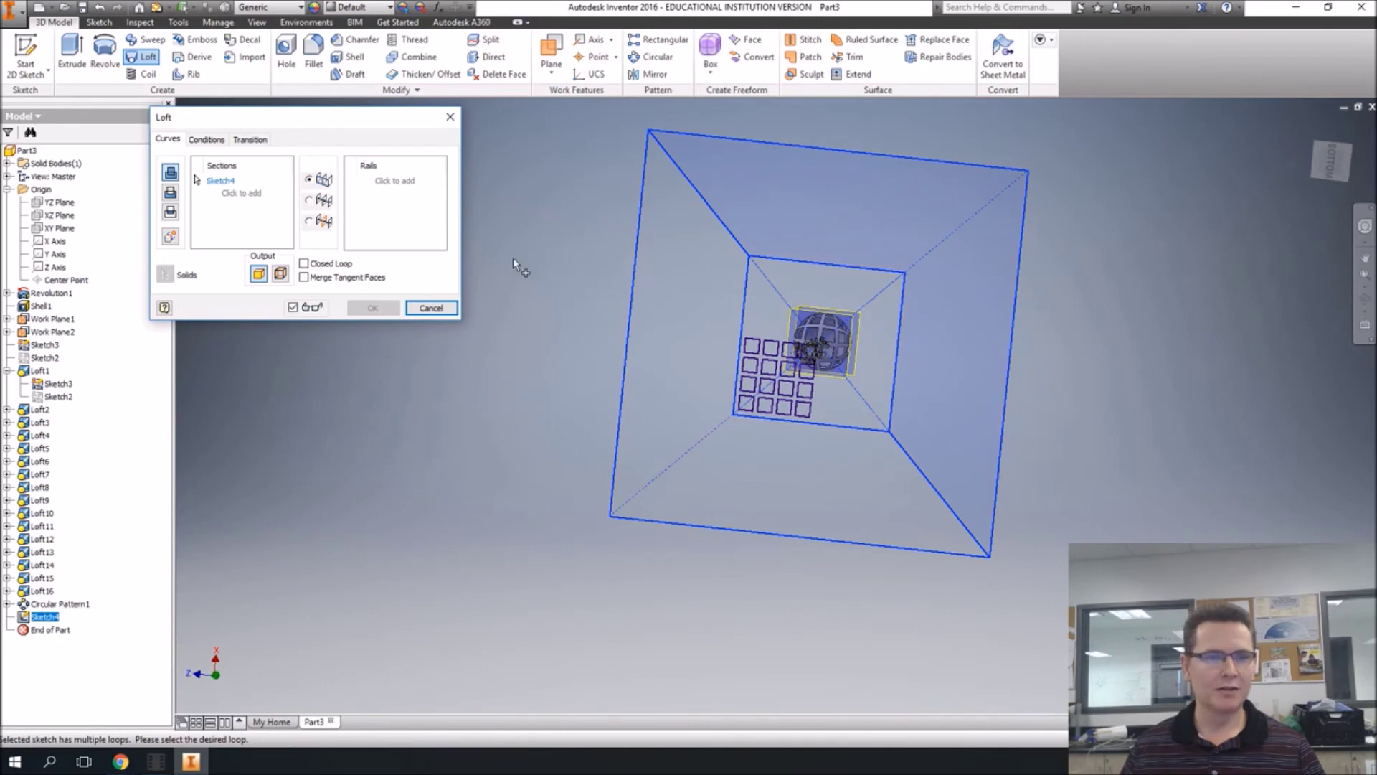
left_click(244, 193)
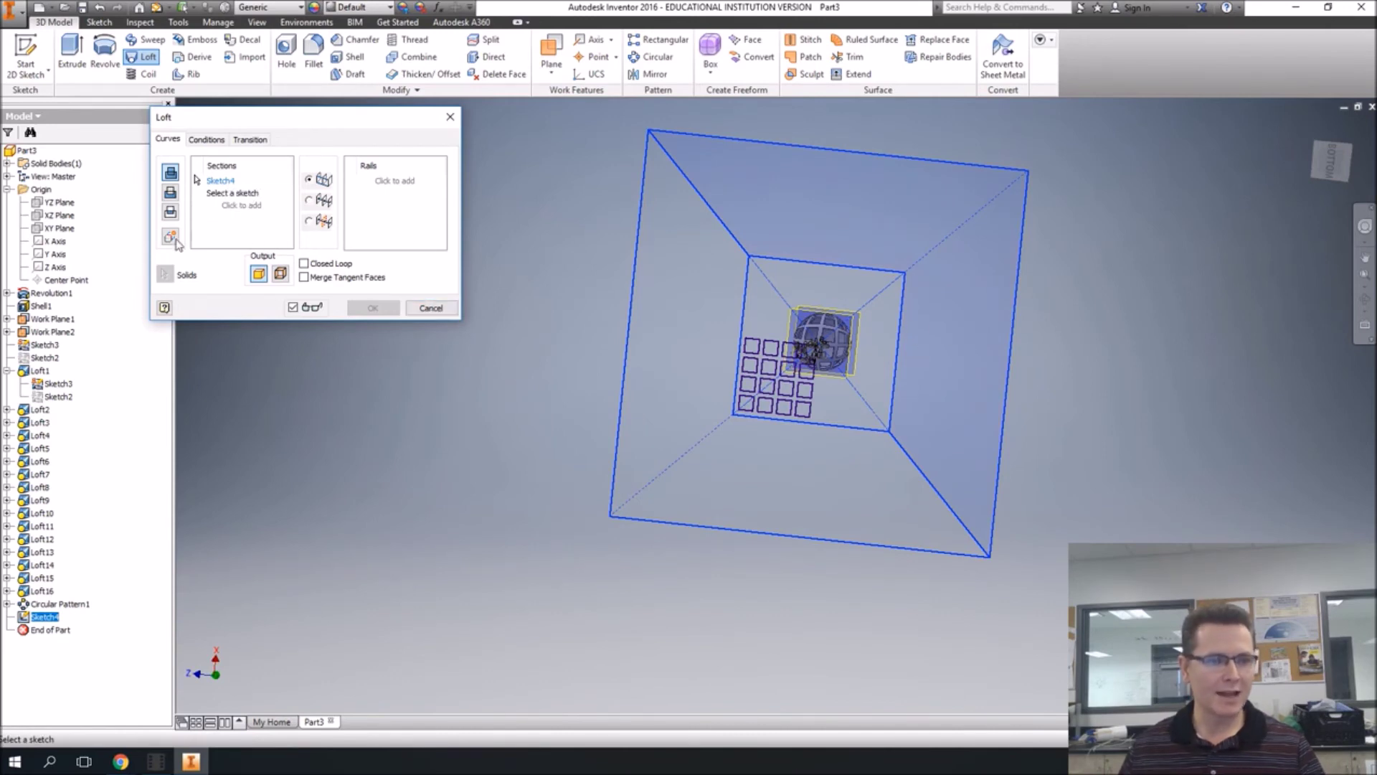
left_click(57, 397)
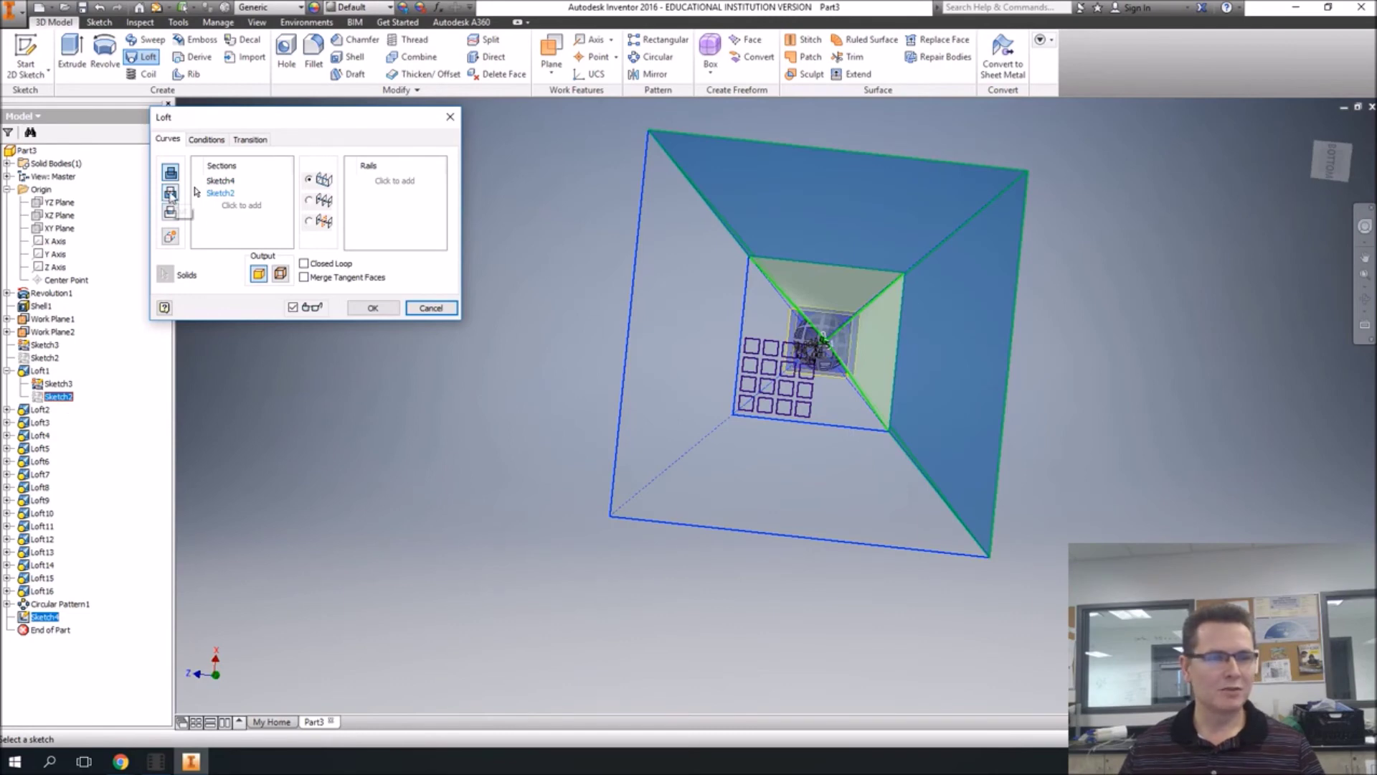
left_click(170, 193)
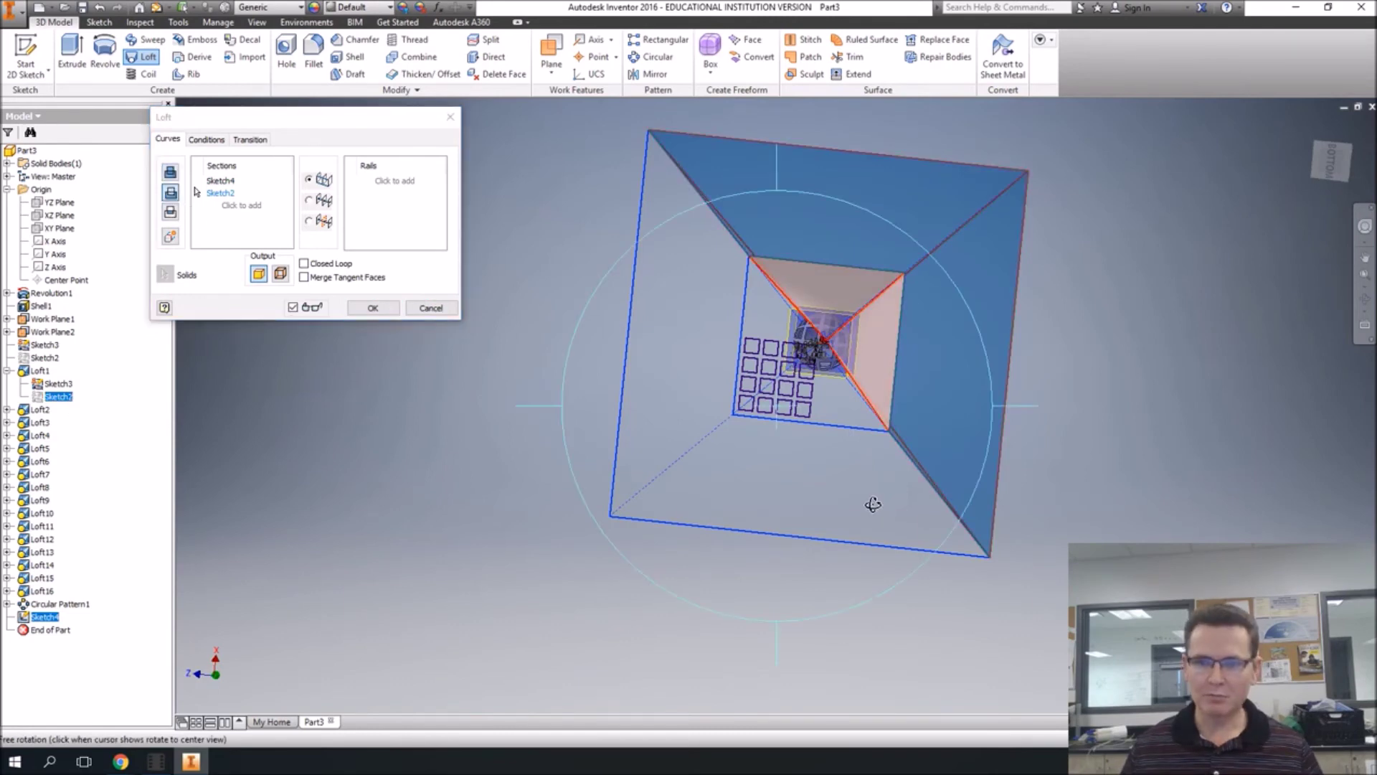
mouse_move(870, 502)
middle_mouse_down("shift")
mouse_move(849, 406)
mouse_move(867, 467)
middle_mouse_up("shift")
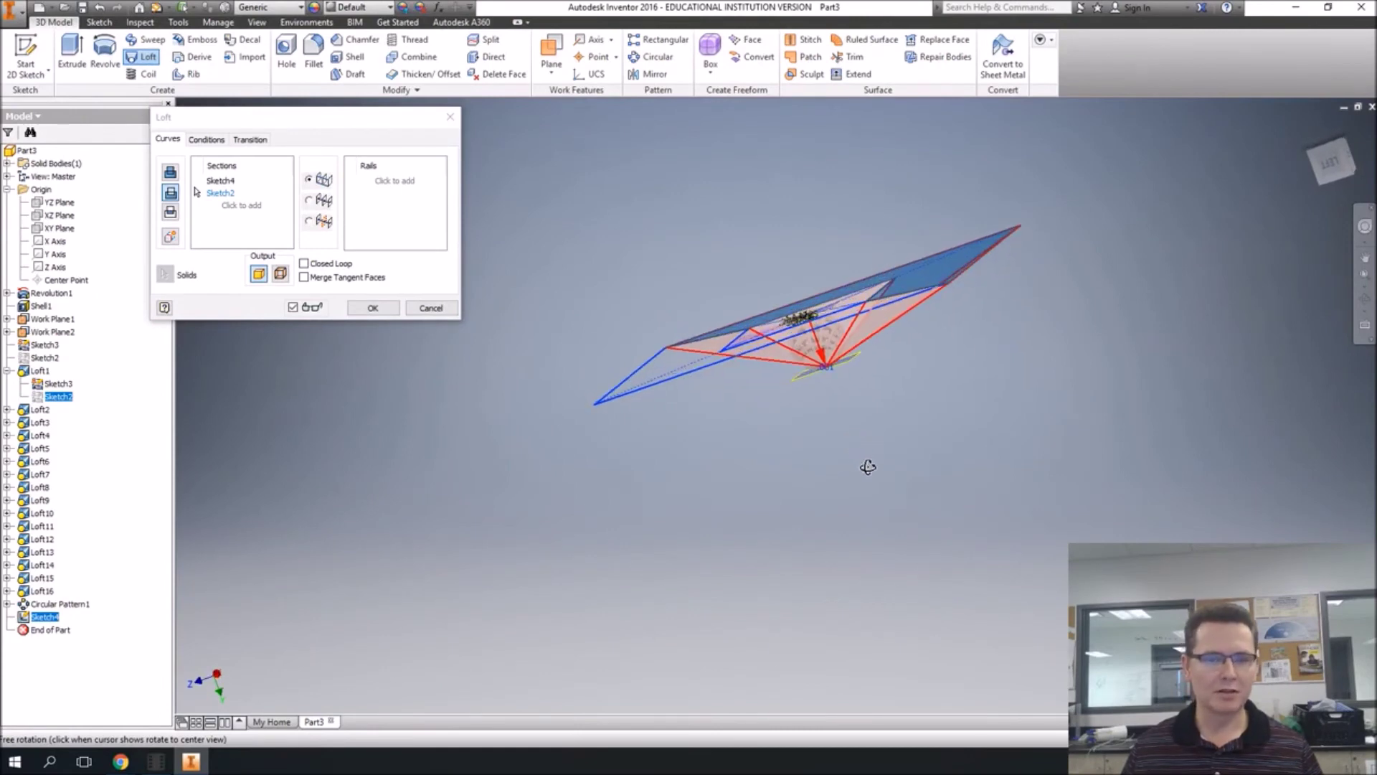
left_click(373, 308)
Step: Orbit the model to inspect the sphere after the loft cut
key("F4")
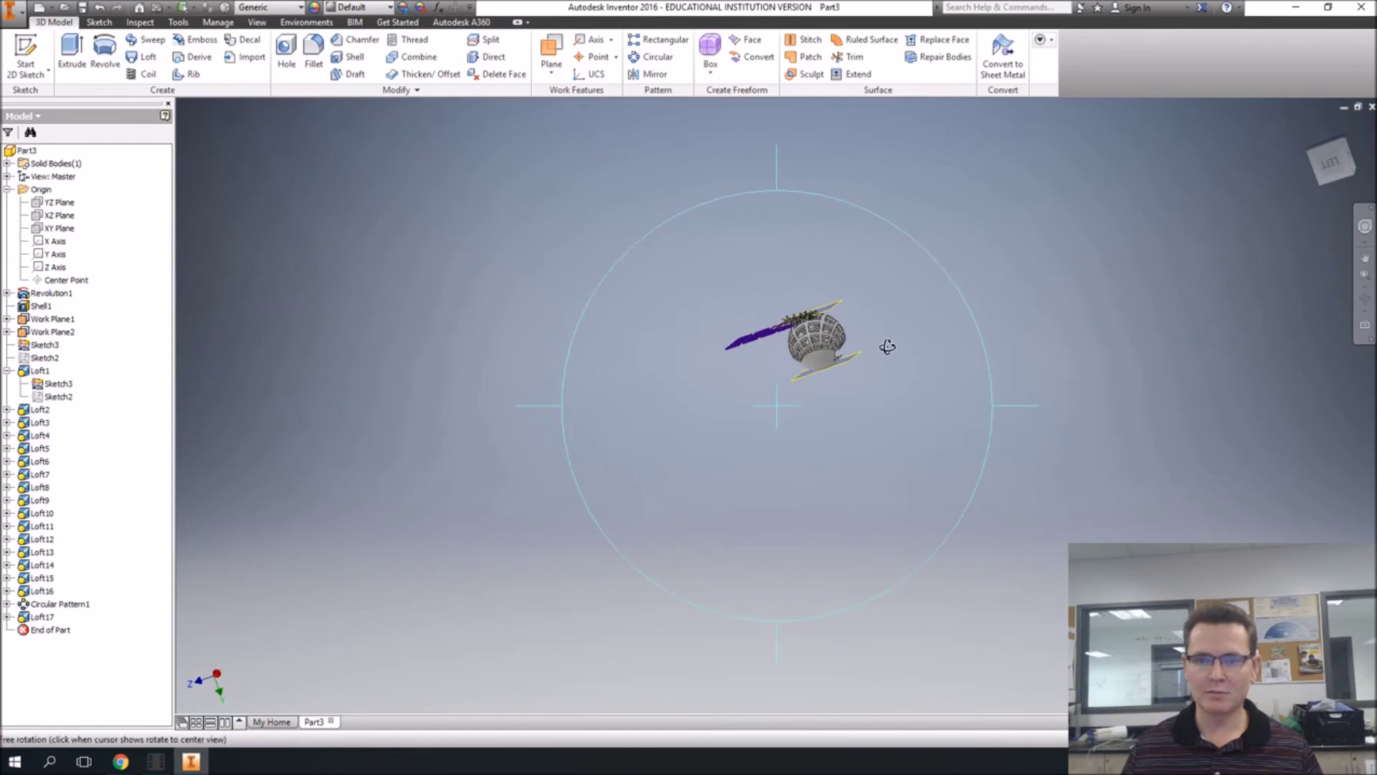
left_click_drag(887, 347, 854, 374)
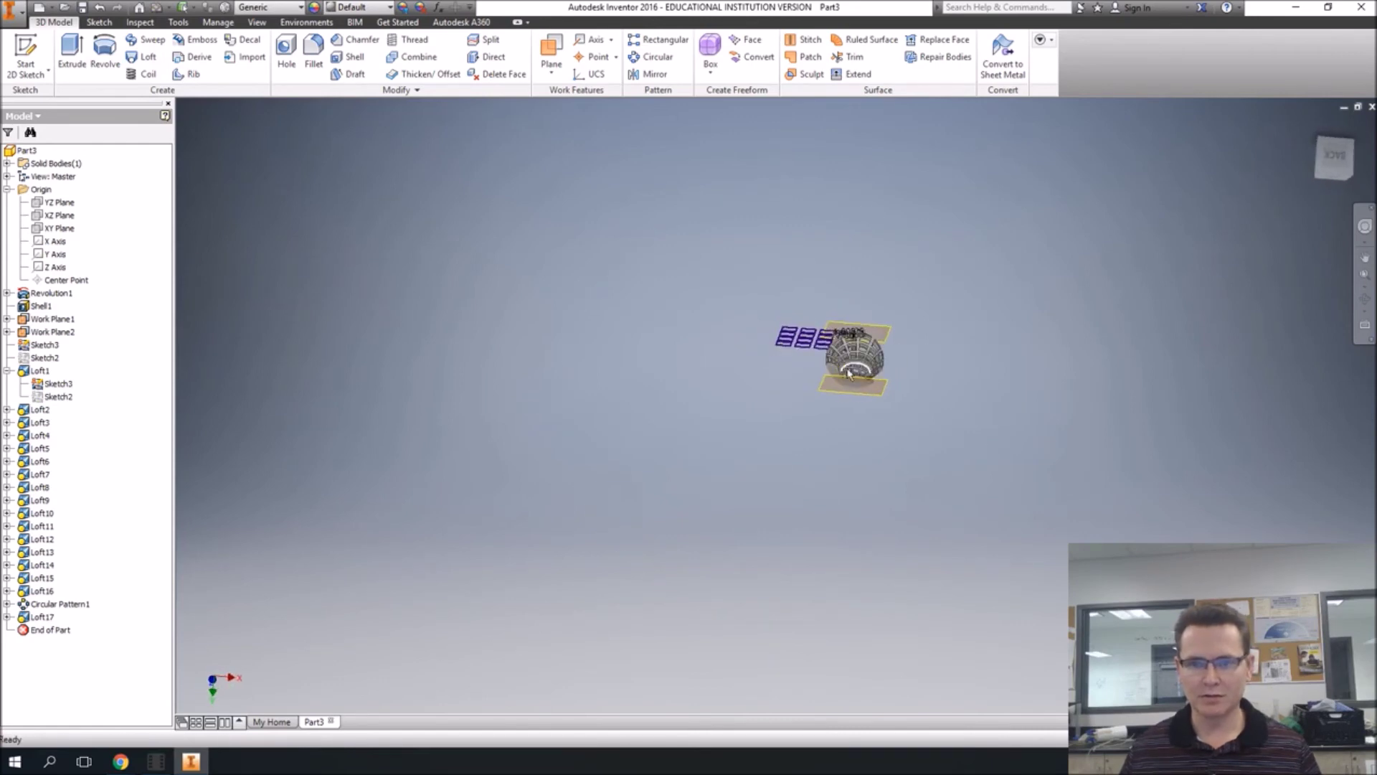
scroll(850, 373, "up", 5)
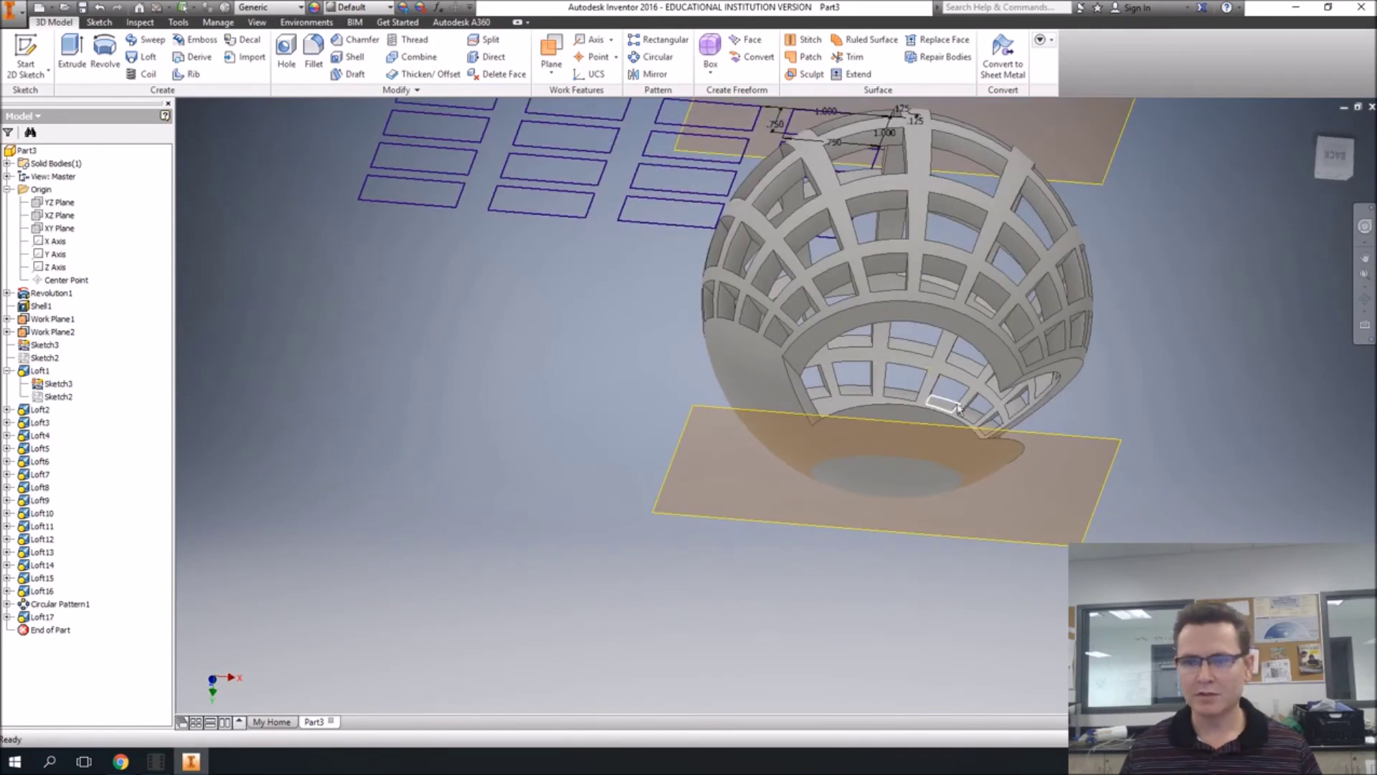
key("F4")
left_click_drag(953, 386, 603, 342)
key("Escape")
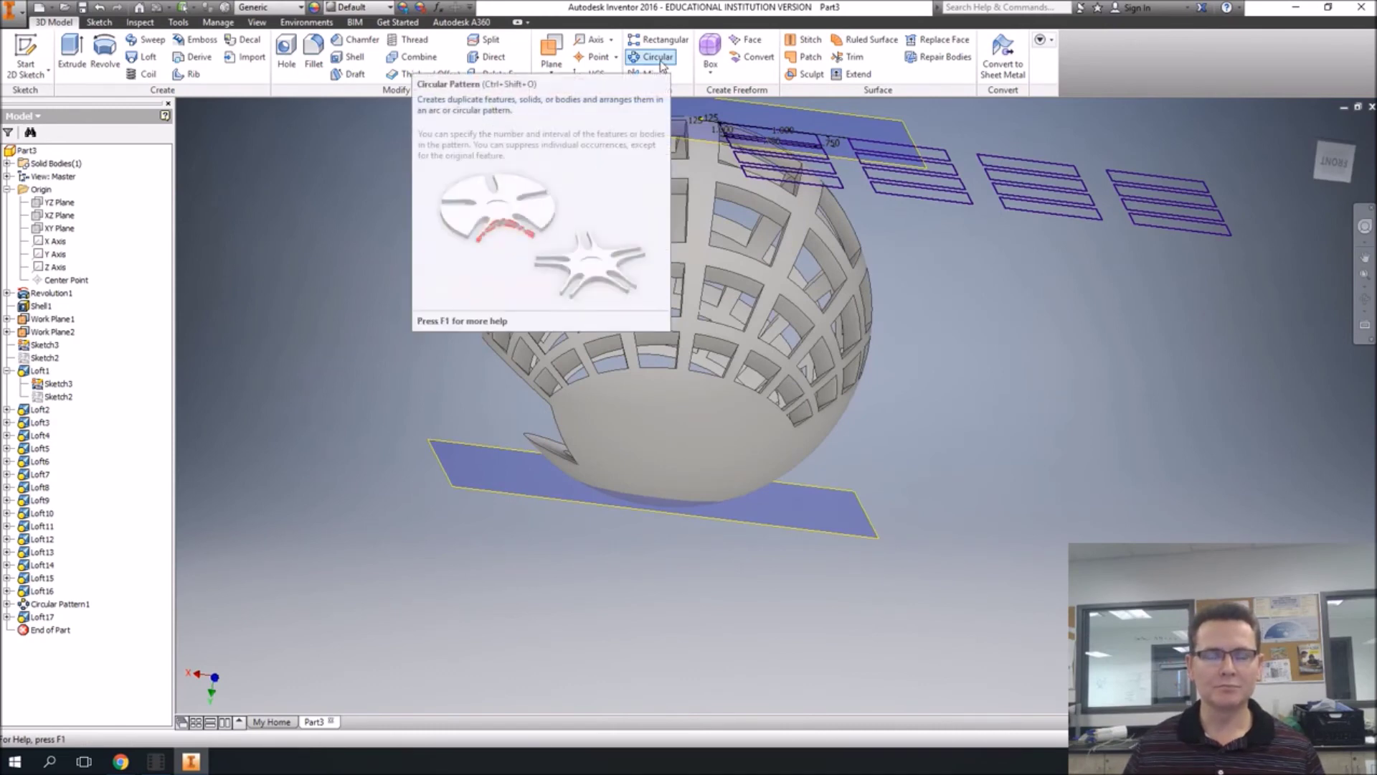
Step: Circular-pattern Loft17 about the Y Axis with 2 occurrences
left_click(658, 57)
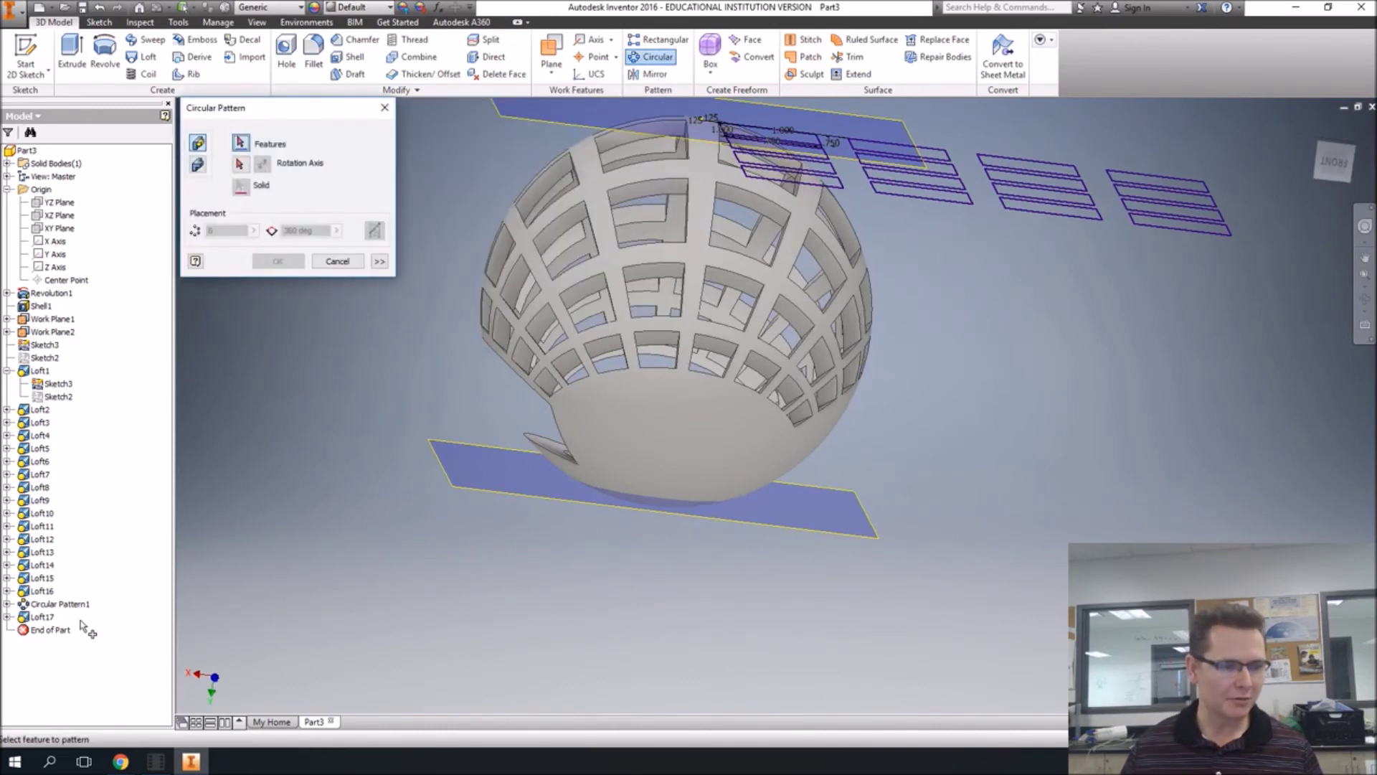
left_click(41, 618)
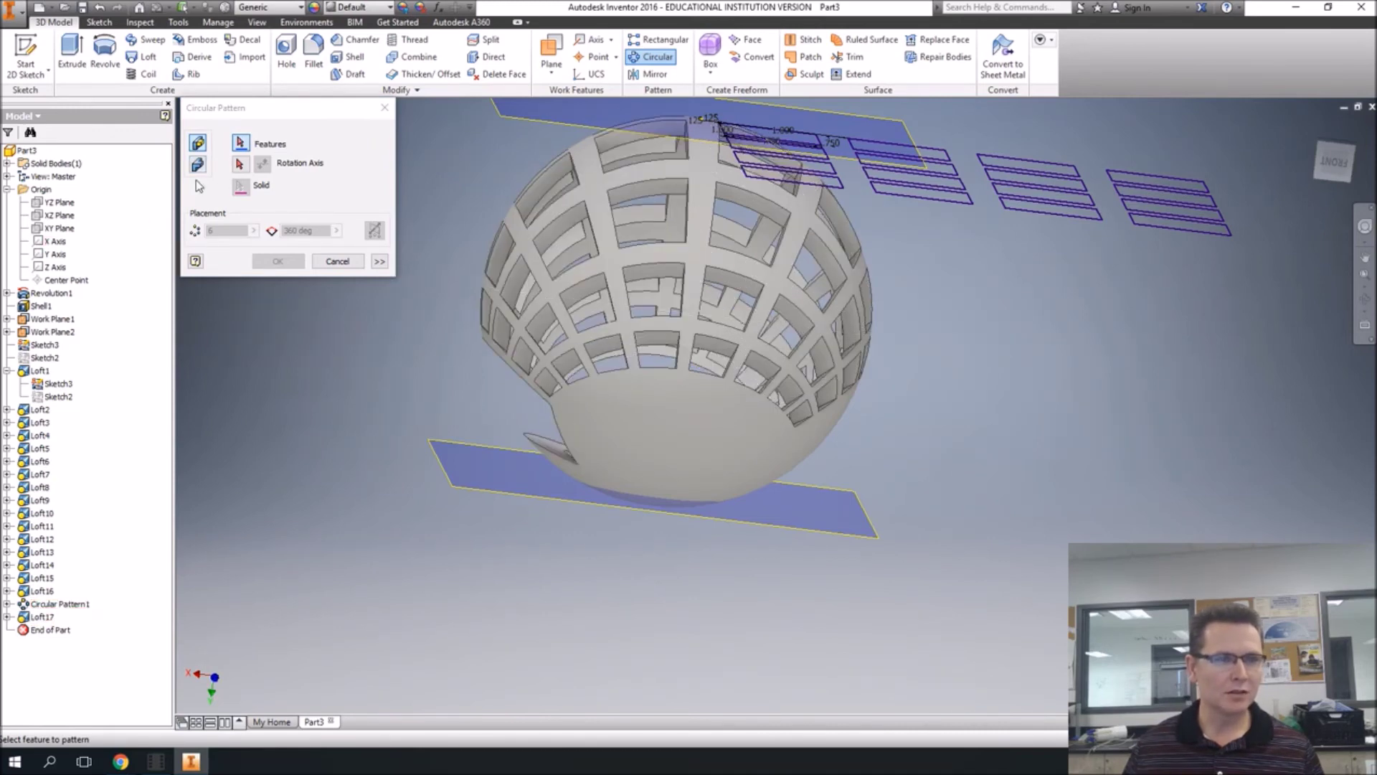
left_click(239, 164)
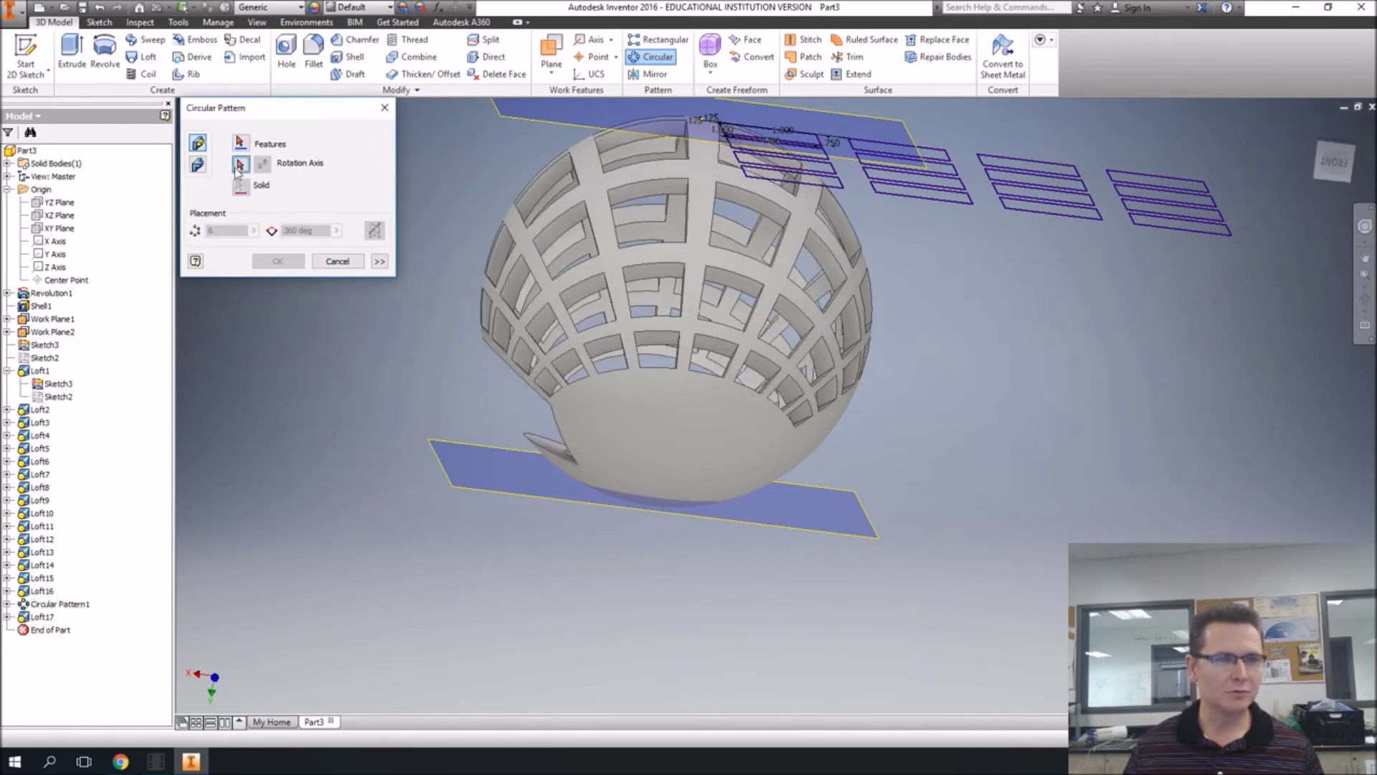
left_click(57, 257)
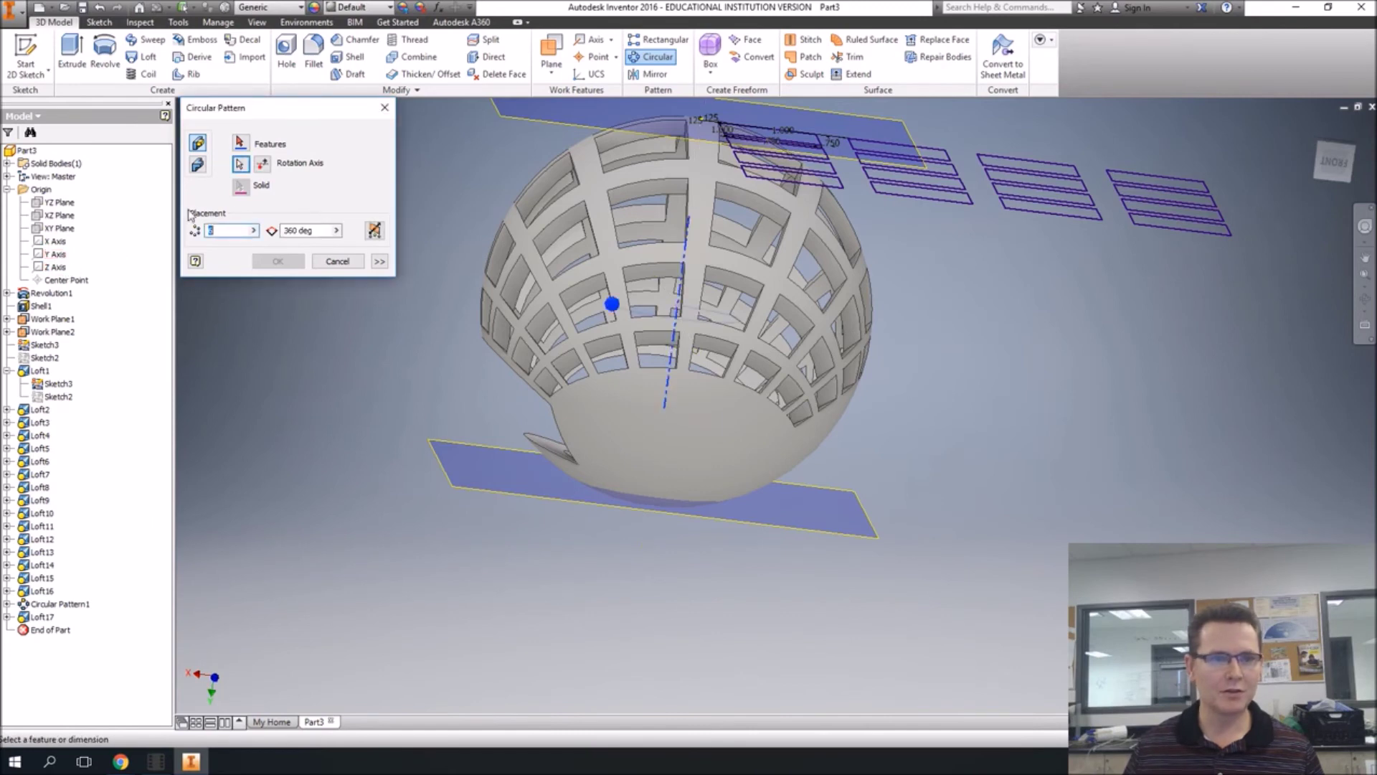
type("2")
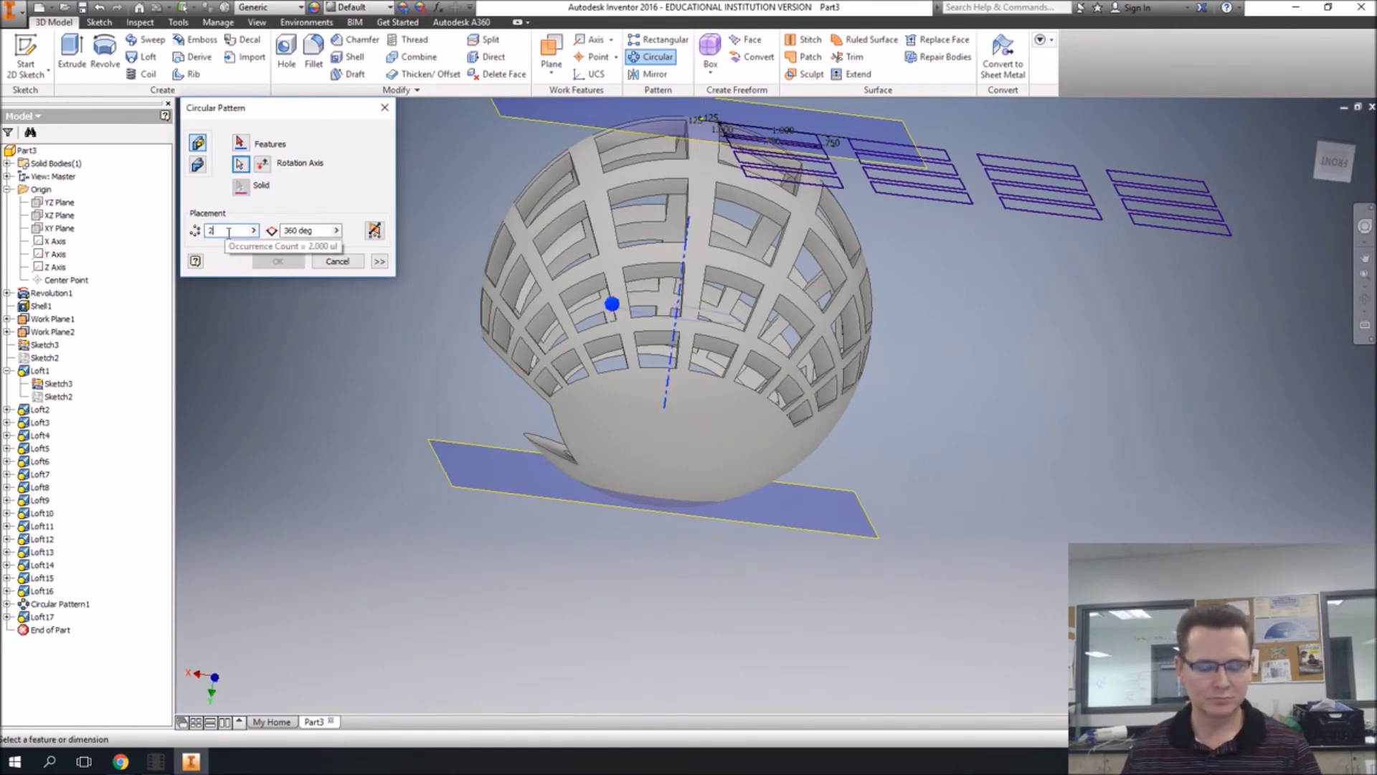
middle_click_drag(688, 337, 834, 390, "shift")
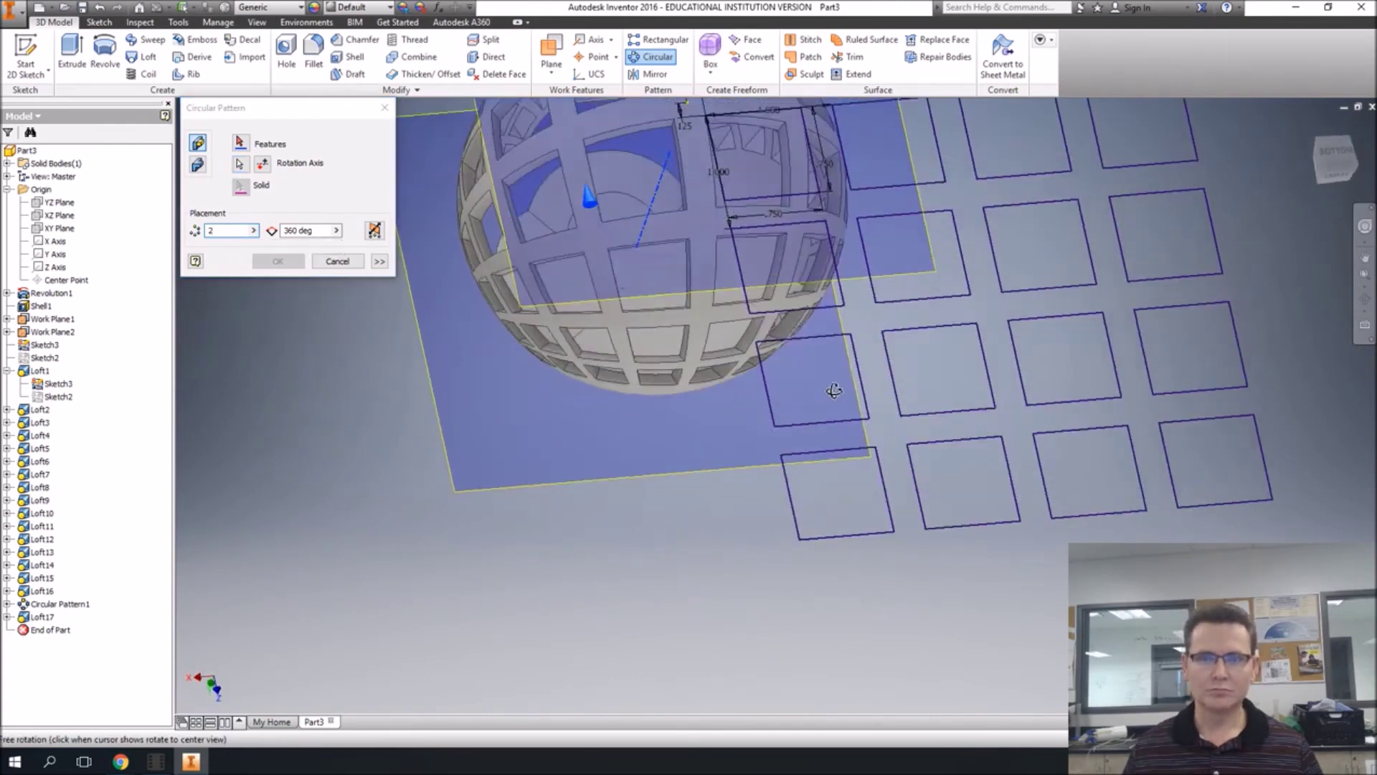
scroll(835, 390, "down", 4)
scroll(820, 373, "up", 1)
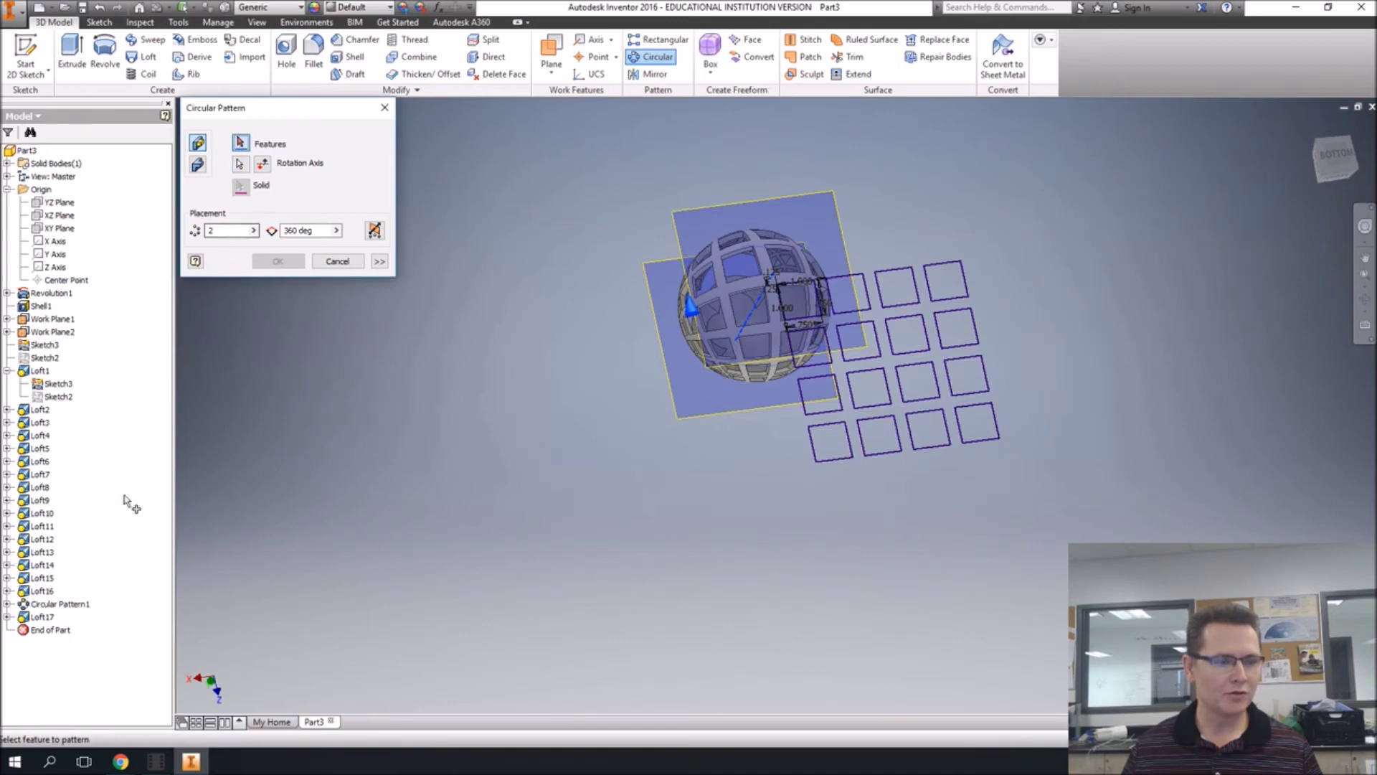
left_click(56, 618)
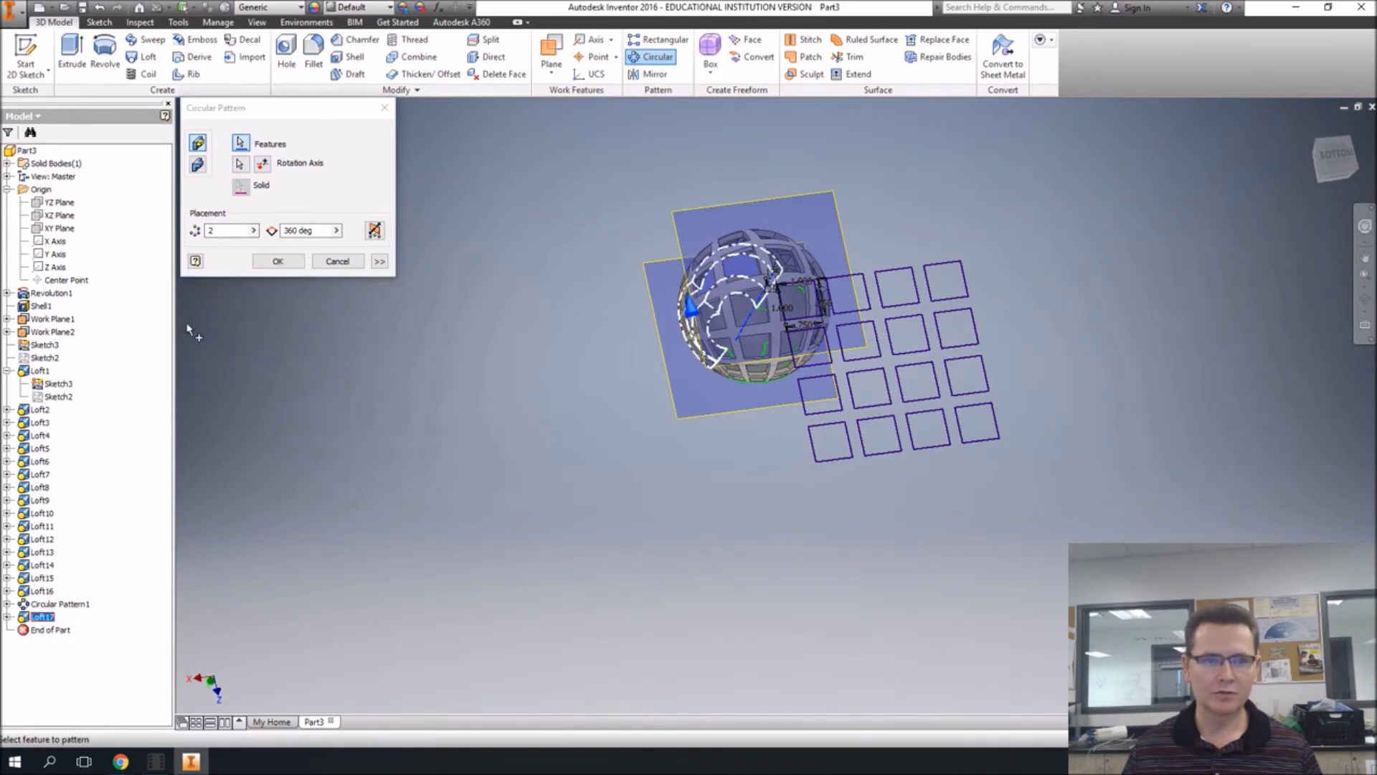
left_click(282, 262)
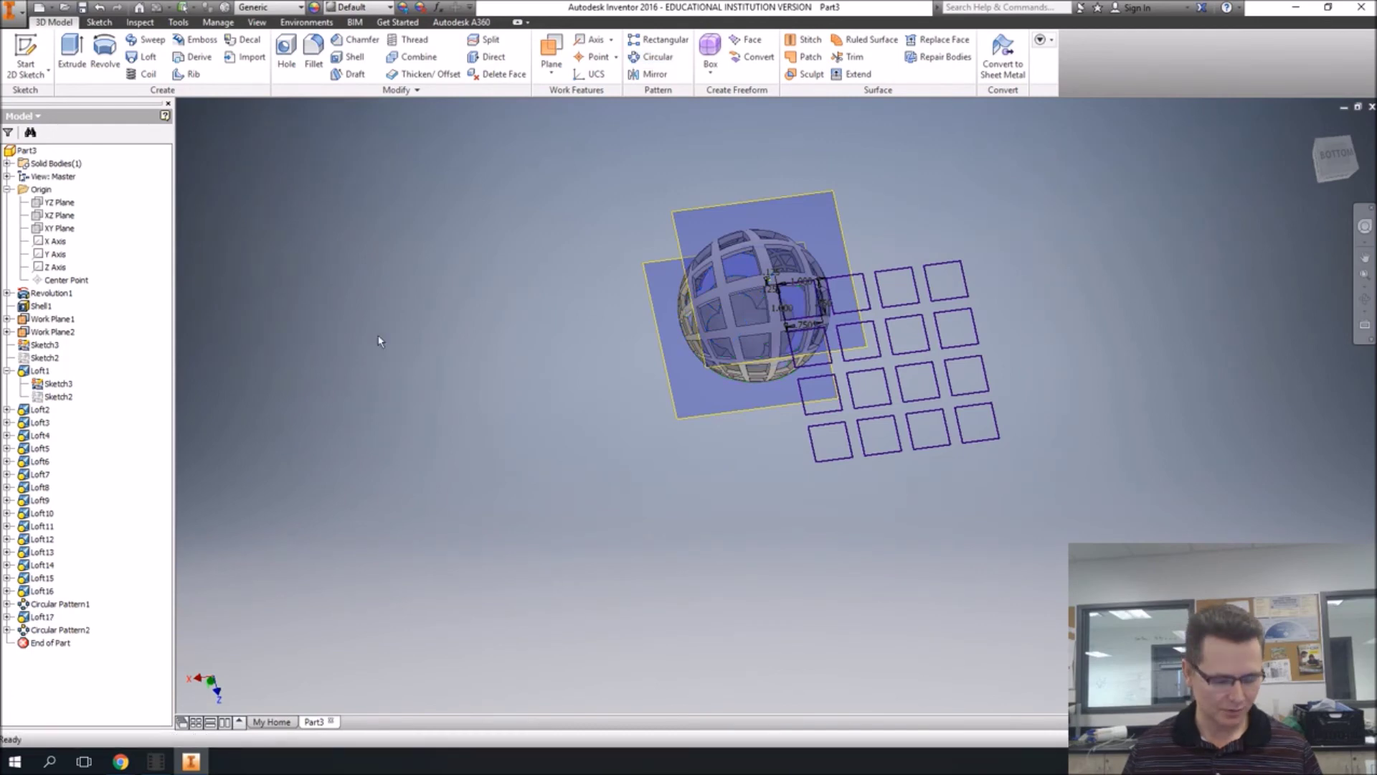
Step: Orbit beneath the sphere to inspect the stray disc left below it
key("F4")
left_click_drag(746, 347, 905, 310)
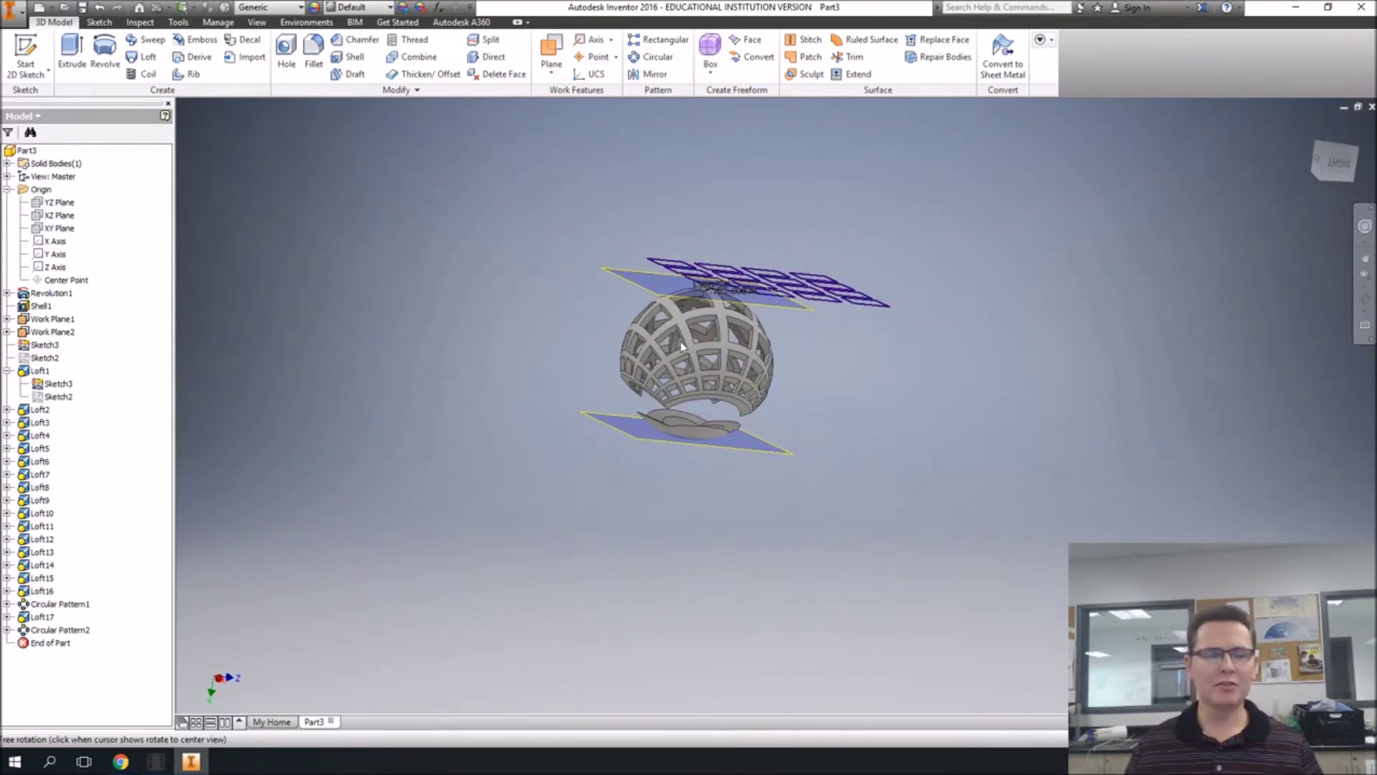
key("Escape")
mouse_move(681, 344)
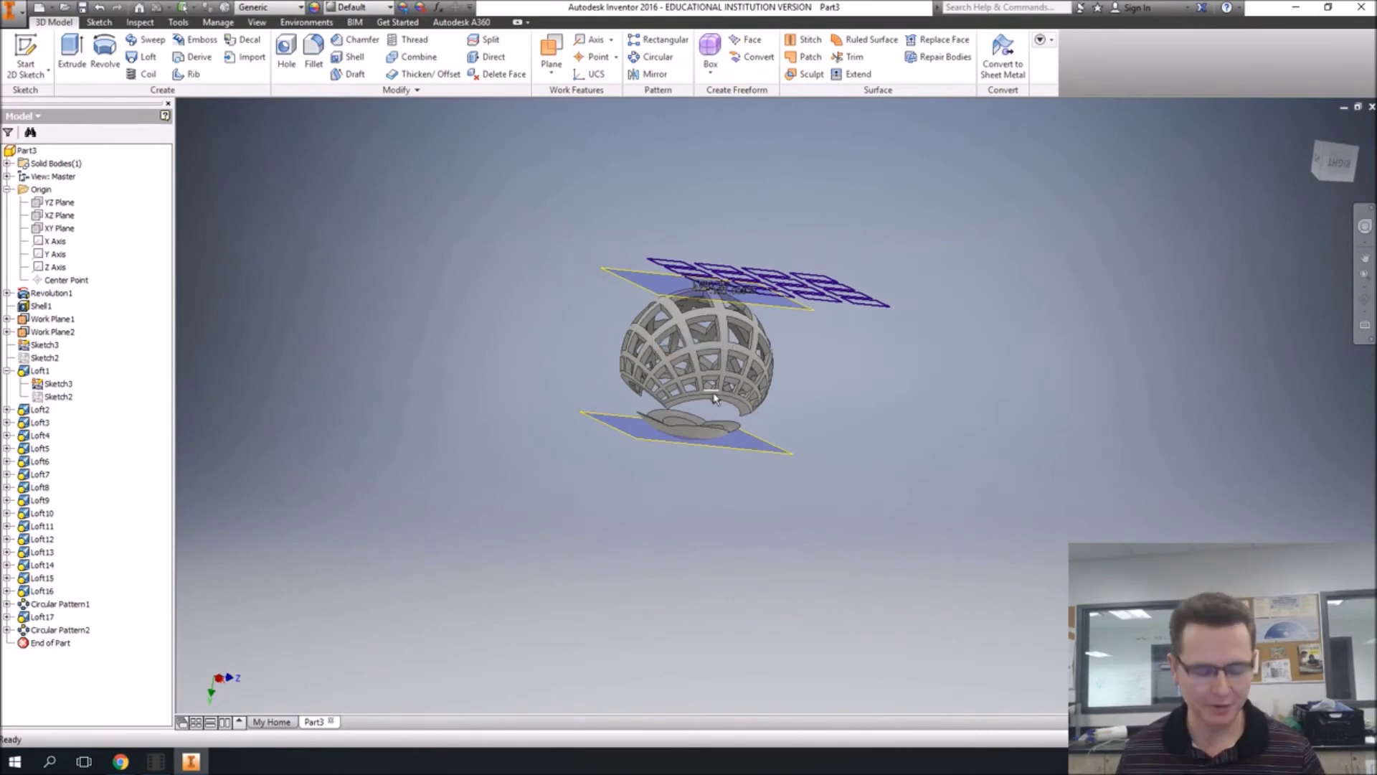
scroll(679, 388, "down", 6)
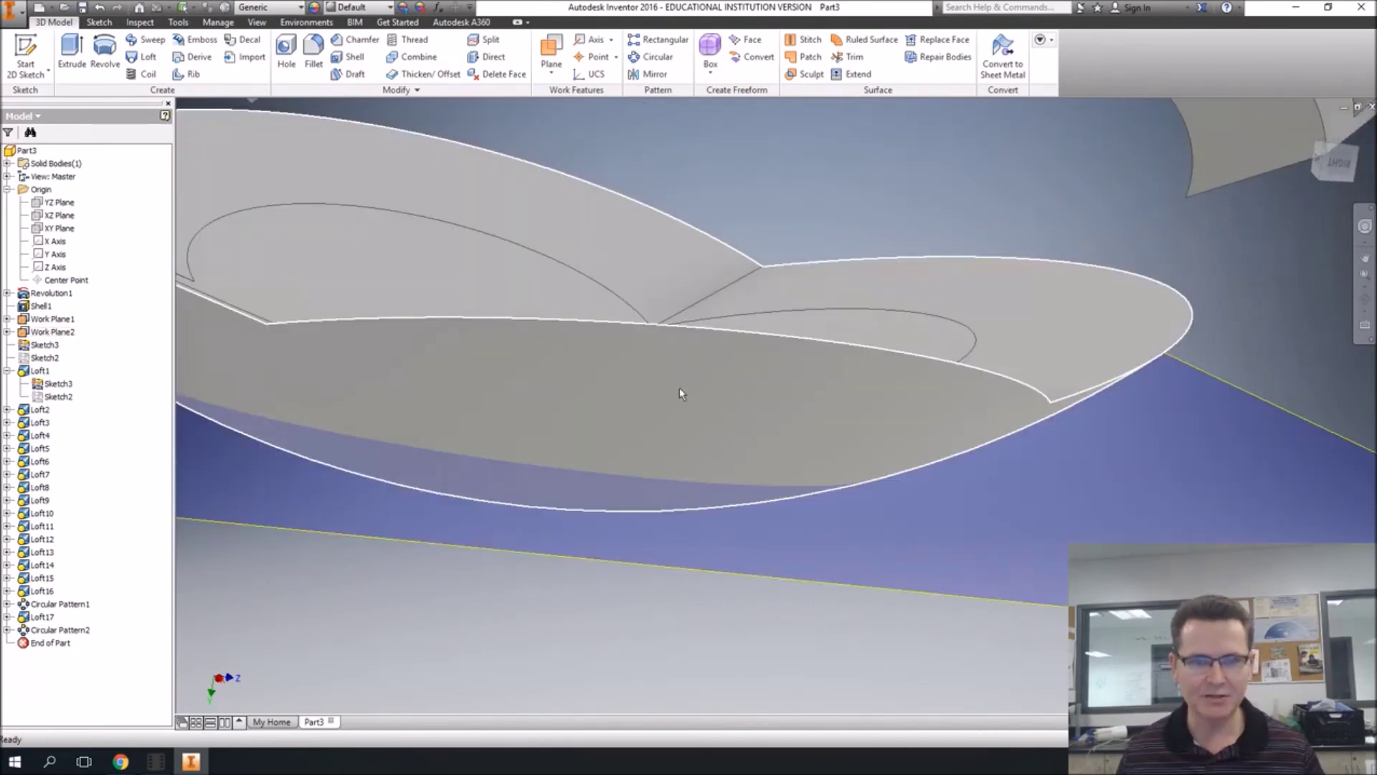
scroll(679, 386, "up", 2)
scroll(693, 366, "down", 2)
scroll(693, 365, "up", 5)
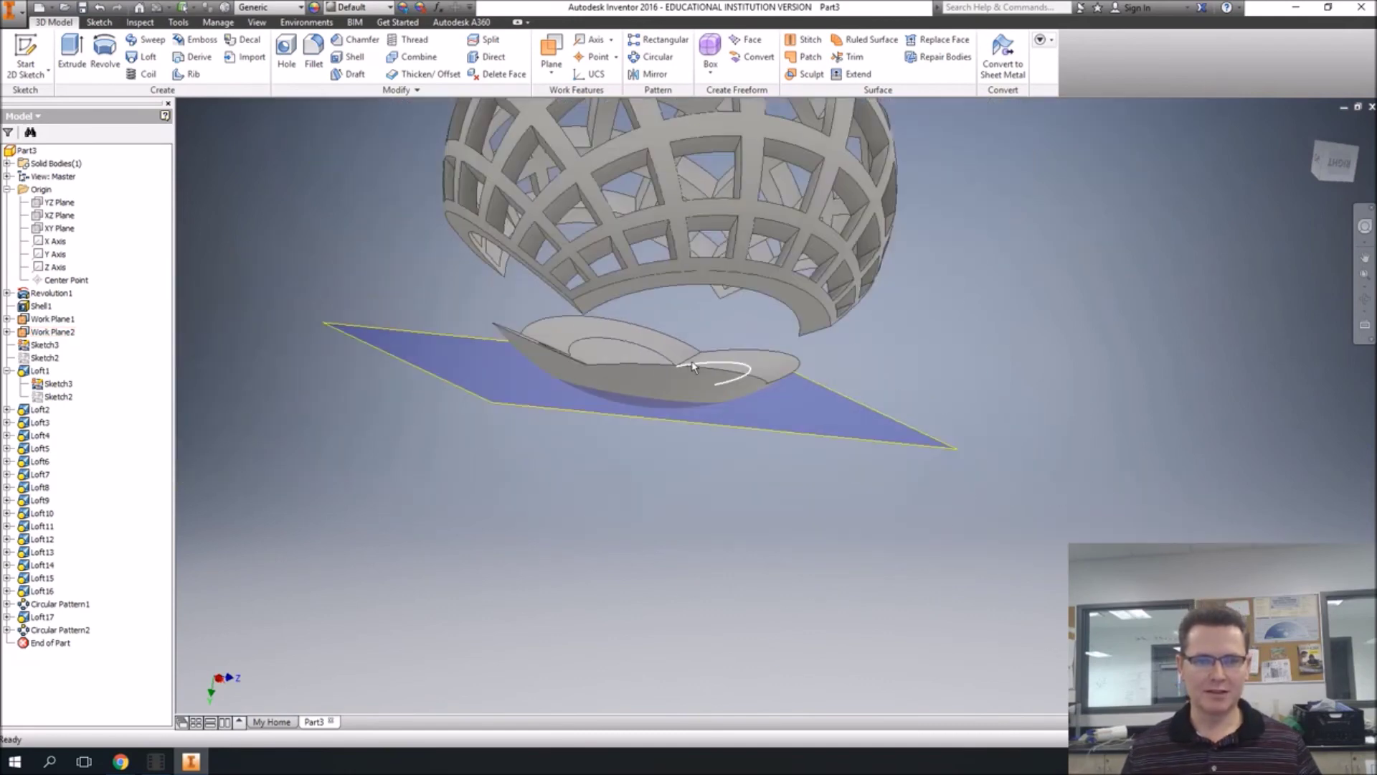
middle_click_drag(739, 283, 705, 253, "shift")
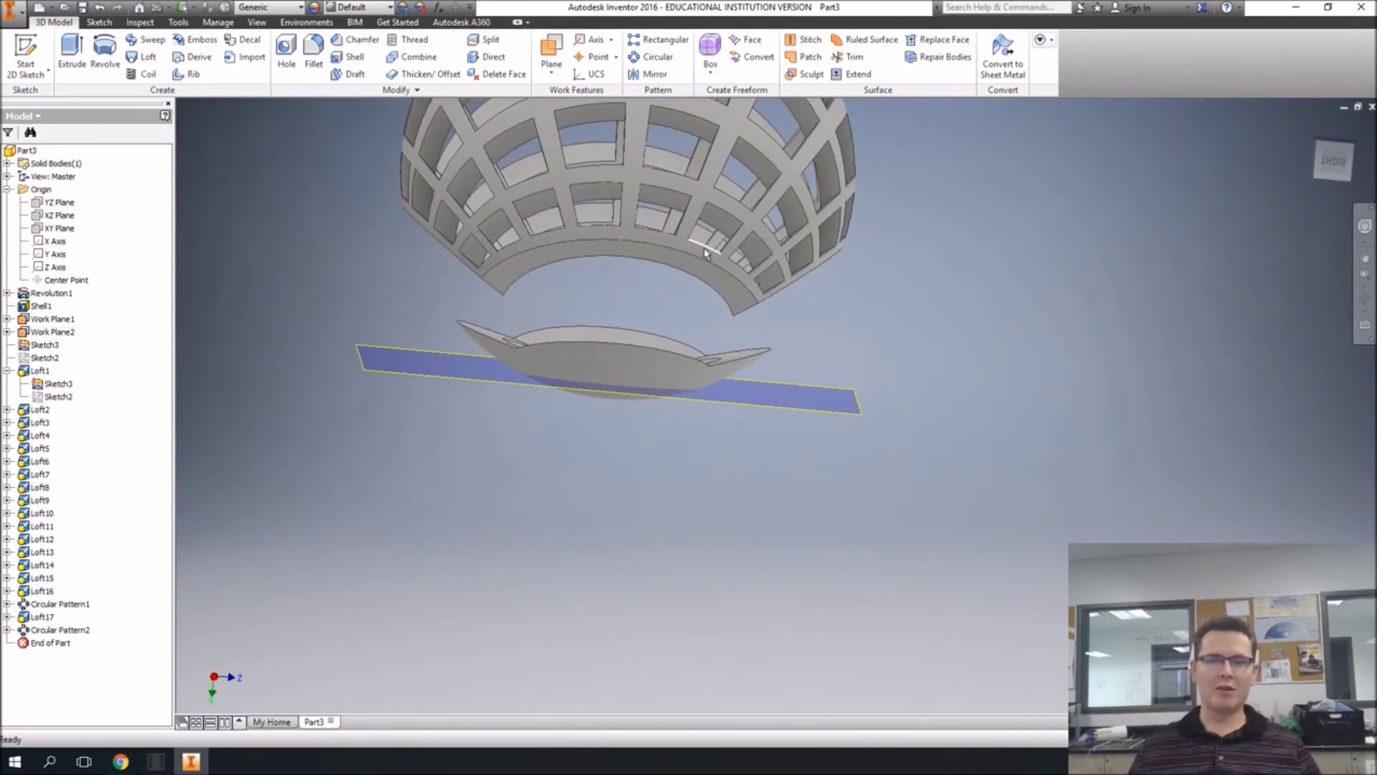
left_click(59, 202)
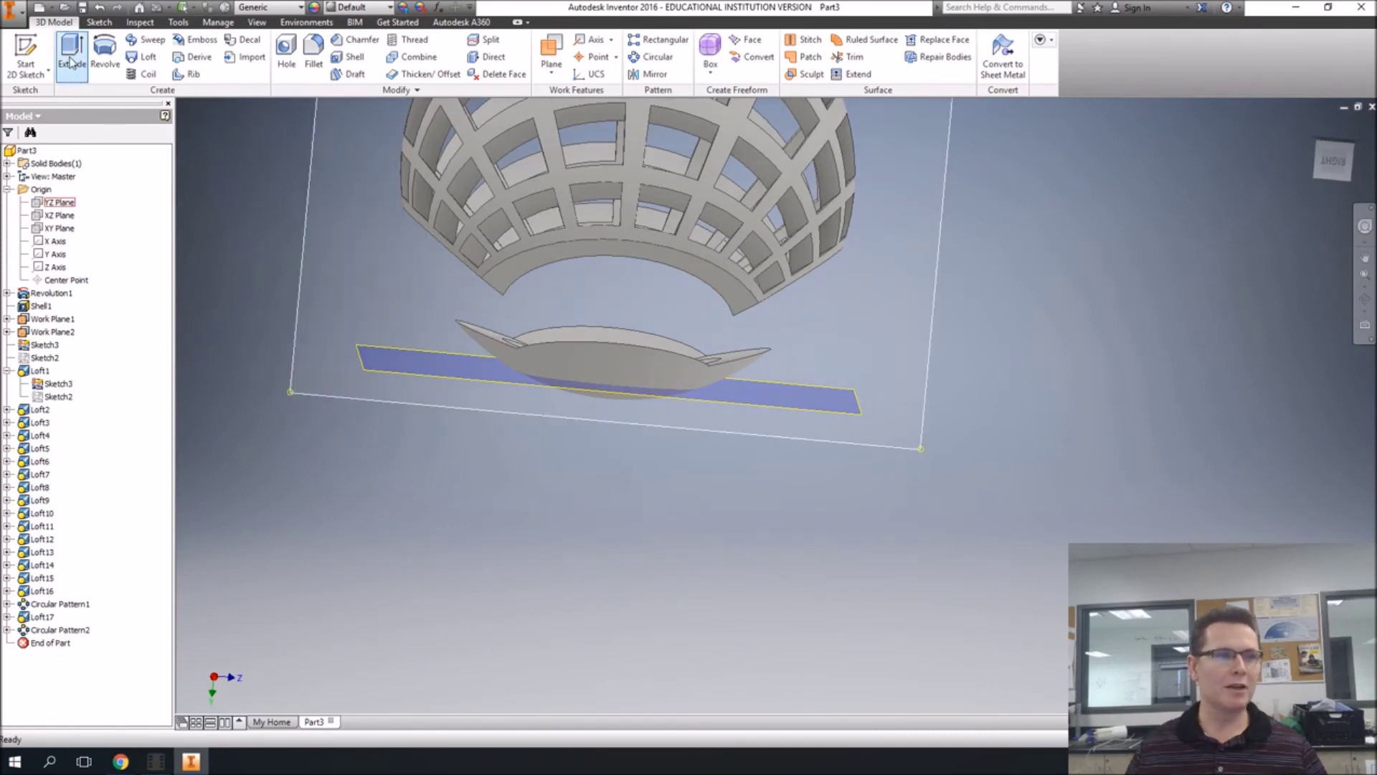
Step: On an origin plane, sketch a two-point rectangle enclosing the stray bottom disc and finish Sketch5
left_click(26, 56)
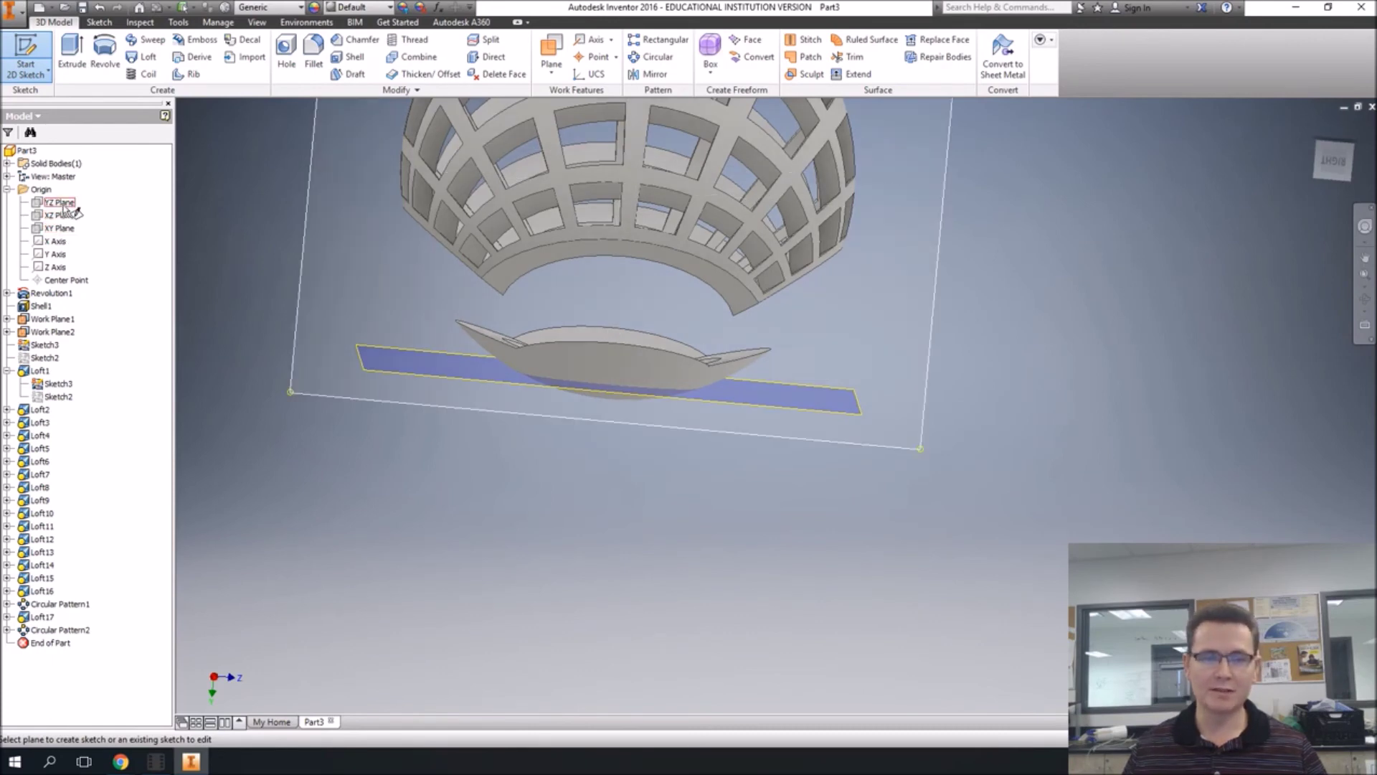
left_click(61, 229)
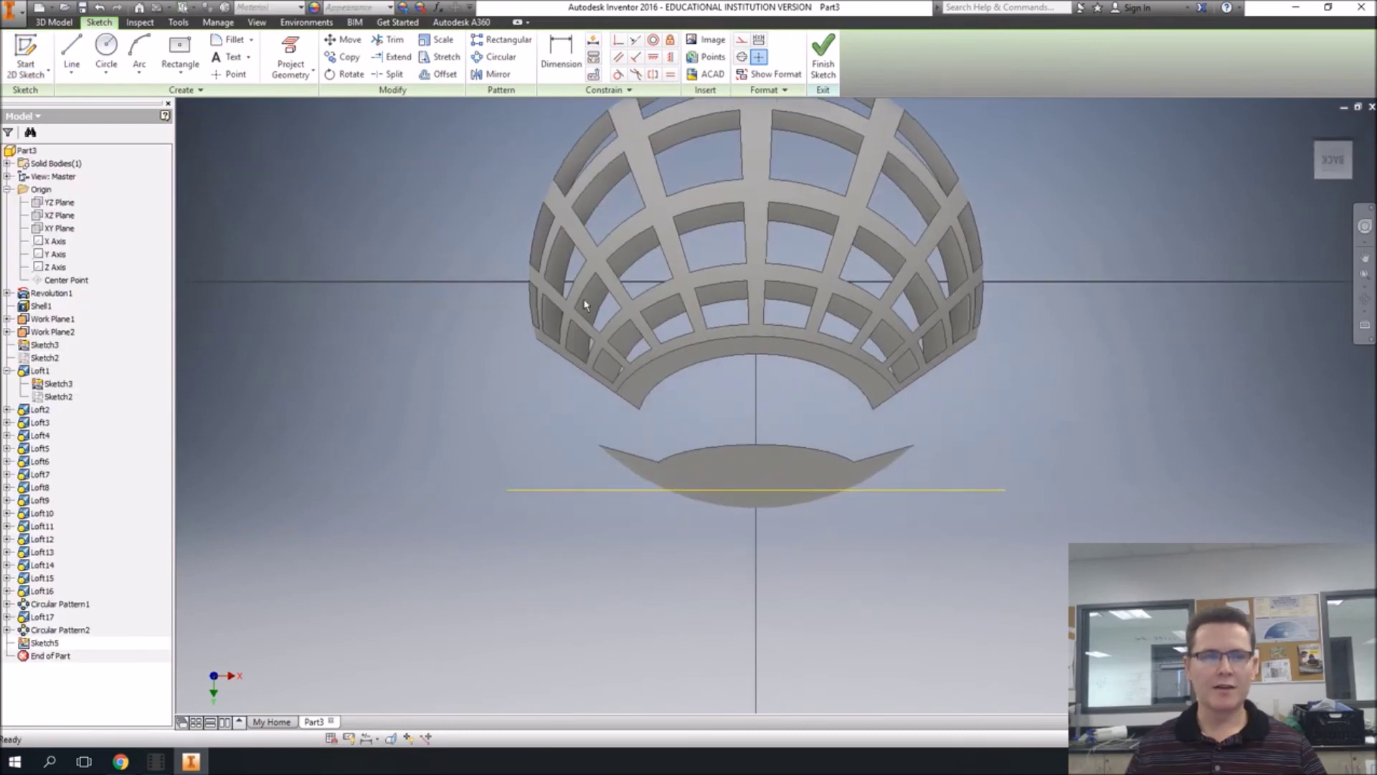
left_click(192, 72)
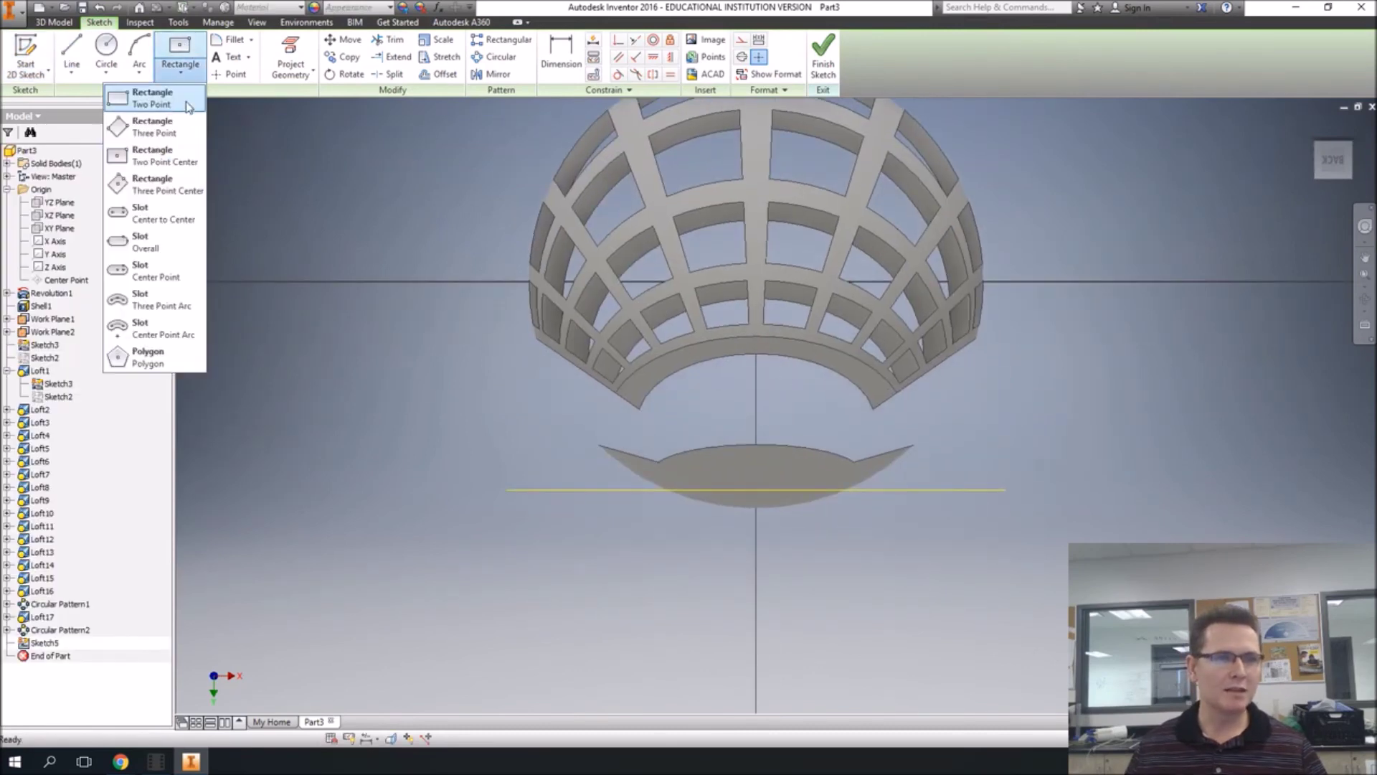
left_click(175, 111)
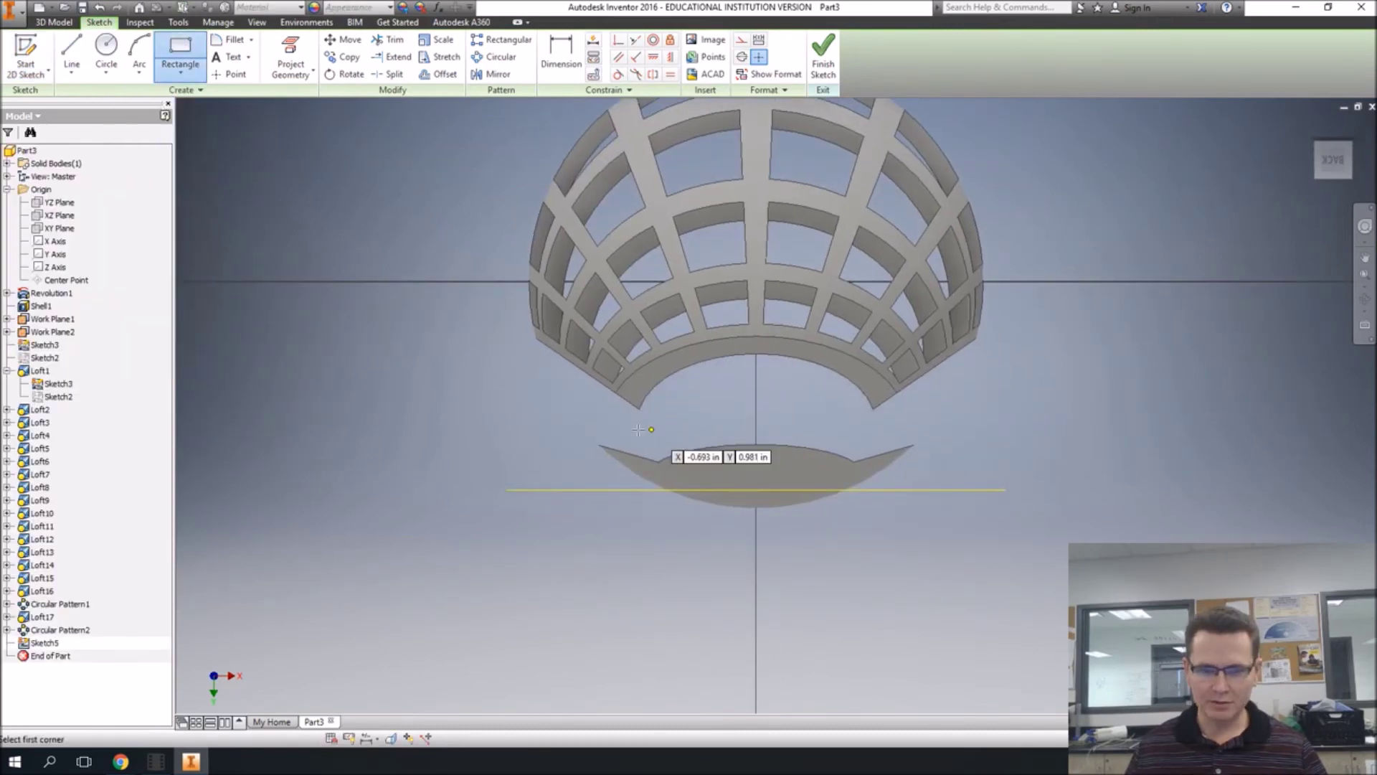
left_click(534, 423)
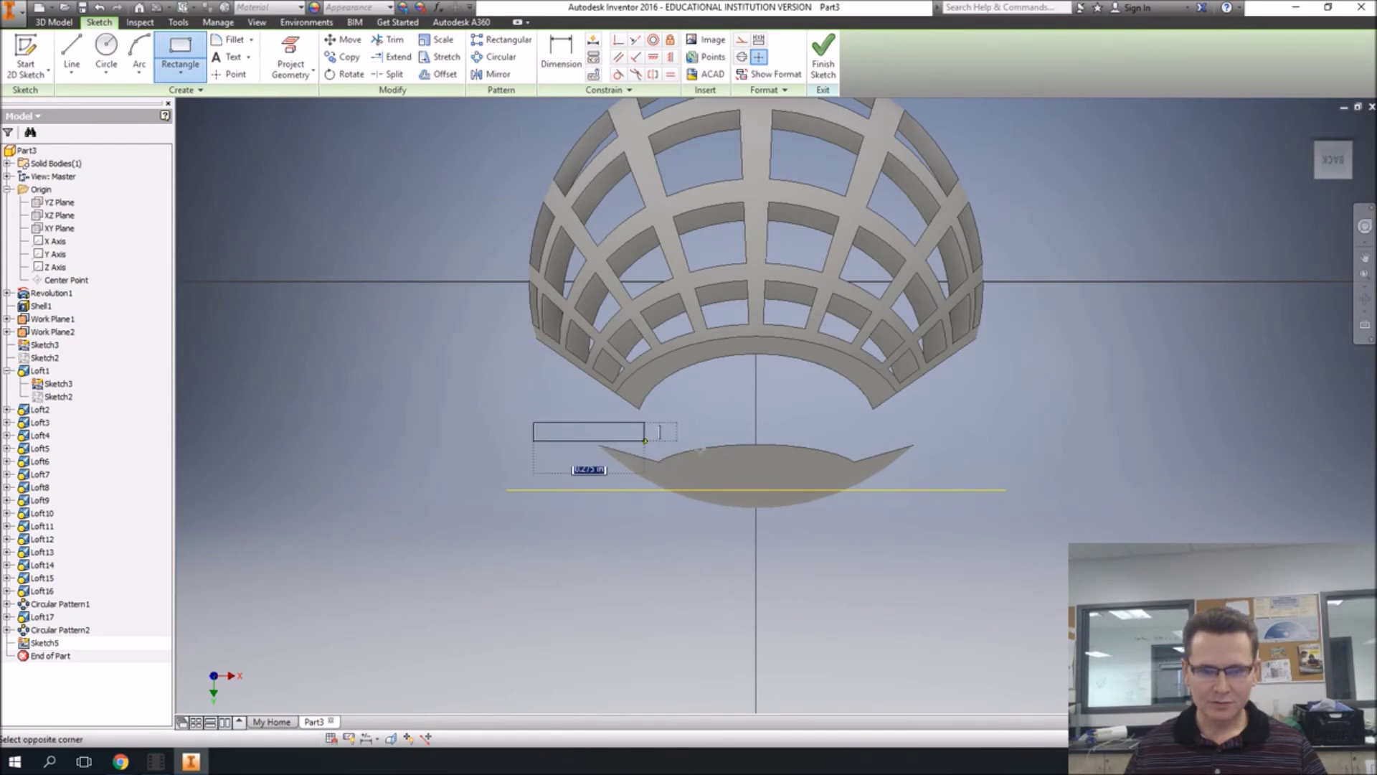
left_click(968, 535)
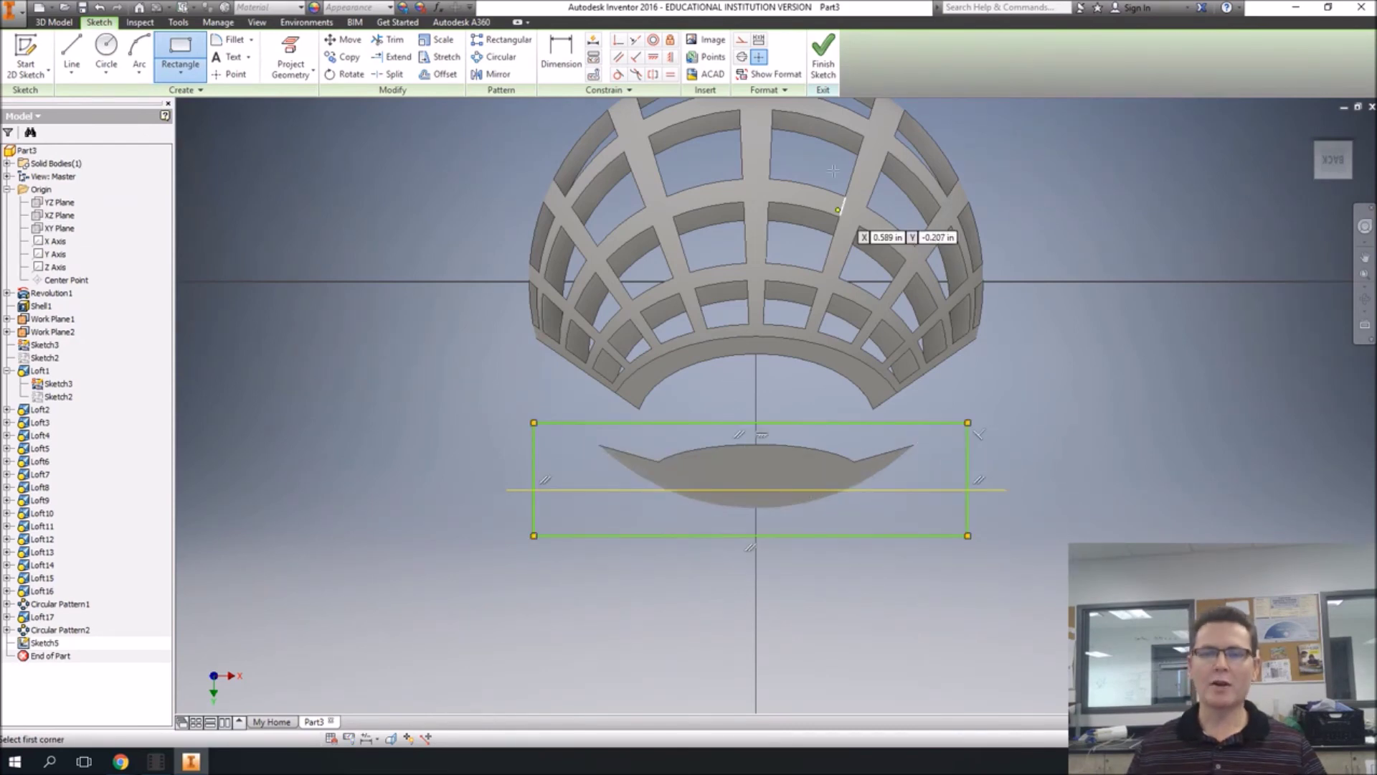
left_click(822, 55)
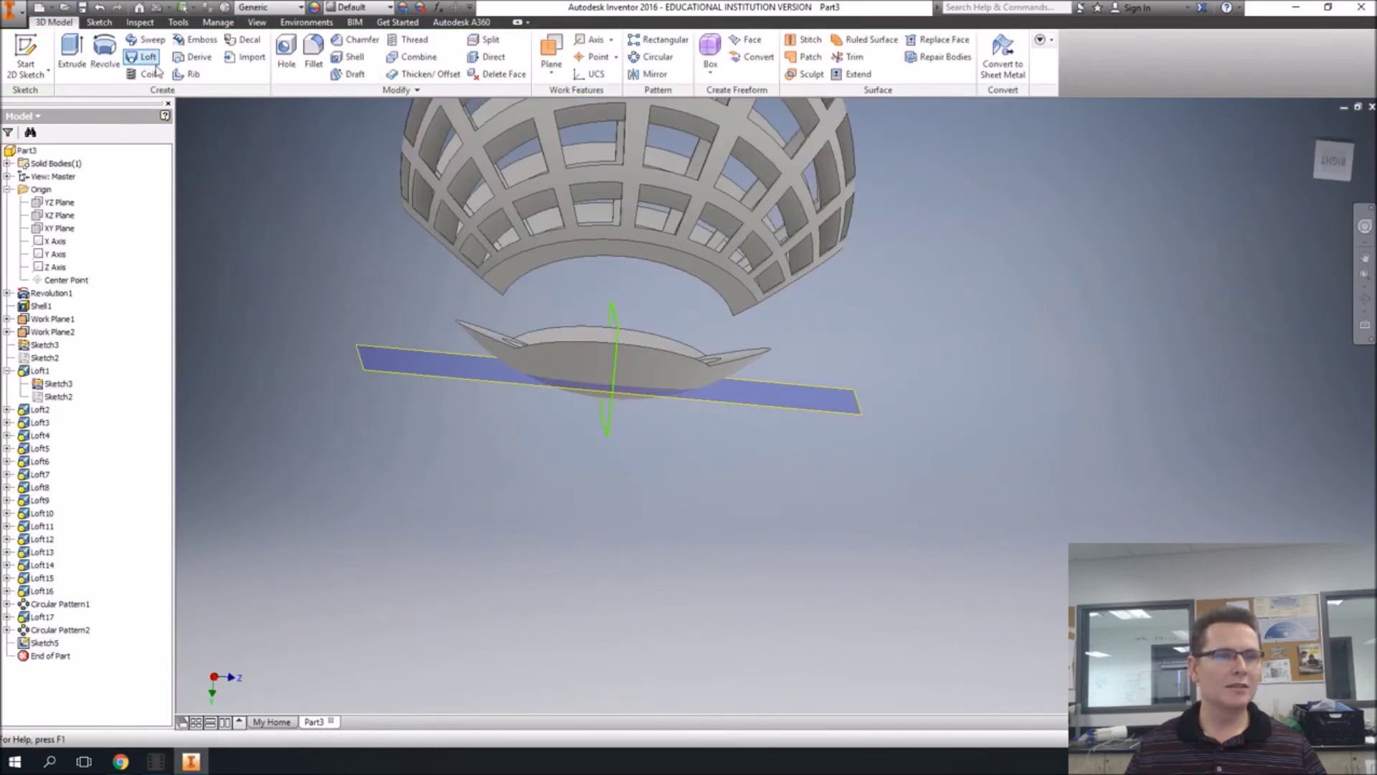
Step: Extrude the rectangle as a 3.1875 in distance cut through the stray disc
left_click(72, 51)
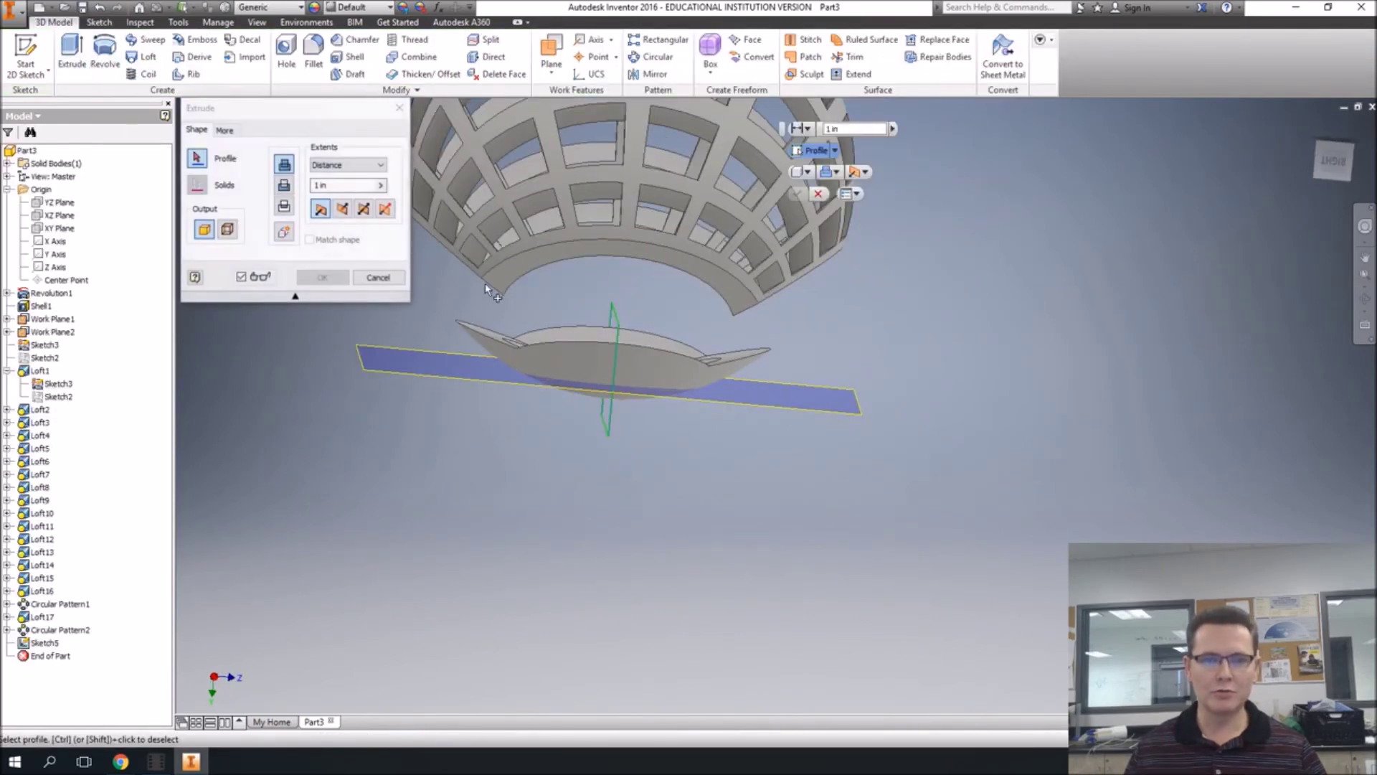
left_click(619, 331)
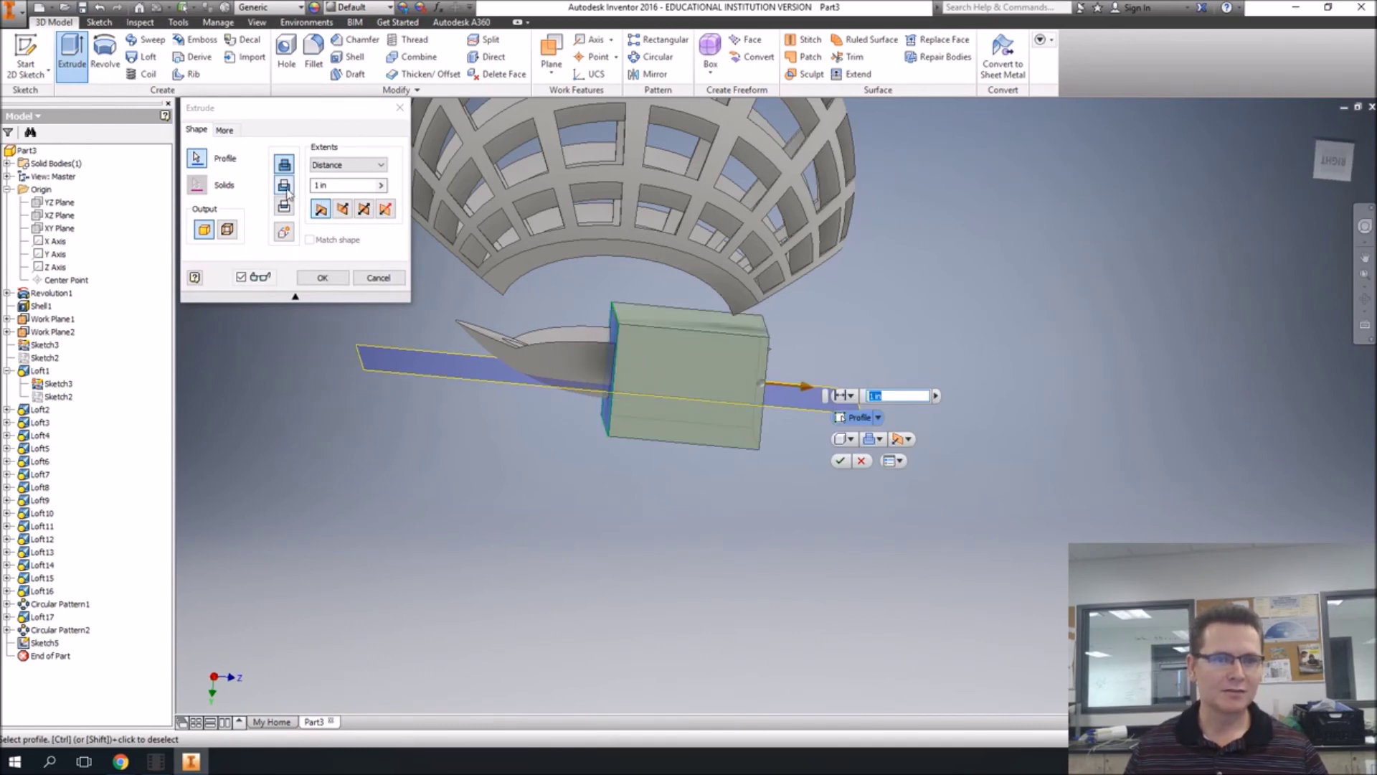
left_click(285, 186)
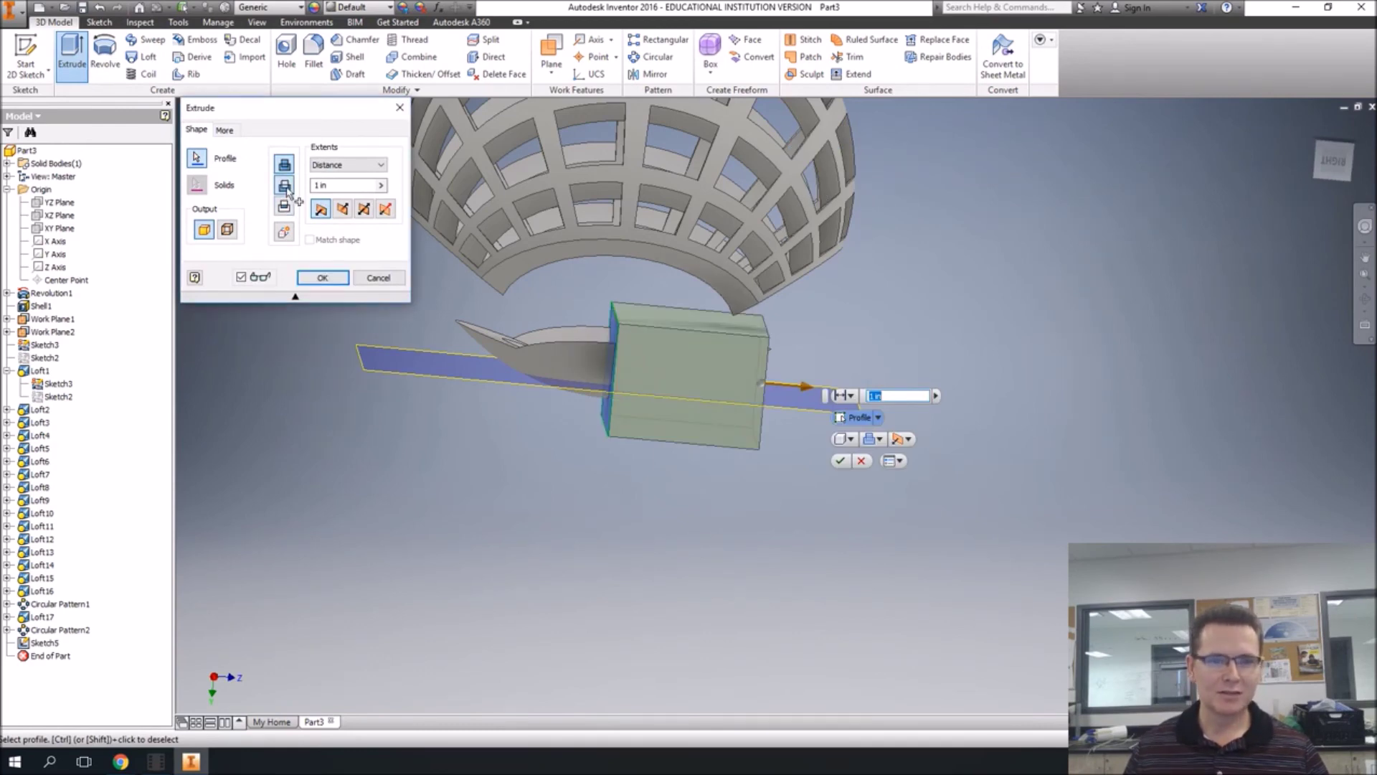
left_click(364, 210)
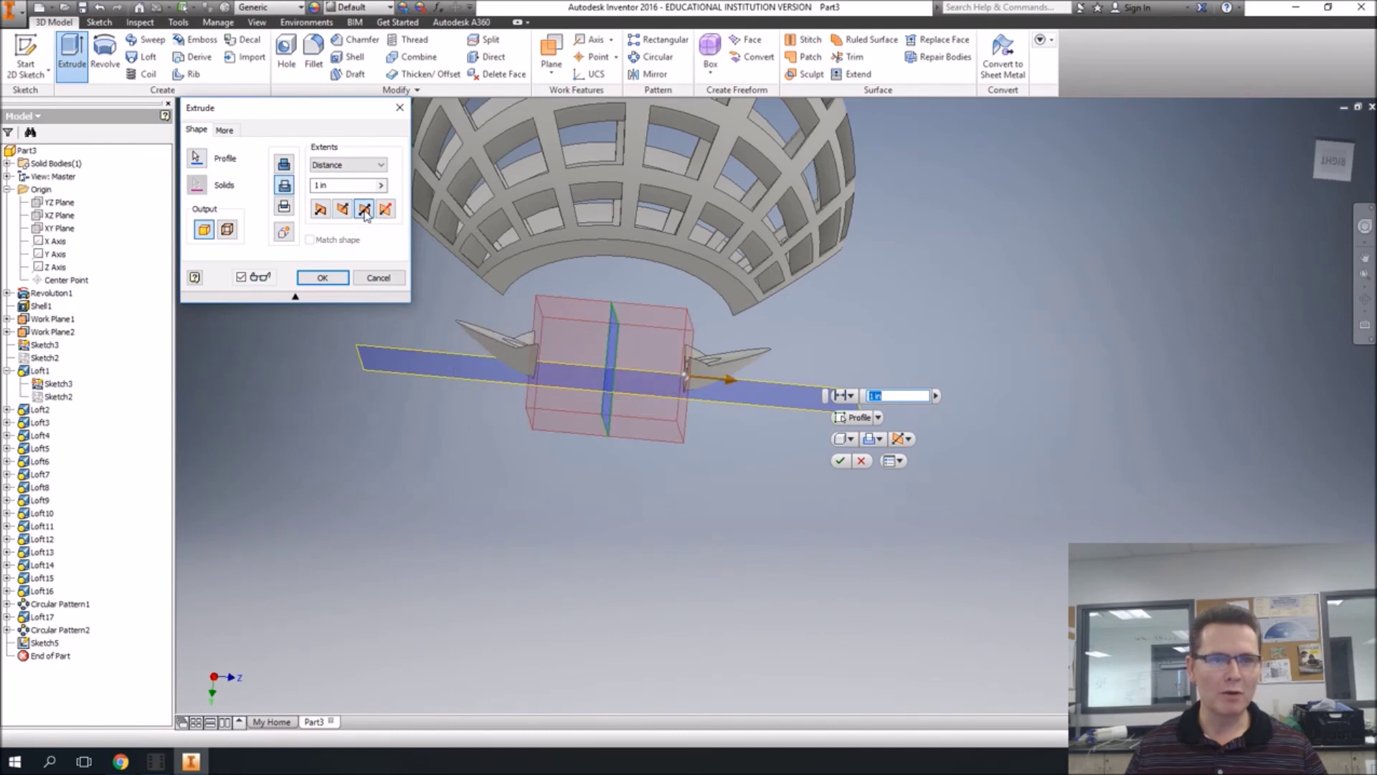
left_click(380, 166)
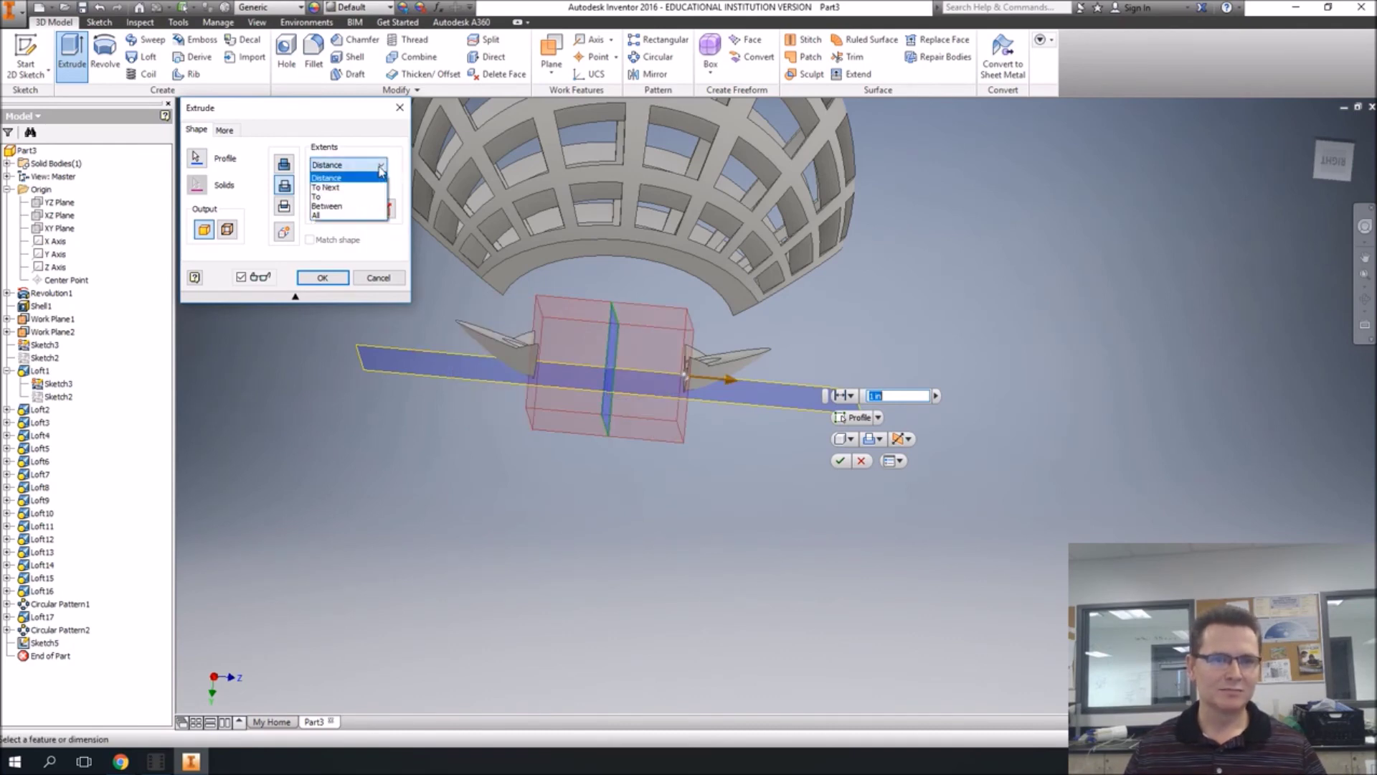
left_click(350, 215)
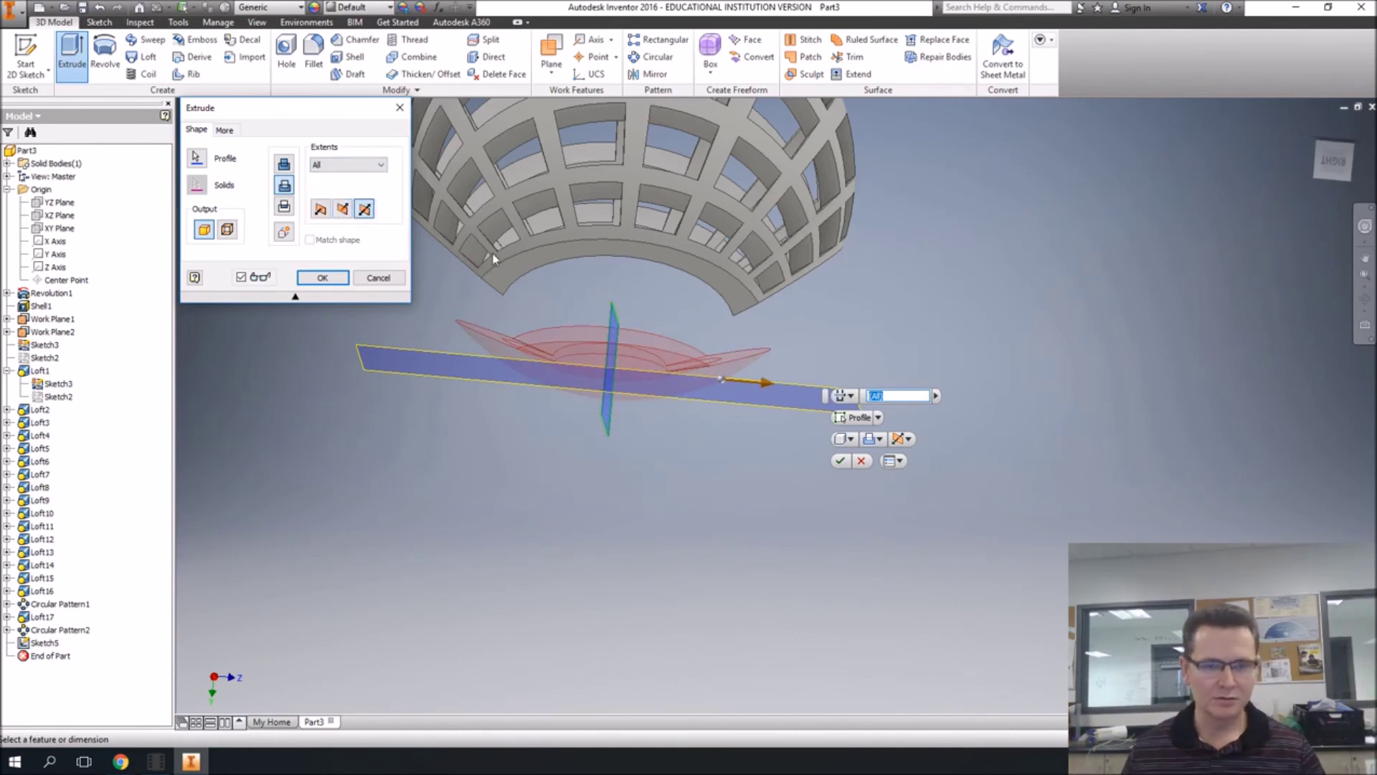
left_click(380, 164)
left_click(337, 174)
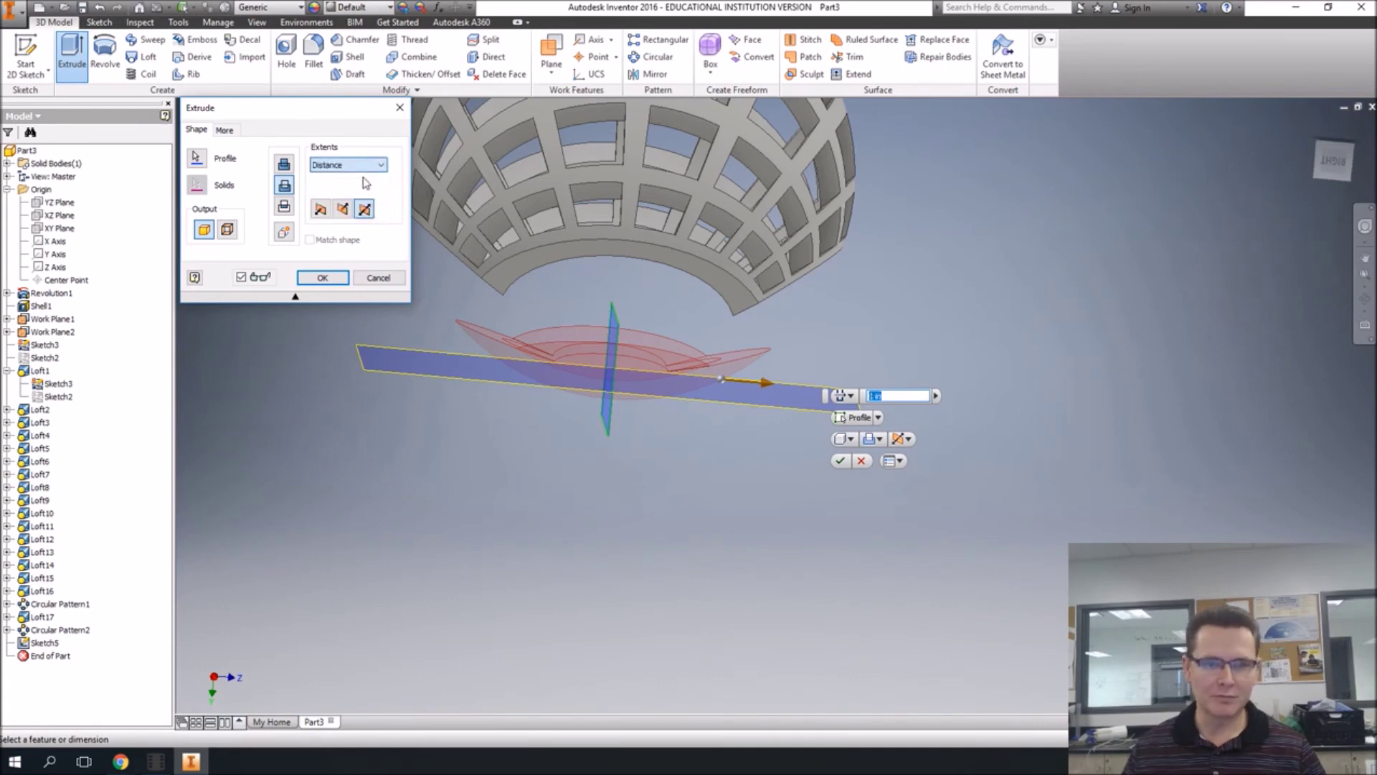
left_click_drag(727, 381, 897, 376)
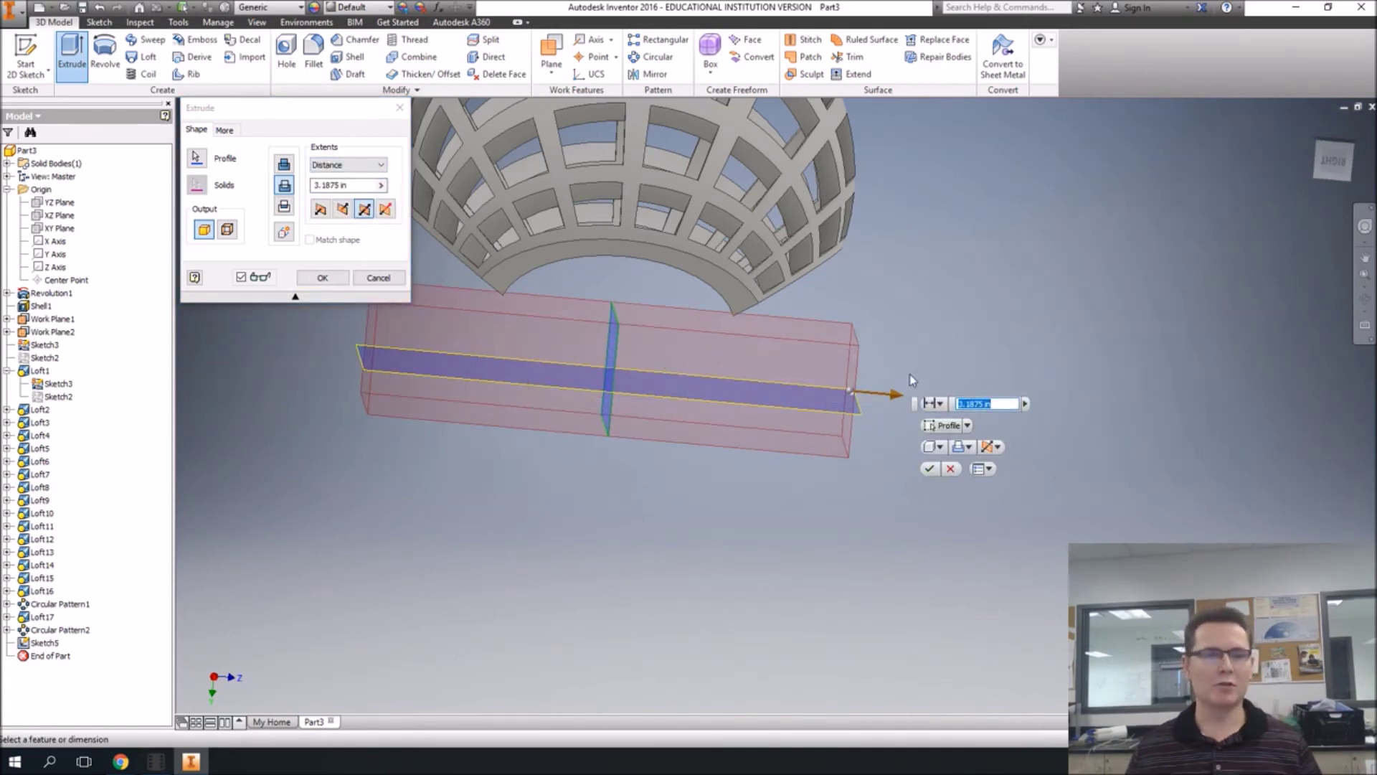
left_click(323, 278)
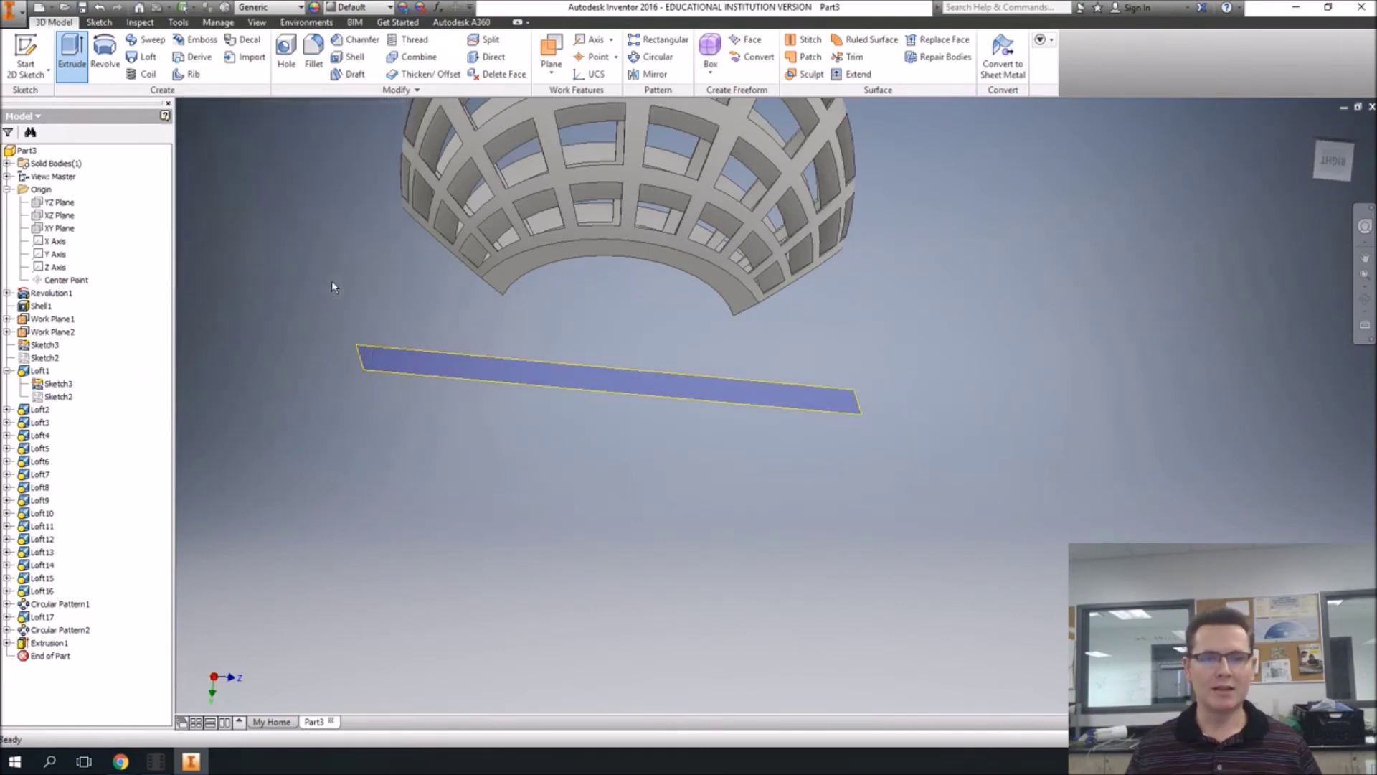
Step: Orbit the model to inspect the cut result
key("F4")
scroll(648, 464, "down", 3)
mouse_move(618, 514)
left_mouse_down()
mouse_move(706, 397)
mouse_move(593, 421)
mouse_move(637, 467)
mouse_move(723, 456)
left_mouse_up()
Step: Orbit the finished latticed sphere once more, then switch to the Thingiverse projector page in Chrome
key("Escape")
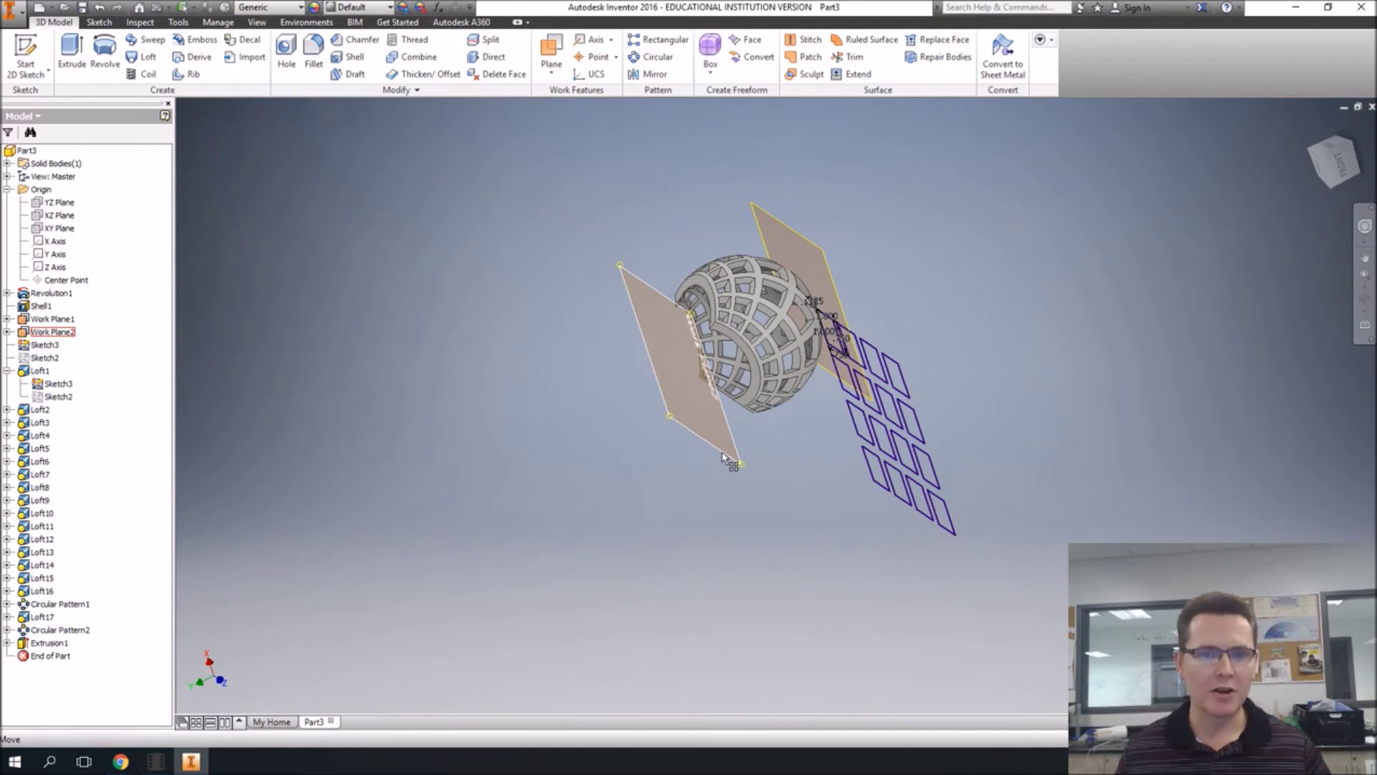
key("F4")
left_click_drag(722, 456, 721, 495)
key("Escape")
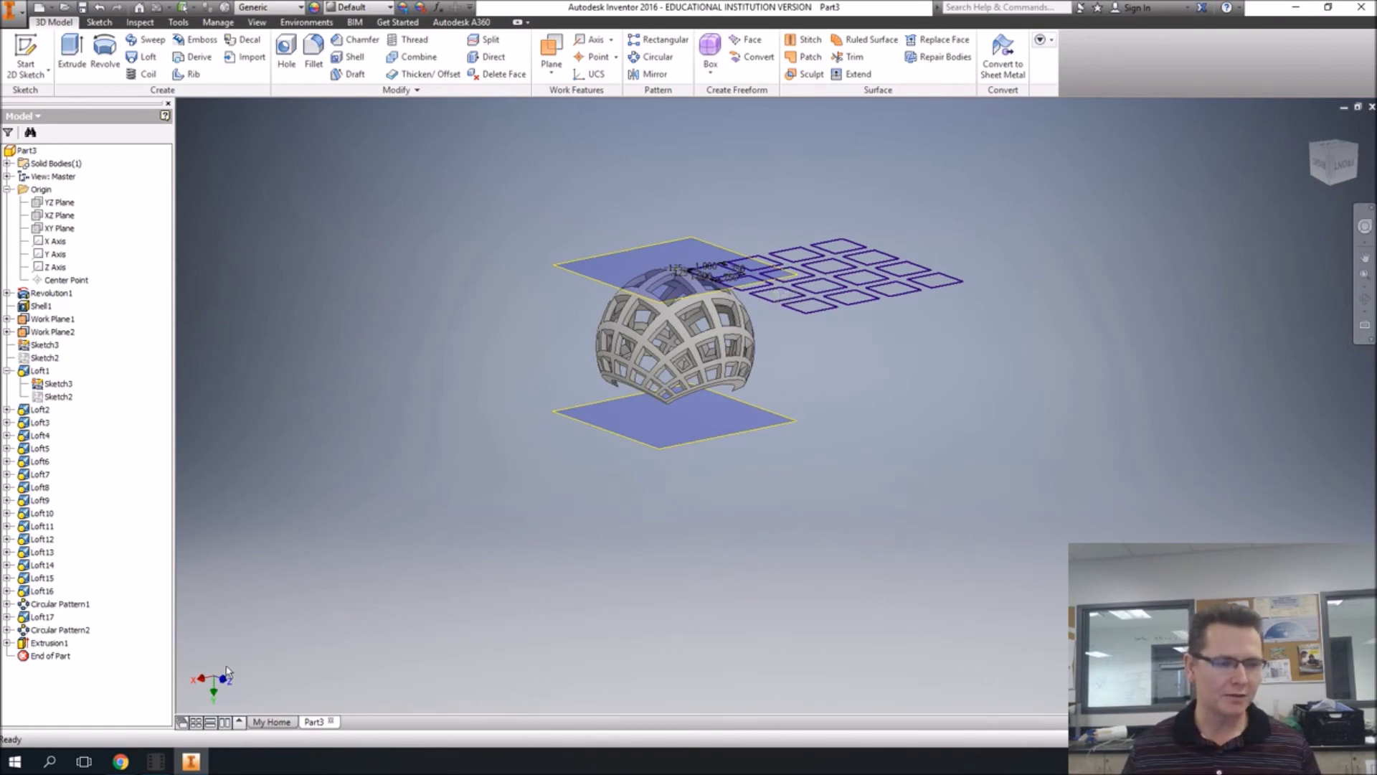
left_click(169, 715)
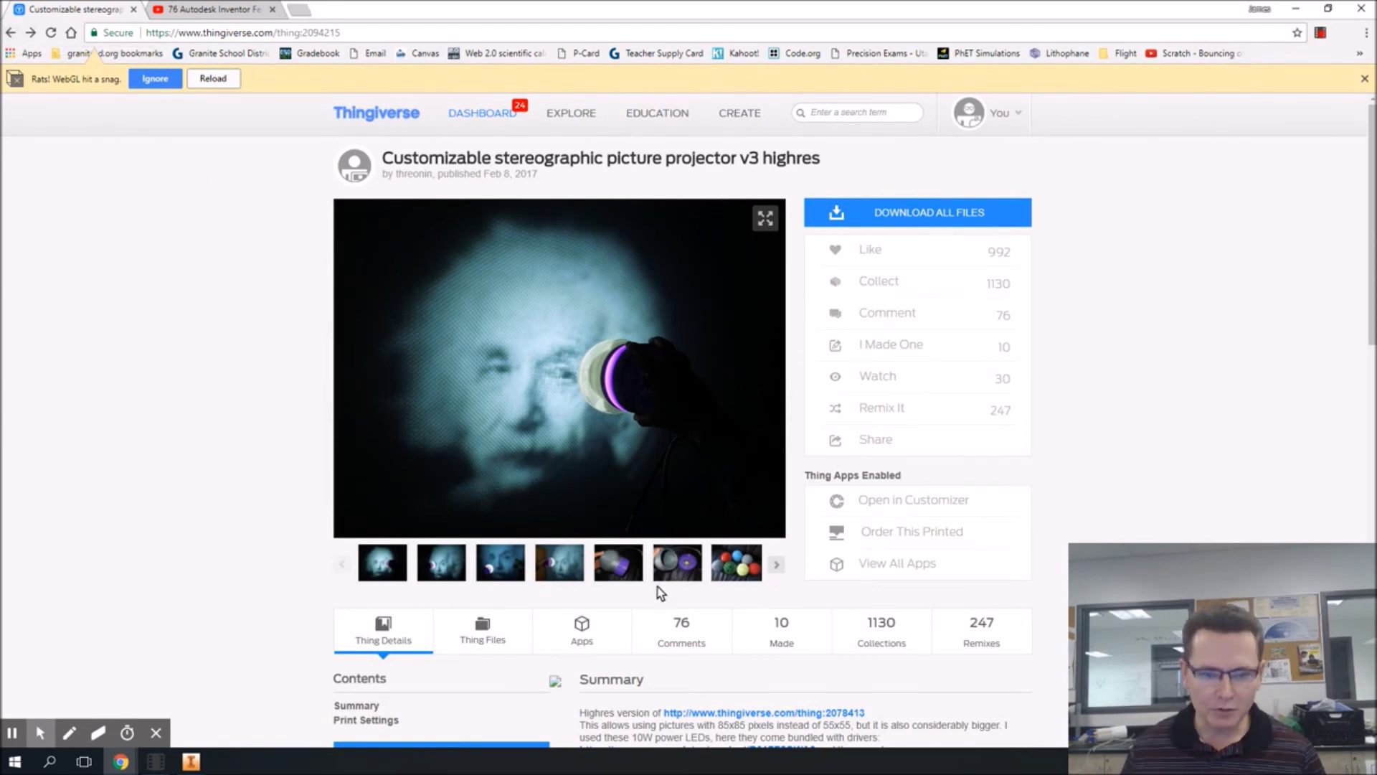
Step: View the fifth gallery photo of the sphere, then go back to the 'stereographic projection' results
left_click(625, 568)
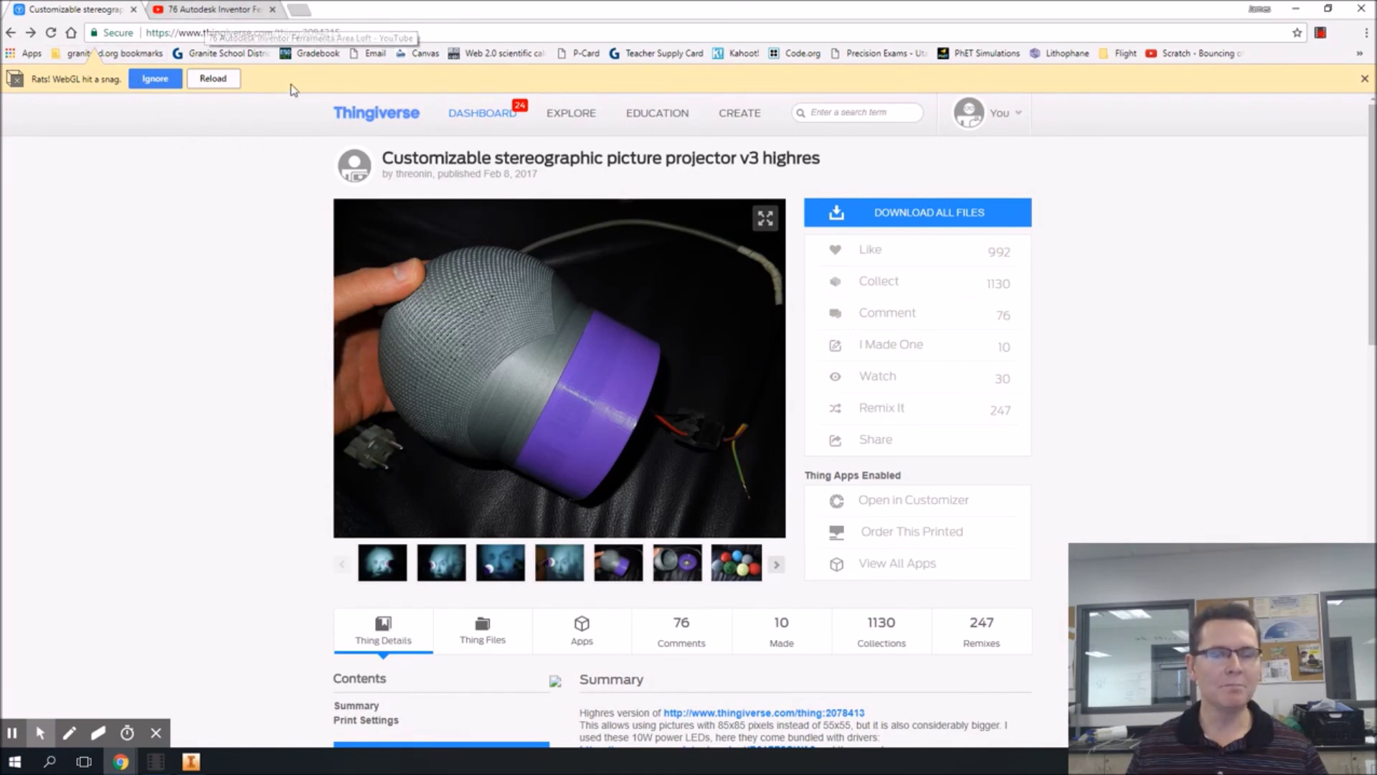
left_click(10, 33)
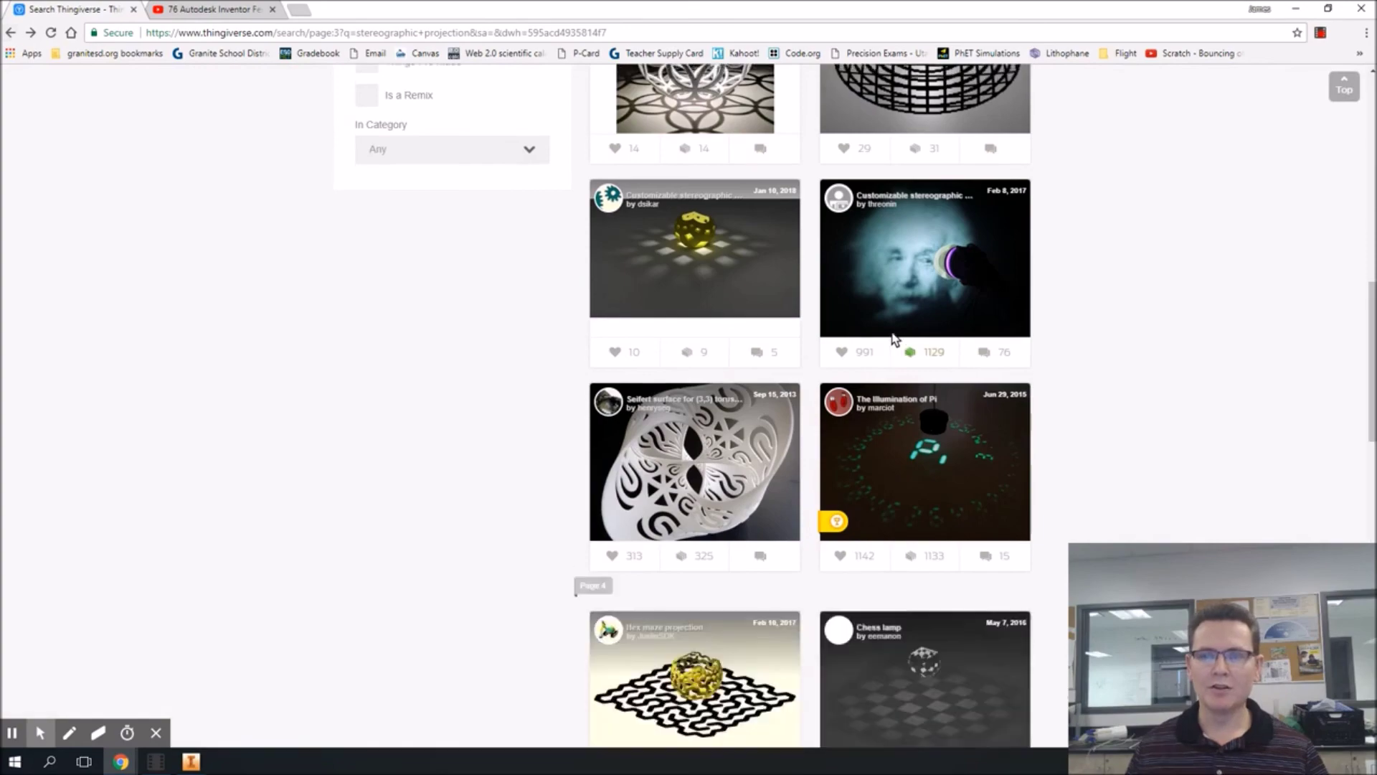
scroll(890, 339, "up", 5)
scroll(890, 338, "up", 7)
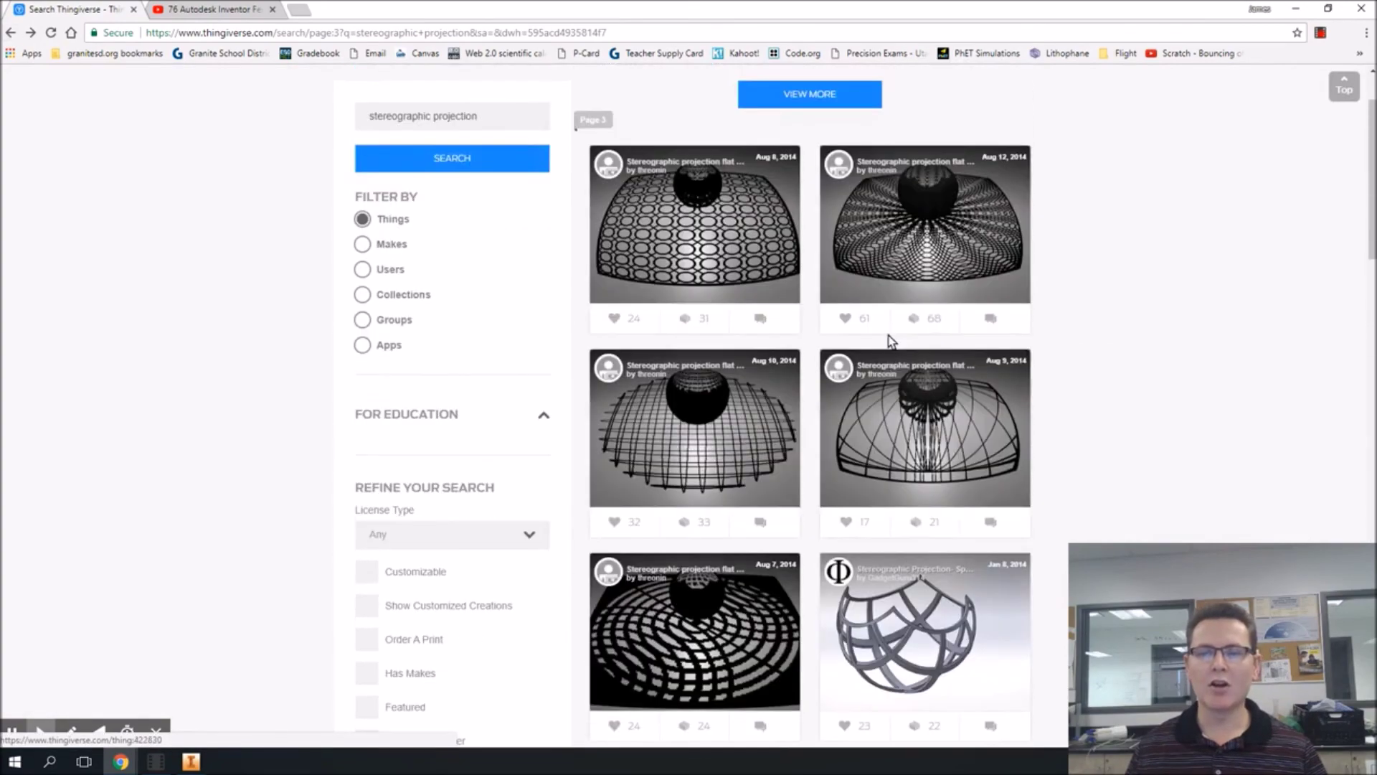
scroll(849, 335, "up", 8)
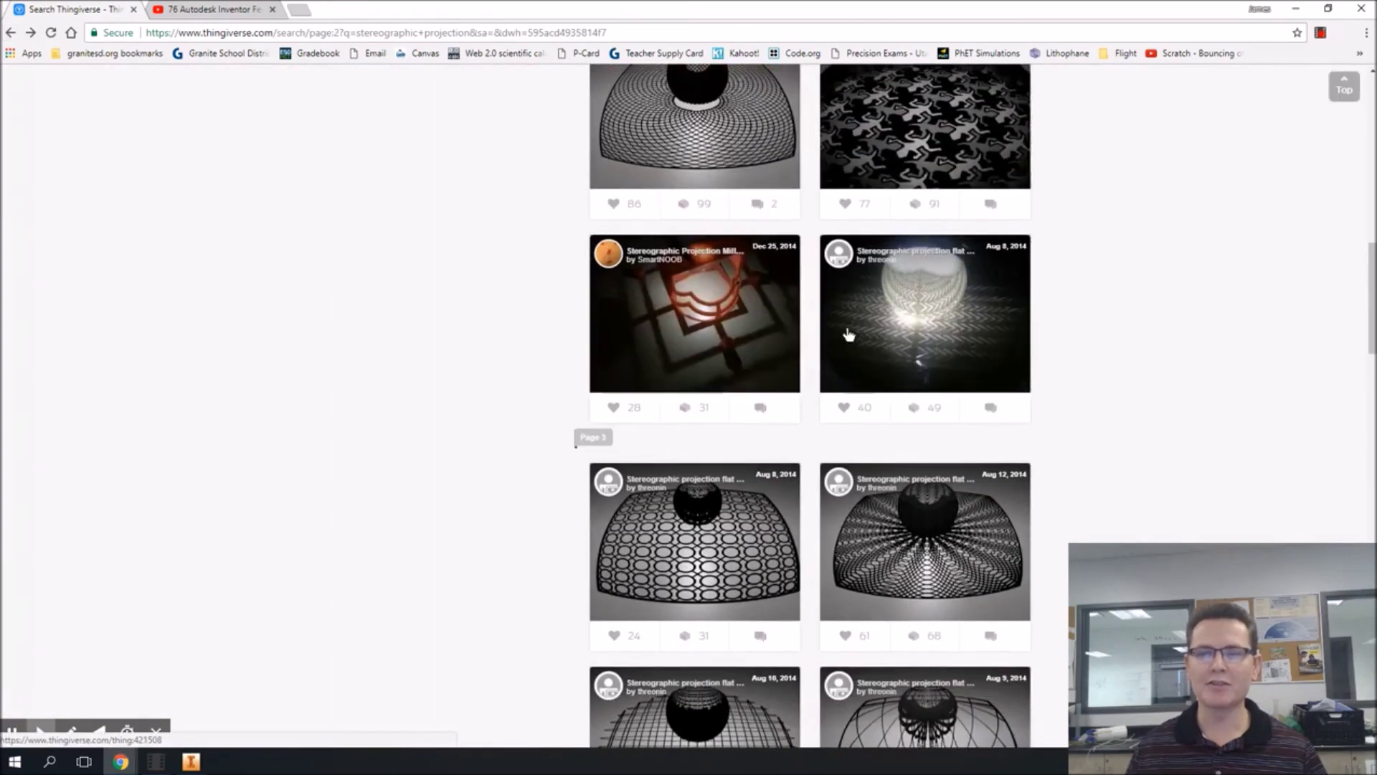
scroll(849, 334, "up", 7)
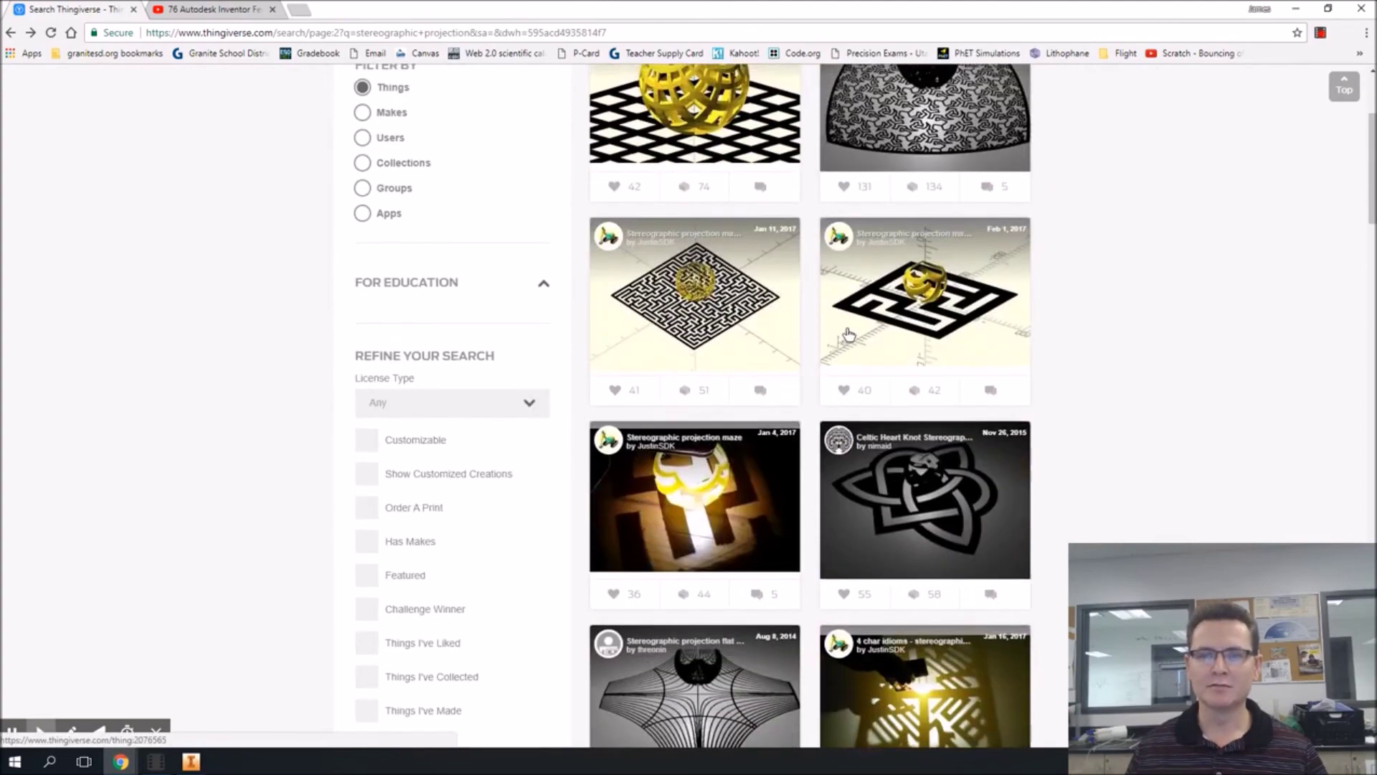
scroll(849, 335, "down", 4)
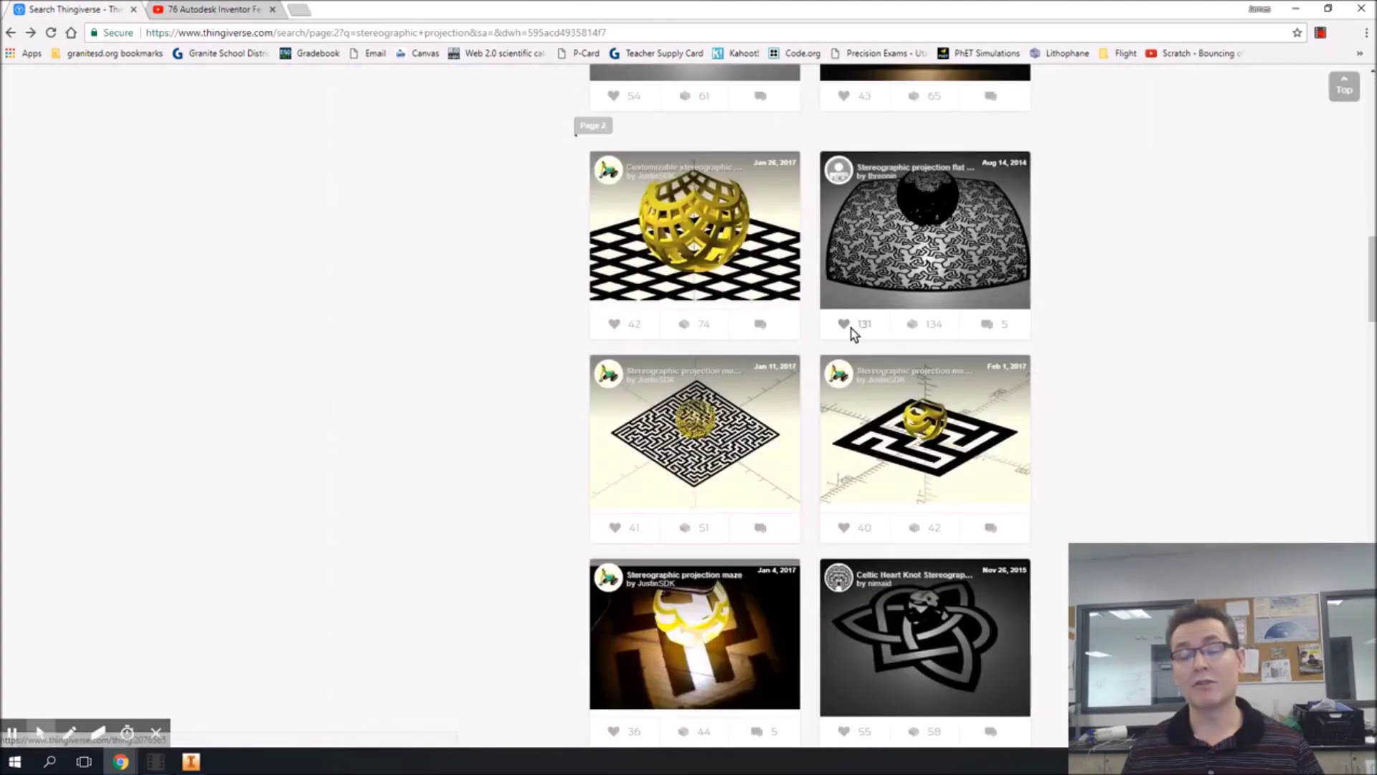
scroll(861, 357, "down", 7)
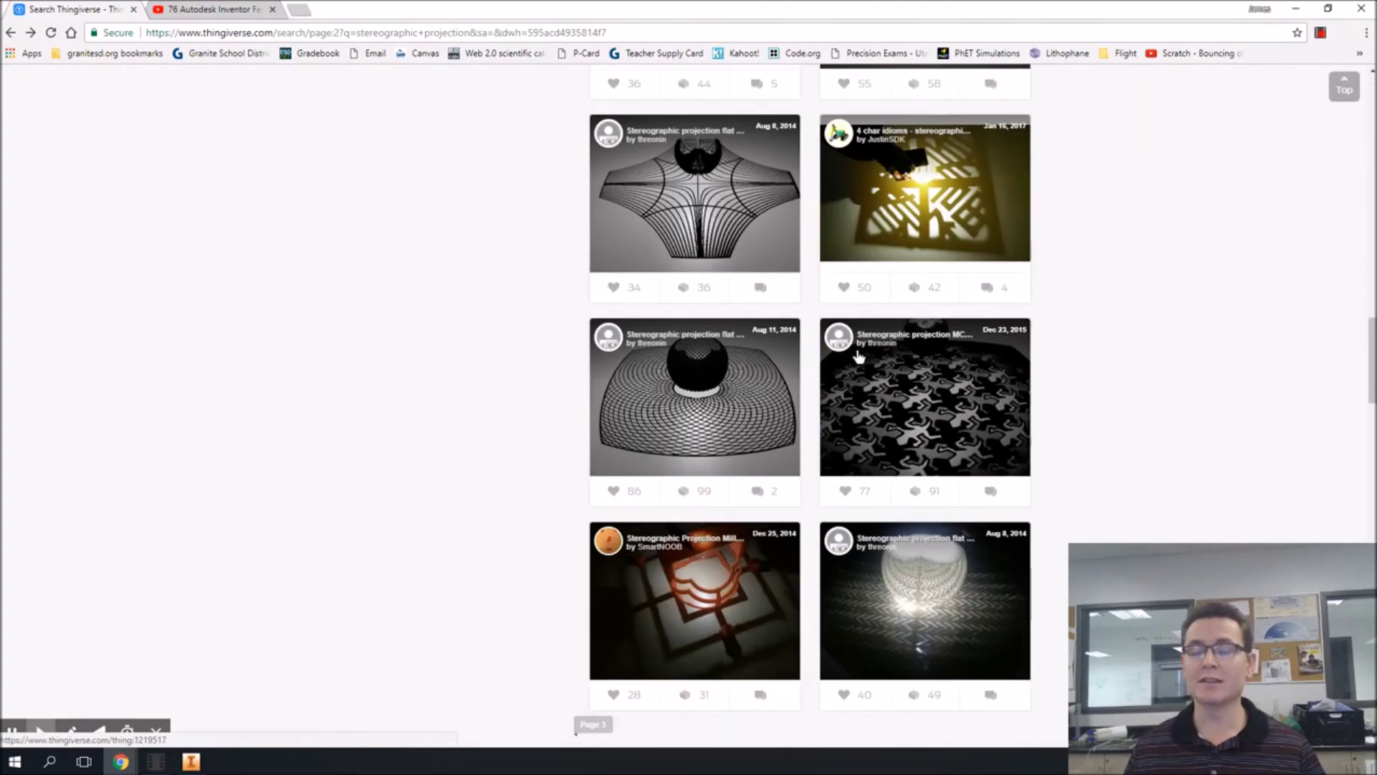
scroll(859, 356, "down", 6)
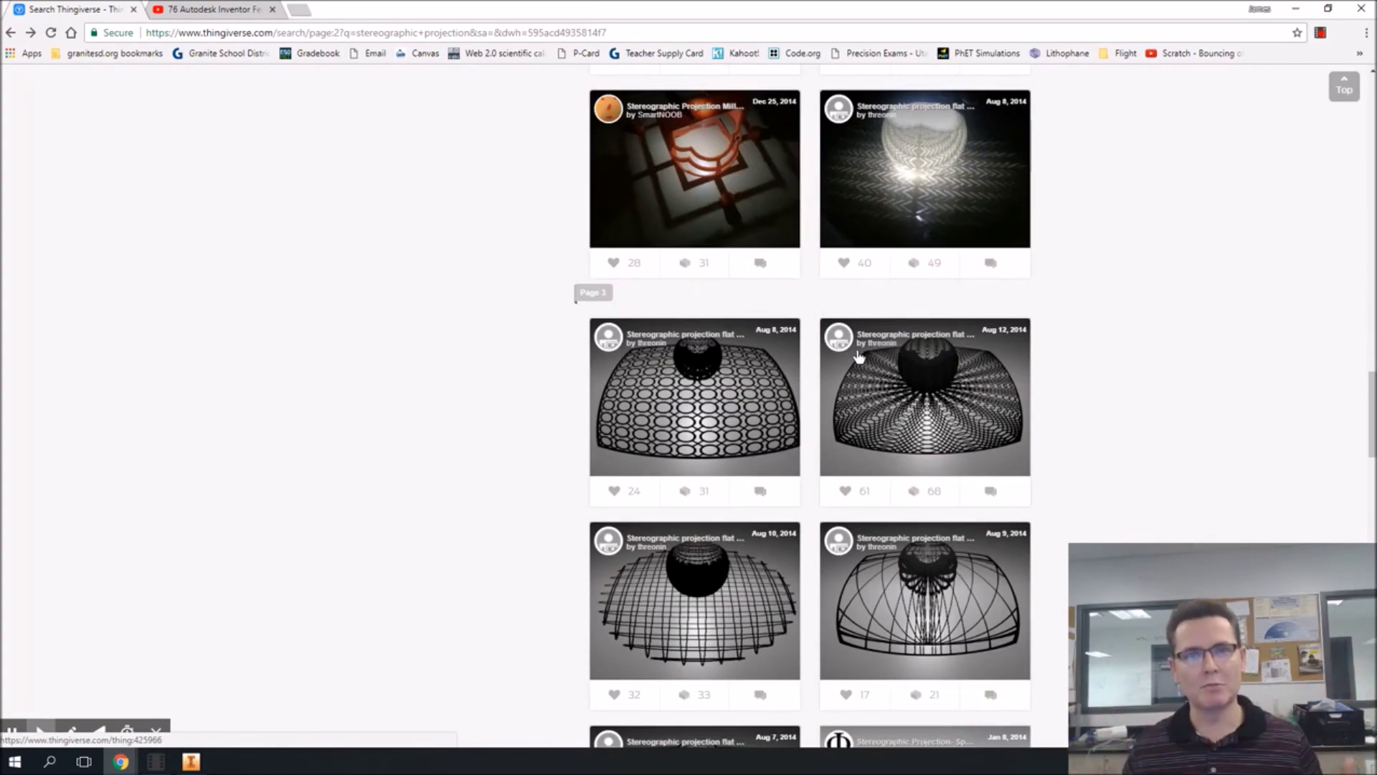
scroll(884, 450, "down", 2)
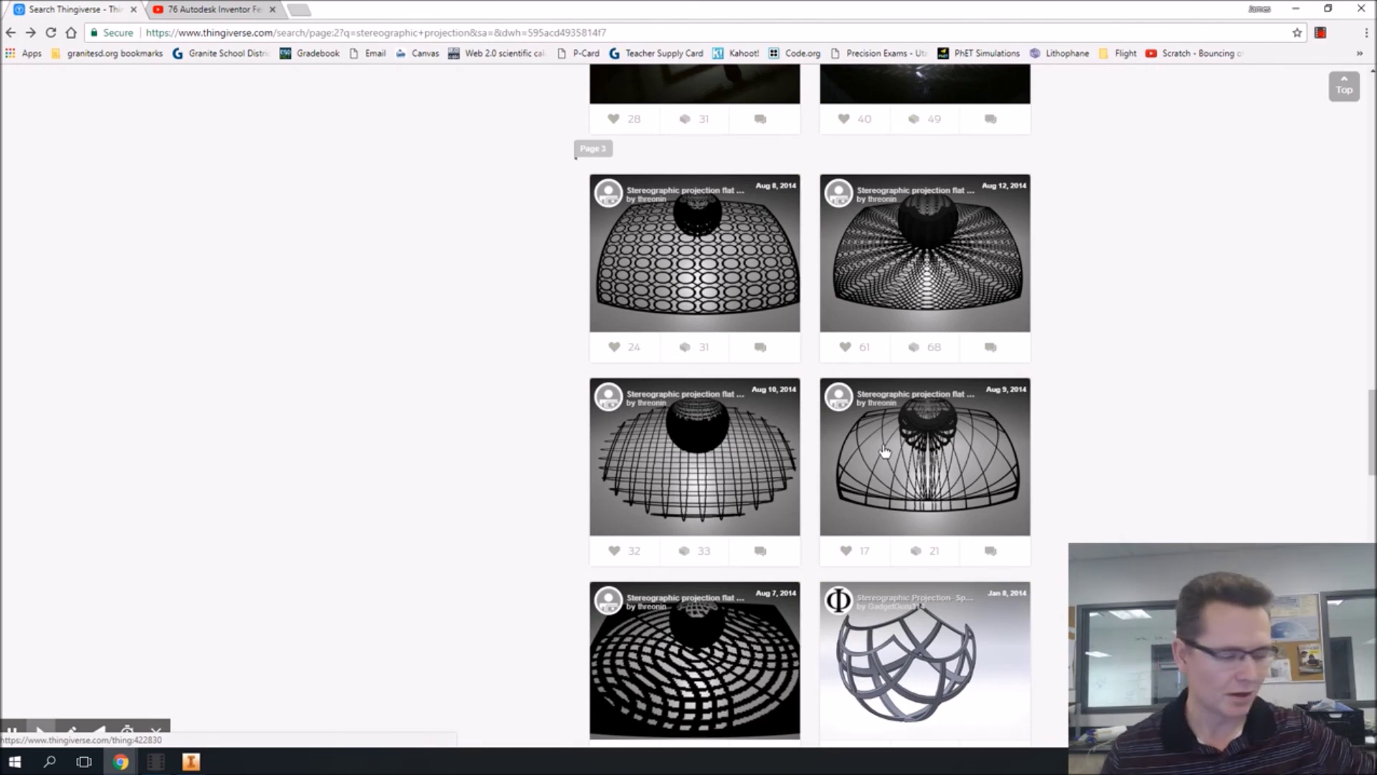
scroll(980, 665, "down", 5)
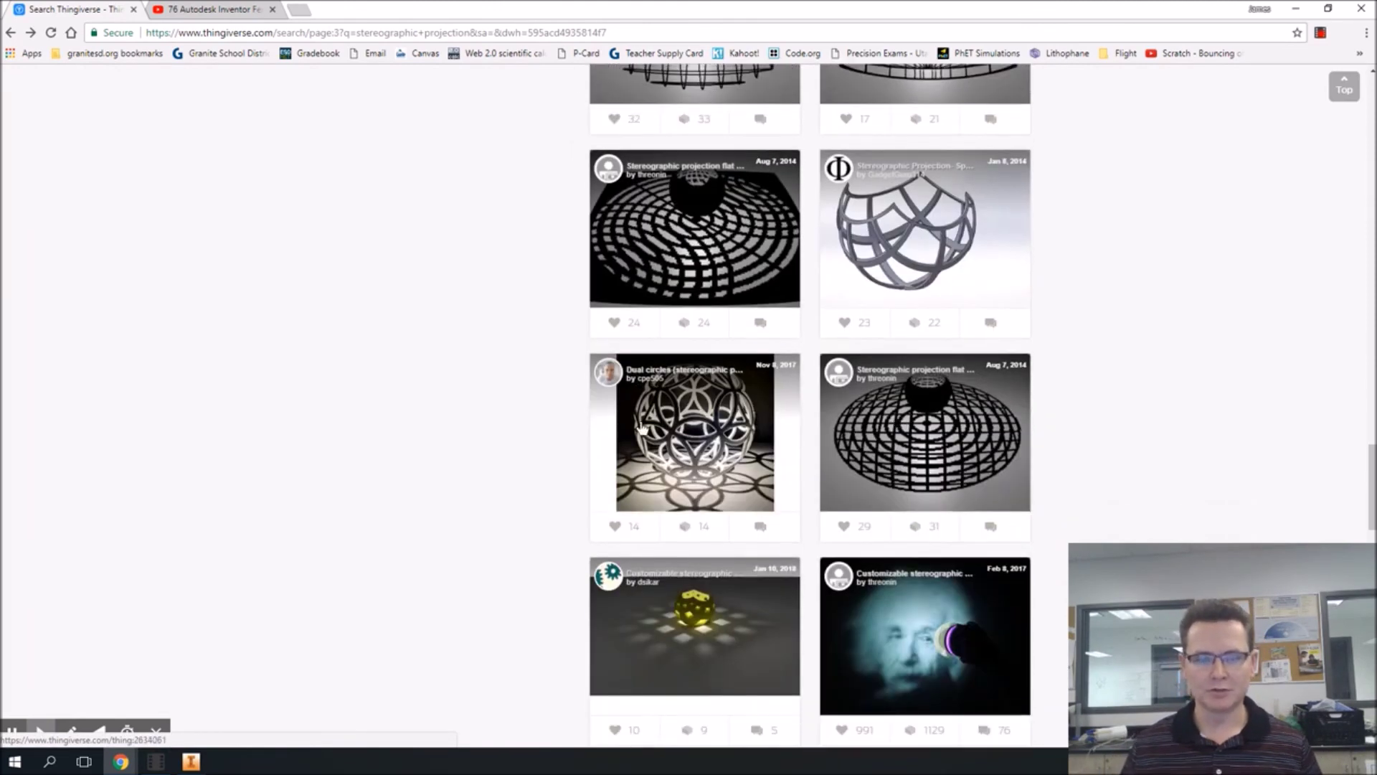
scroll(746, 456, "down", 2)
scroll(738, 446, "down", 2)
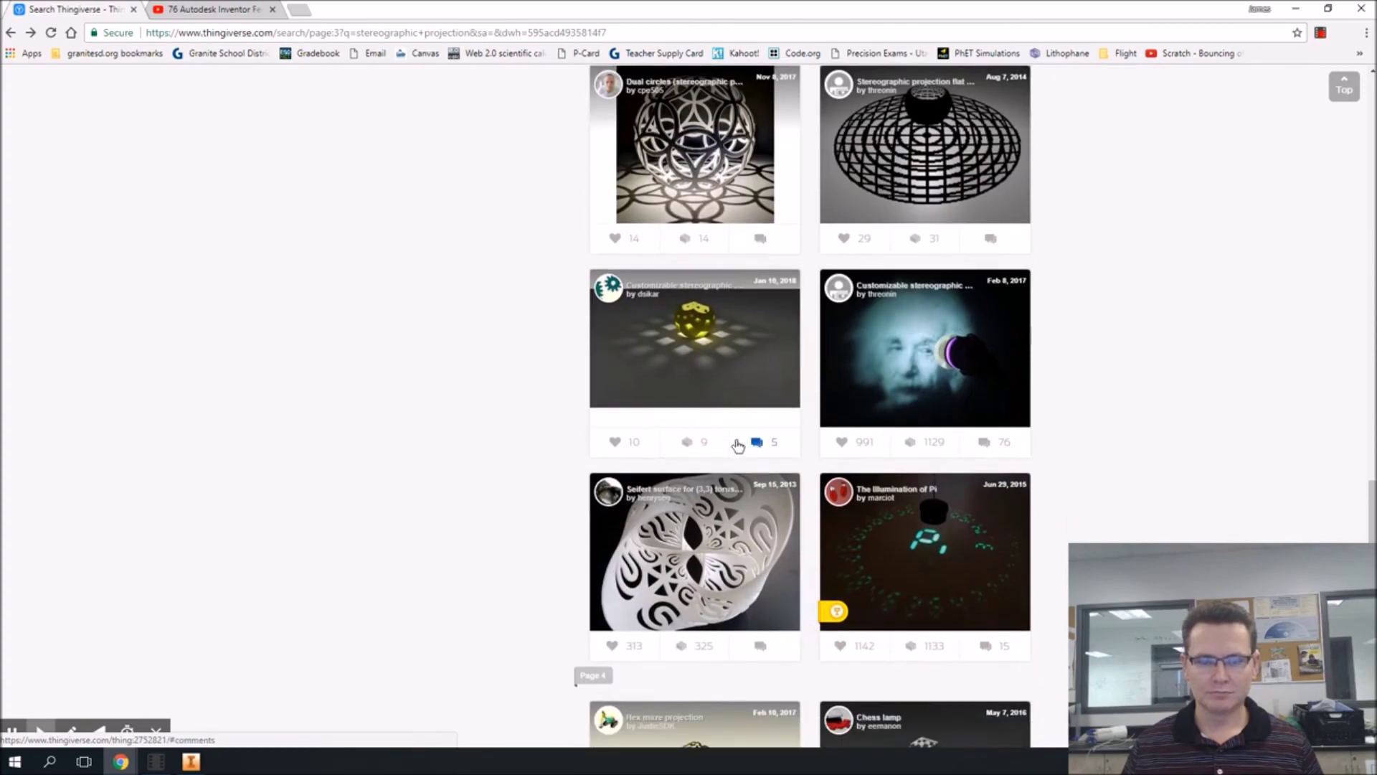
scroll(761, 417, "down", 8)
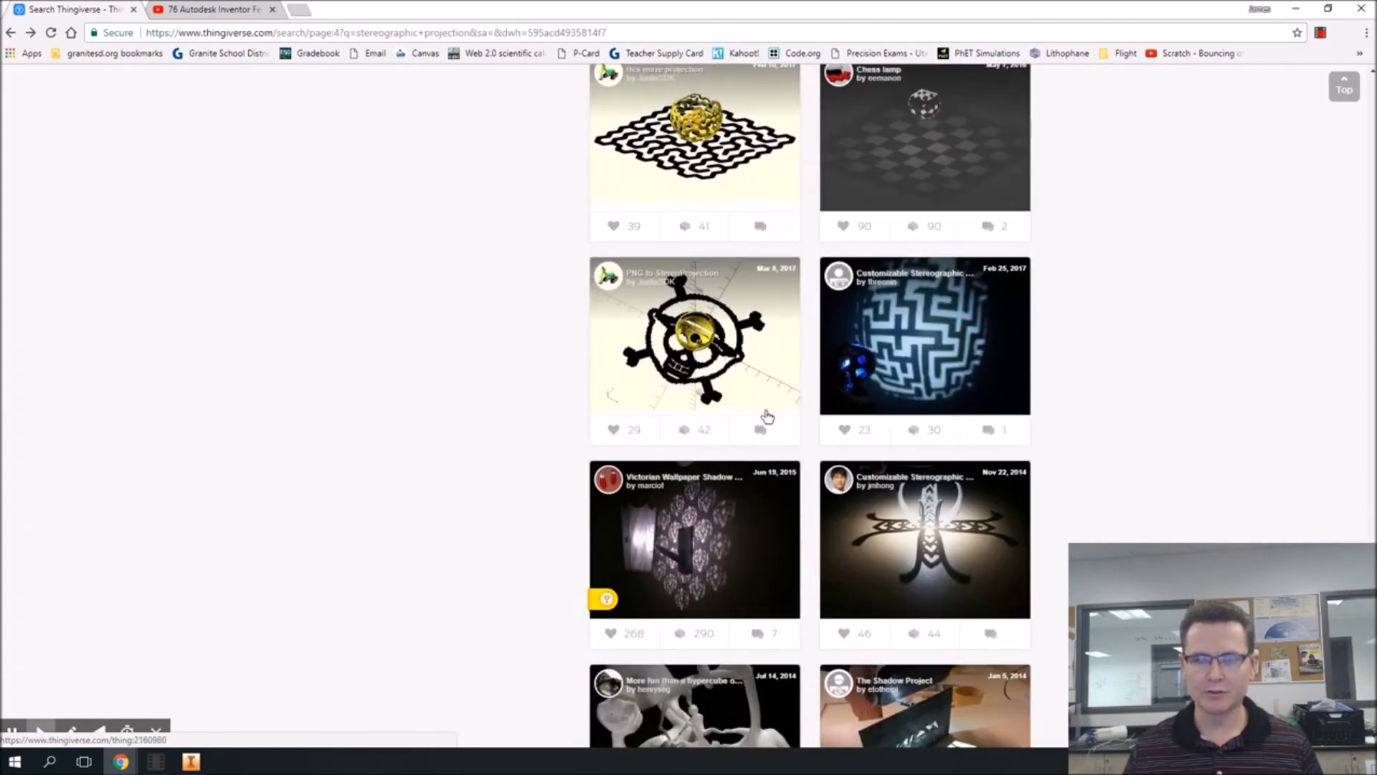
scroll(771, 416, "down", 3)
scroll(809, 421, "down", 3)
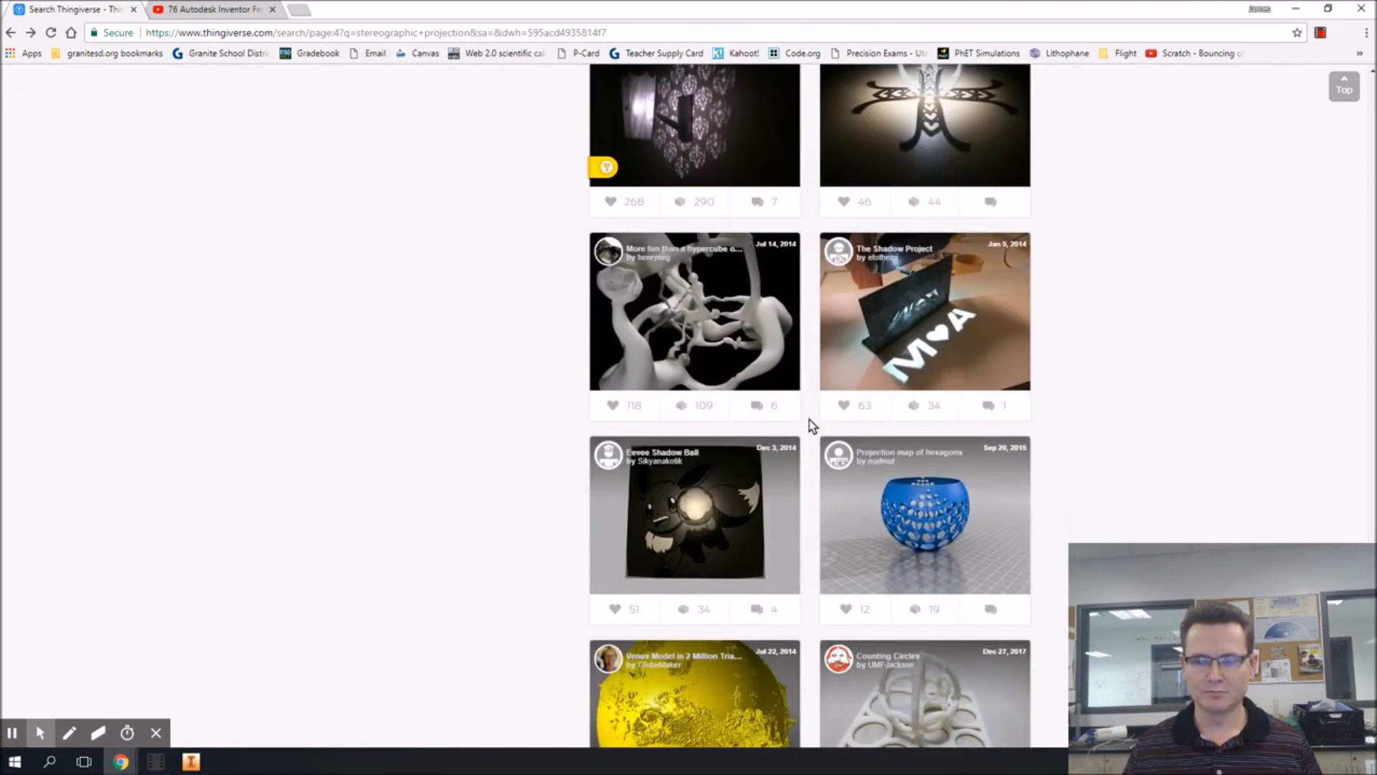
scroll(817, 427, "down", 4)
scroll(823, 431, "down", 3)
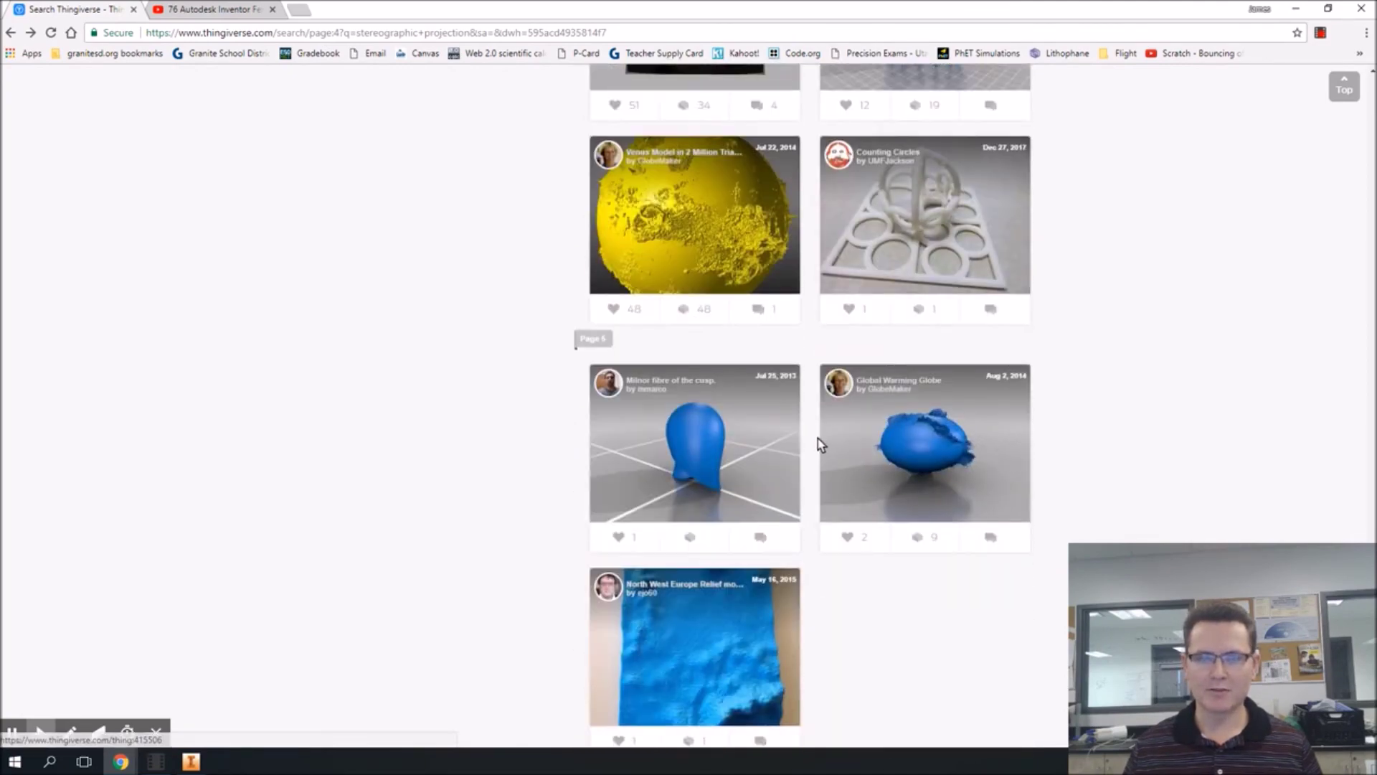
scroll(821, 439, "up", 4)
scroll(732, 509, "up", 12)
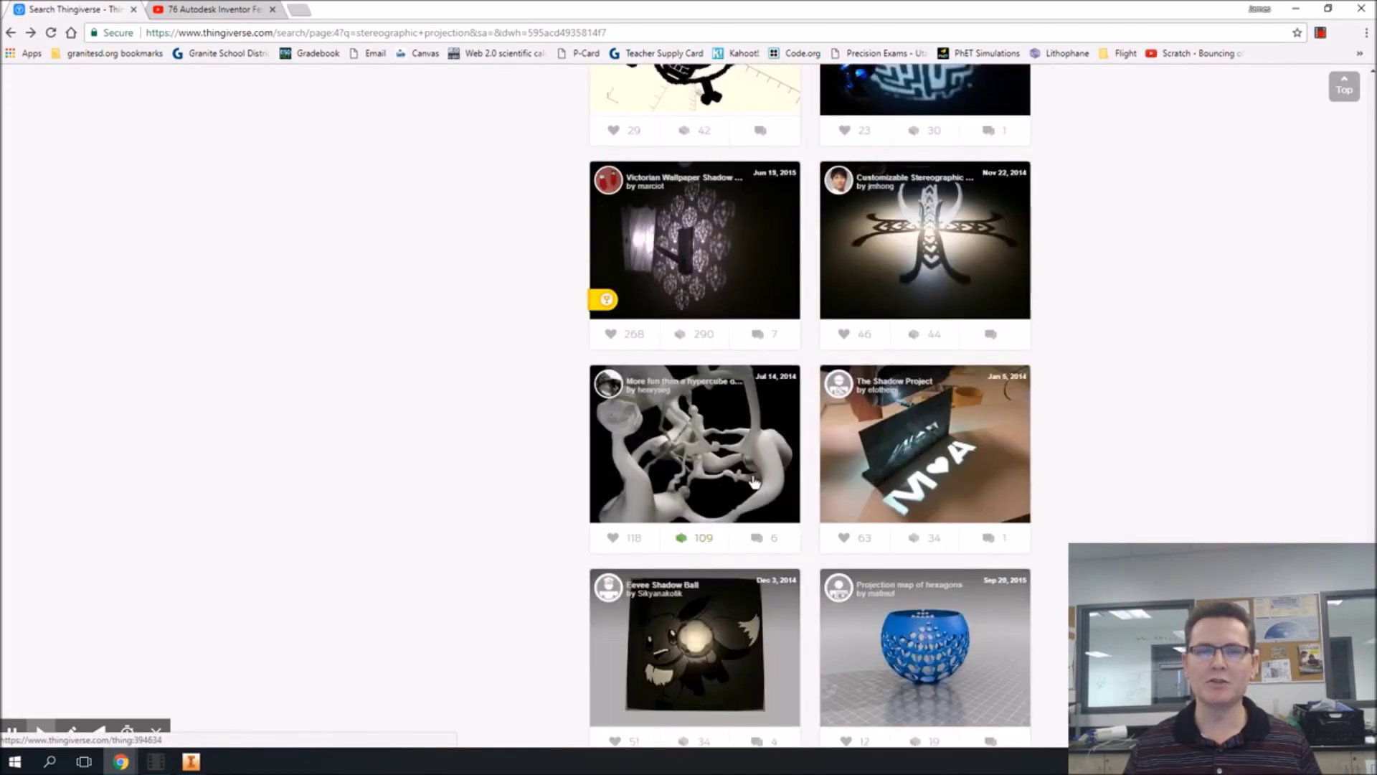
scroll(759, 480, "up", 2)
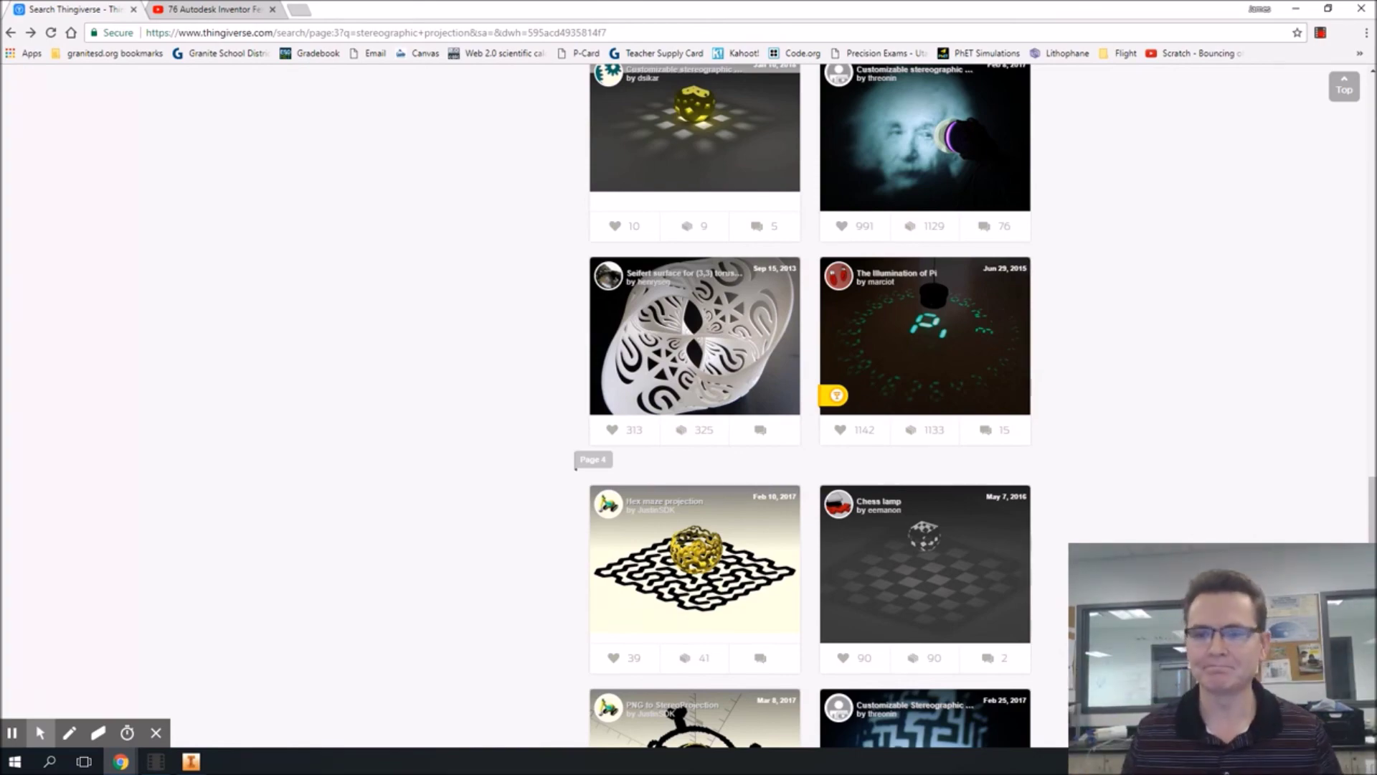
scroll(981, 466, "up", 15)
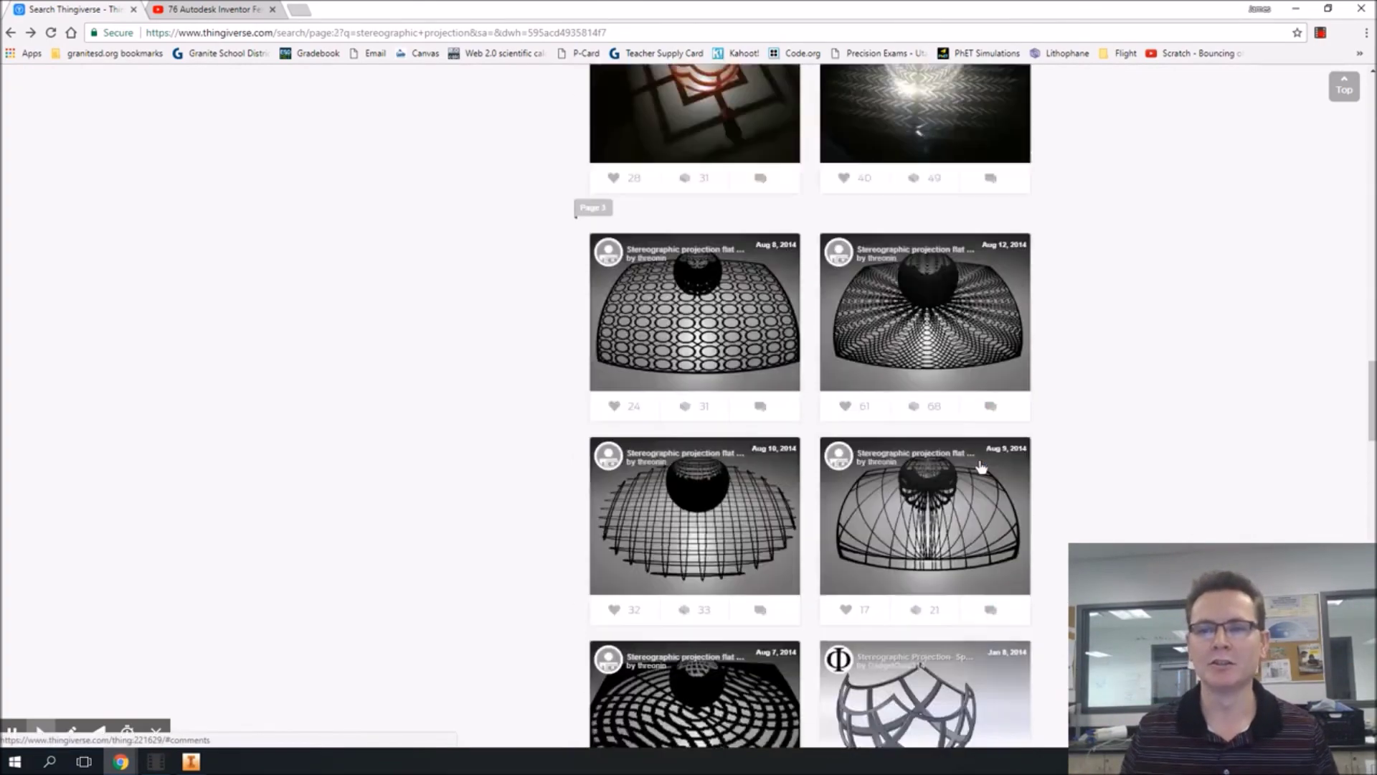
scroll(981, 467, "up", 12)
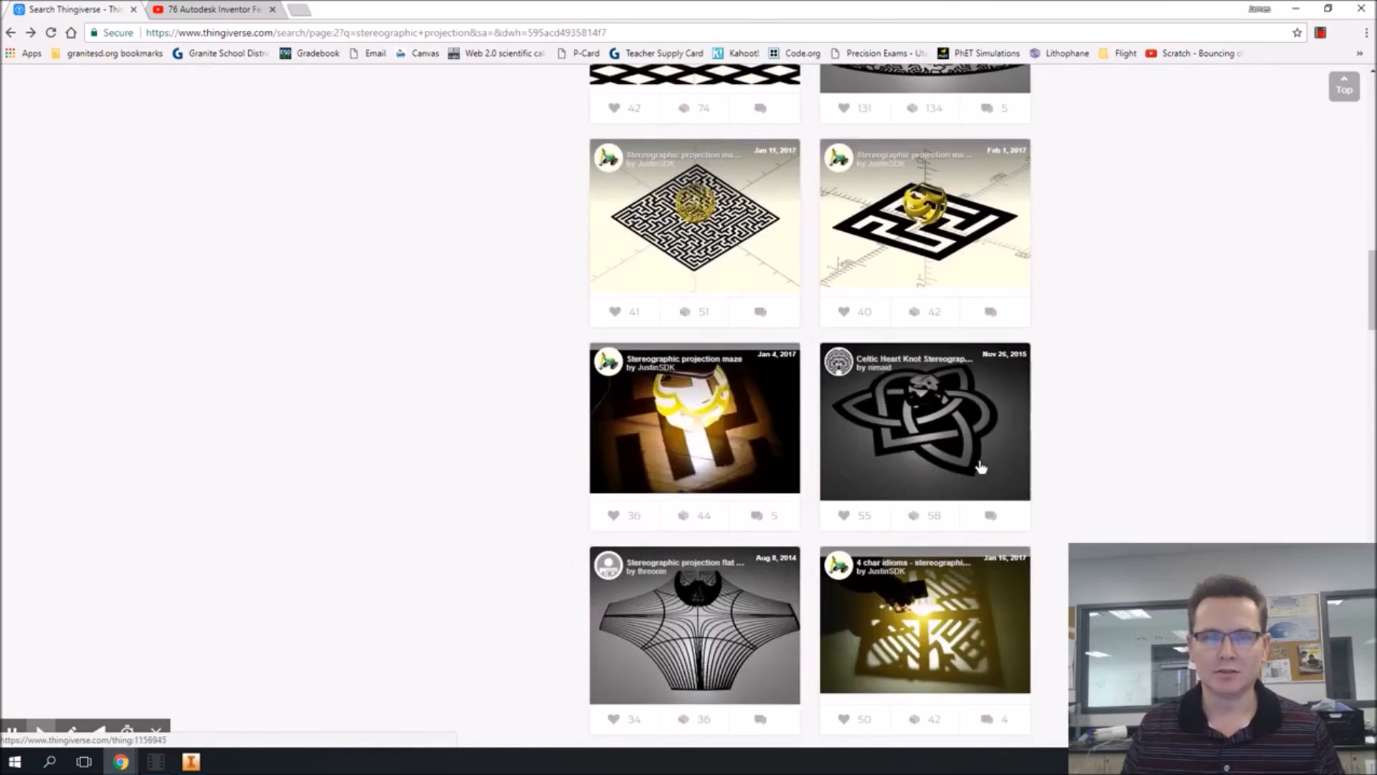
scroll(981, 467, "up", 4)
scroll(981, 467, "up", 15)
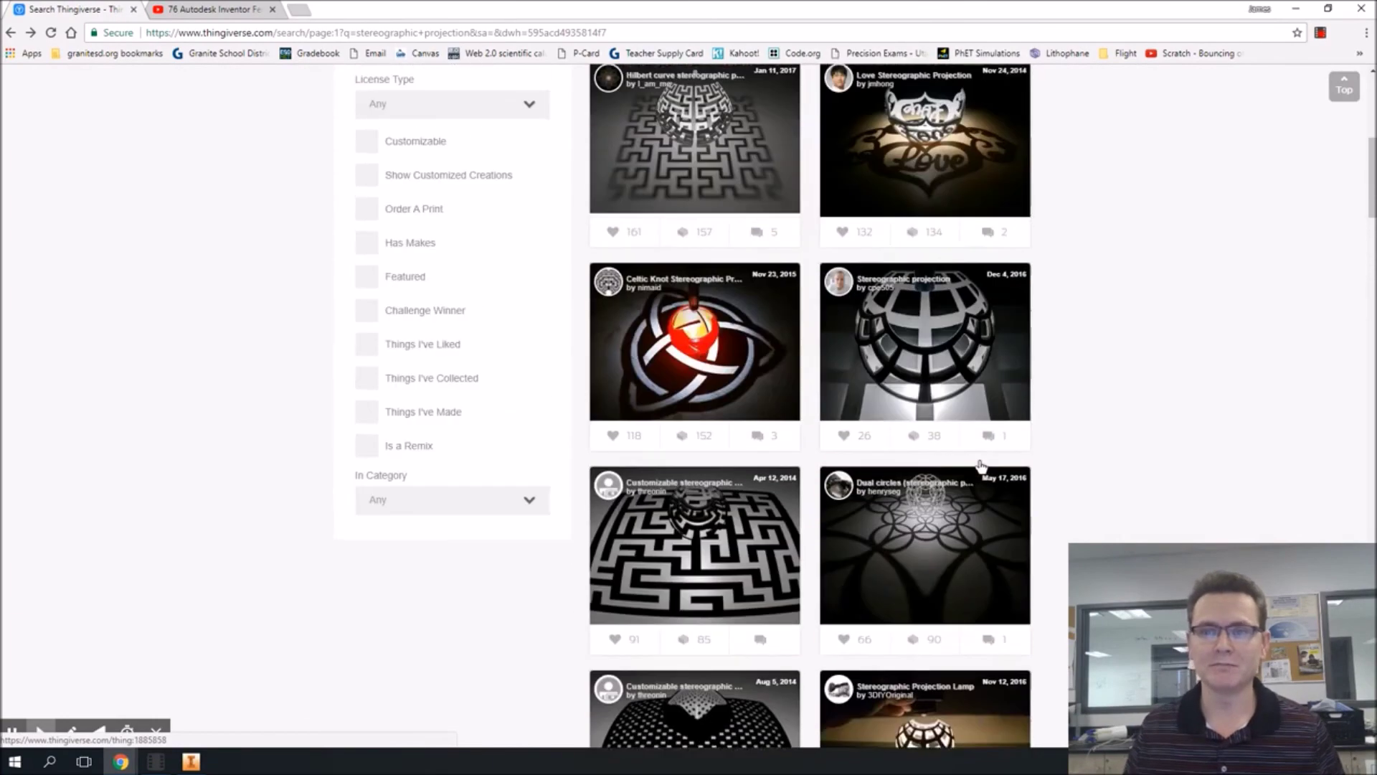
scroll(982, 467, "up", 2)
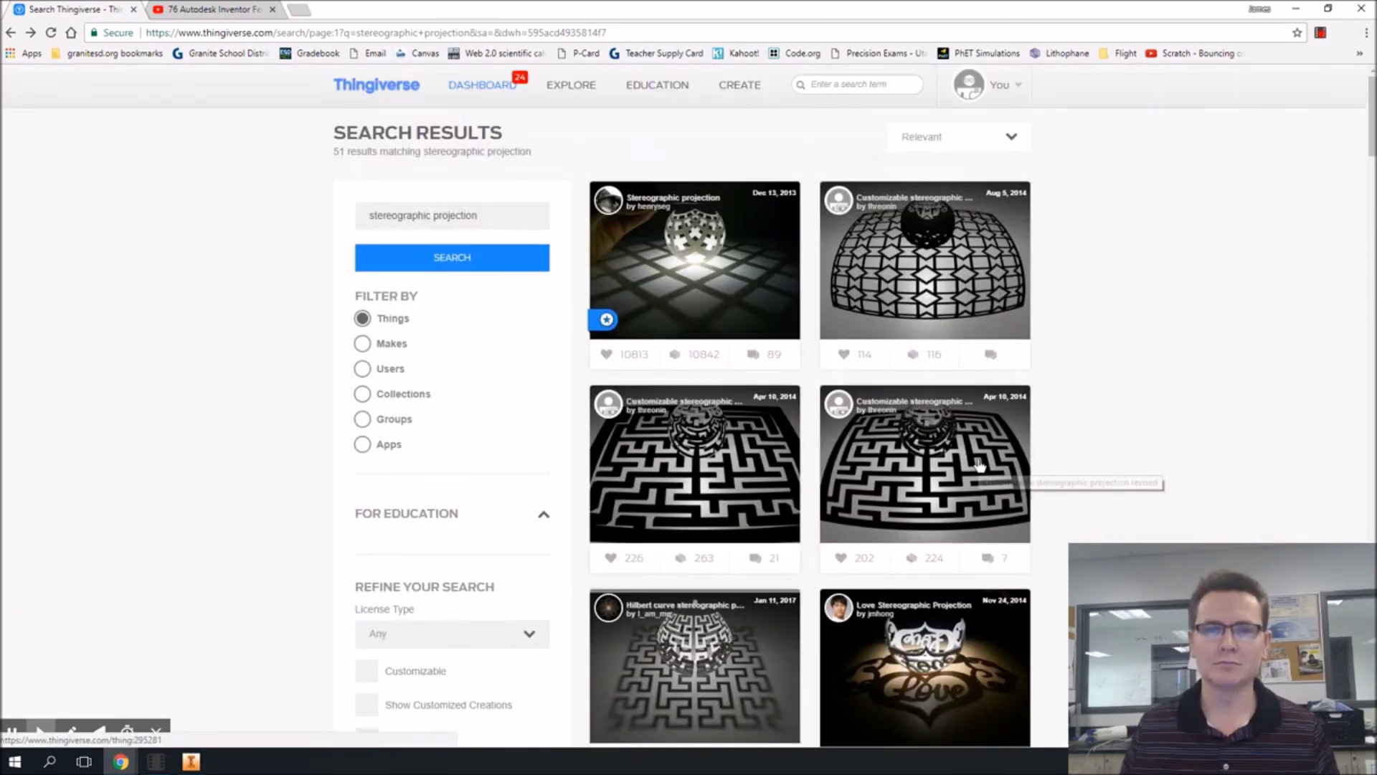